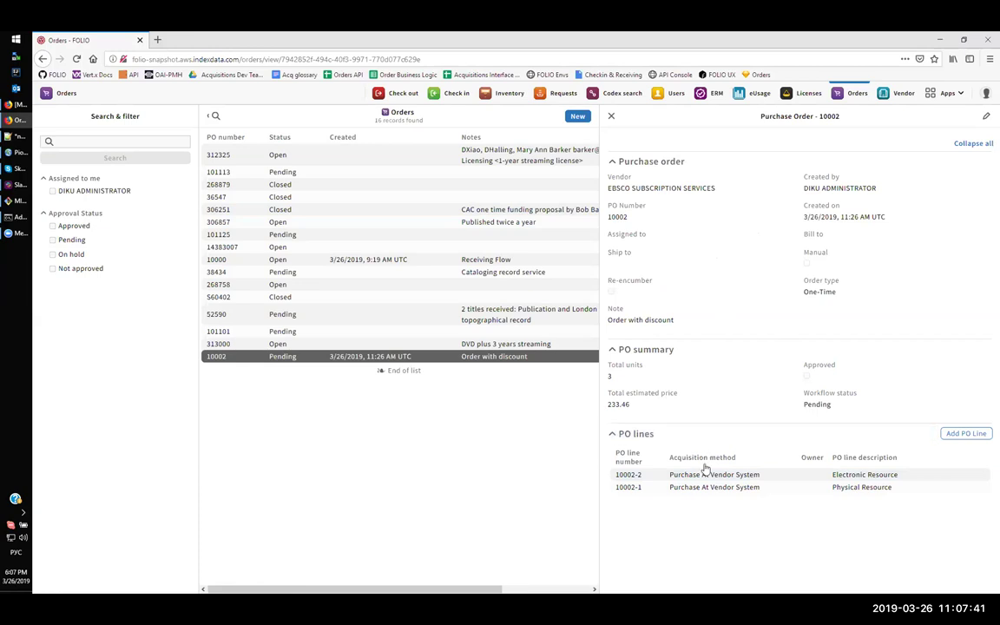
- Examine the Electronic Resource PO line's cost details, including its discount and the explanation of how the estimated price is calculated
click(714, 474)
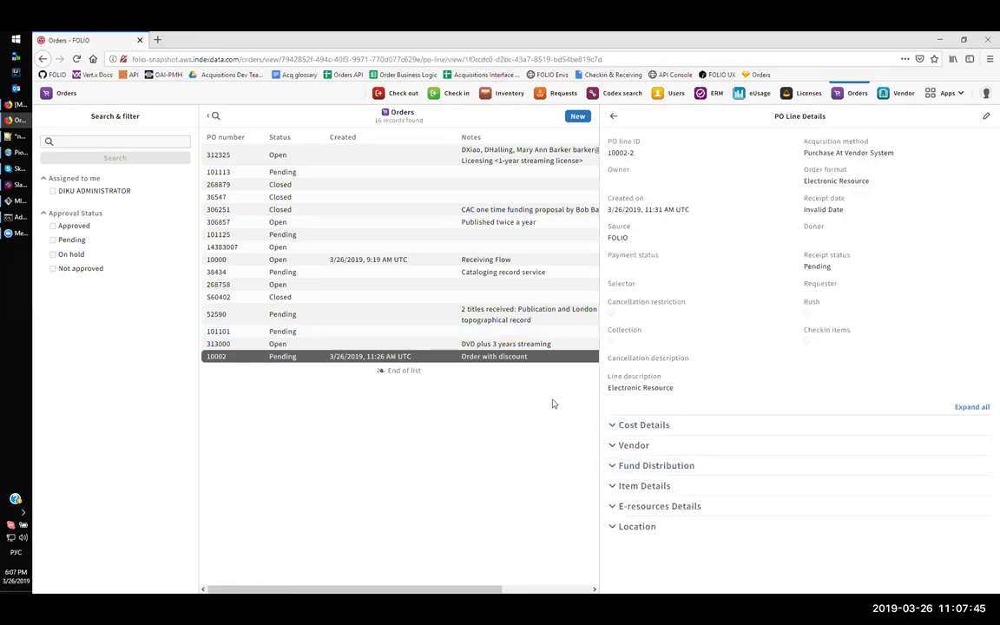
click(667, 430)
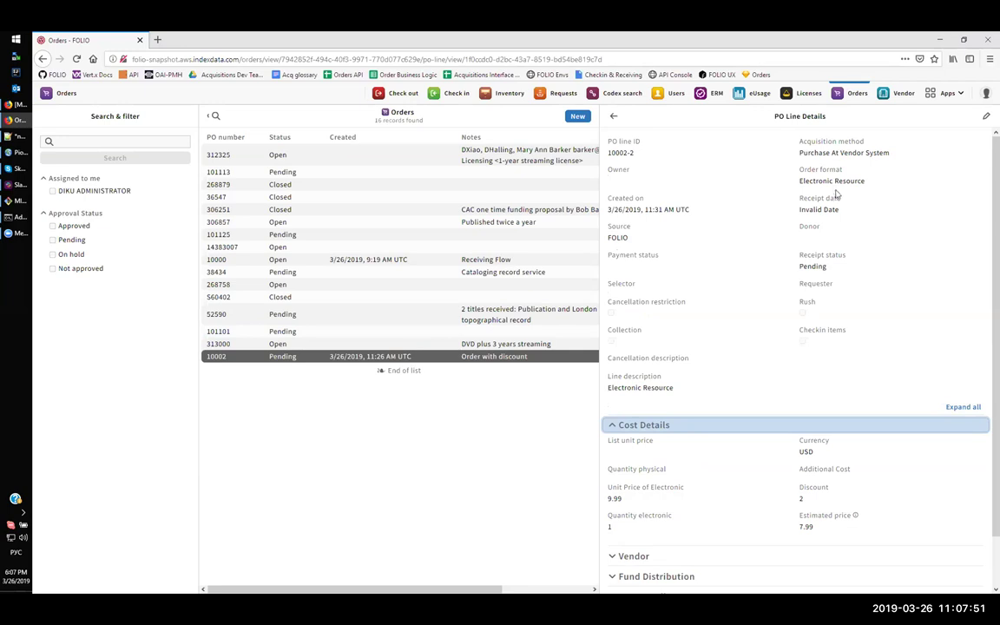
scroll(717, 457, down, 2)
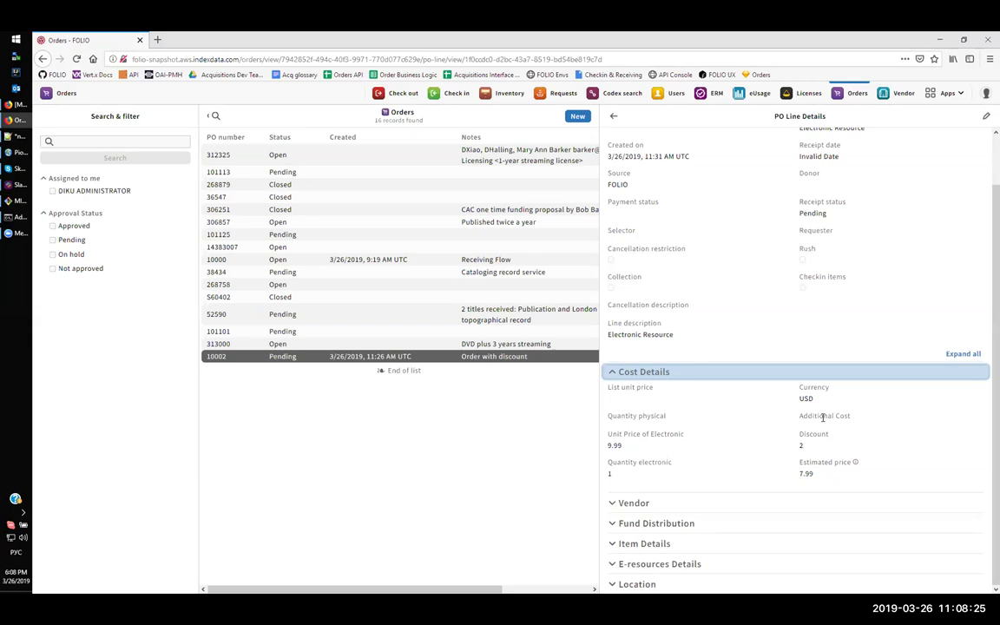
double_click(808, 448)
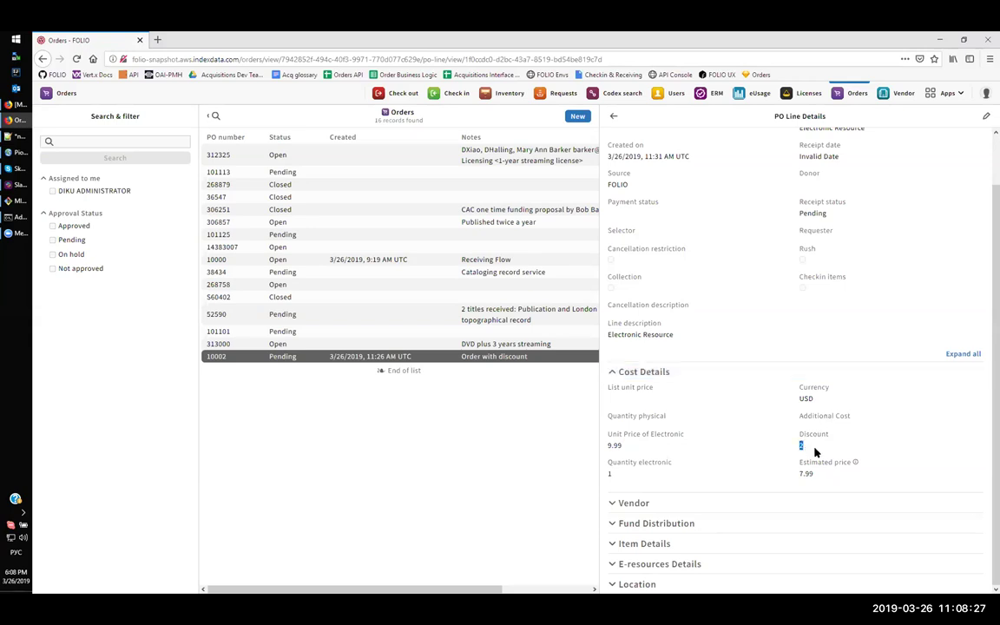
click(816, 451)
click(856, 463)
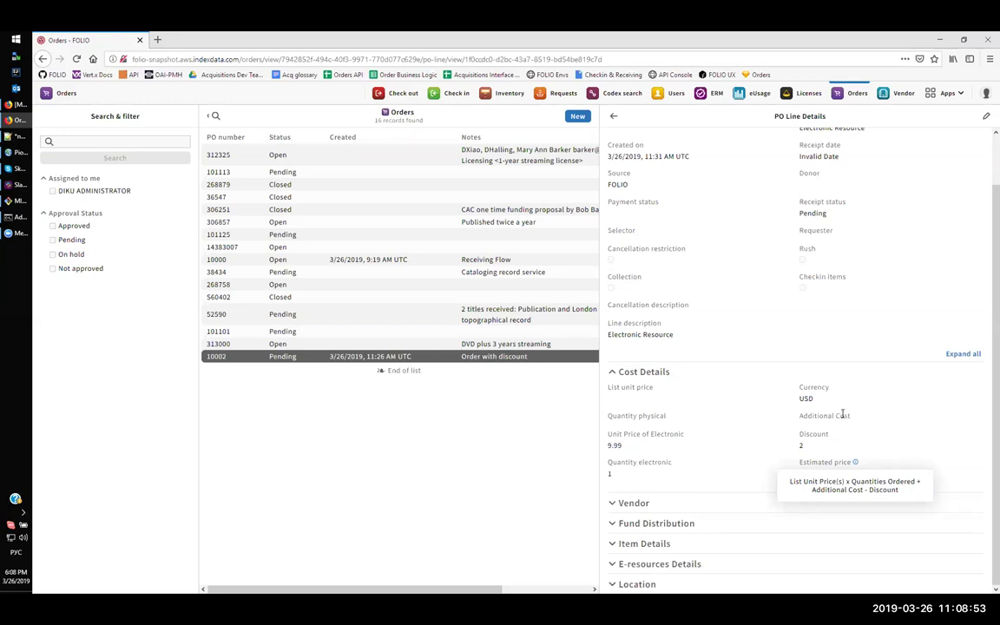
click(855, 461)
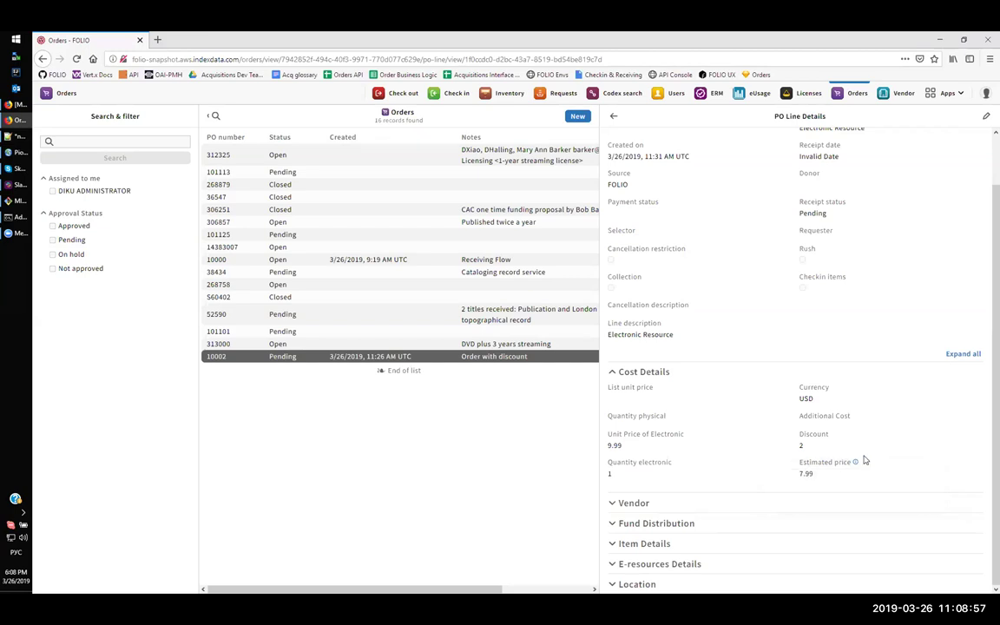
click(611, 116)
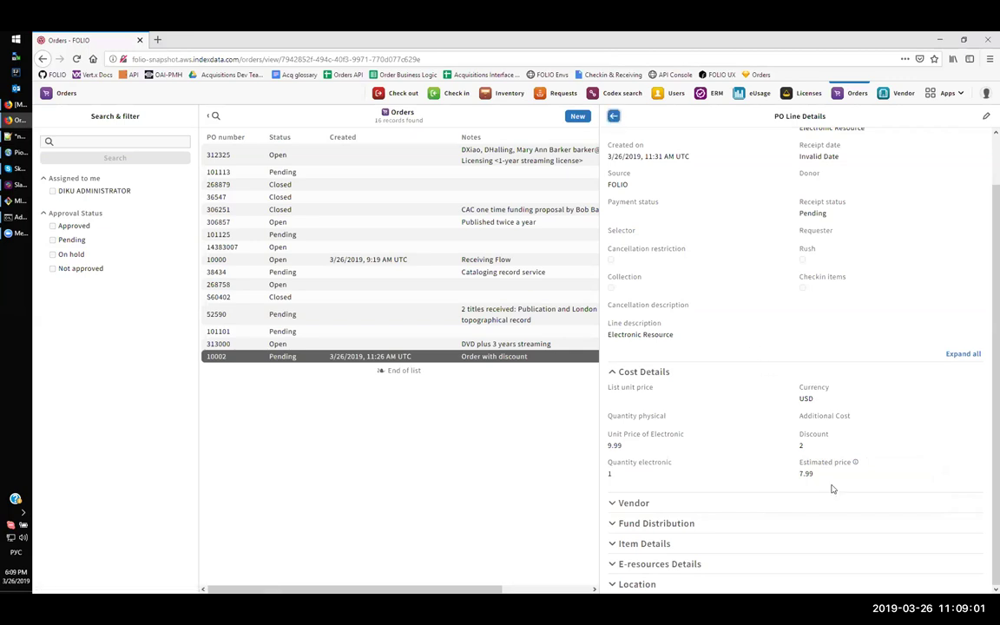
- Examine the cost details of the Physical Resource PO line, including its discount and estimated price, and return to the purchase order
click(743, 489)
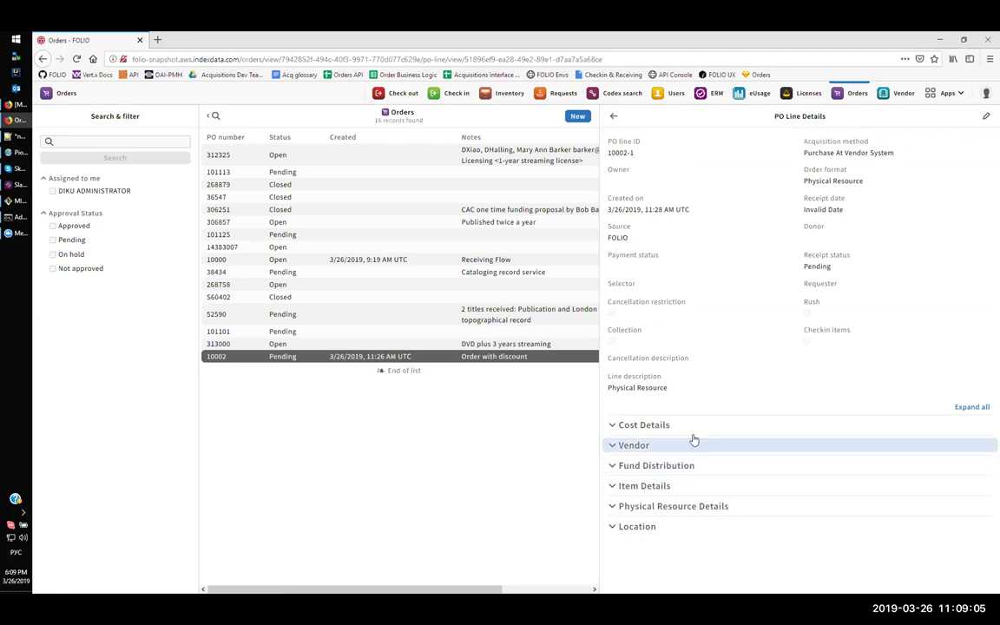
click(697, 425)
scroll(829, 290, down, 1)
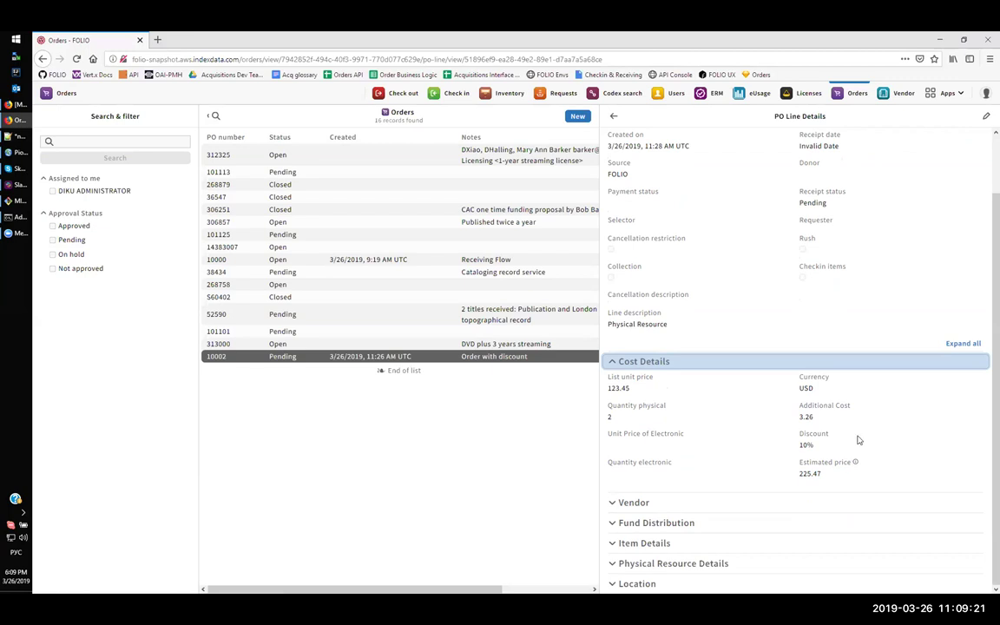
click(613, 116)
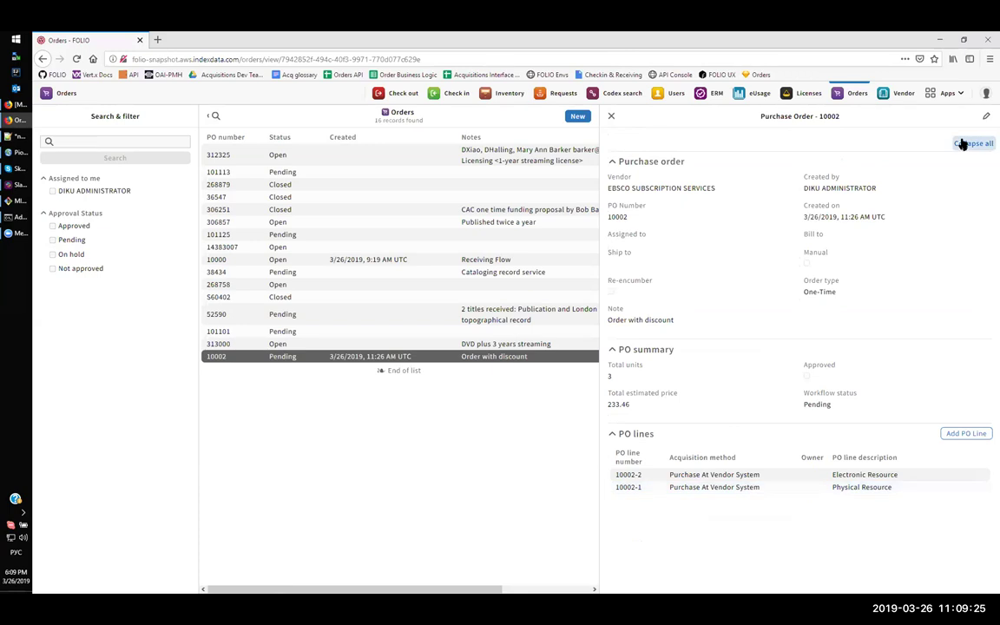
- Start adding a new PO line to the "Order with discount" purchase order and check the discount prefilled in its cost details
click(986, 116)
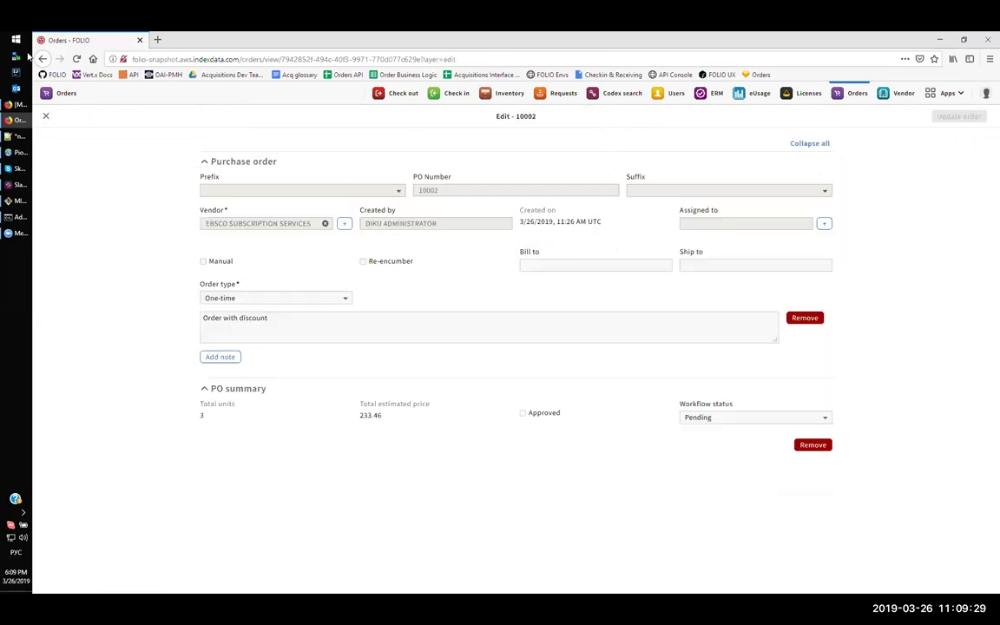
click(46, 116)
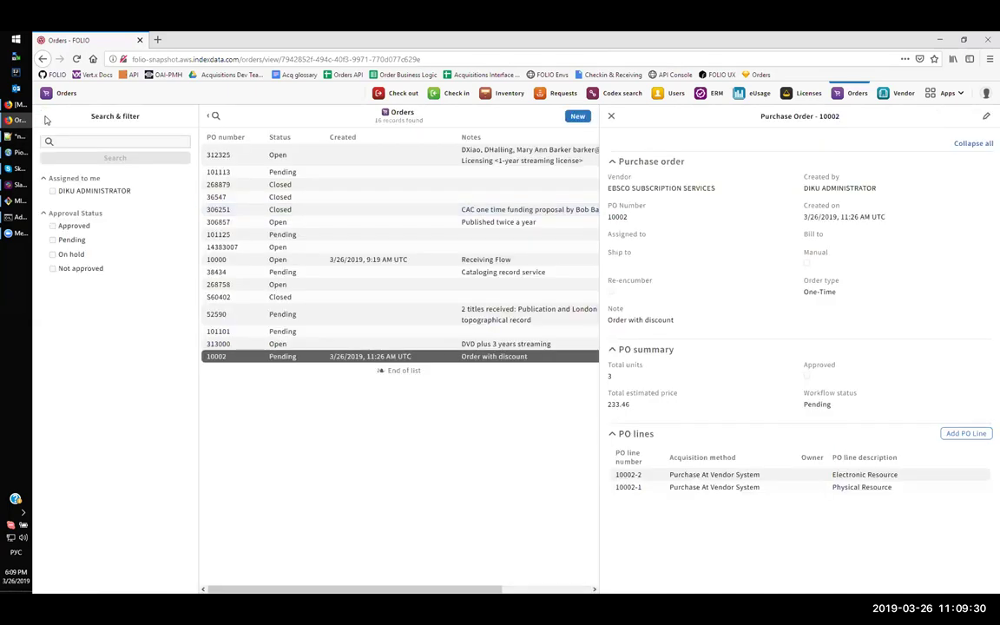
click(972, 434)
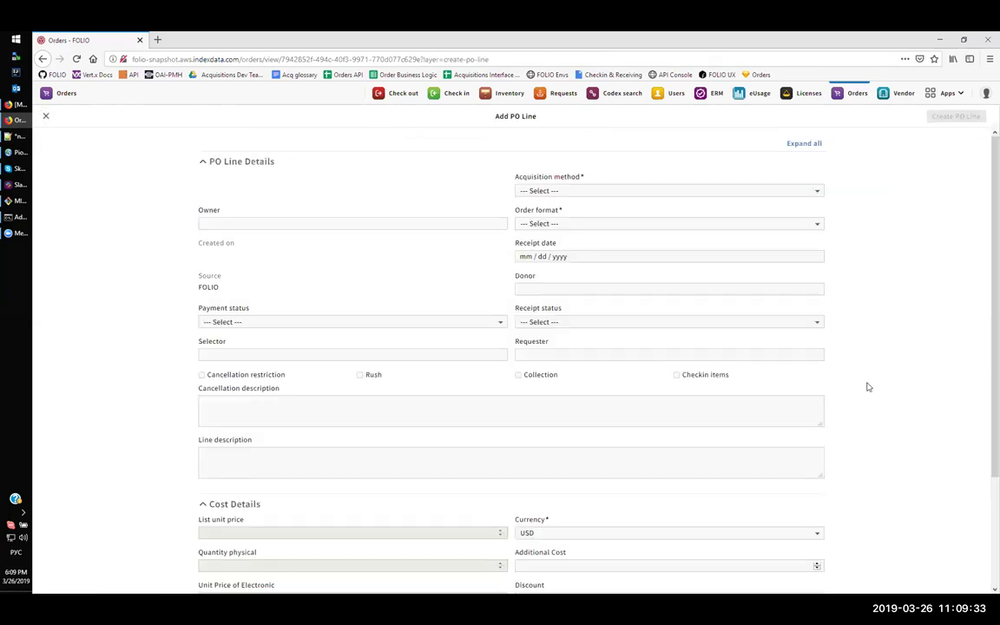
scroll(692, 495, down, 3)
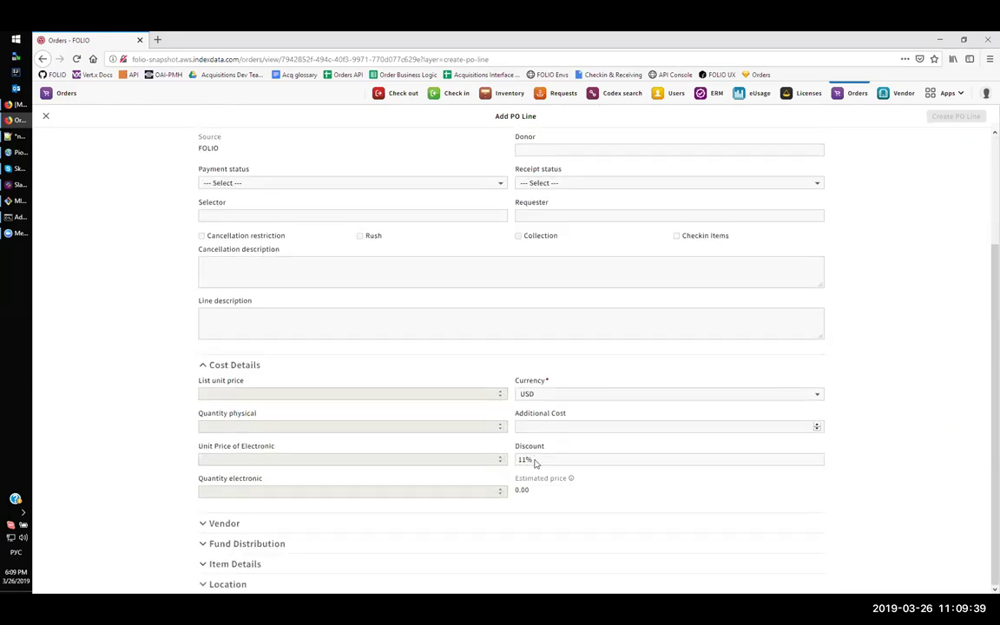
scroll(576, 347, up, 3)
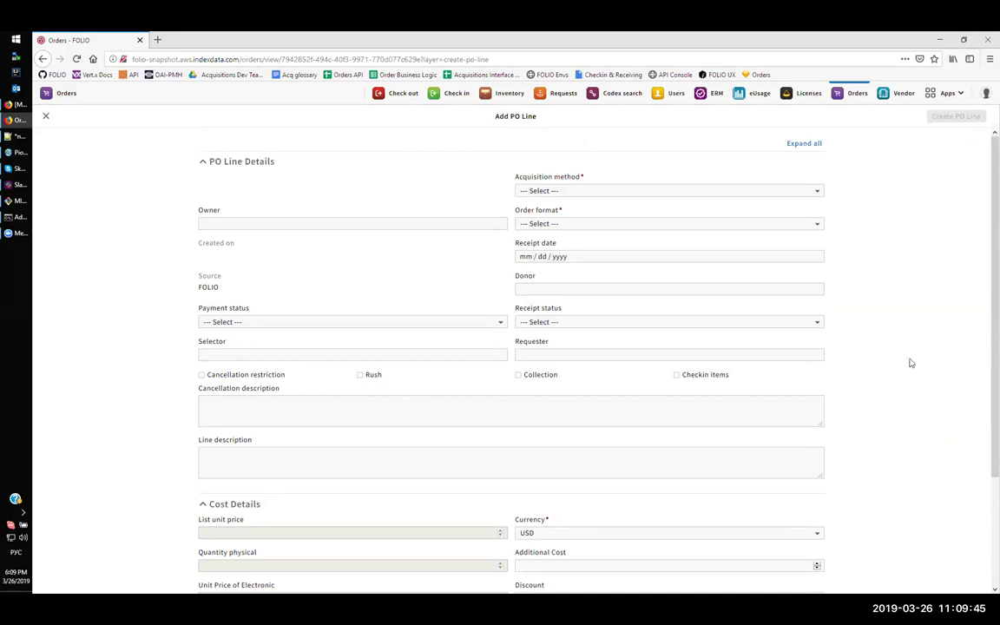
- Set the discount percent of the EBSCO SUBSCRIPTION SERVICES vendor to 5 and save the vendor record
click(899, 97)
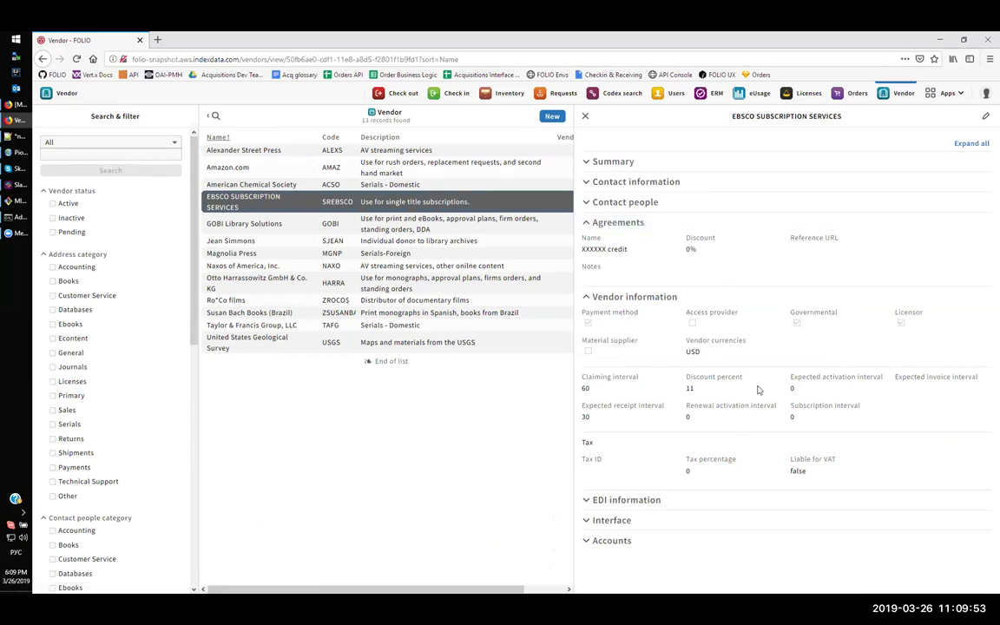
double_click(689, 388)
click(985, 116)
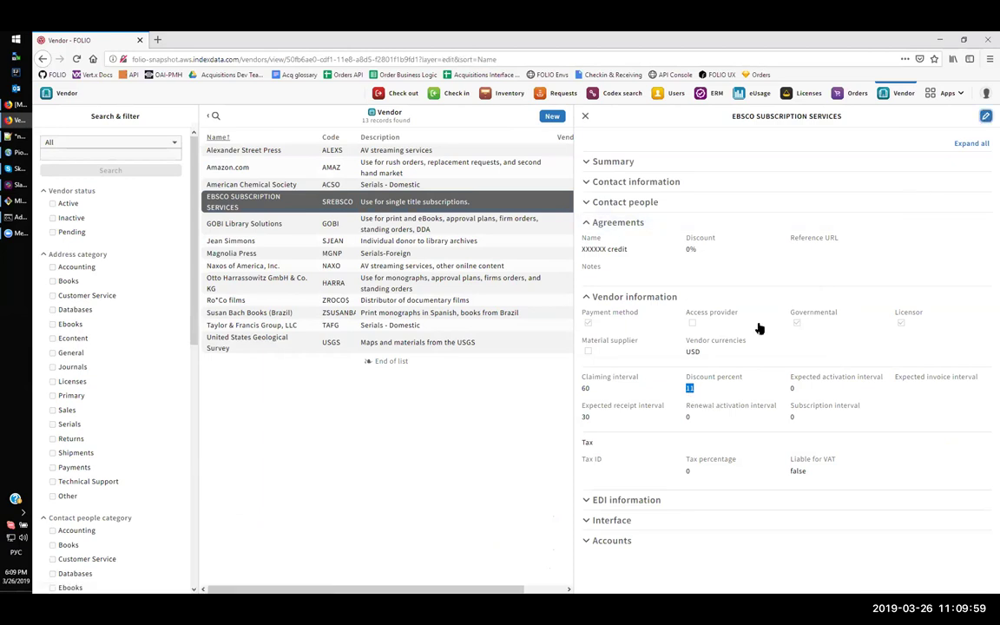
click(342, 486)
scroll(469, 416, down, 3)
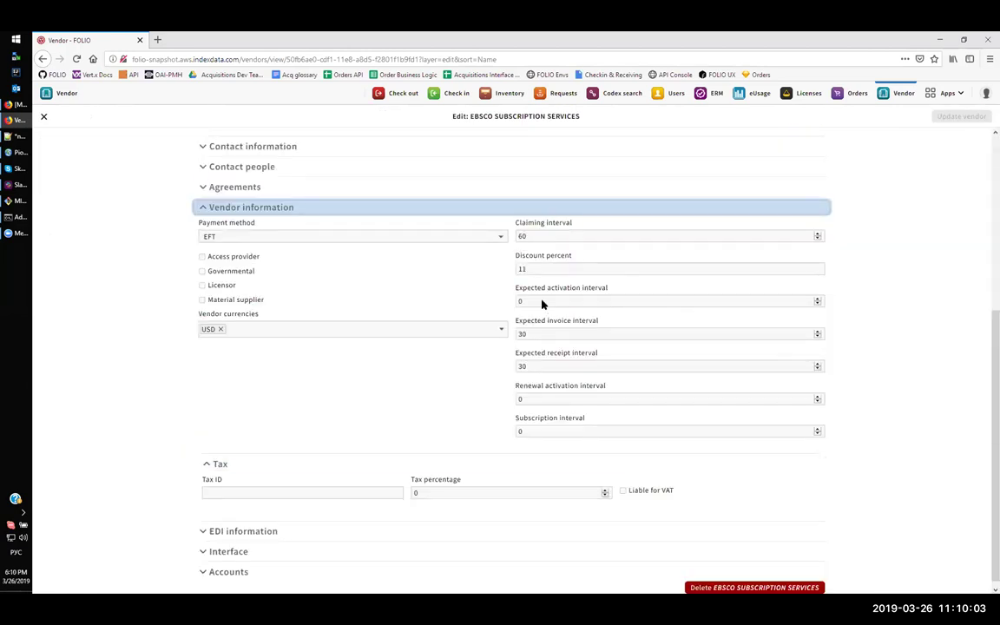
double_click(531, 268)
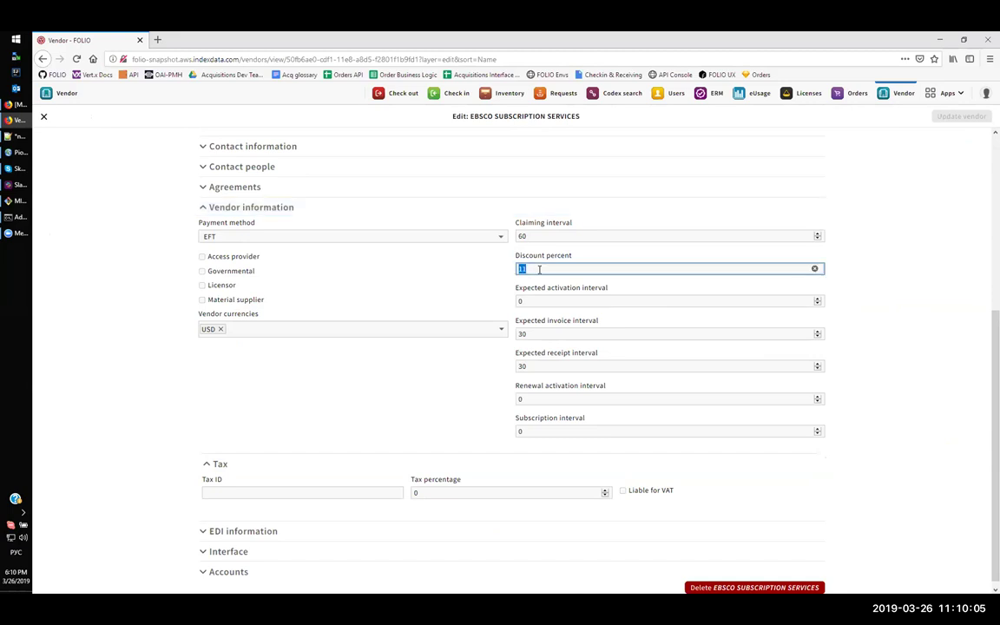
text(5)
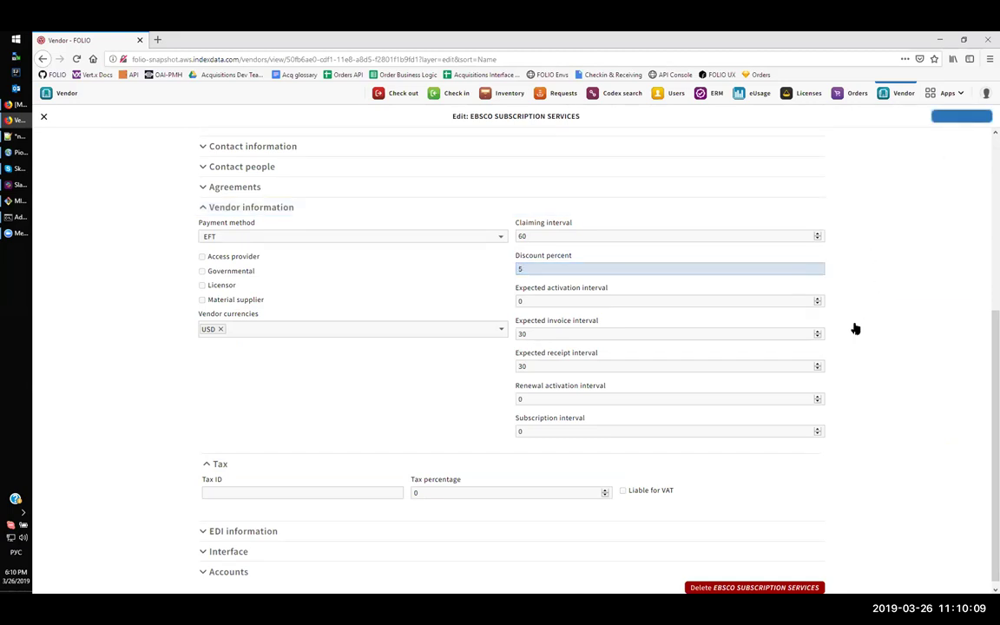
click(642, 310)
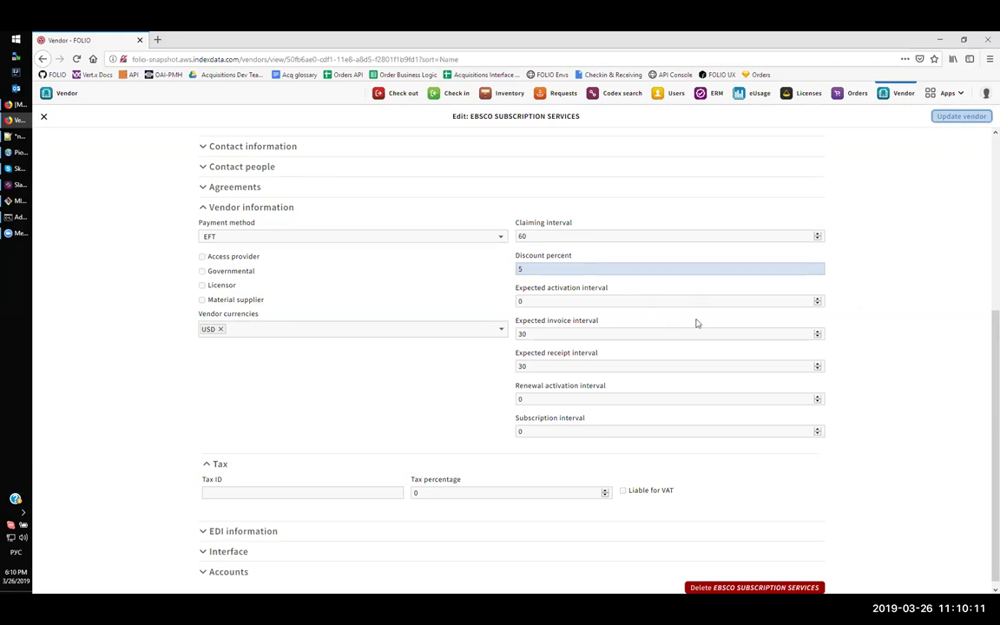
key(Return)
- Return to the unfinished PO line in Orders and check the discount in its cost details
click(846, 98)
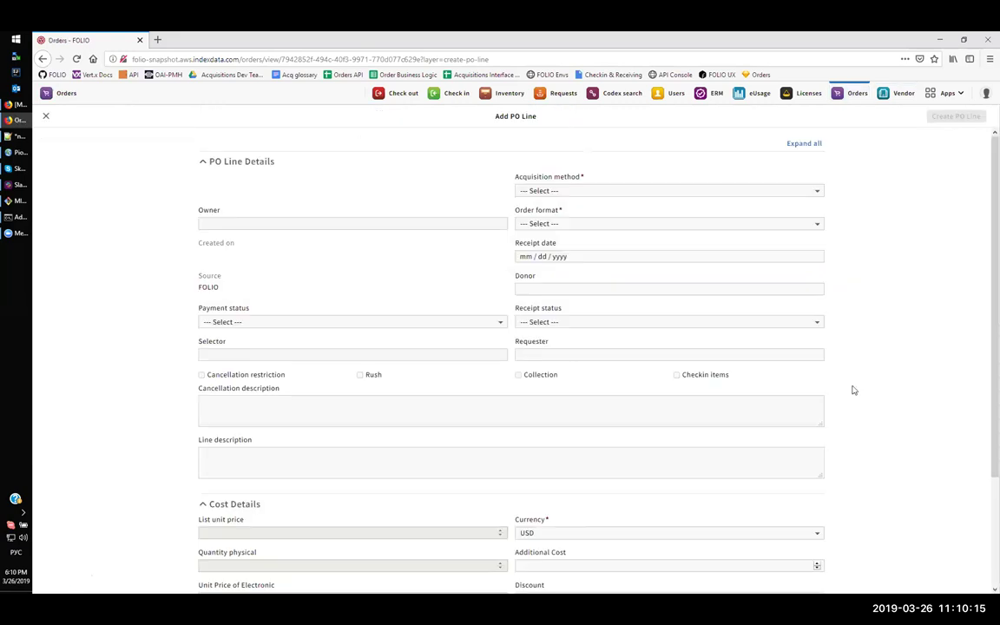
scroll(850, 269, down, 3)
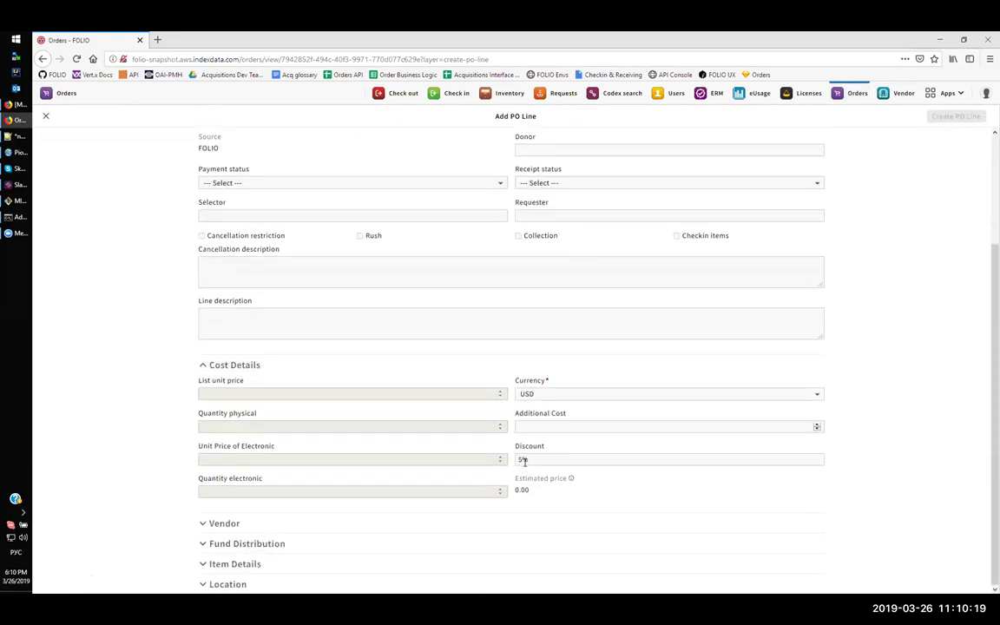
click(528, 461)
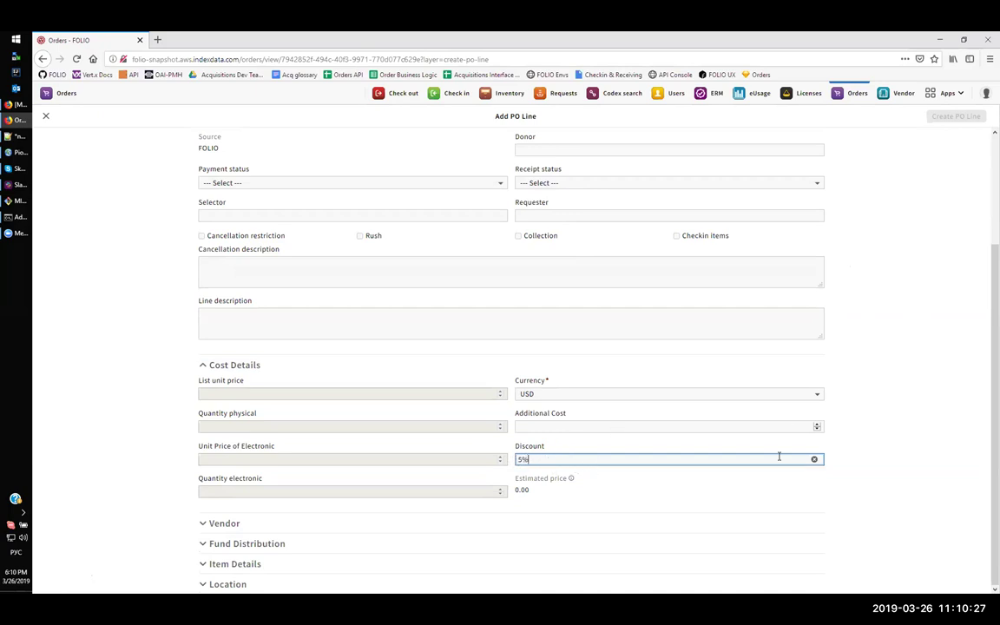
- Set the new PO line's acquisition method to Purchase at vendor system and its order format to P/E mix
scroll(800, 375, up, 2)
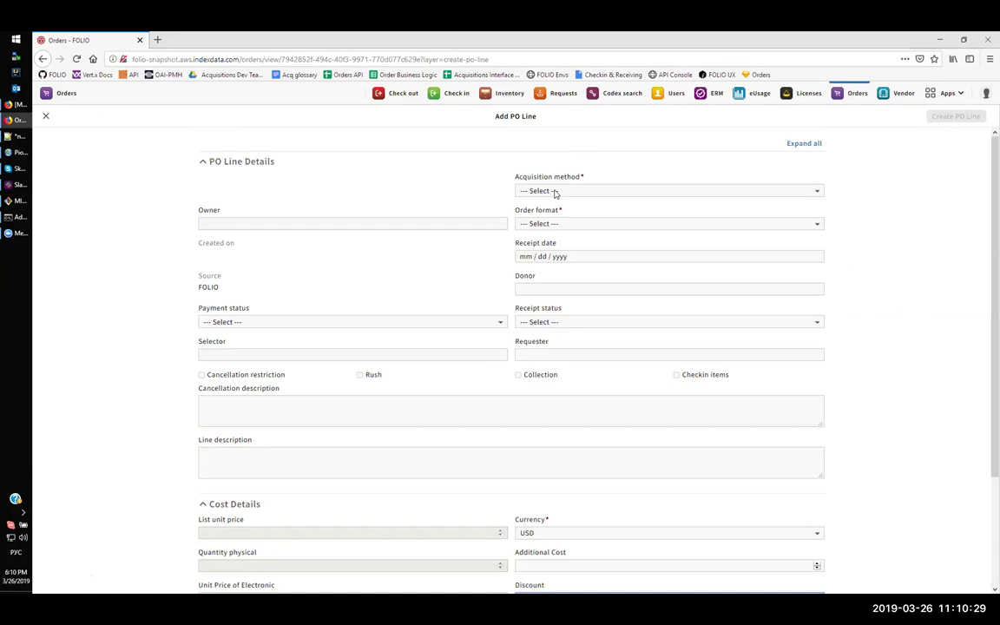
click(556, 191)
click(582, 283)
click(566, 224)
click(561, 271)
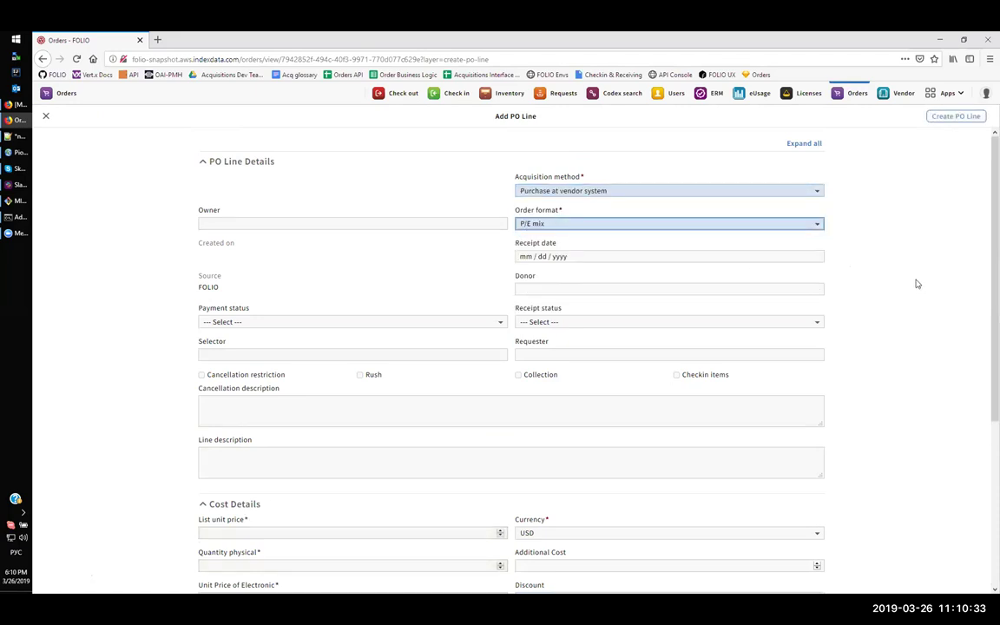
- Enter a list unit price of 5 and a physical quantity of 2 in the PO line's cost details
scroll(916, 282, down, 3)
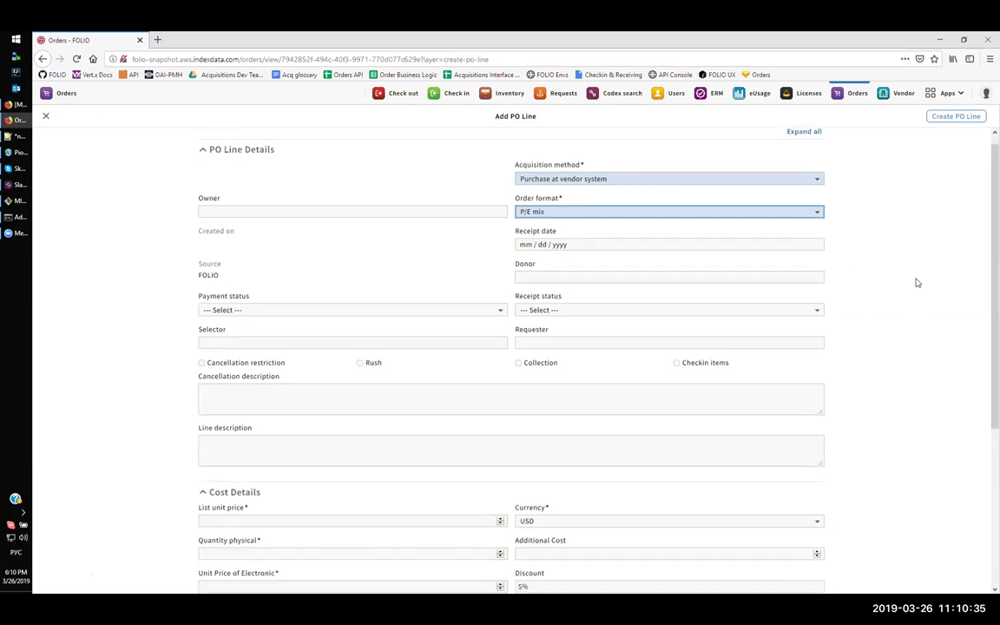
click(284, 279)
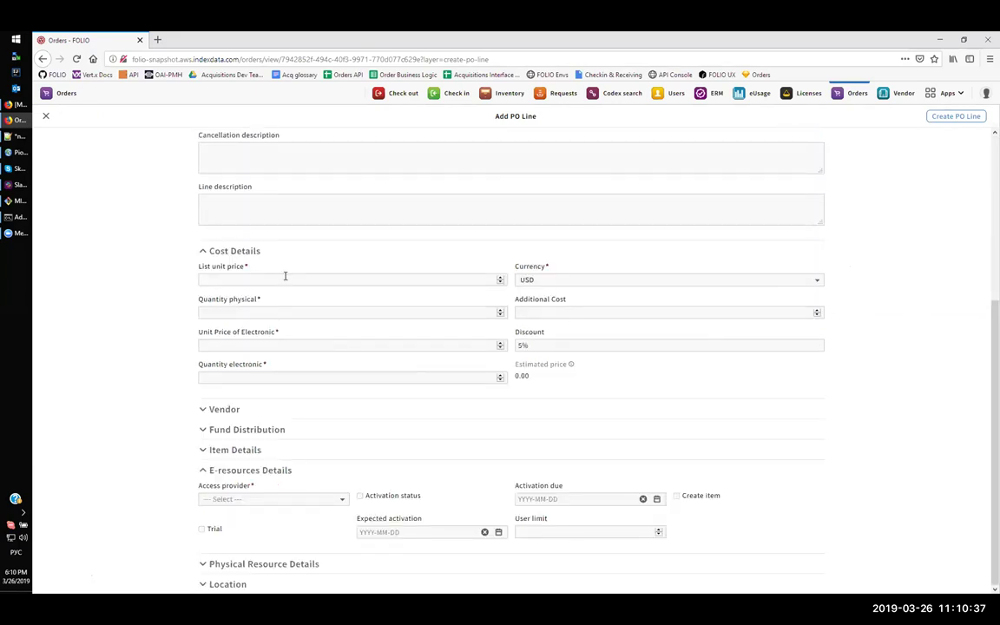
click(246, 314)
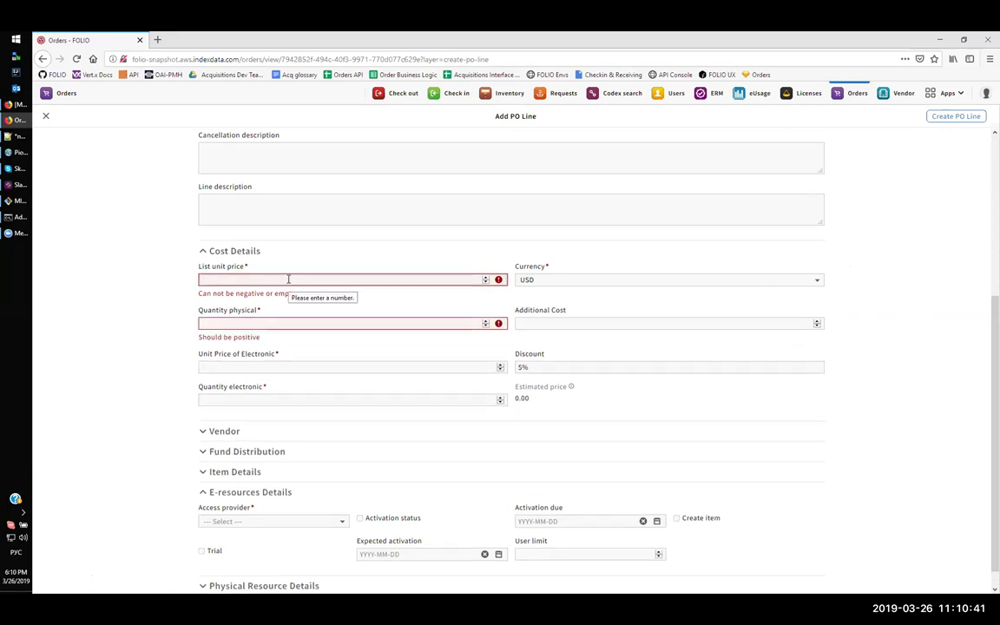
text(5)
click(266, 316)
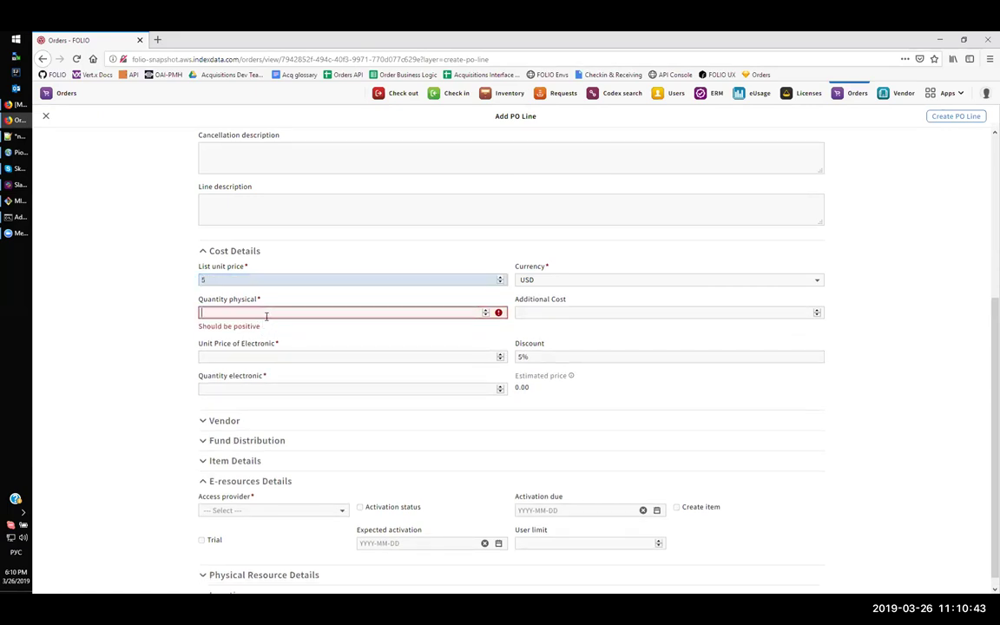
text(2)
- Enter an electronic unit price of 10 and an electronic quantity of 1 in the cost details
click(259, 345)
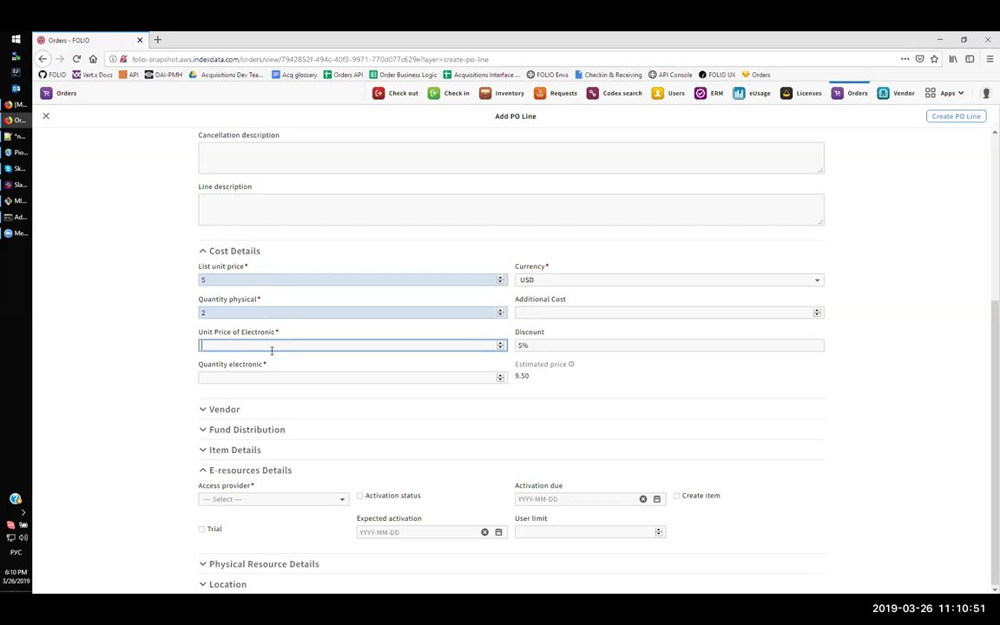
text(10)
click(257, 377)
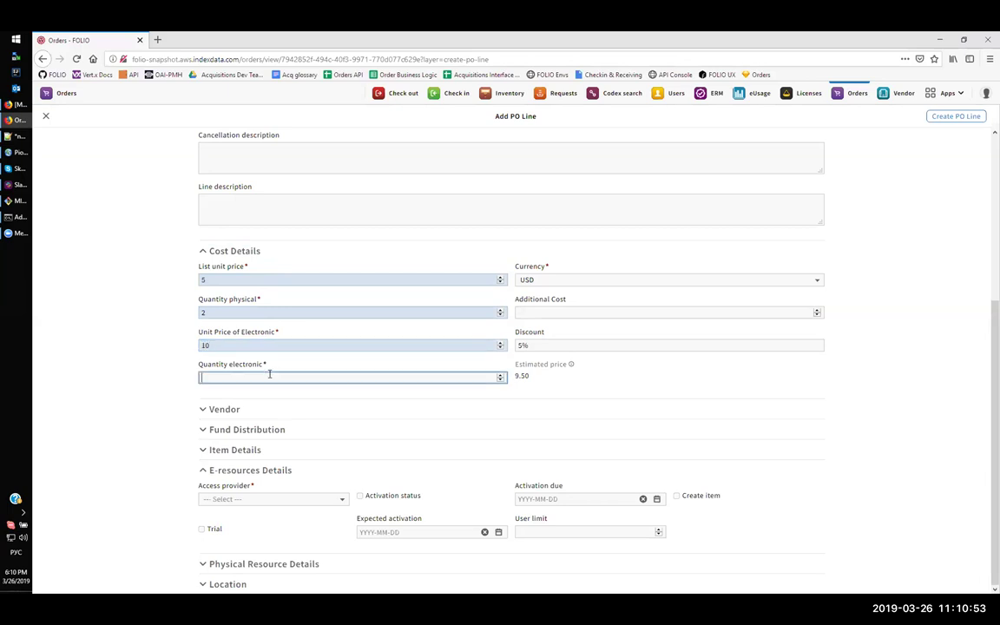
text(1)
click(152, 368)
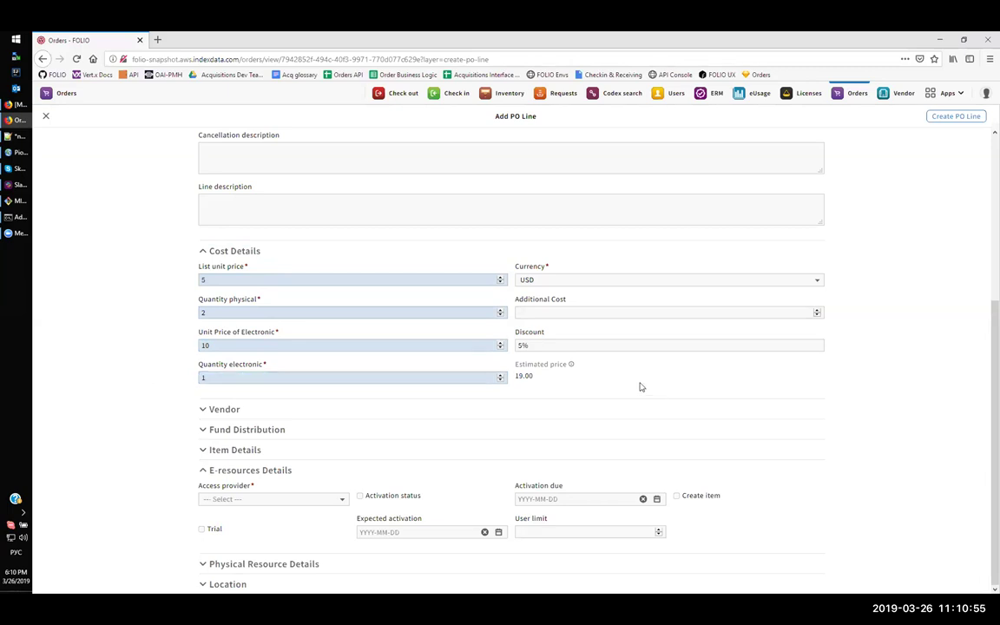
- Set the PO line's discount to 6% and its additional cost to 1
click(530, 347)
key(BackSpace)
text(6)
click(871, 373)
click(630, 305)
text(1)
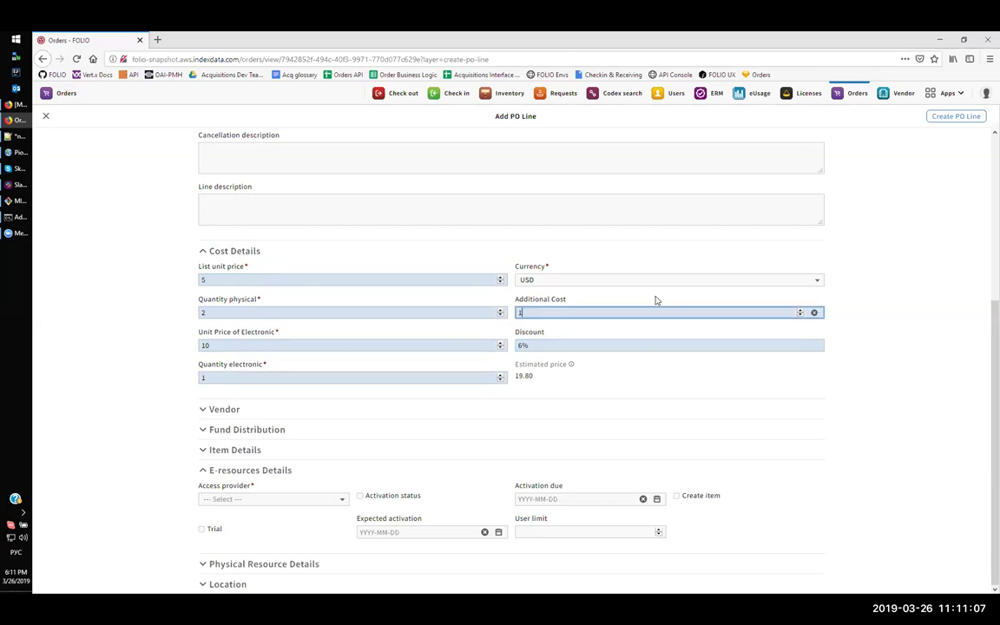
click(875, 268)
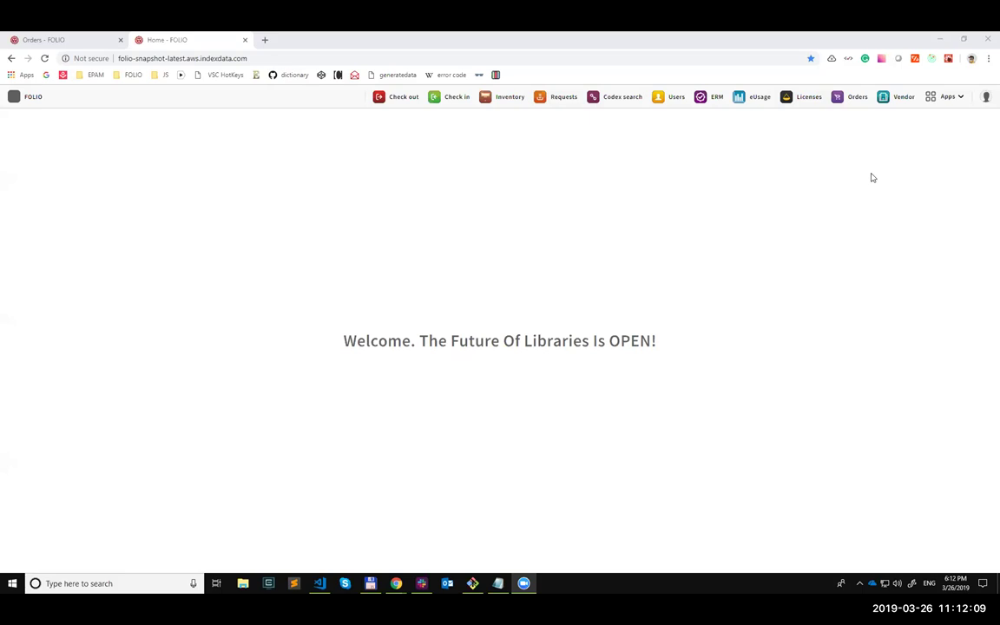
- Open the Receiving Flow purchase order in Orders and show its receiving items after checking its receiving history
click(848, 99)
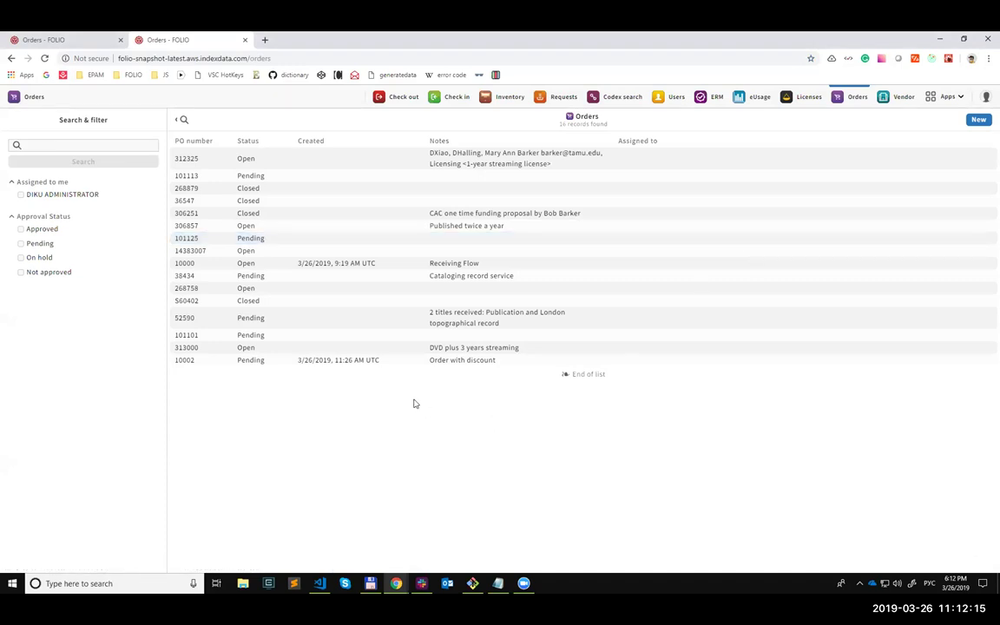
click(318, 262)
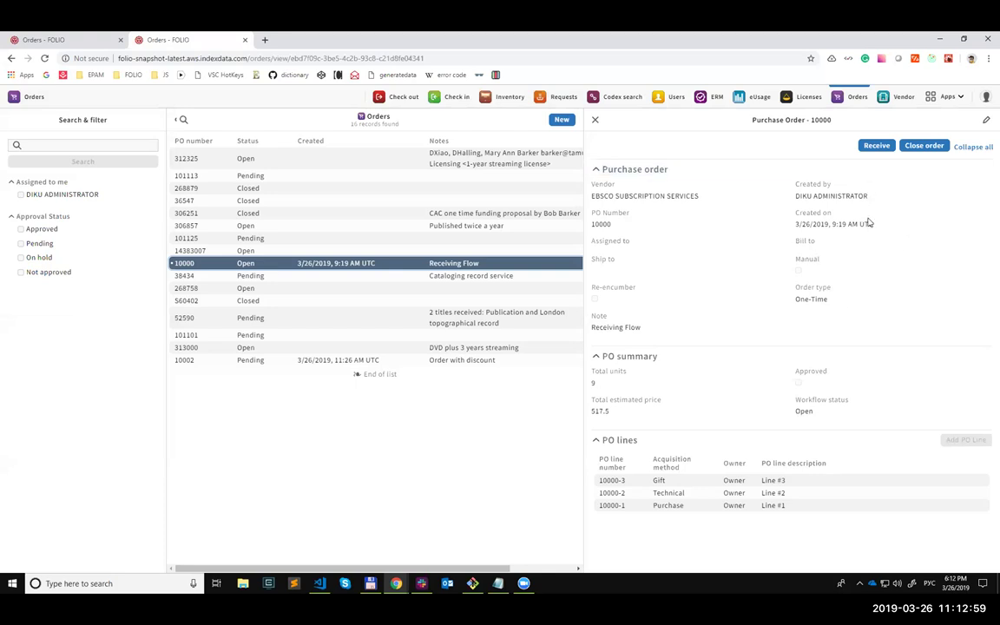
click(878, 146)
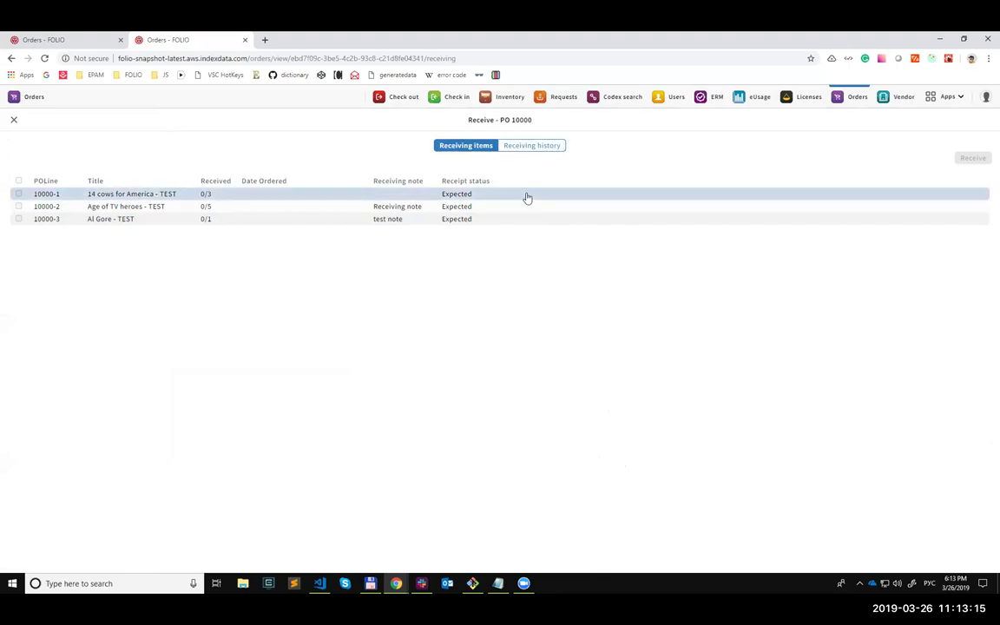
click(531, 147)
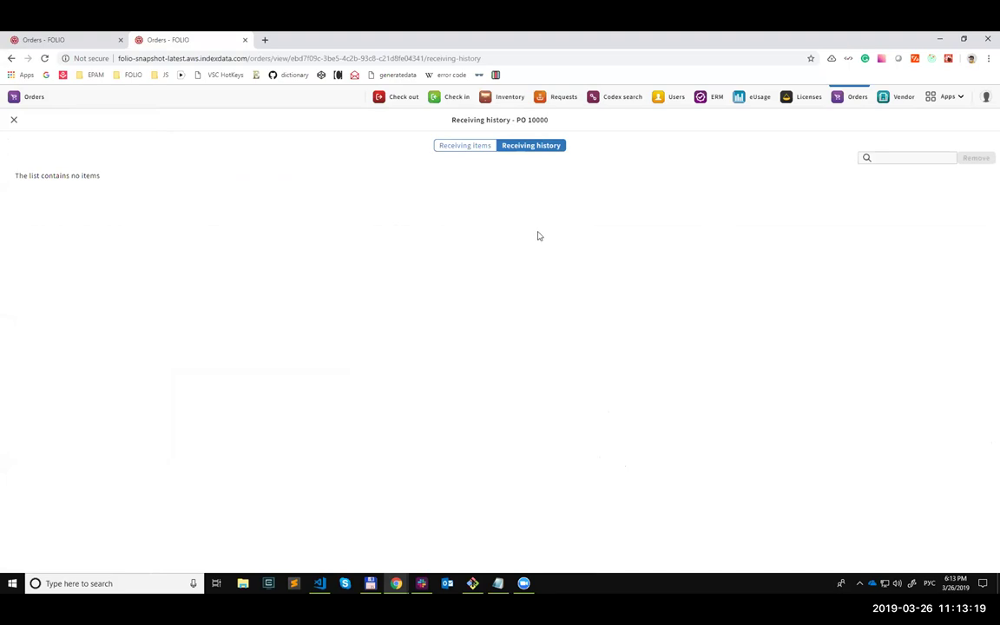
click(460, 145)
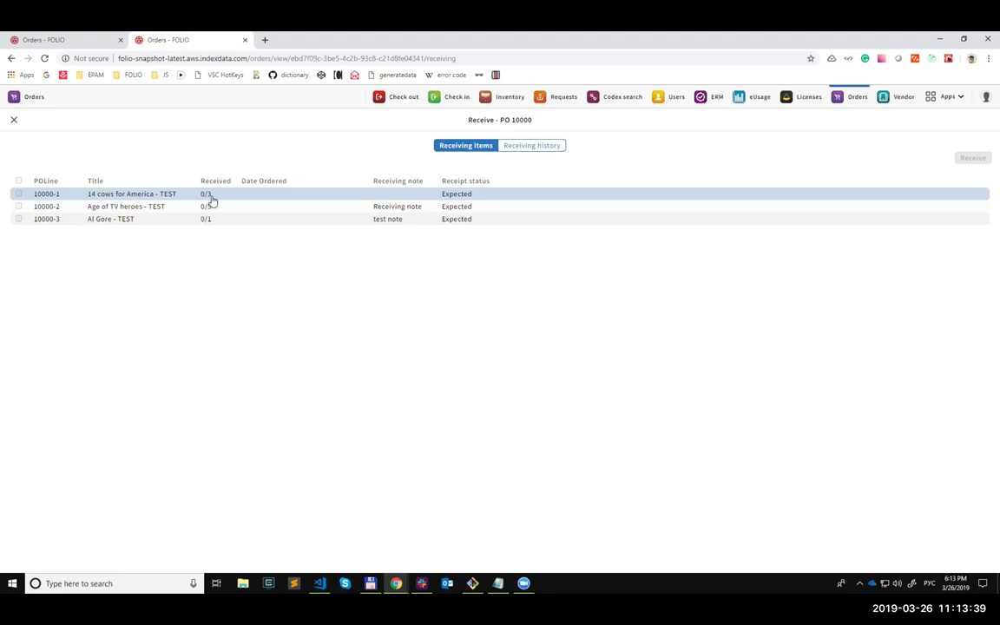
- Select all three PO lines in the receiving items list and start receiving them
click(128, 194)
click(129, 207)
click(129, 219)
click(111, 195)
click(18, 181)
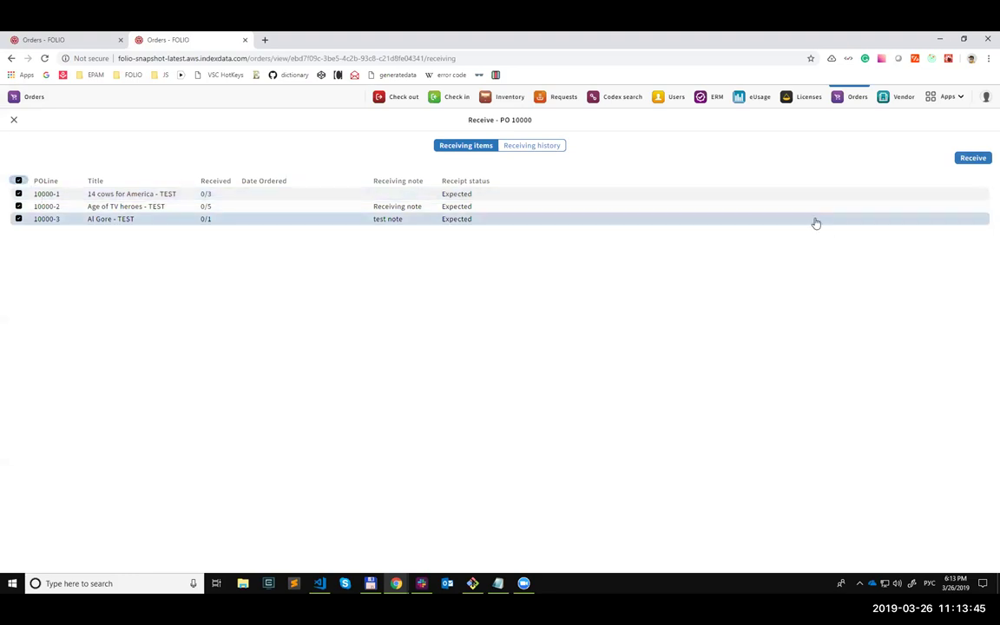
click(969, 158)
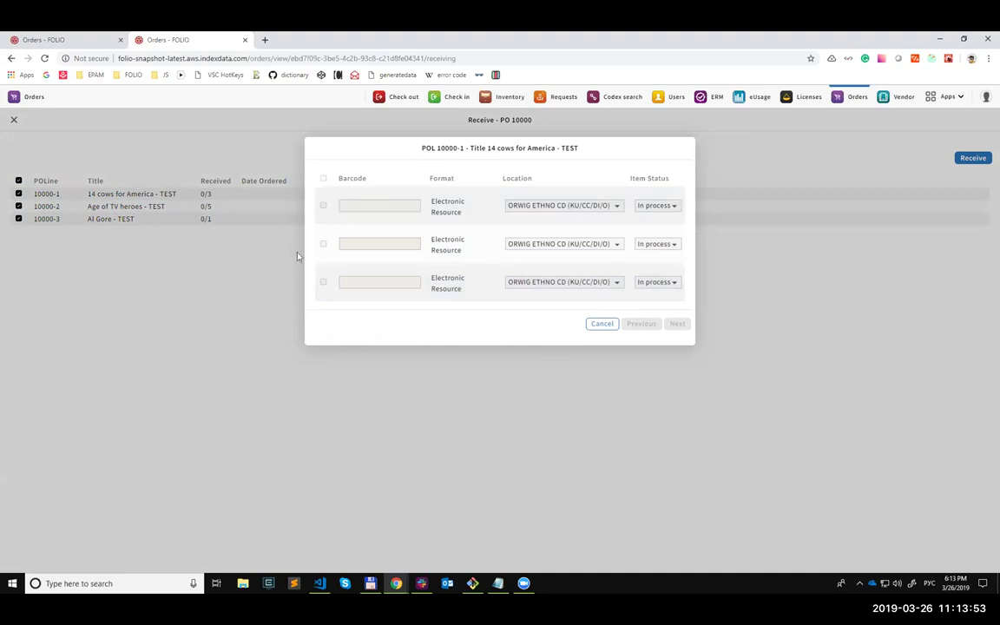
- Mark only the first electronic piece of 14 cows for America - TEST for receiving and continue to the following title
click(323, 206)
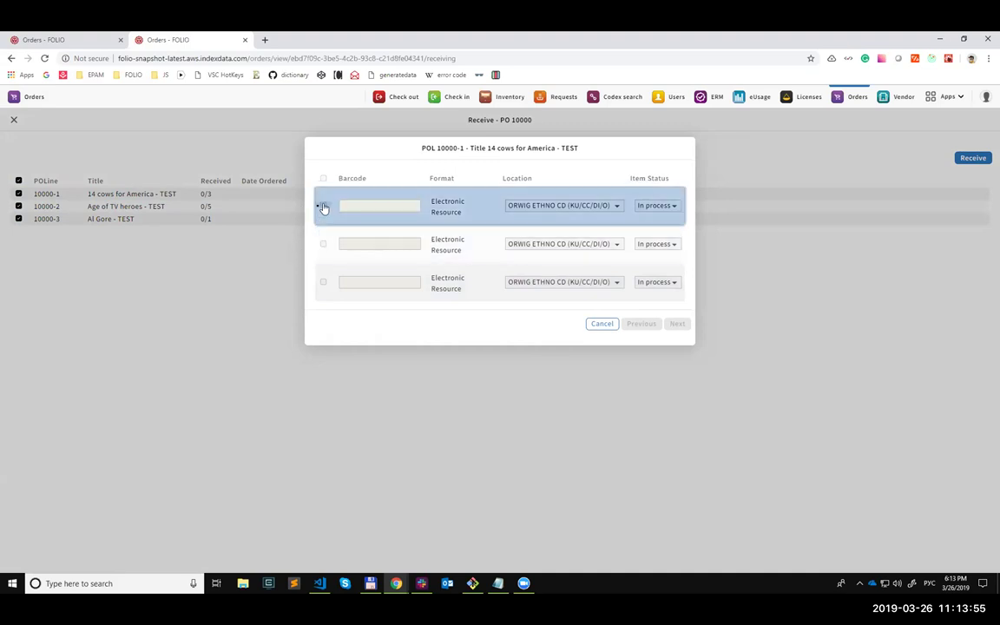
click(323, 244)
click(323, 179)
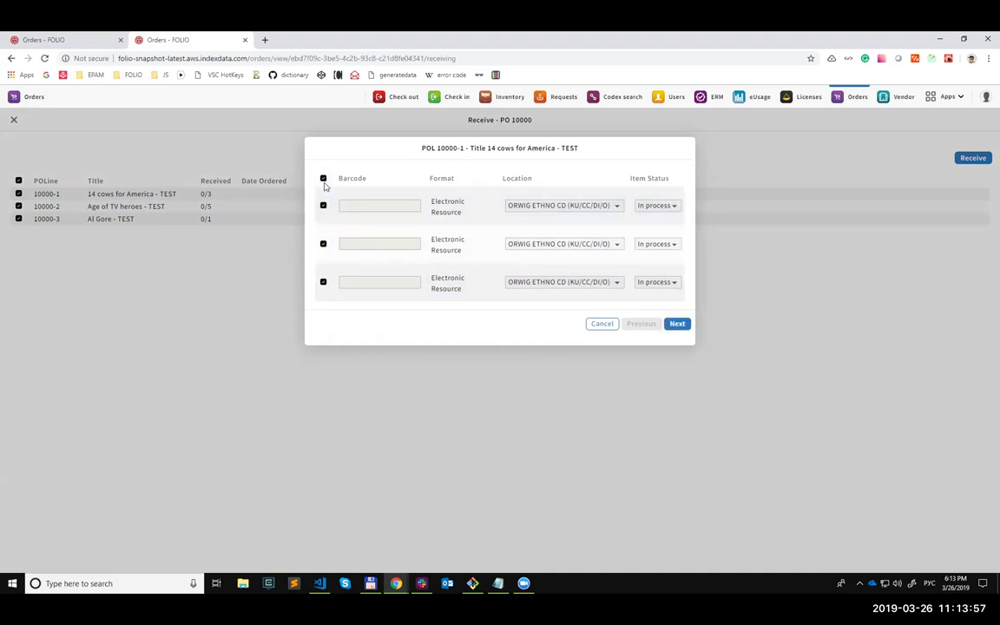
click(323, 178)
click(323, 206)
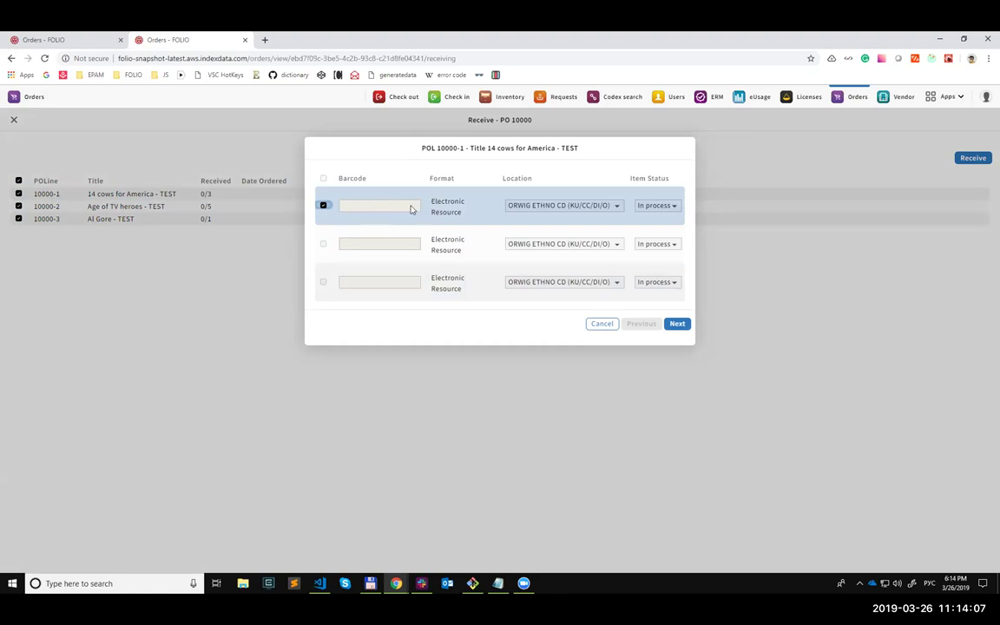
click(677, 324)
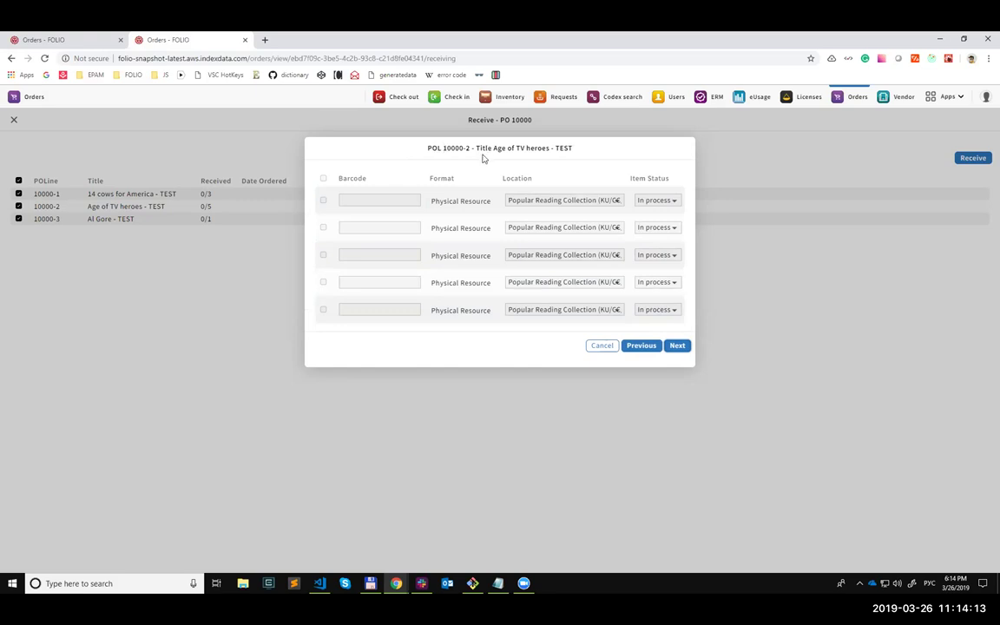
- Mark the first two Age of TV heroes - TEST pieces for receiving with barcodes 1111111 and 111111111, and continue
click(323, 202)
click(323, 227)
click(362, 201)
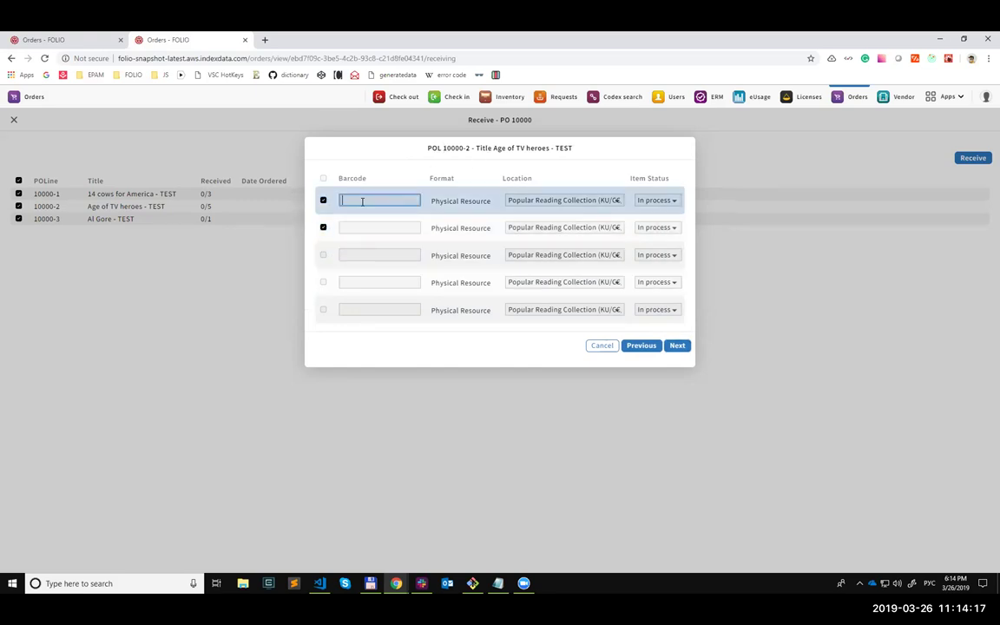
text(1111111)
click(368, 225)
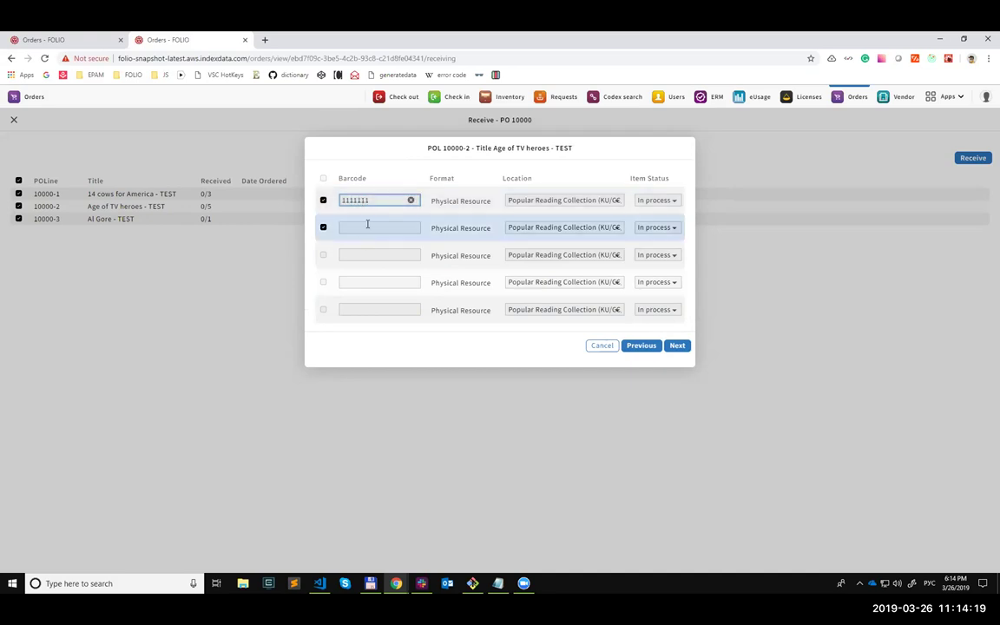
text(111111111)
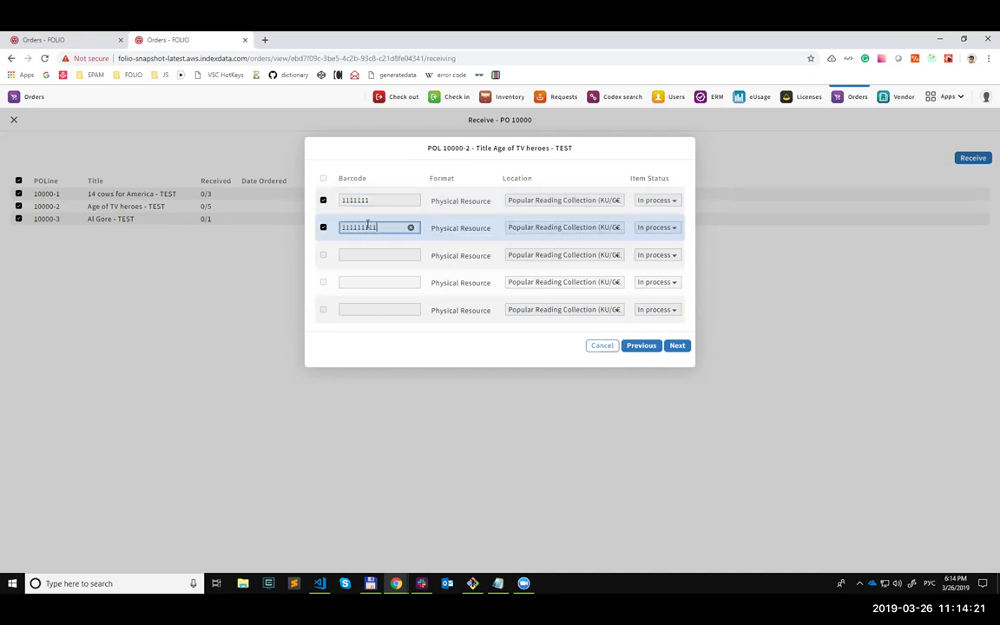
click(677, 345)
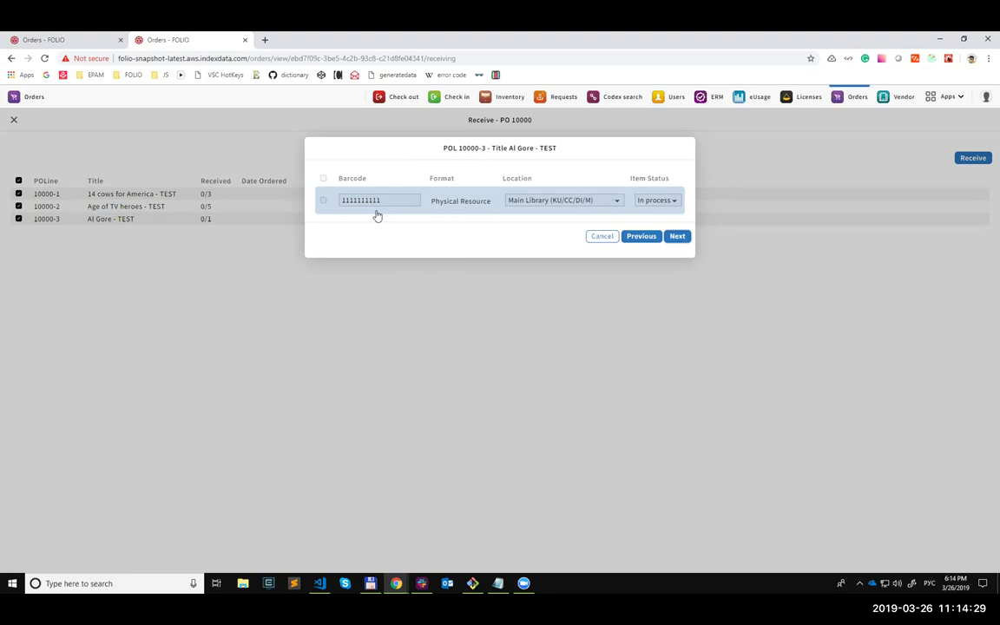
- Mark the Al Gore - TEST piece for receiving, set its location to SECOND FLOOR (KU/CC/DI/2), and proceed to the review
click(322, 201)
click(573, 200)
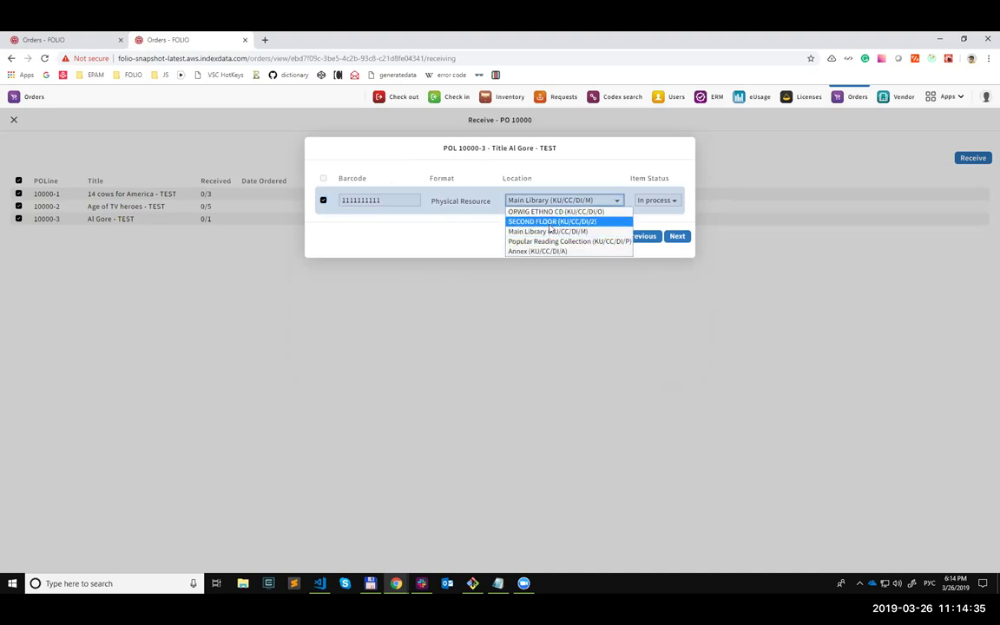
click(550, 223)
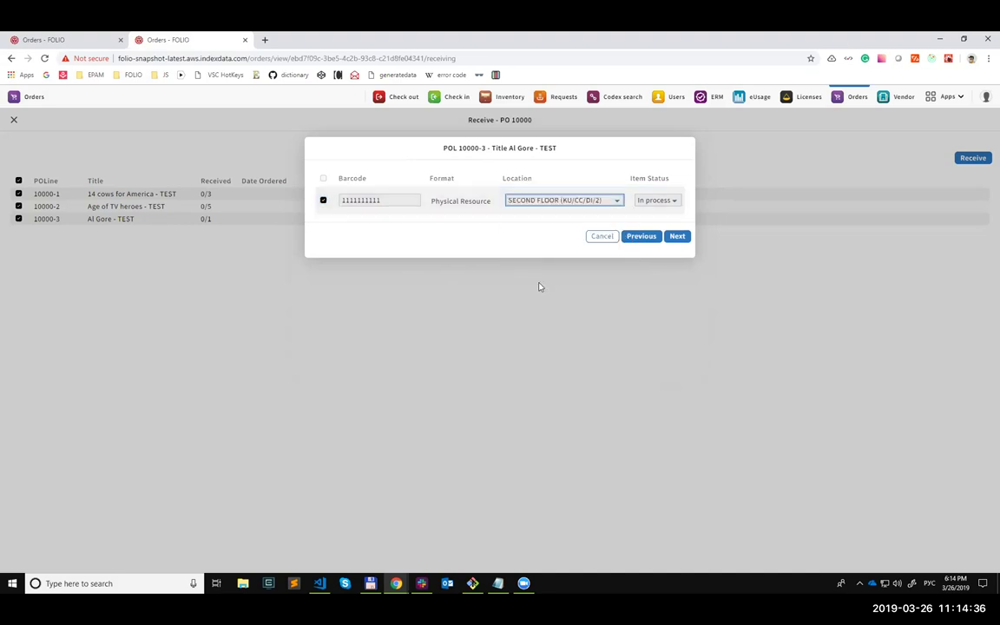
click(681, 237)
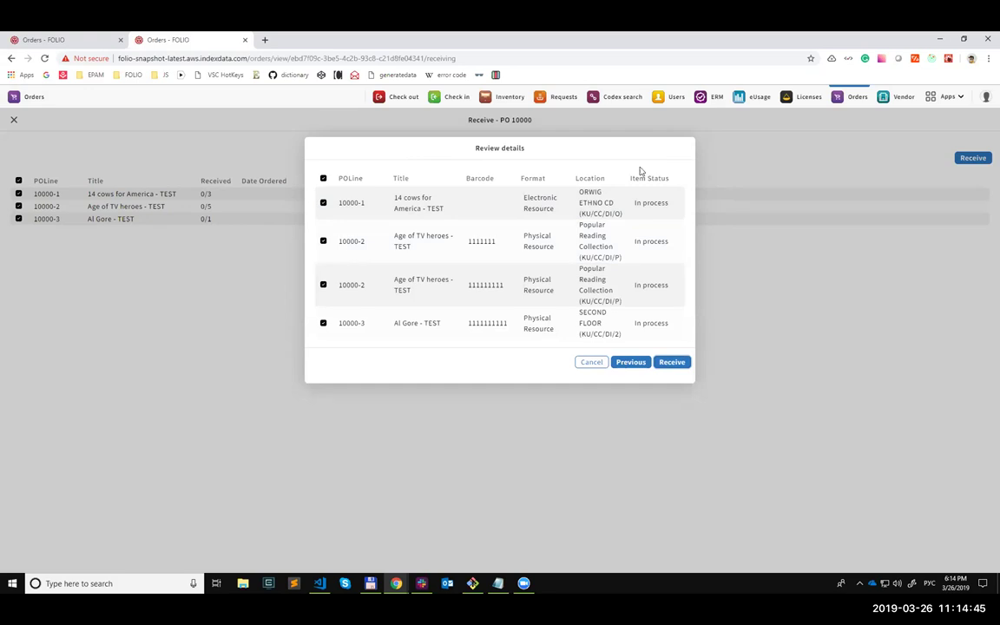
- Exclude the 14 cows for America - TEST piece, recheck the previous titles' pieces, and receive the remaining pieces
click(322, 205)
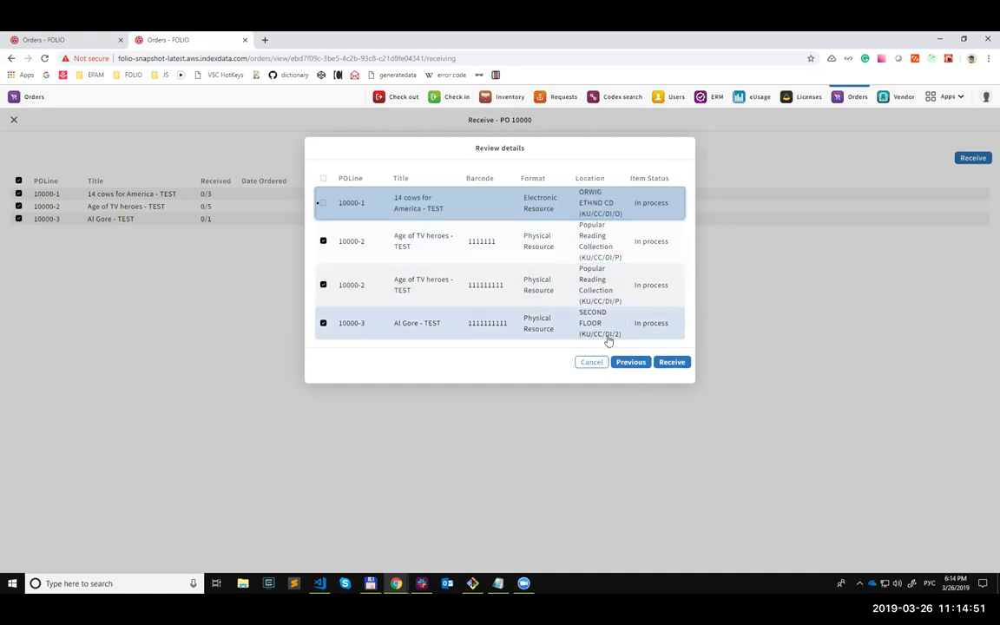
click(632, 361)
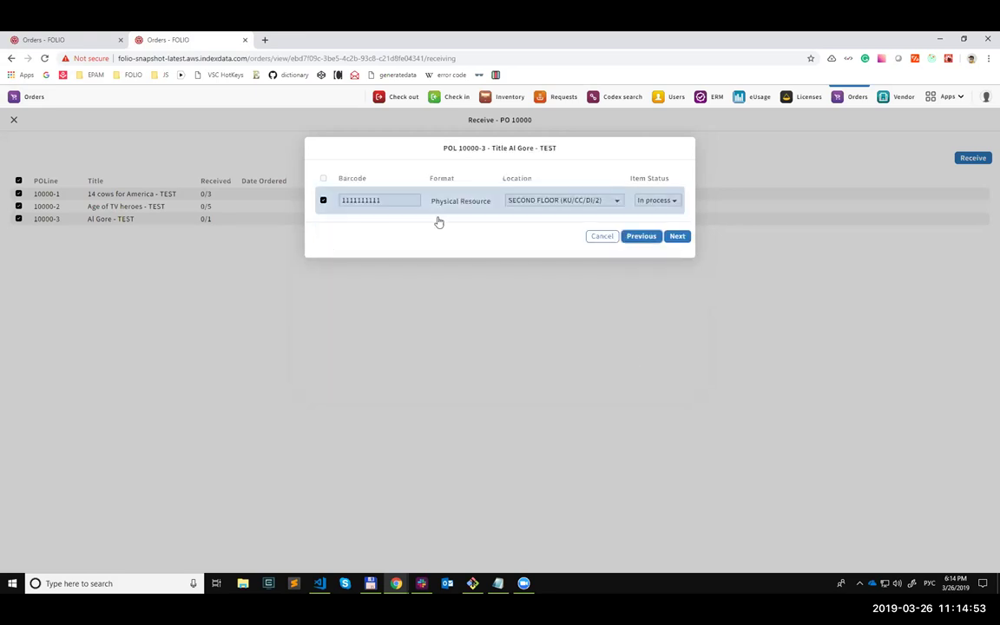
click(643, 236)
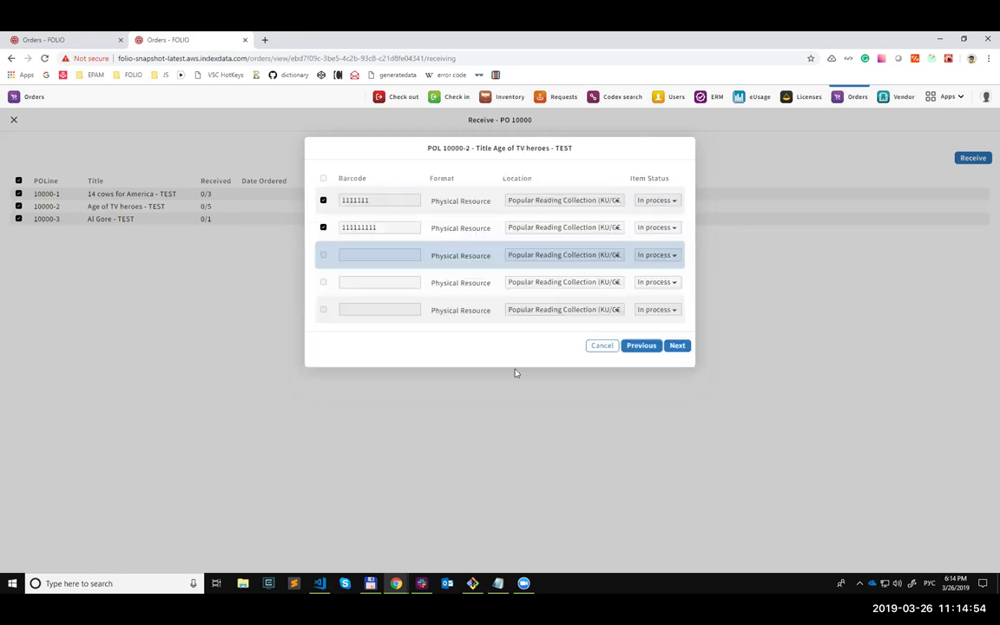
click(676, 345)
click(676, 236)
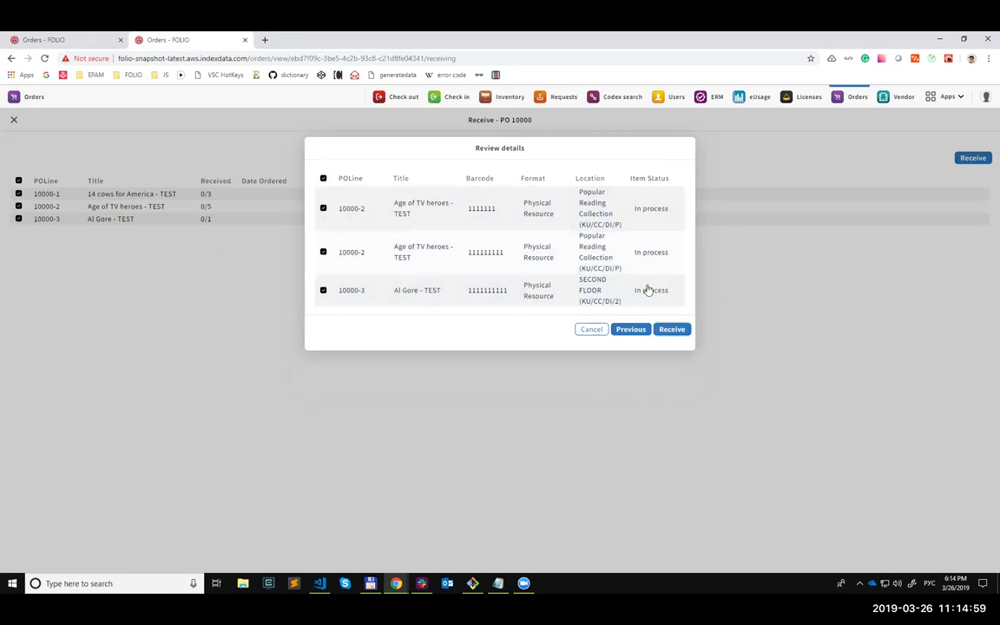
click(679, 332)
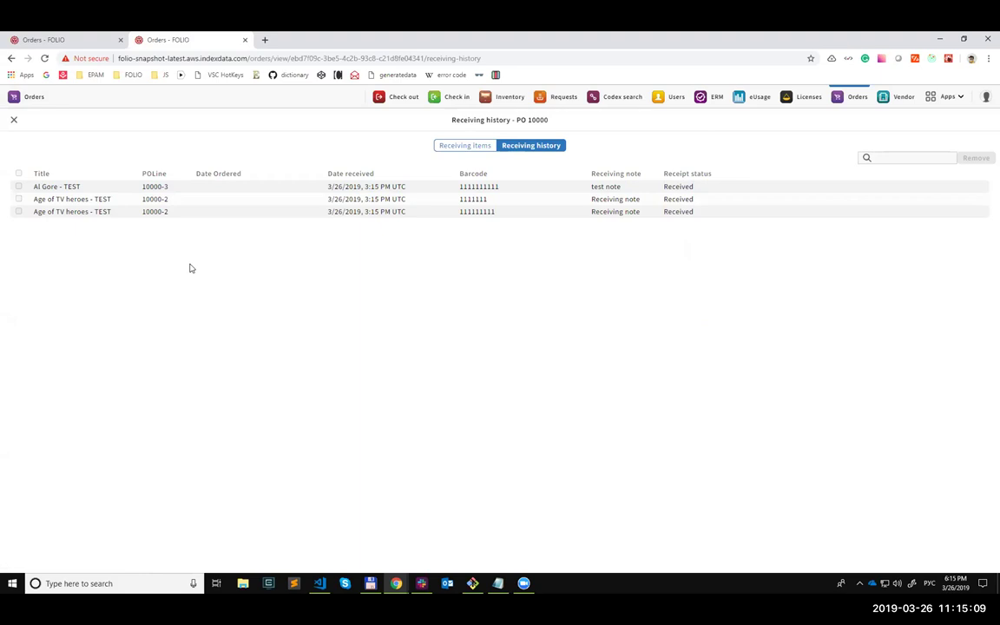
- Check the outstanding receiving items, and search the receiving history for "Al", clearing the search when done
click(474, 148)
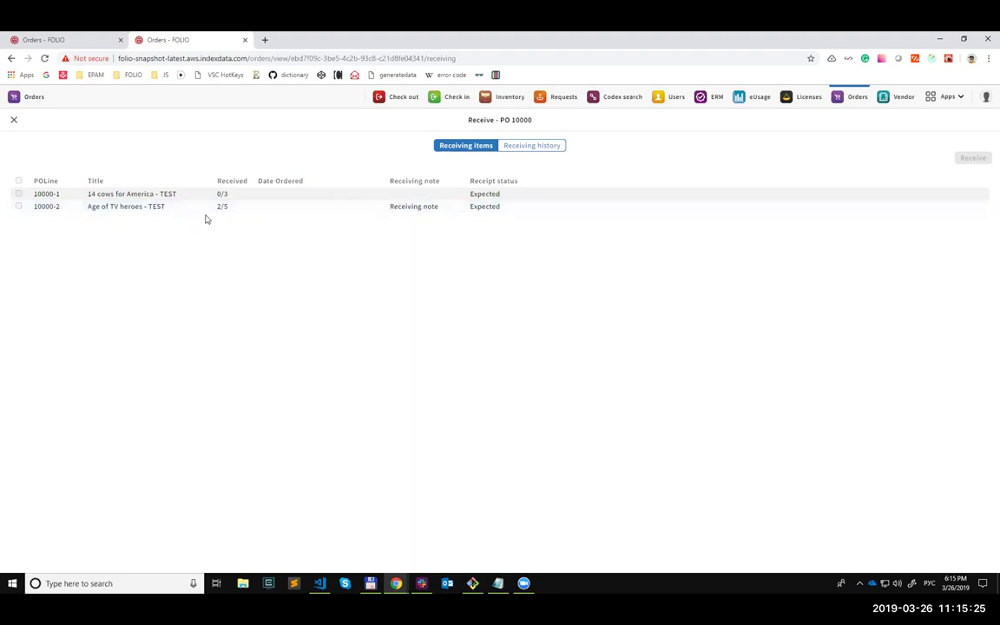
click(542, 148)
click(888, 159)
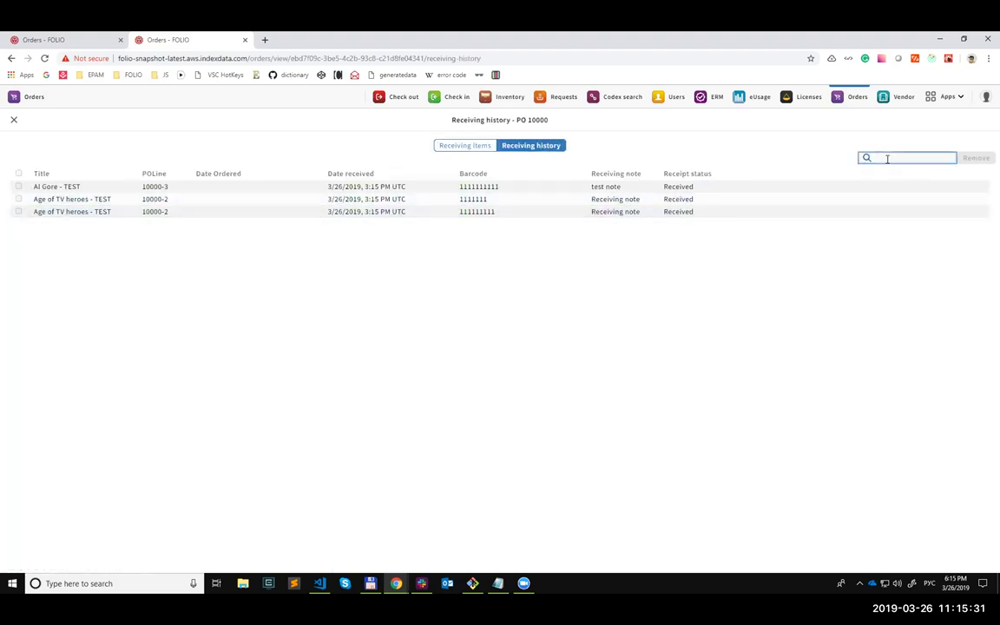
text(фа)
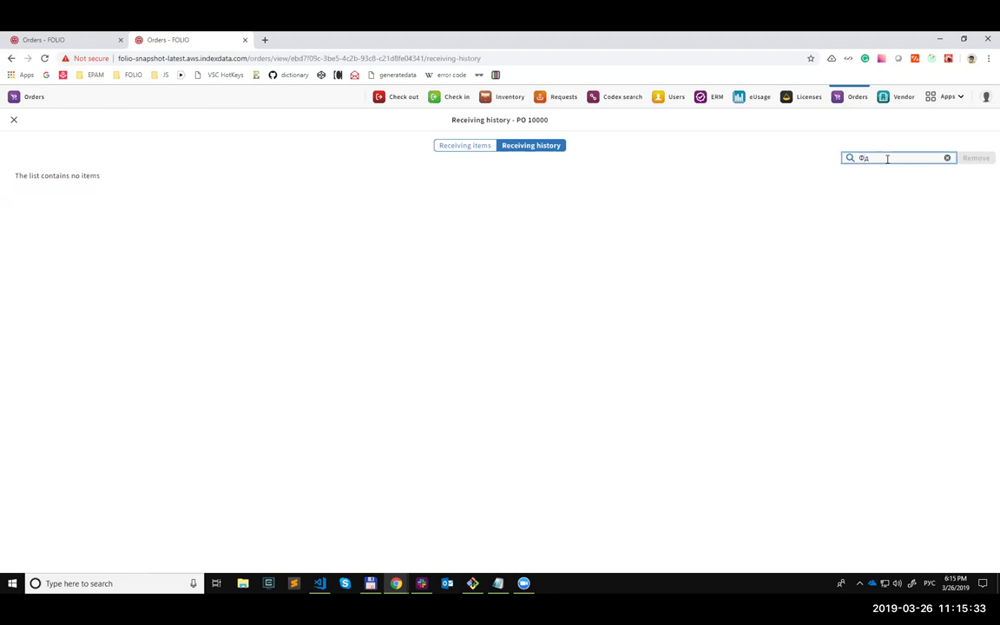
key(BackSpace)
key(BackSpace)
key(alt+shift)
text(Al)
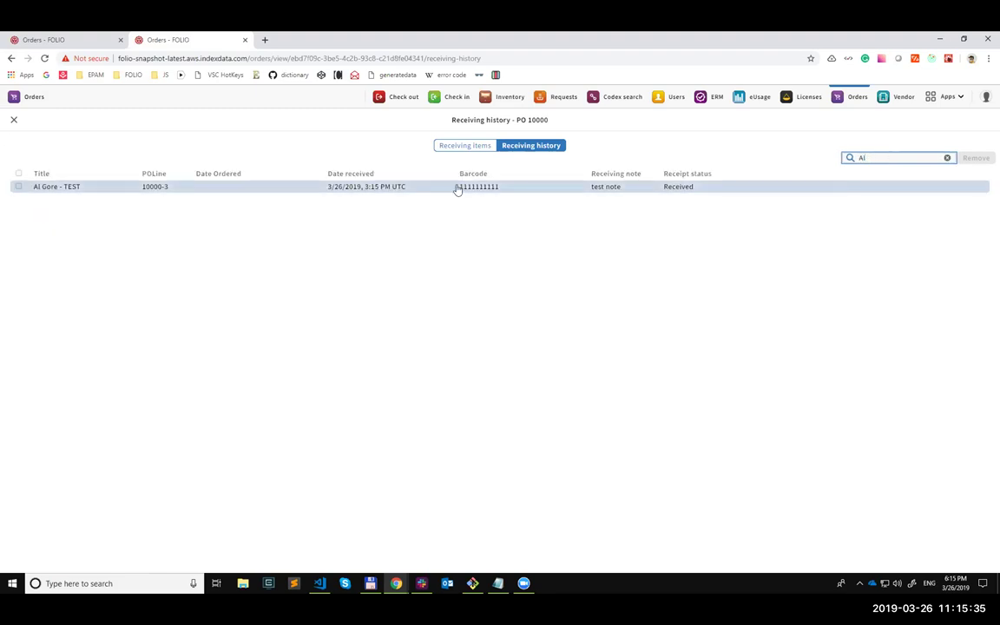
key(BackSpace)
key(BackSpace)
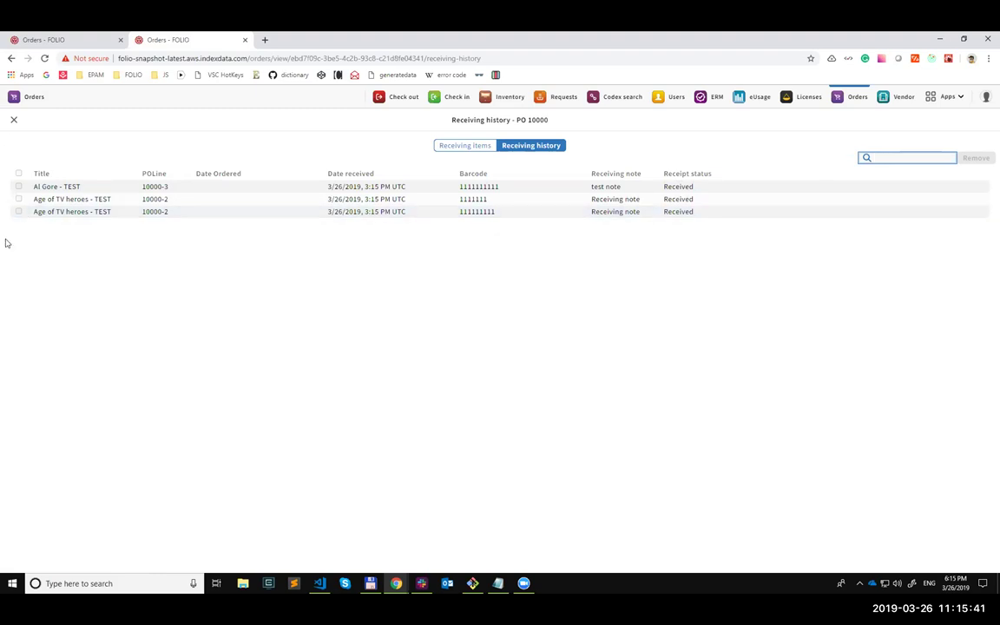
- Remove the Al Gore - TEST piece from the receiving history
click(18, 213)
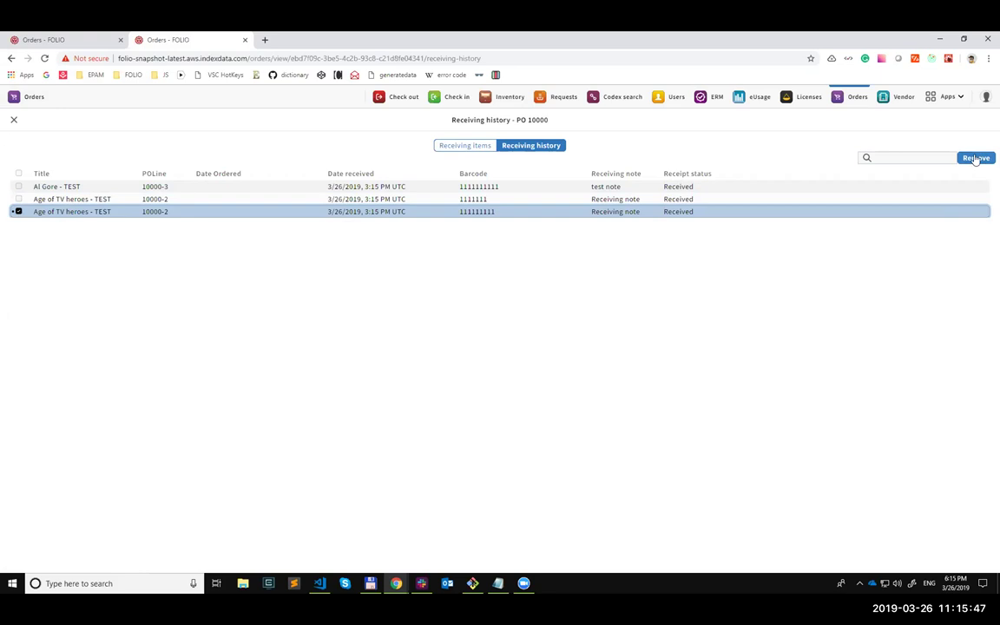
click(18, 186)
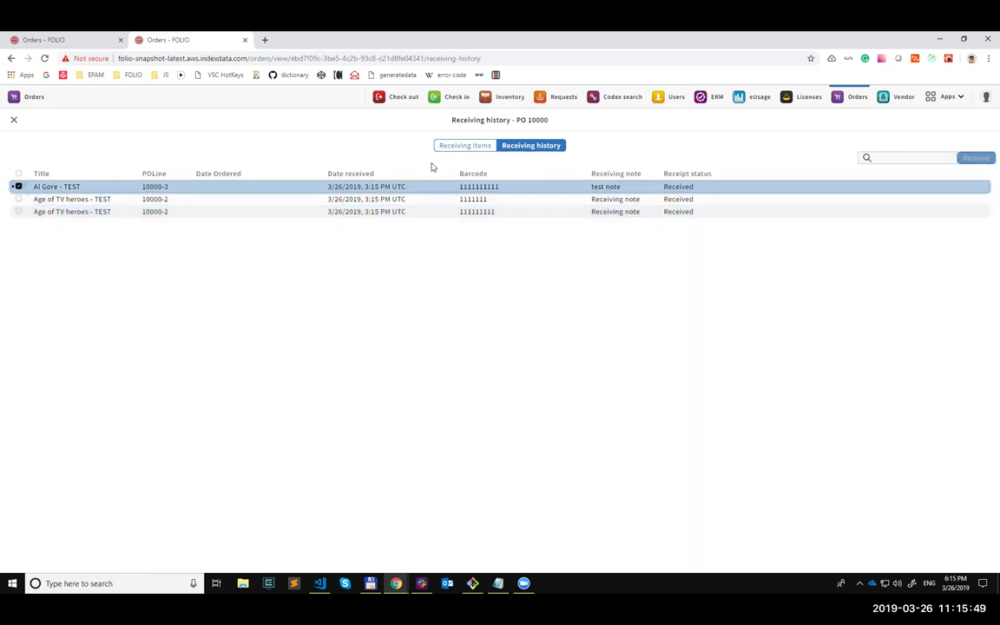
click(980, 158)
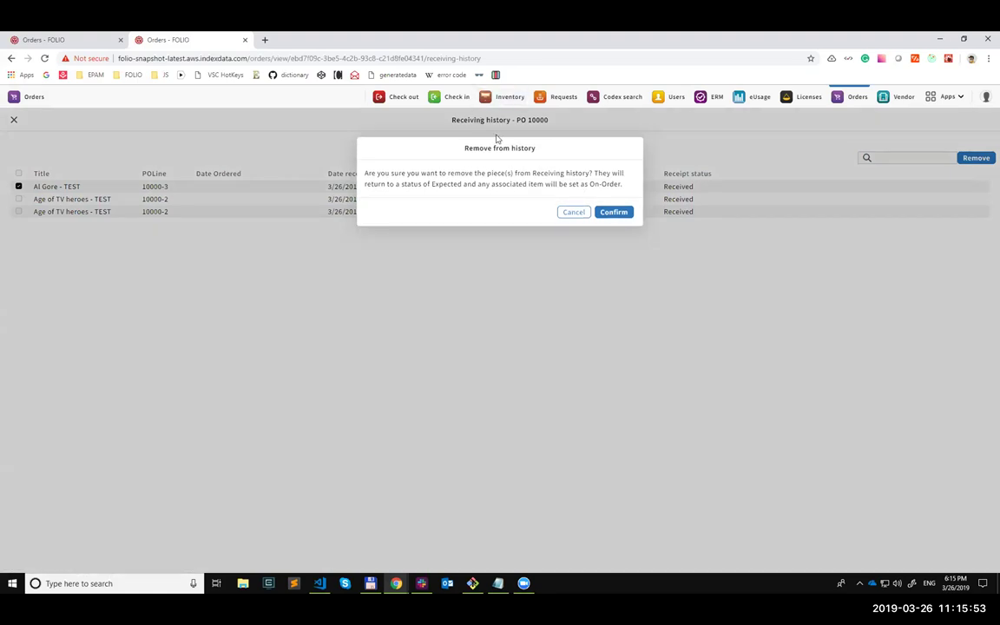
click(570, 213)
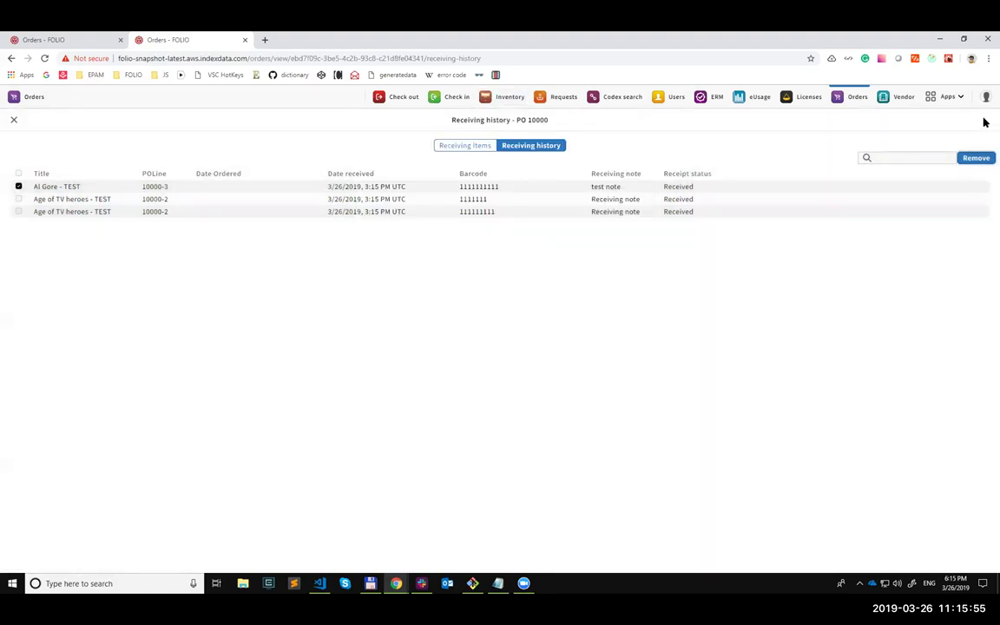
click(975, 158)
click(612, 210)
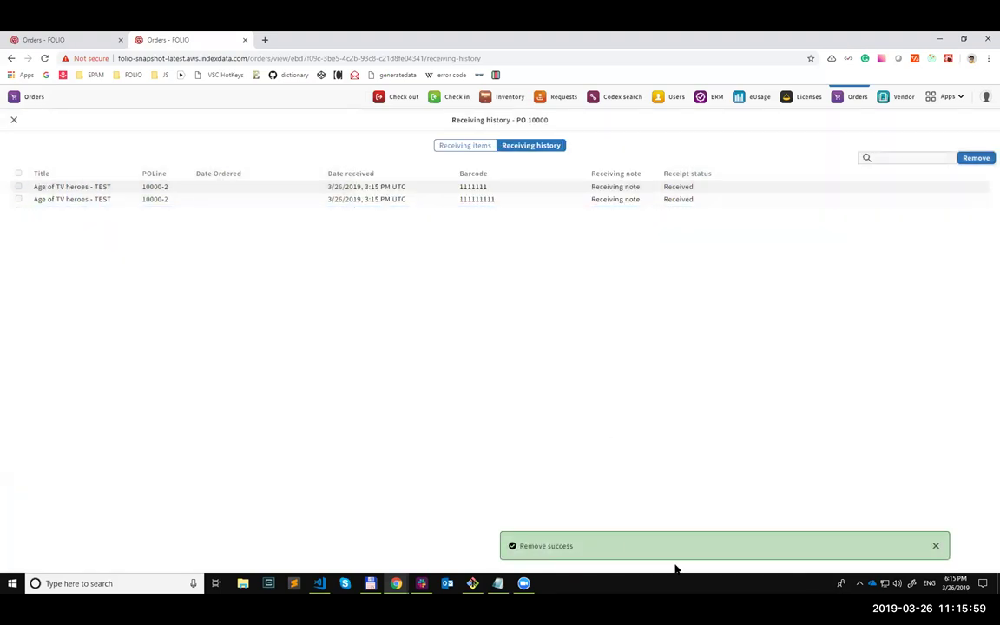
- Check the Al Gore - TEST line in the receiving items list, leaving it unselected
click(480, 145)
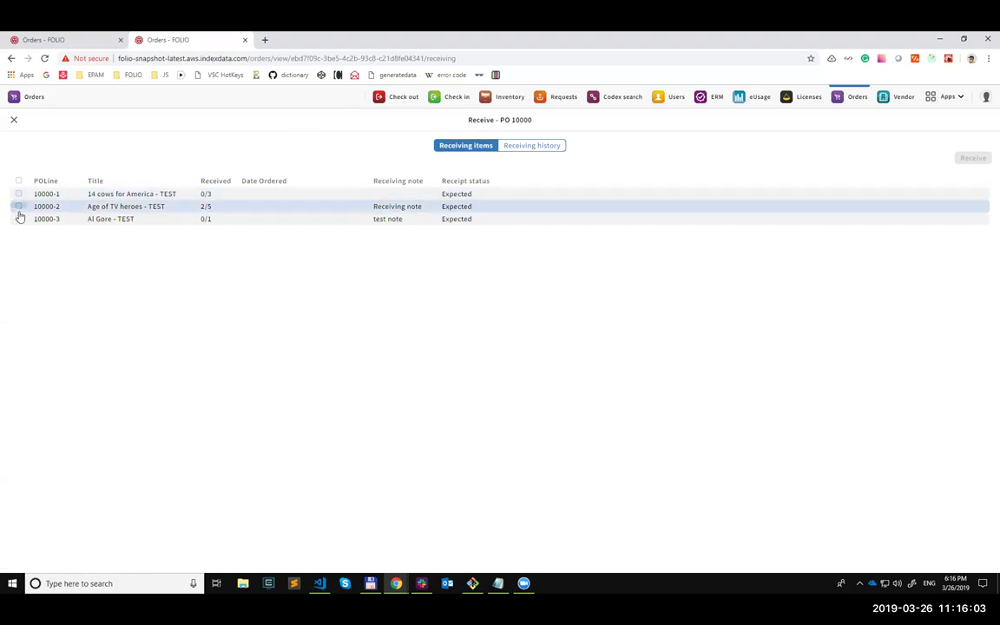
click(18, 221)
click(17, 221)
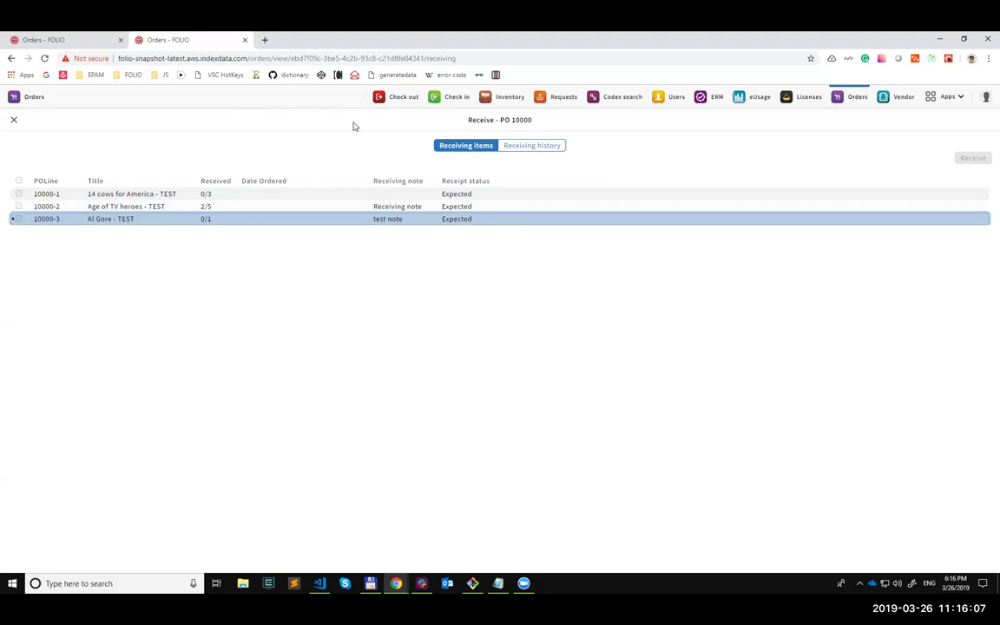
- Search Inventory for "test" and check the item status in the Al Gore - TEST instance's holdings
click(508, 97)
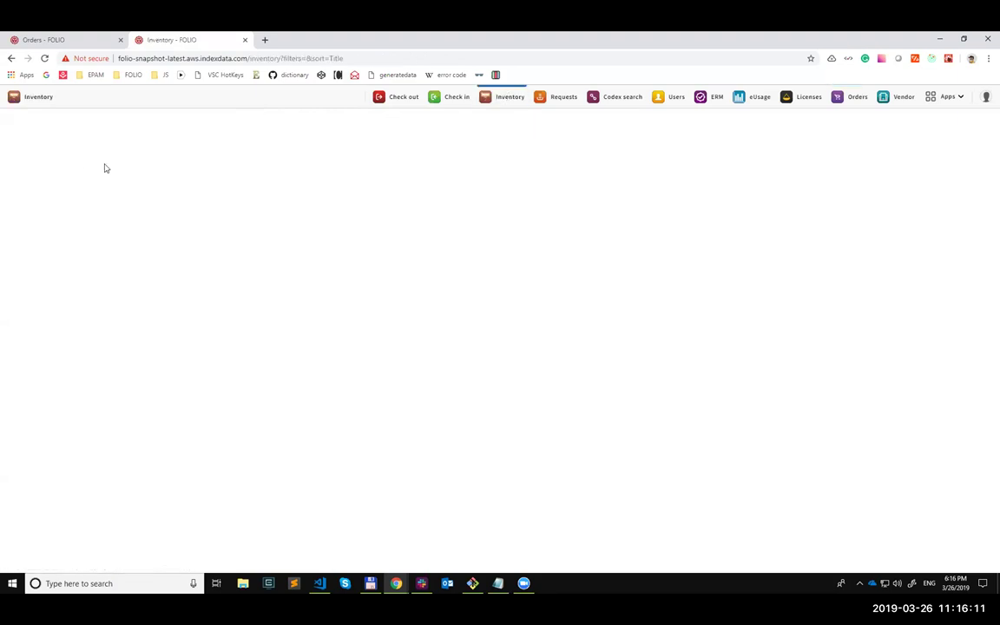
click(78, 156)
text(test)
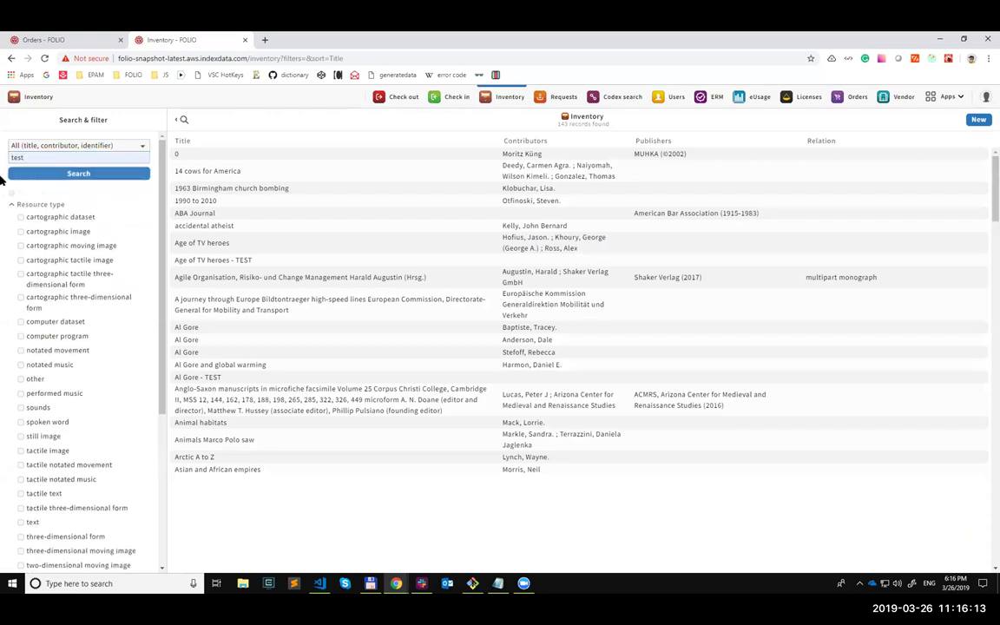
key(Return)
click(208, 166)
scroll(877, 357, down, 3)
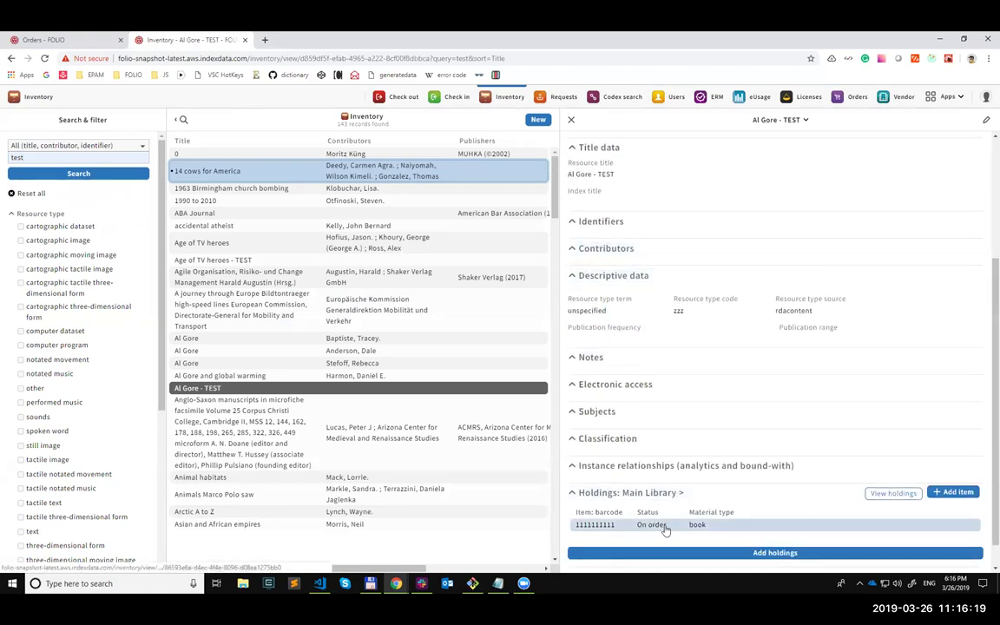
- Check the item statuses in the holdings of the Age of TV heroes - TEST instance
click(231, 259)
scroll(651, 442, down, 3)
scroll(591, 442, down, 2)
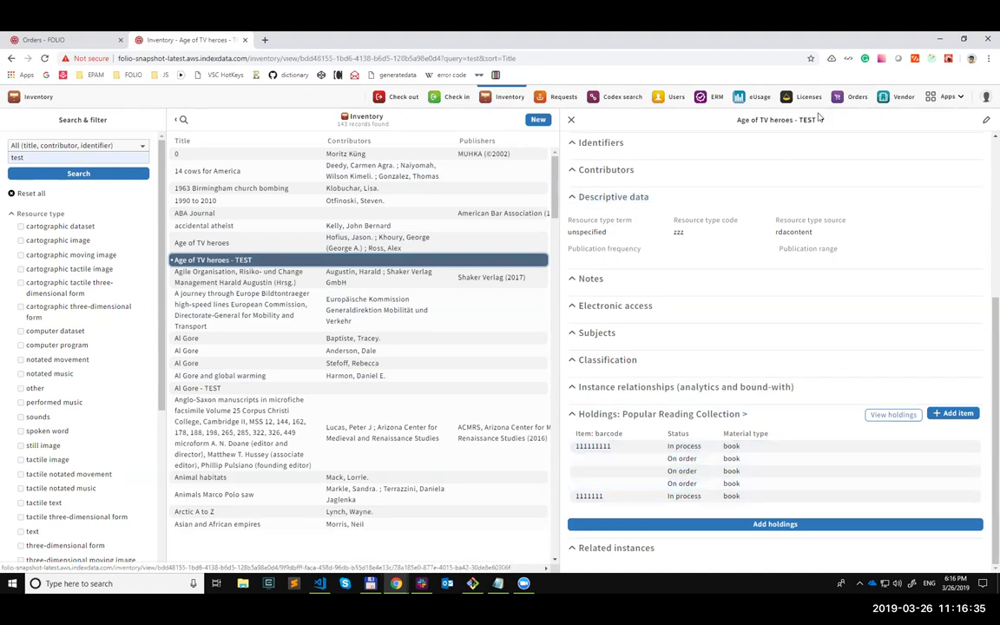
- Return to Orders, recheck the Age of TV heroes - TEST receiving line, and reopen PO 10000's receiving items from its order details
click(855, 97)
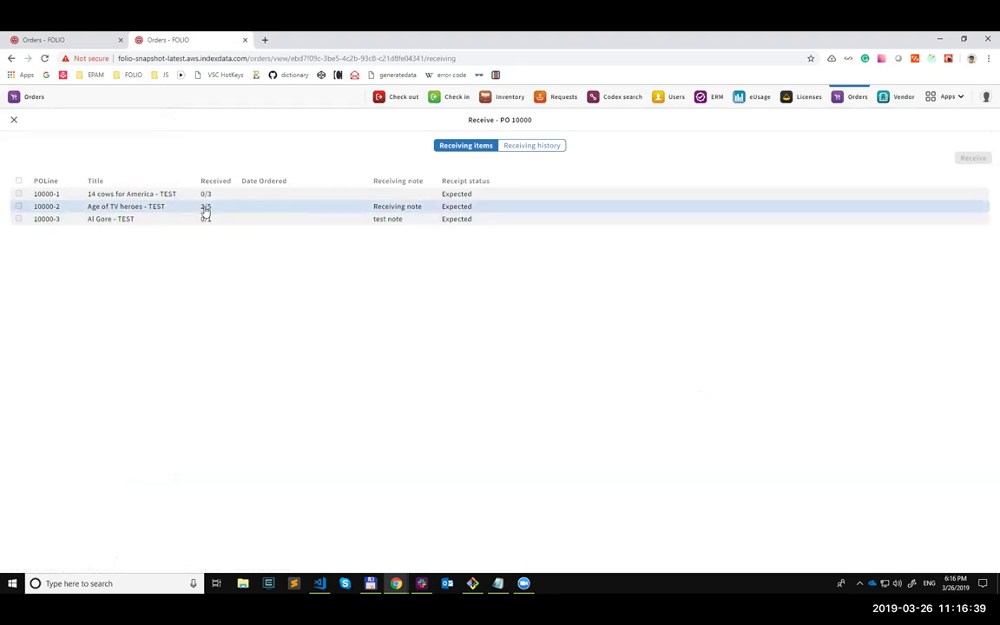
click(18, 206)
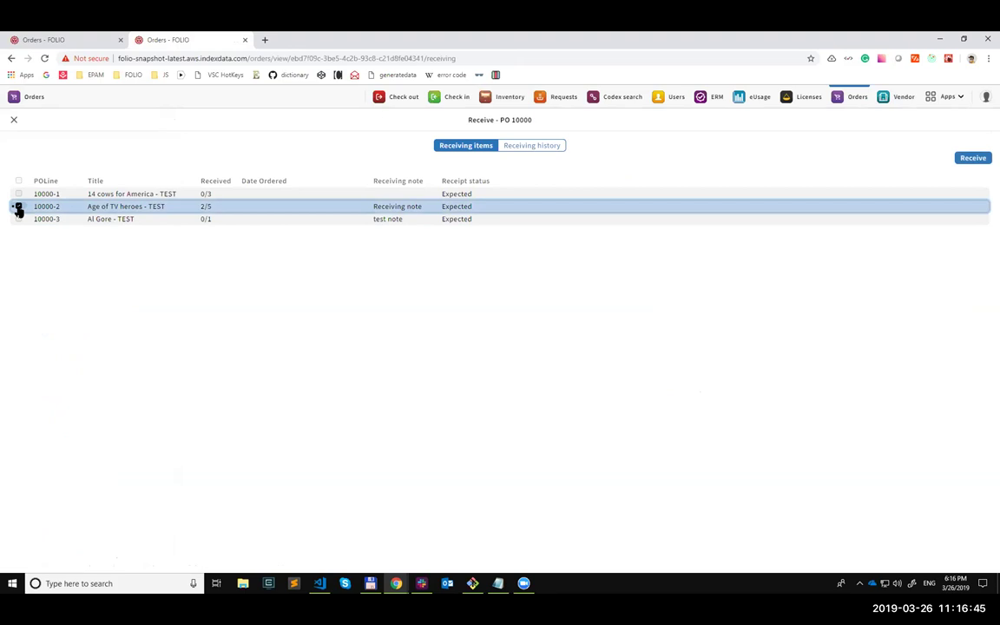
click(18, 208)
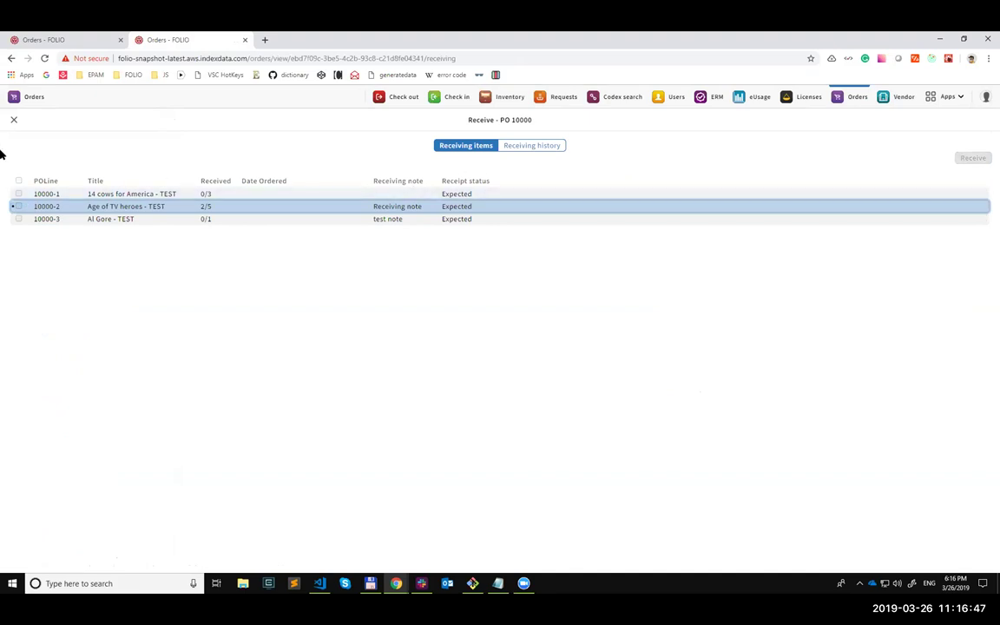
click(14, 121)
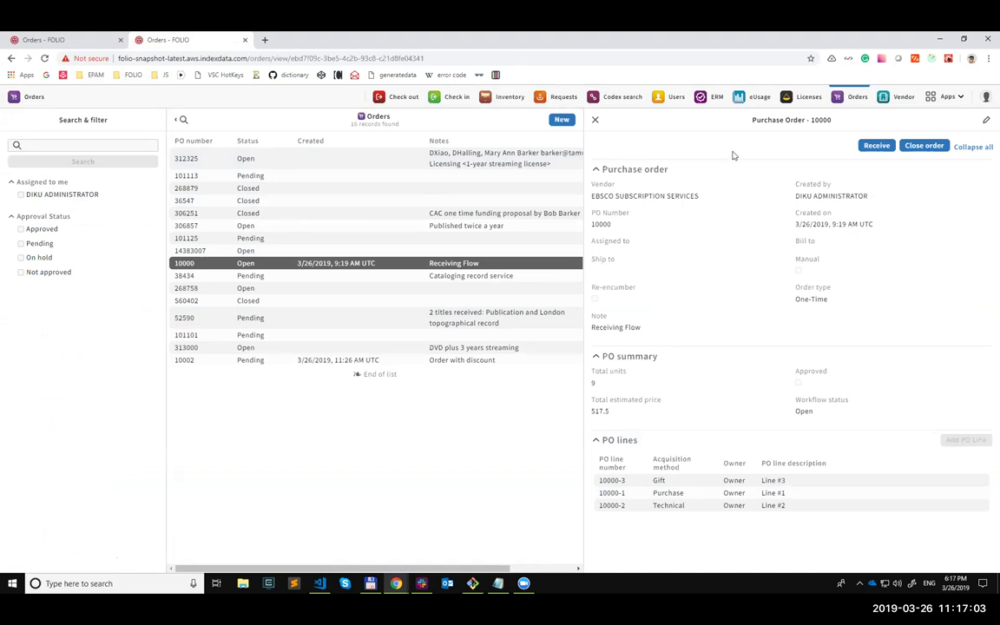
click(874, 146)
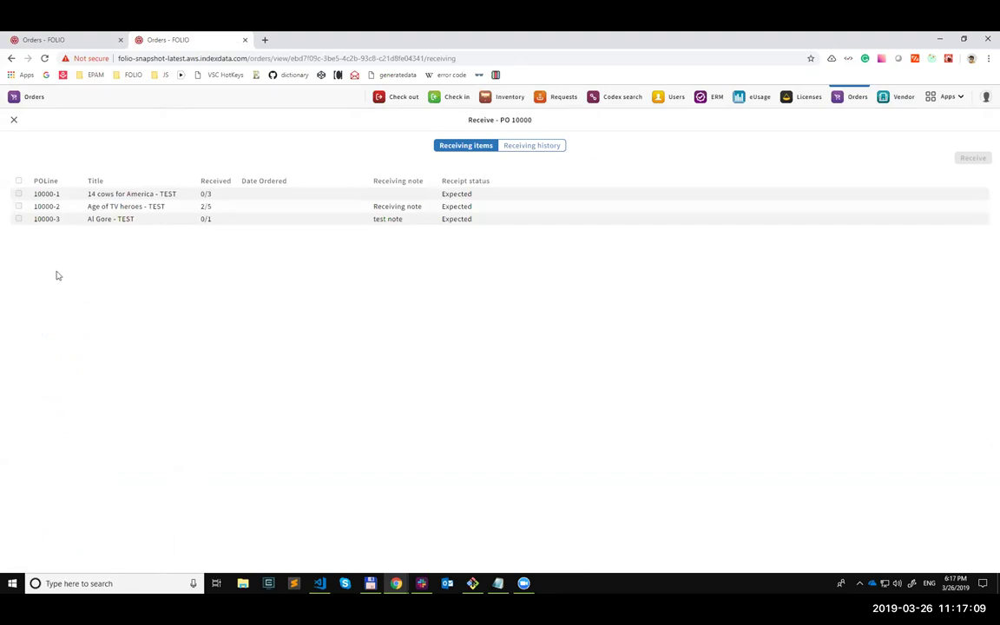
click(18, 222)
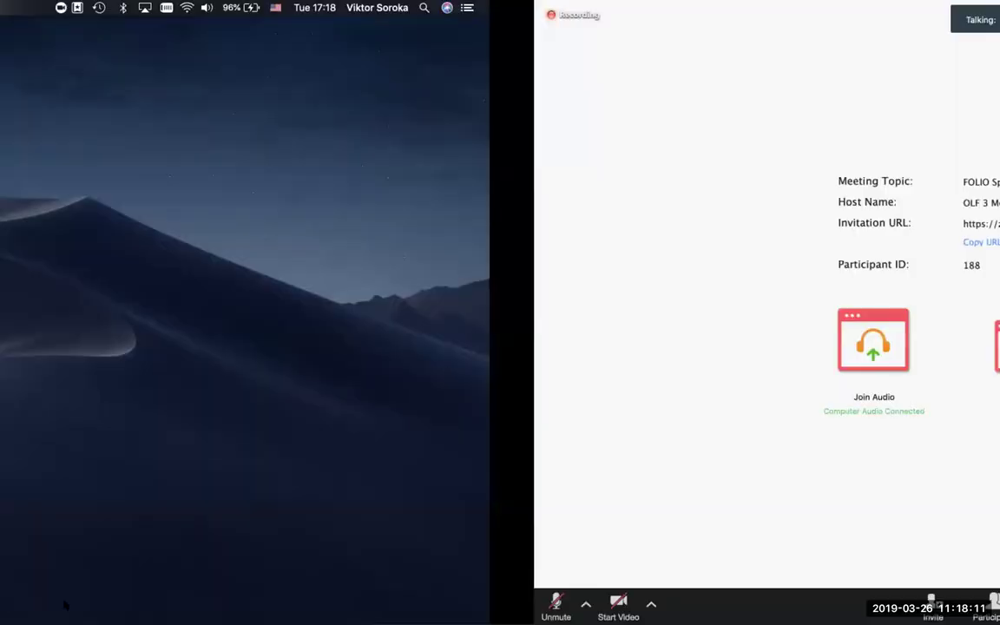
- Switch to the browser with the Data import file extensions settings and open the .csv mapping for editing
key(ctrl+Right)
key(ctrl+Left)
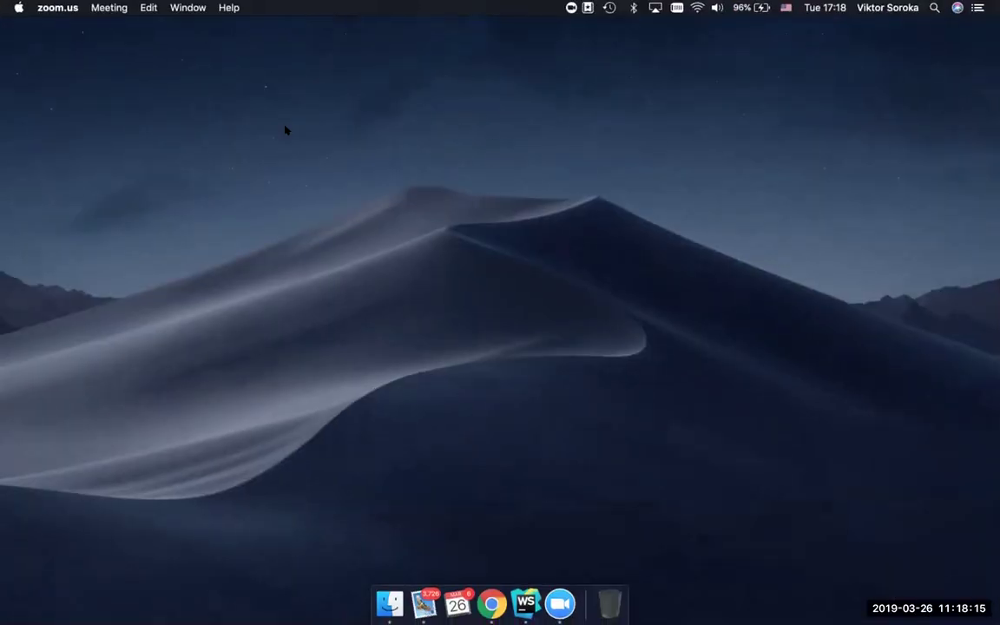
key(ctrl+Right)
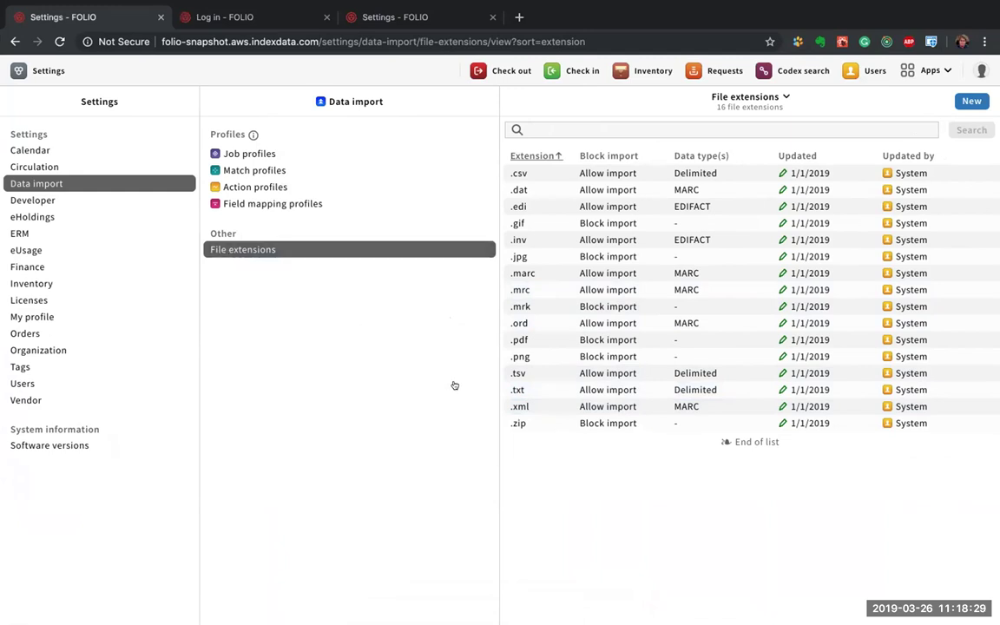
click(528, 174)
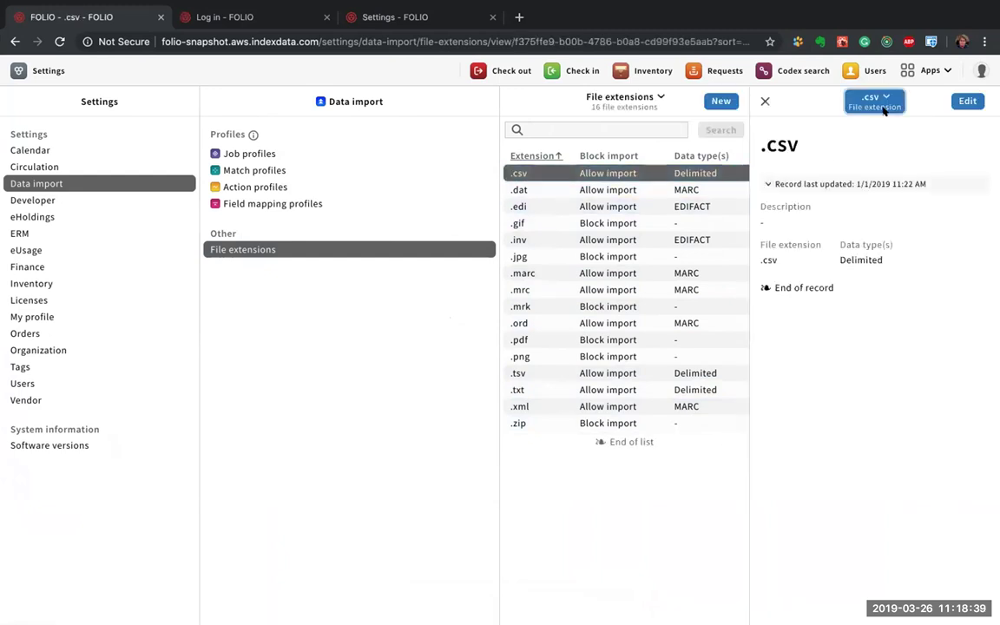
click(872, 98)
click(835, 132)
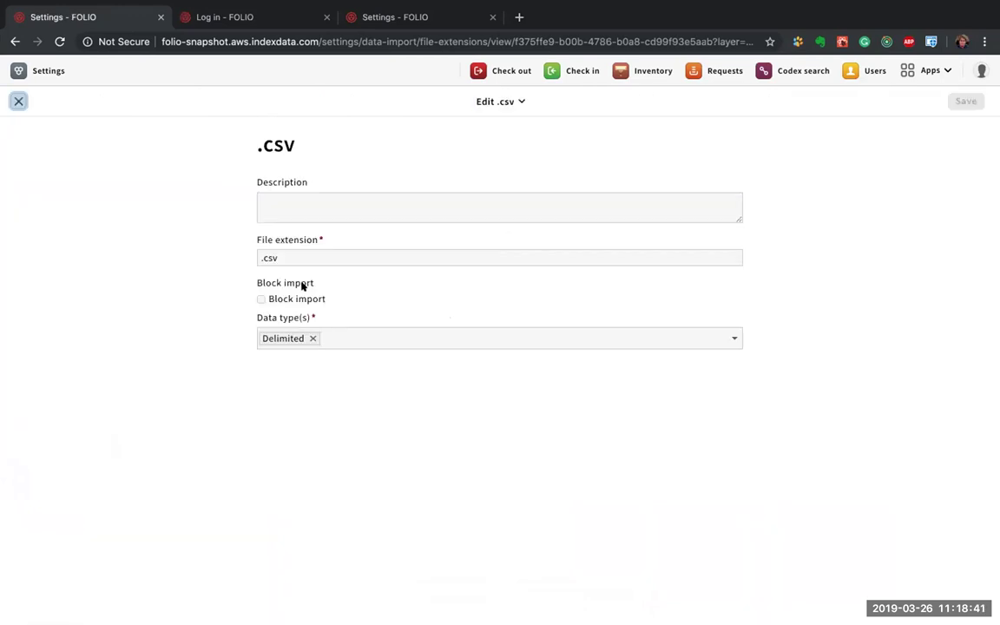
- Try to save the .csv mapping with its file extension changed to .pdf
click(296, 254)
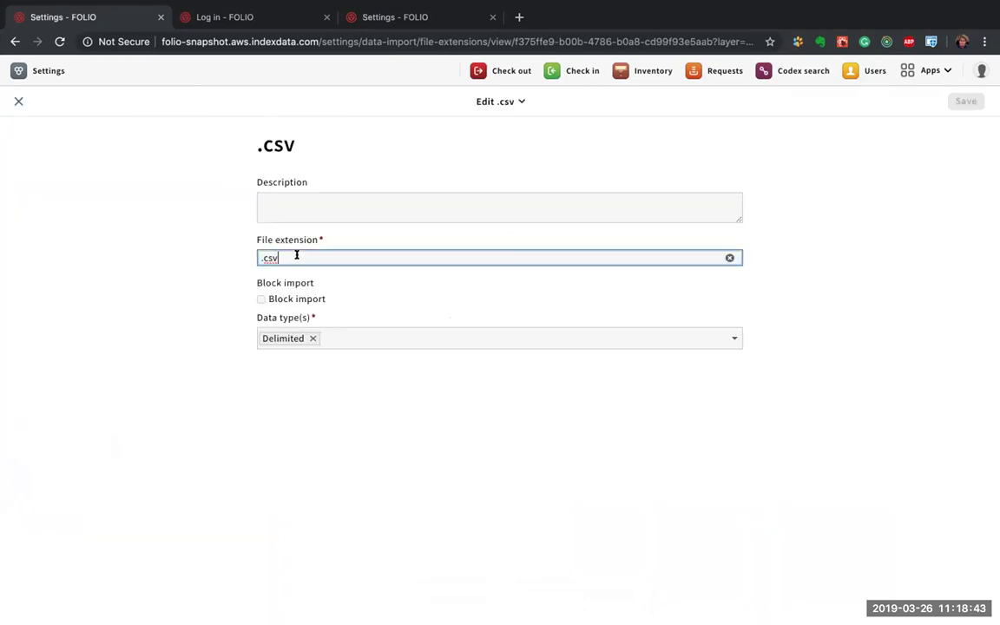
double_click(264, 258)
text(.p)
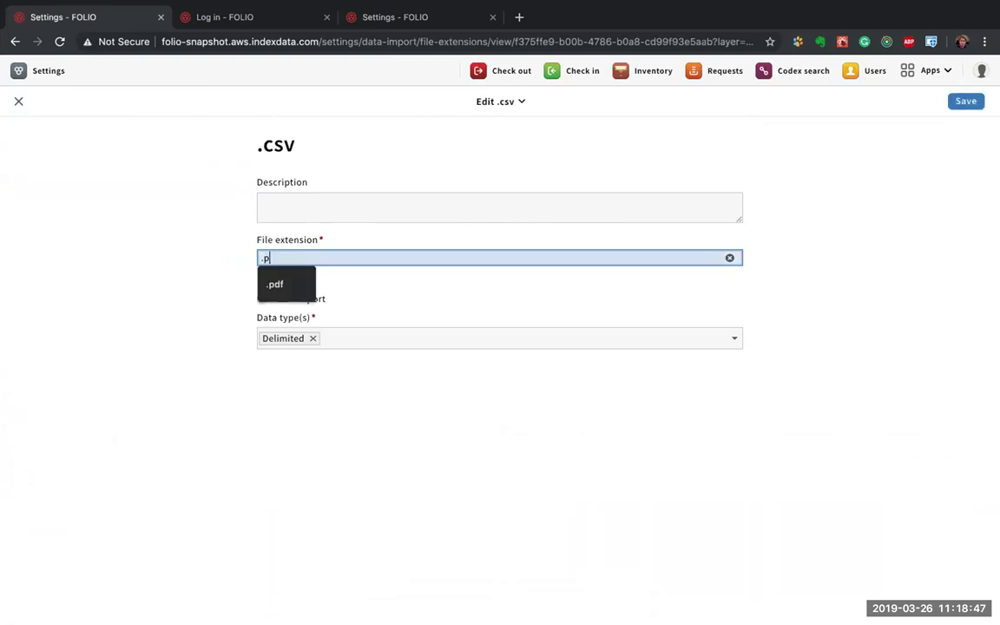
text(df)
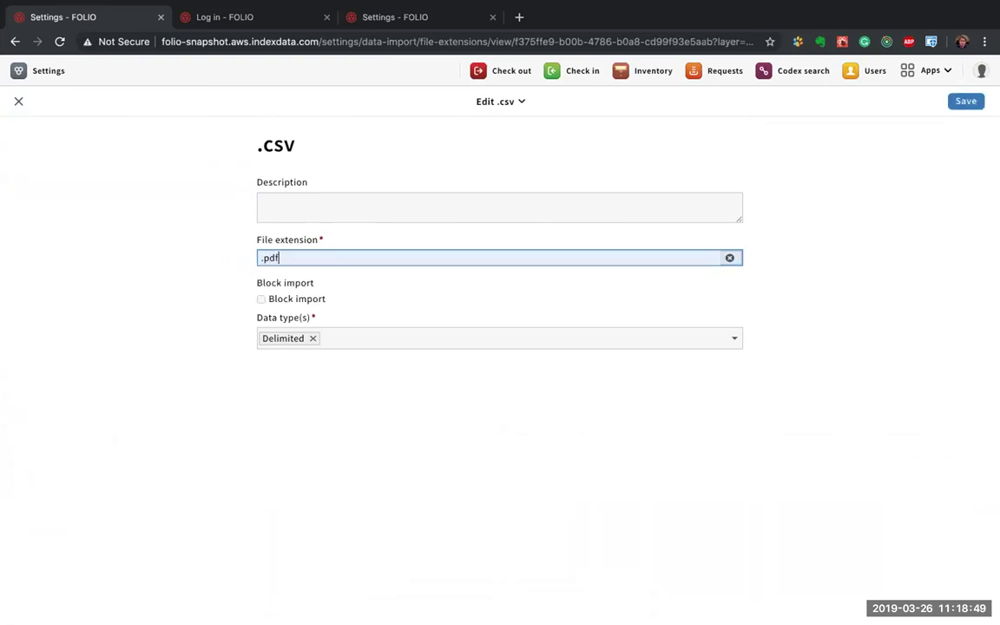
drag(277, 257, 237, 261)
click(287, 255)
drag(258, 255, 293, 254)
click(292, 254)
click(963, 101)
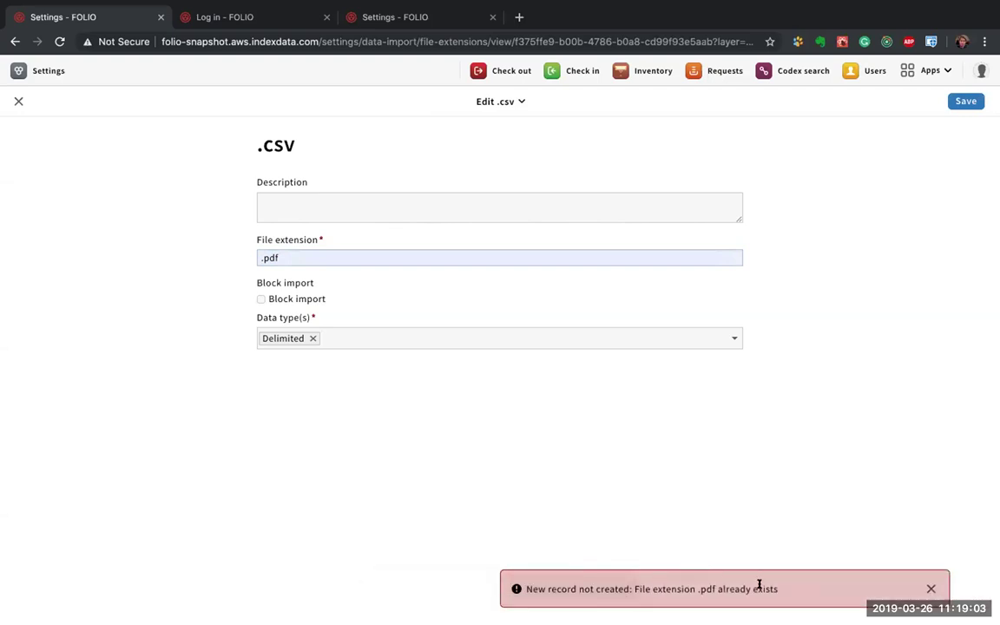
click(931, 589)
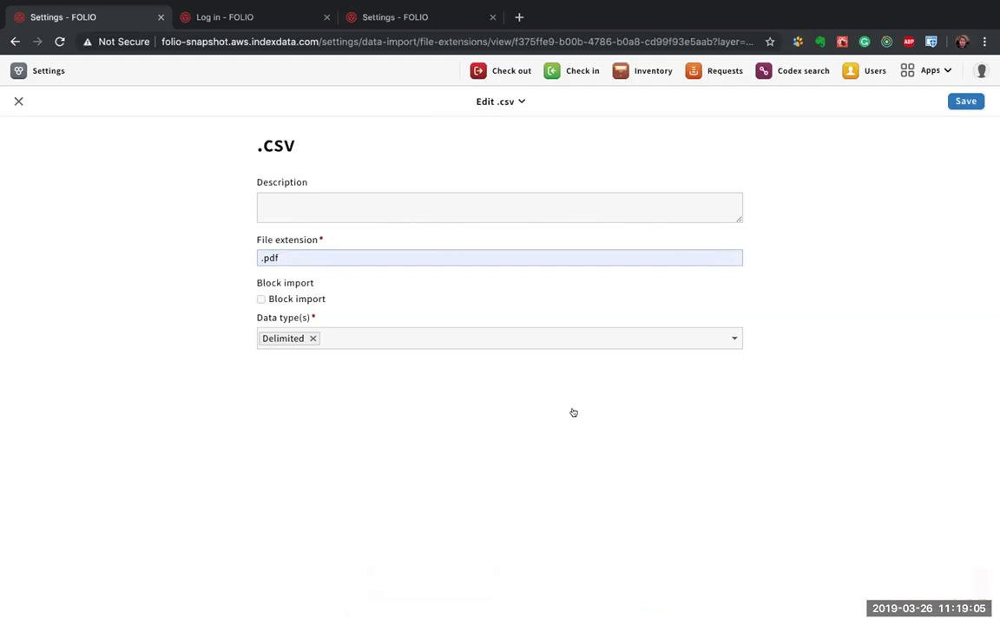
- Set the mapping's file extension to .ts, enable Block import, and save the record
click(267, 256)
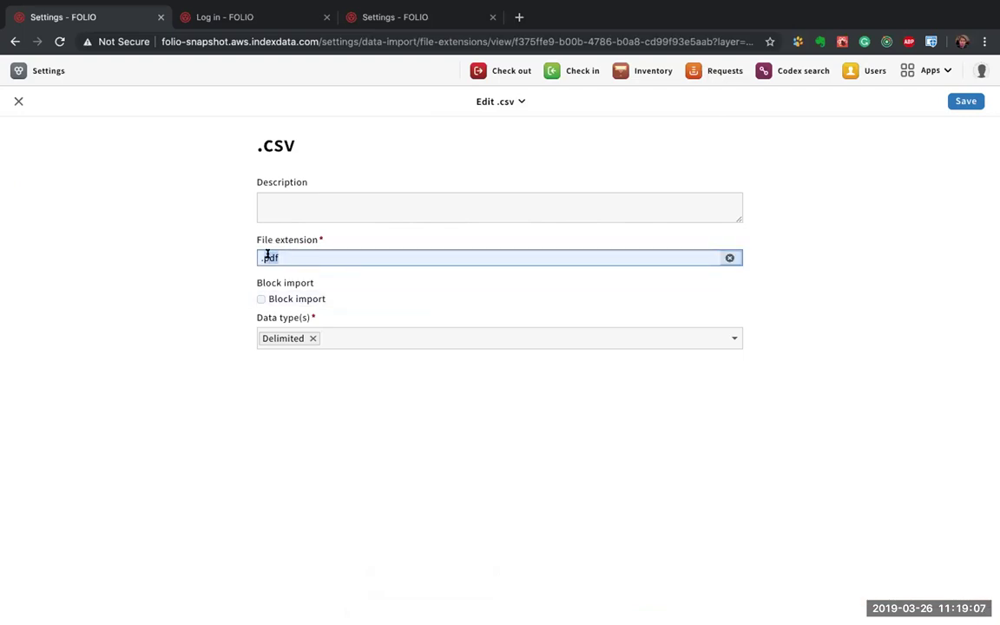
text(.ts)
click(963, 100)
click(307, 295)
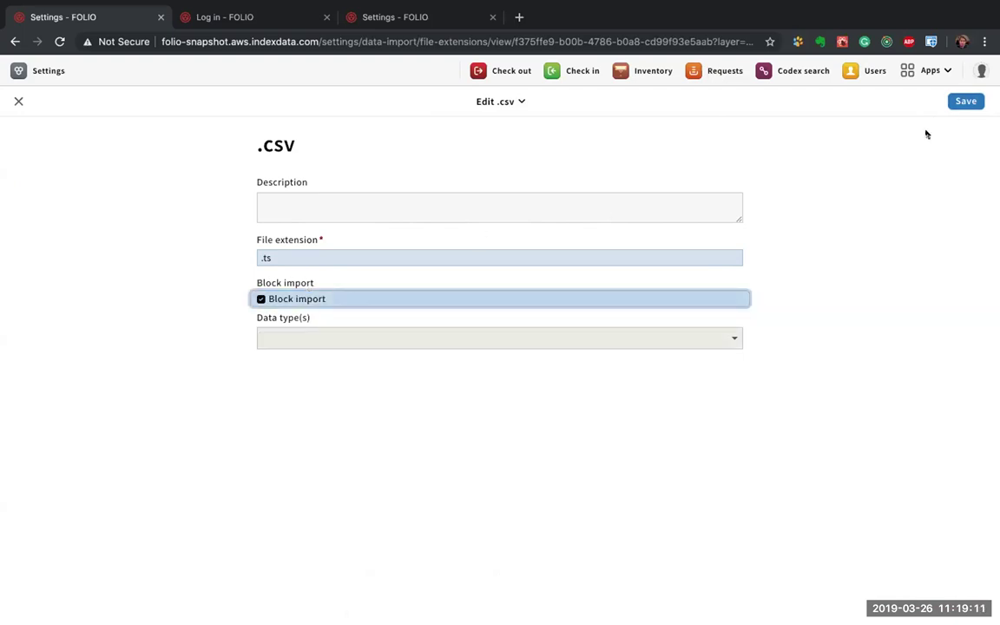
click(964, 101)
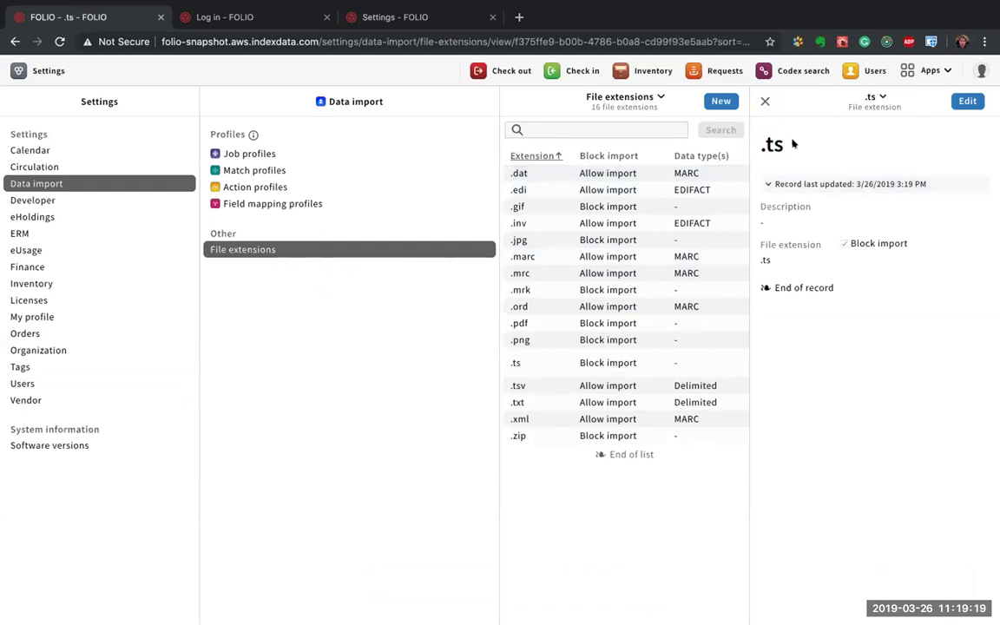
- Examine the .ts record's update and creation details, including both sources, and close the record
click(796, 181)
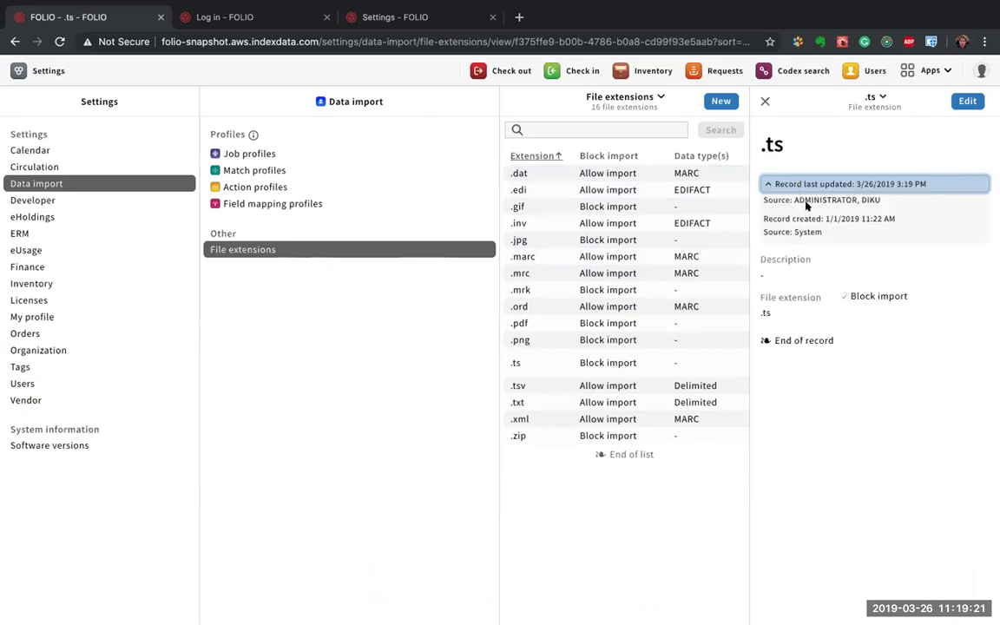
triple_click(825, 198)
click(802, 216)
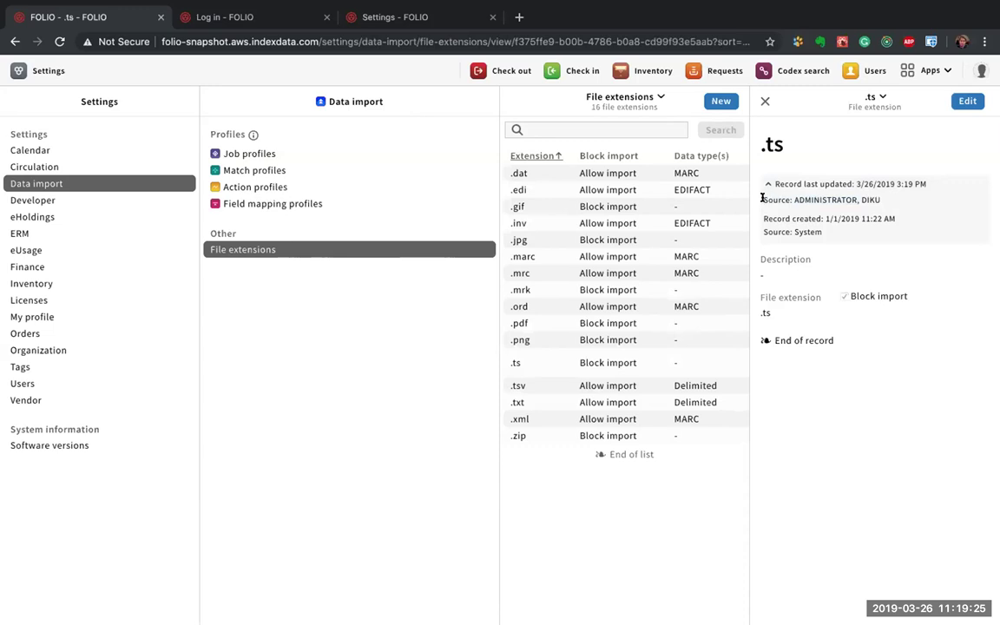
drag(794, 199, 876, 199)
click(793, 199)
drag(794, 198, 883, 199)
click(795, 230)
drag(795, 230, 822, 232)
click(822, 232)
drag(762, 219, 822, 232)
click(780, 227)
click(764, 104)
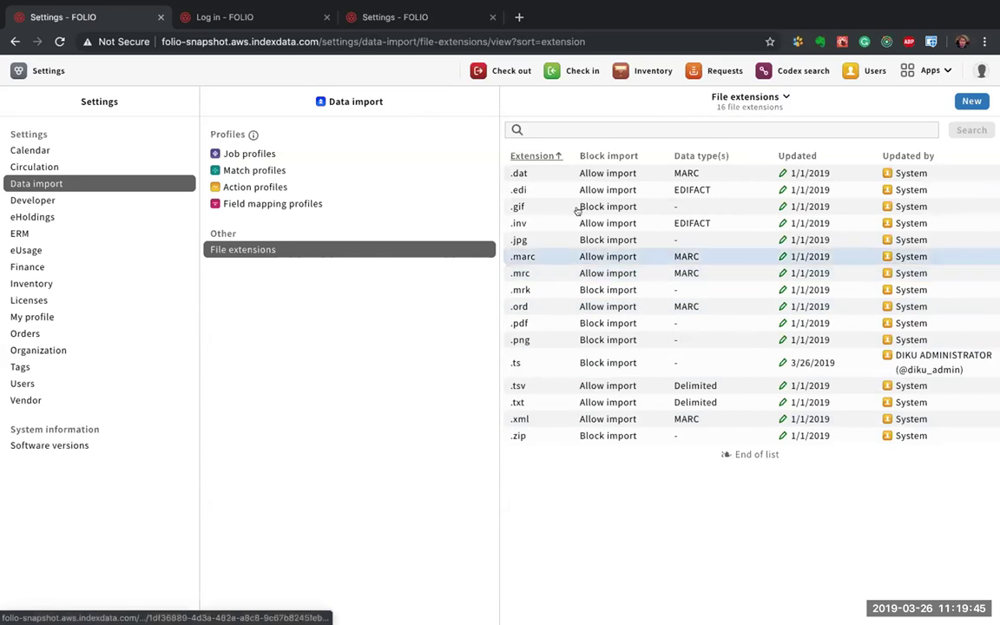
- Create a new file extension mapping for .js with Block import enabled, and close its record view
click(969, 101)
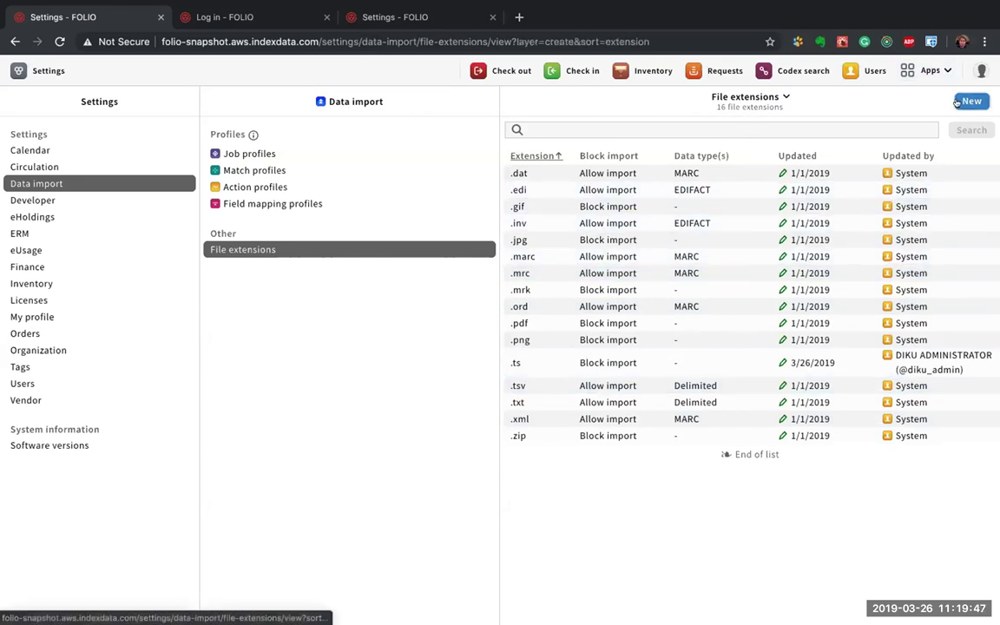
click(296, 255)
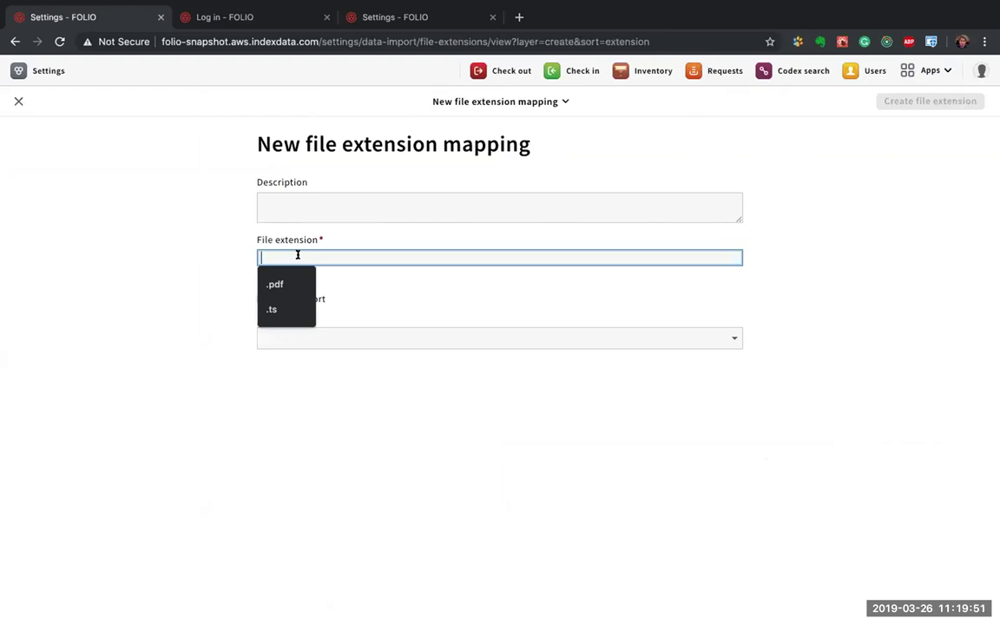
text(js)
text(.)
click(270, 294)
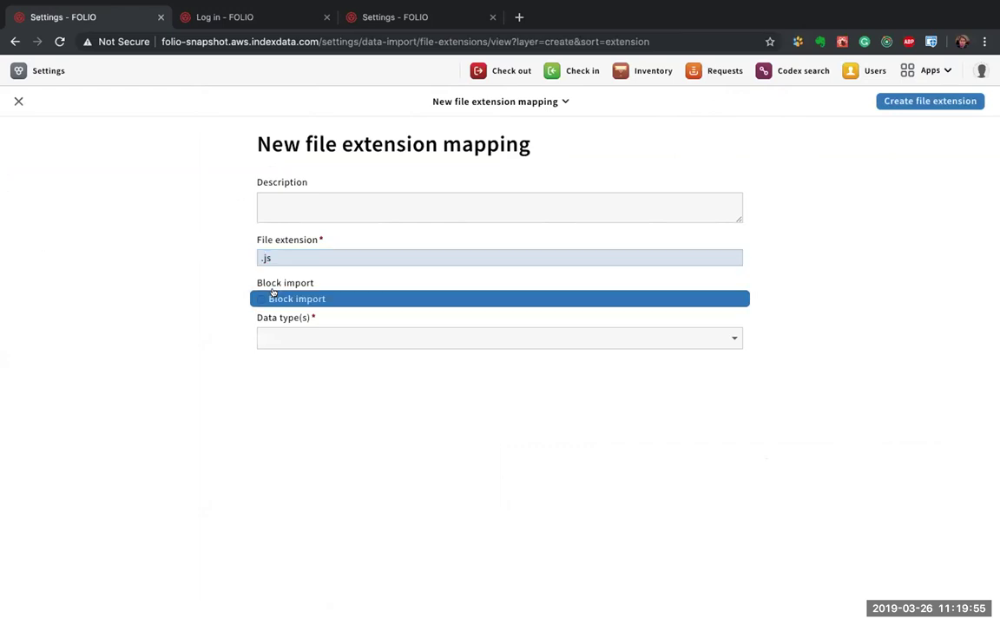
click(912, 101)
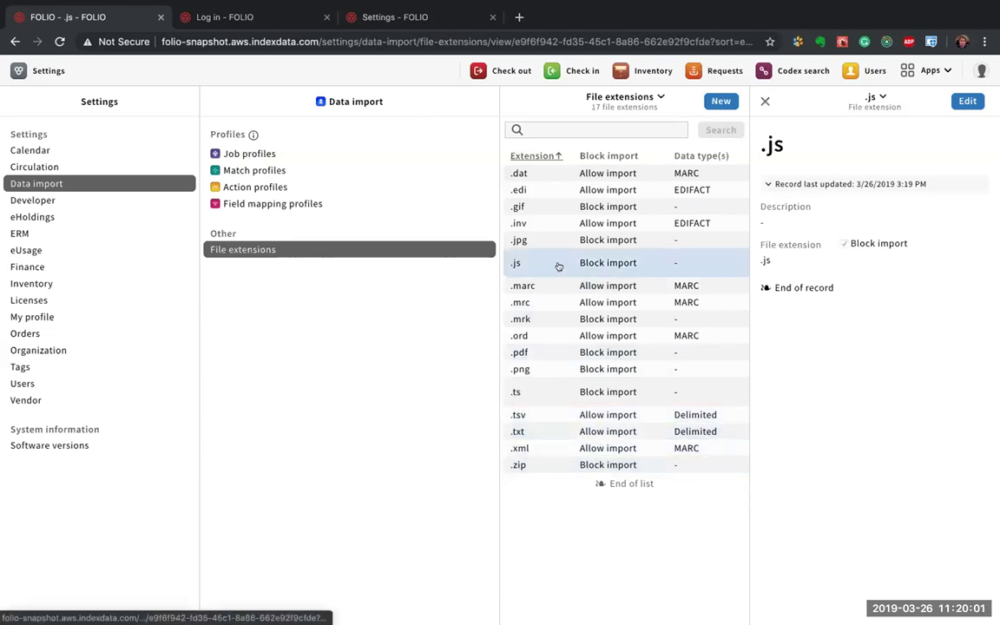
click(764, 101)
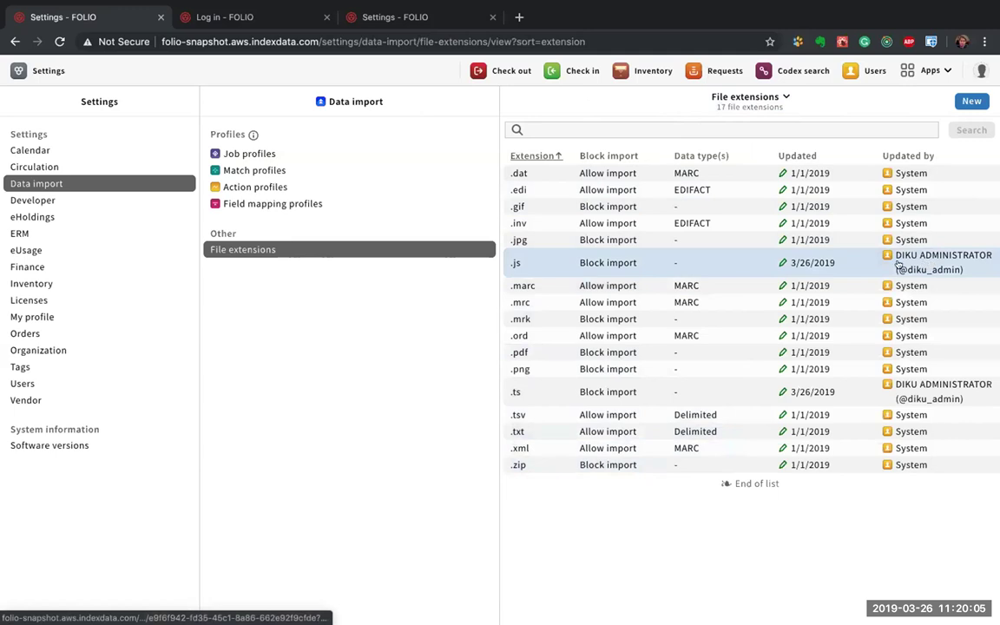
- Reset all file extension mappings to the system defaults
click(742, 101)
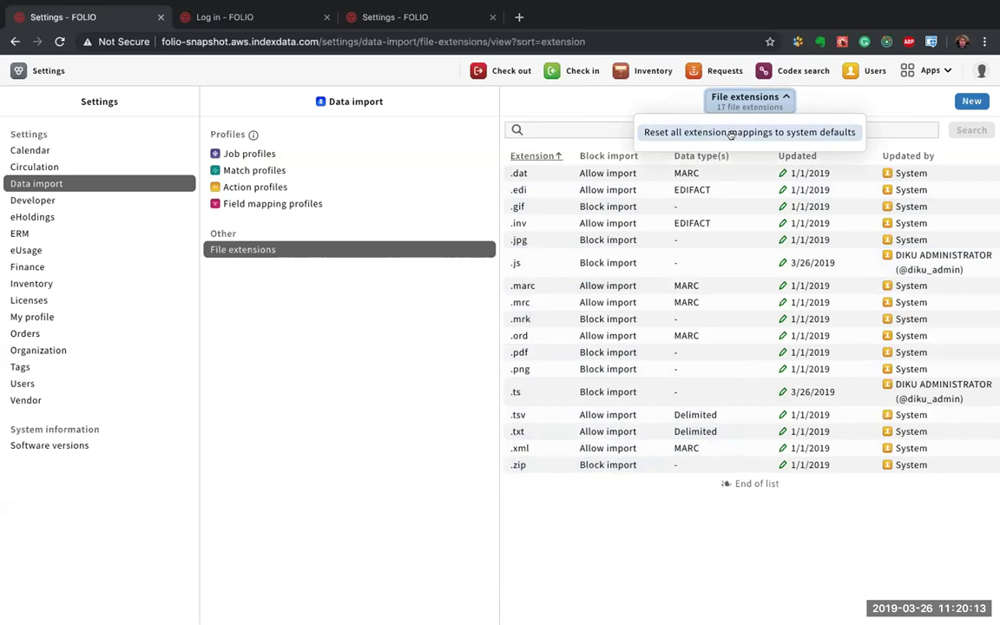
click(730, 133)
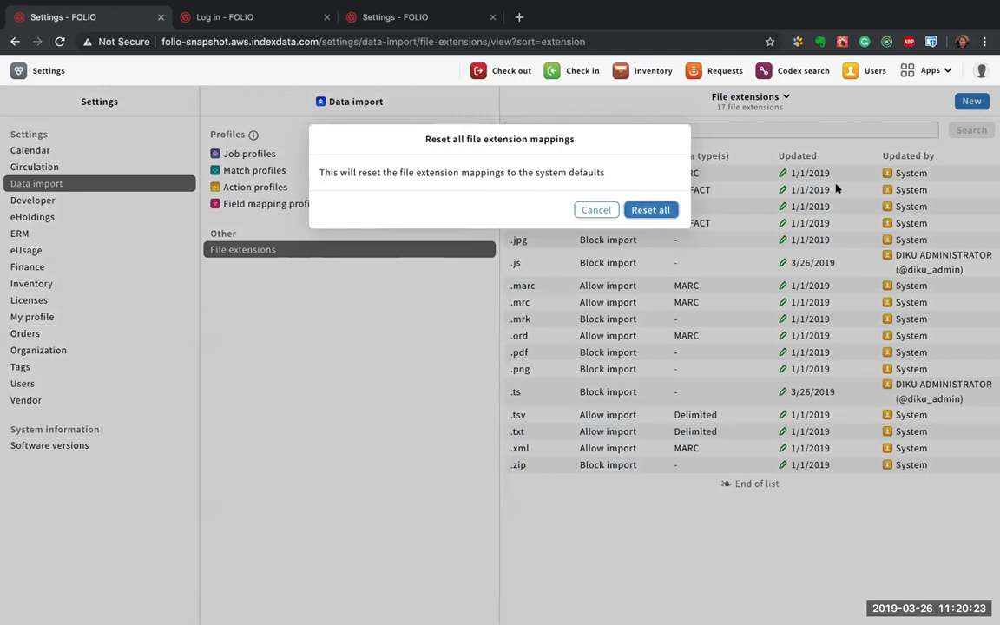
click(651, 211)
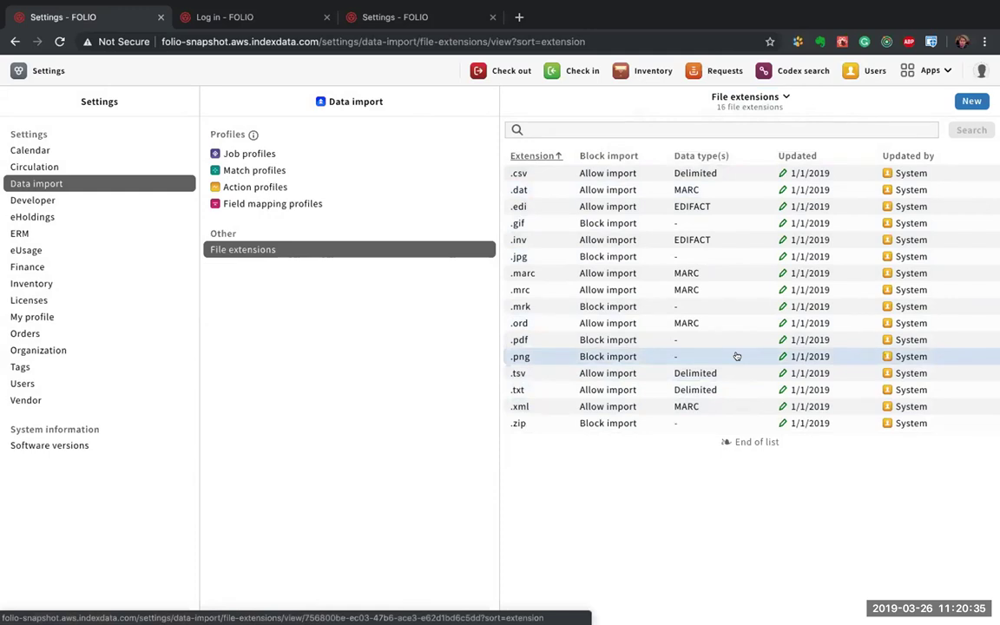
- Search the file extension mappings for .csv
click(692, 130)
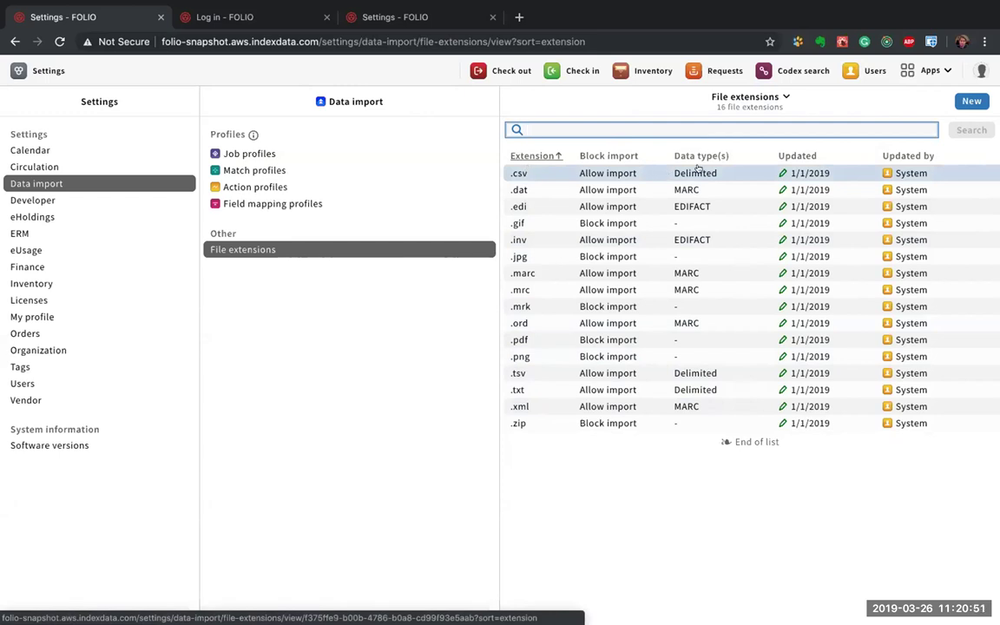
click(571, 129)
text(.)
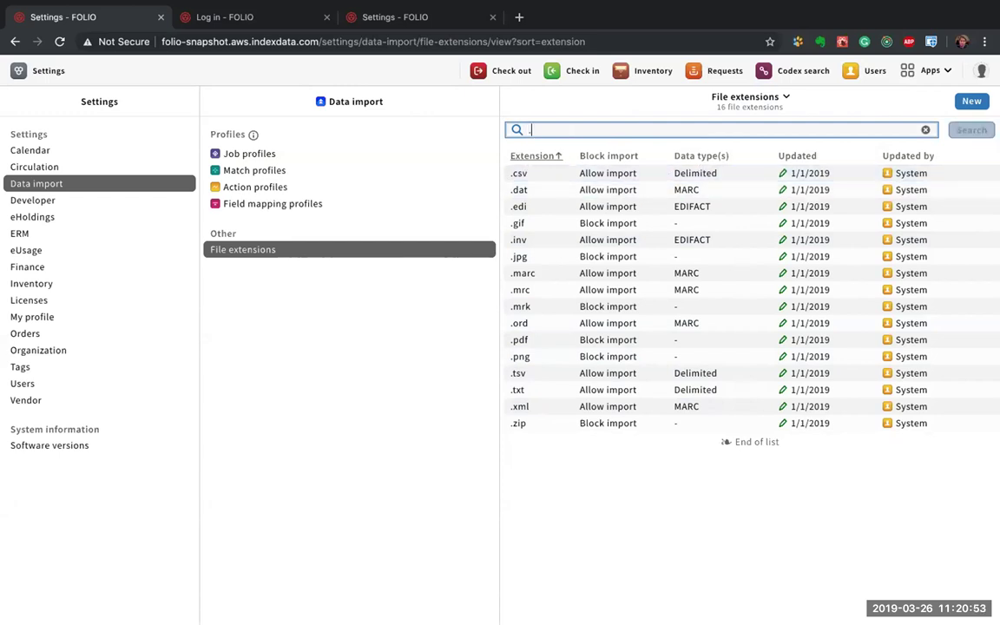
text(csv)
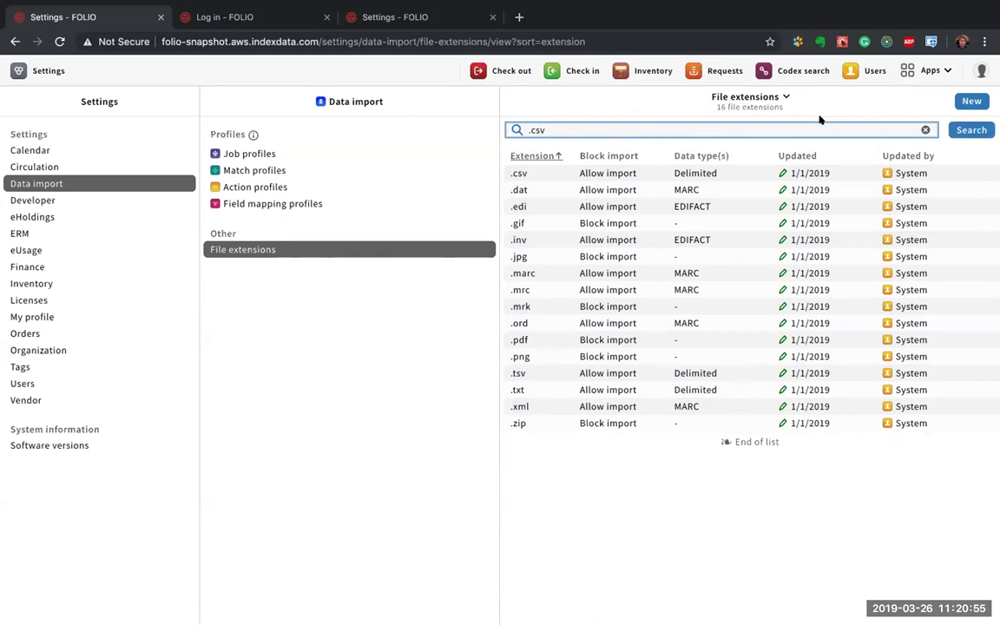
click(972, 130)
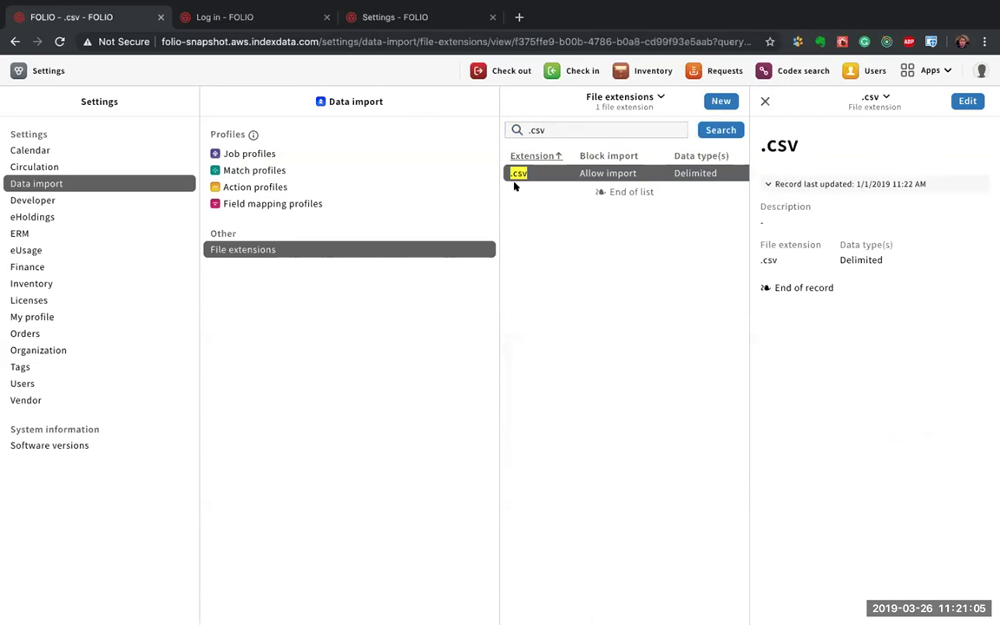
- Clear the .csv search and search the file extension mappings for marc
click(671, 131)
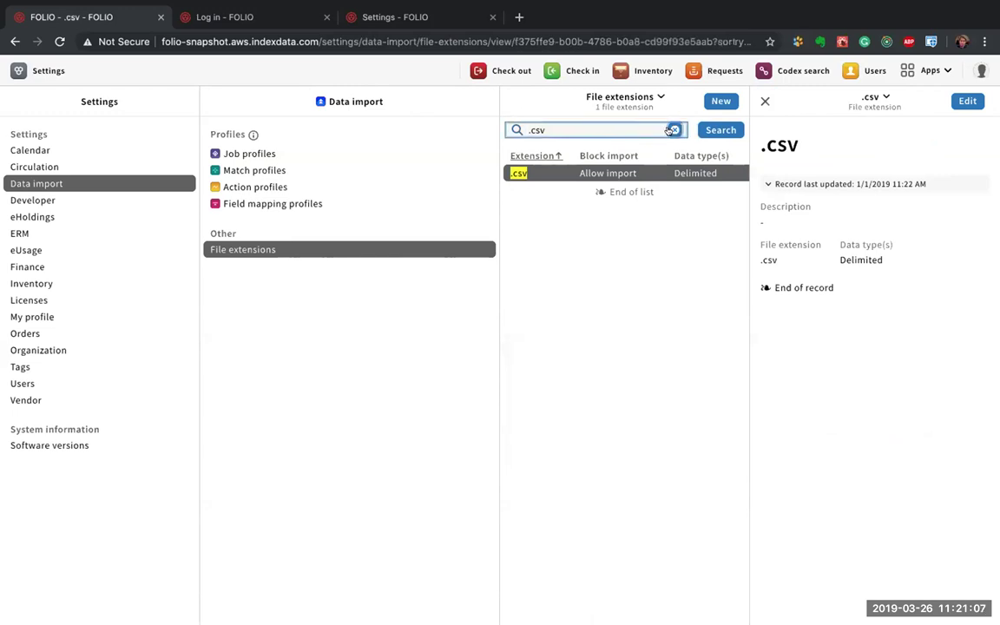
click(673, 131)
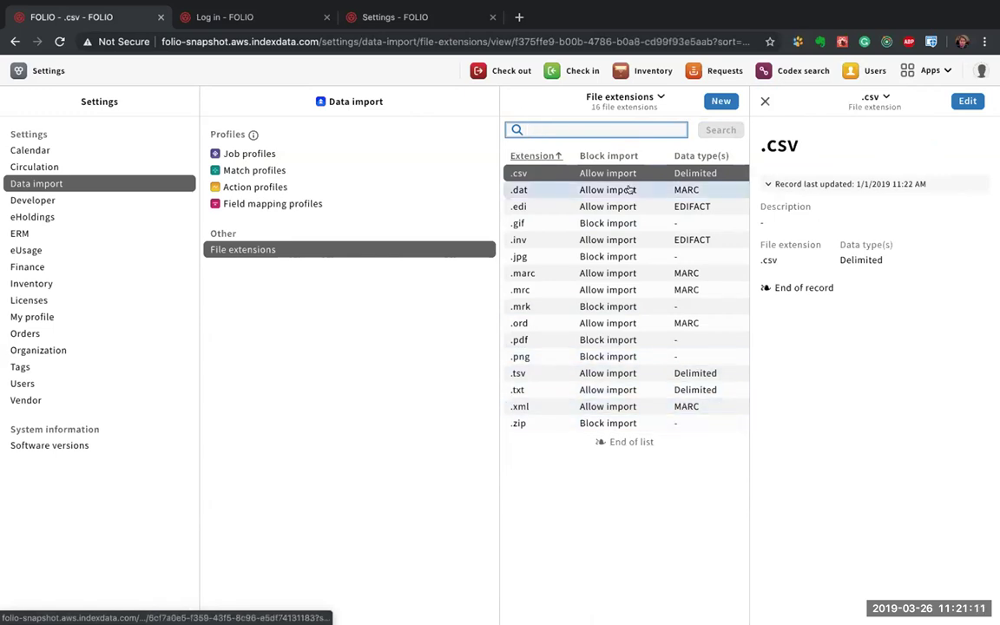
click(608, 129)
key(Escape)
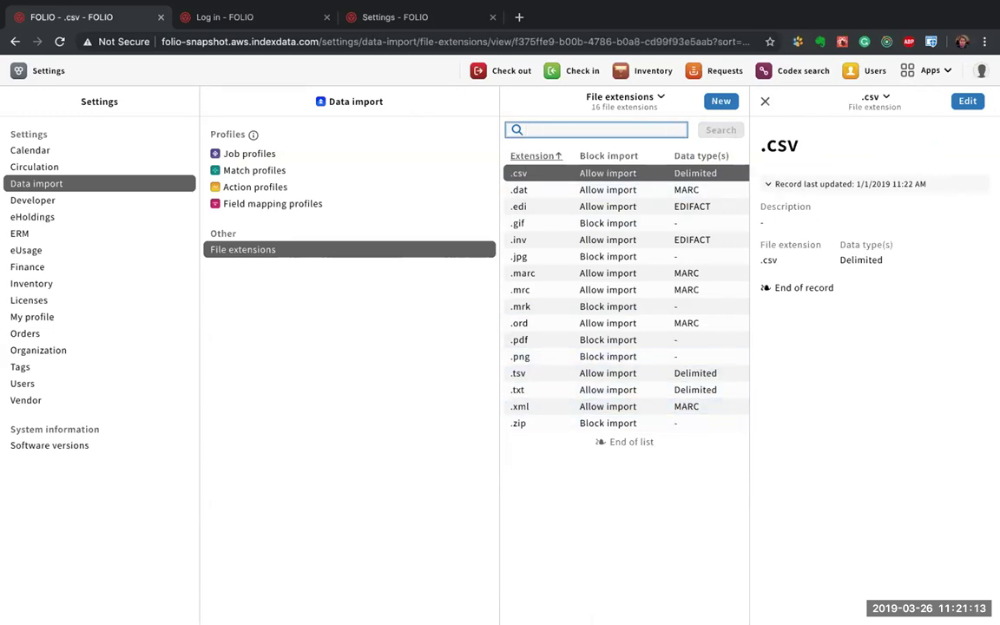
text(marc)
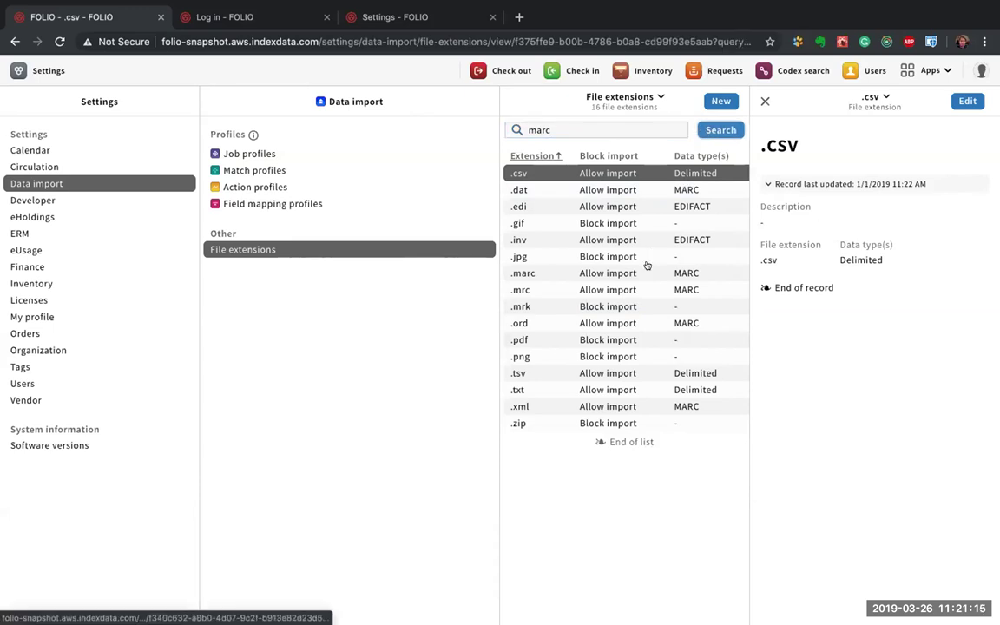
key(Return)
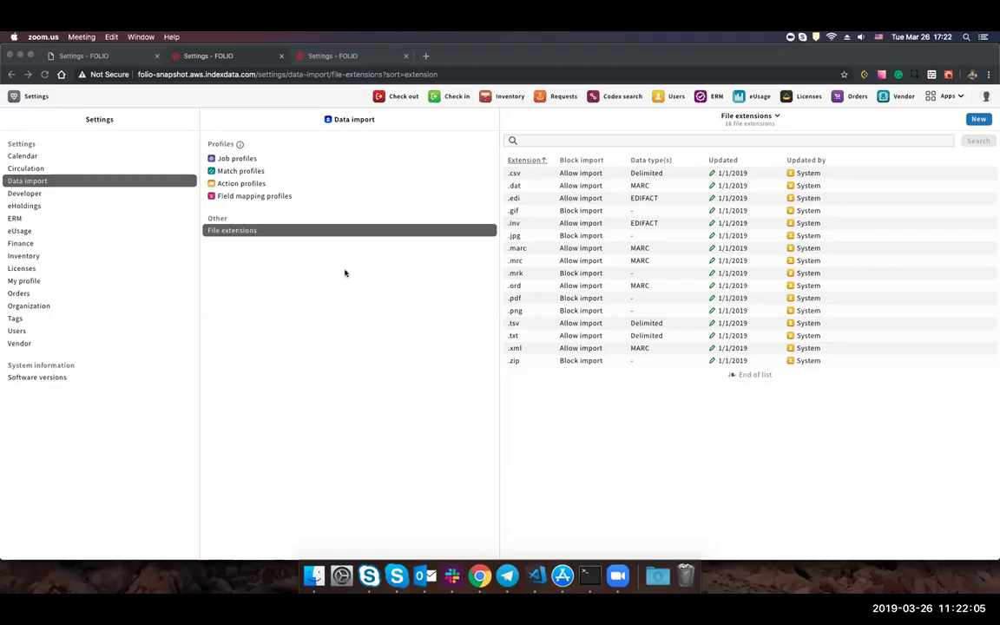
- Try to upload giphy.gif and sun.gif from the Desktop in the Data import app, and cancel the blocked import
click(368, 303)
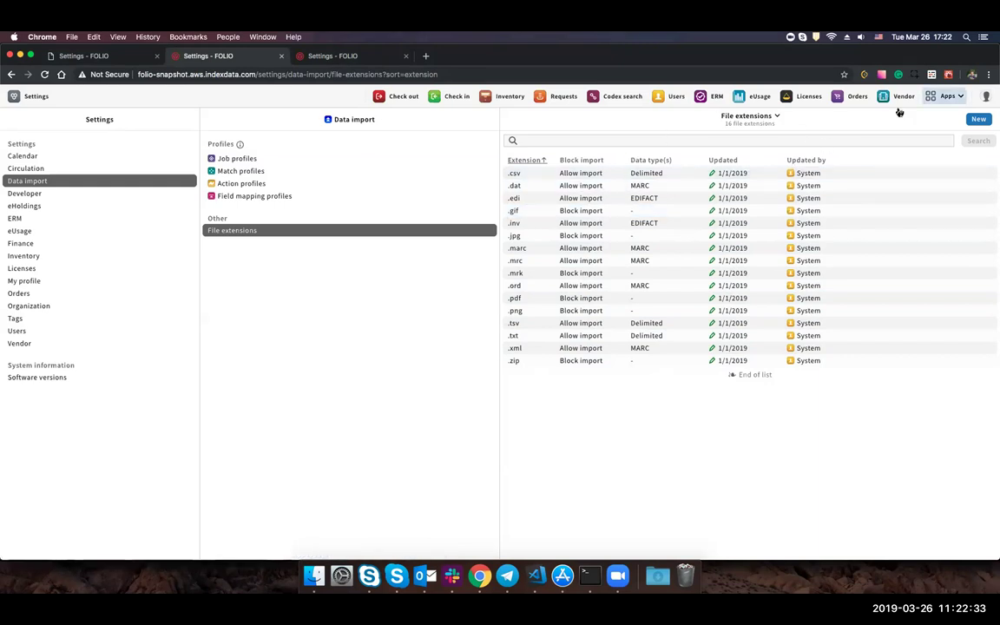
click(946, 96)
click(812, 254)
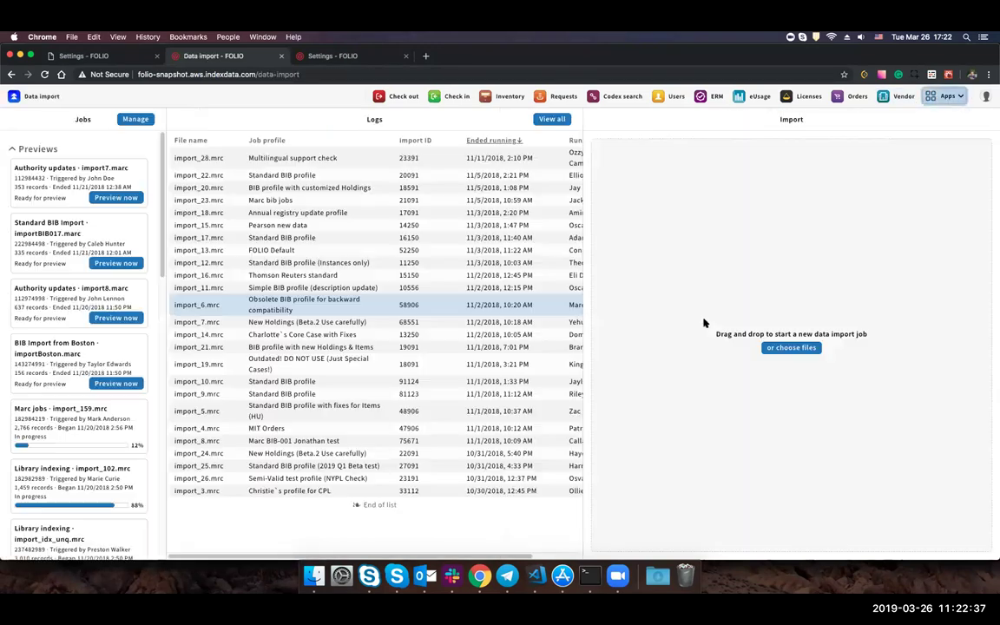
click(792, 348)
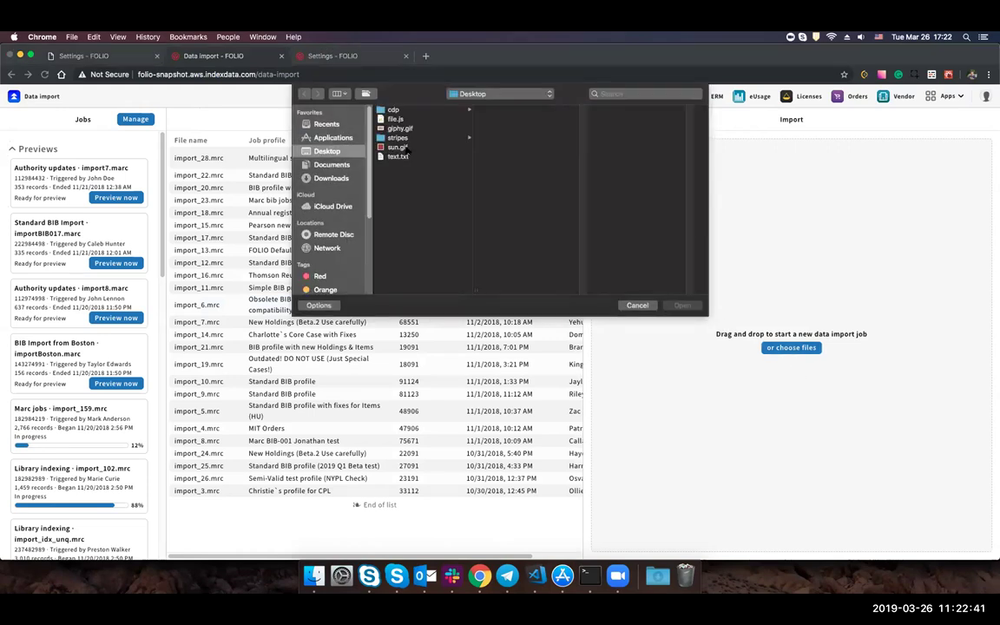
click(399, 147)
super+click(401, 128)
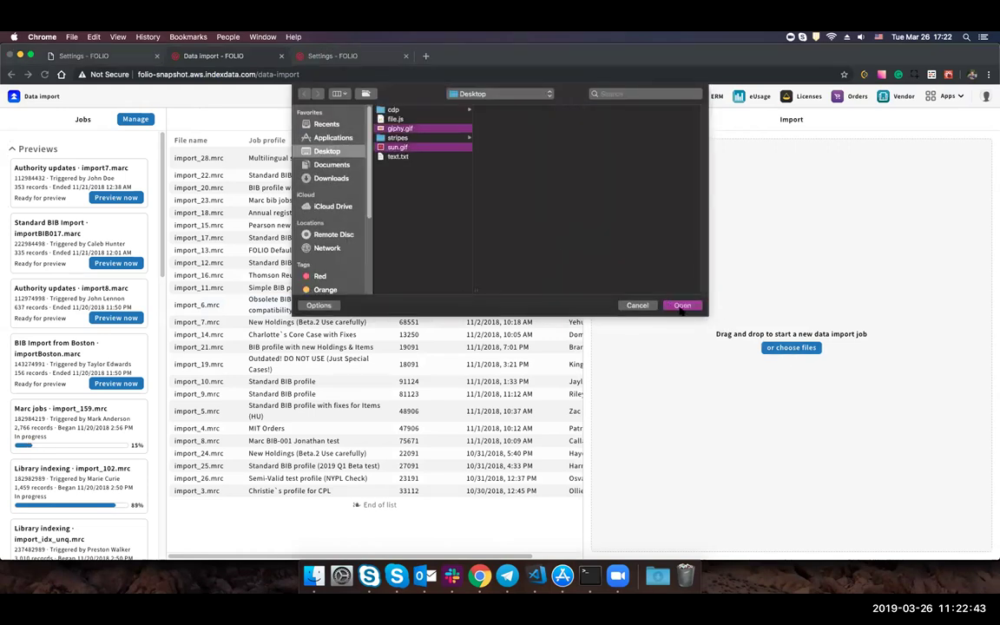
click(682, 306)
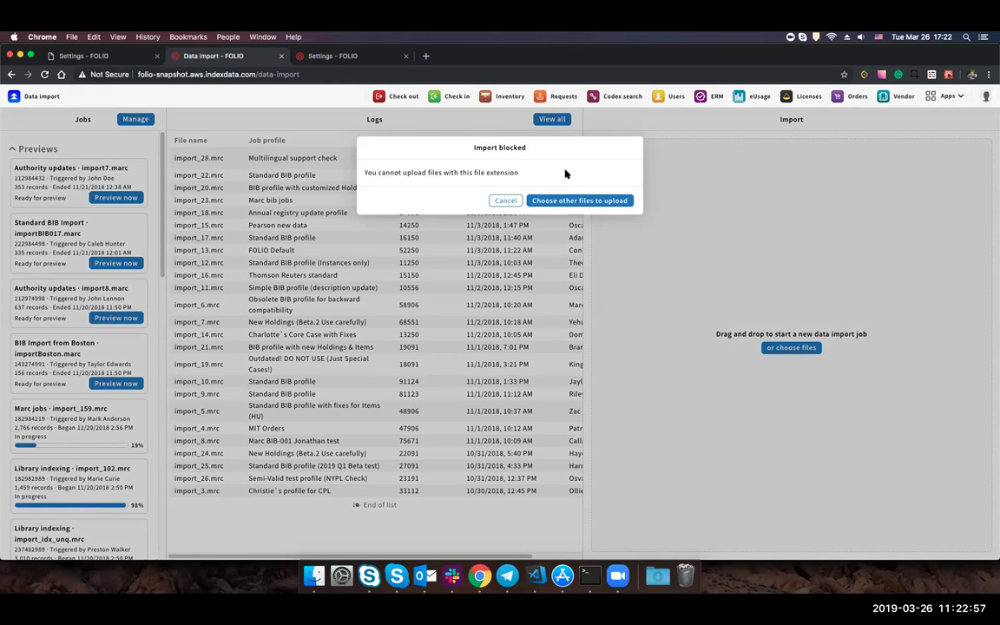
click(506, 202)
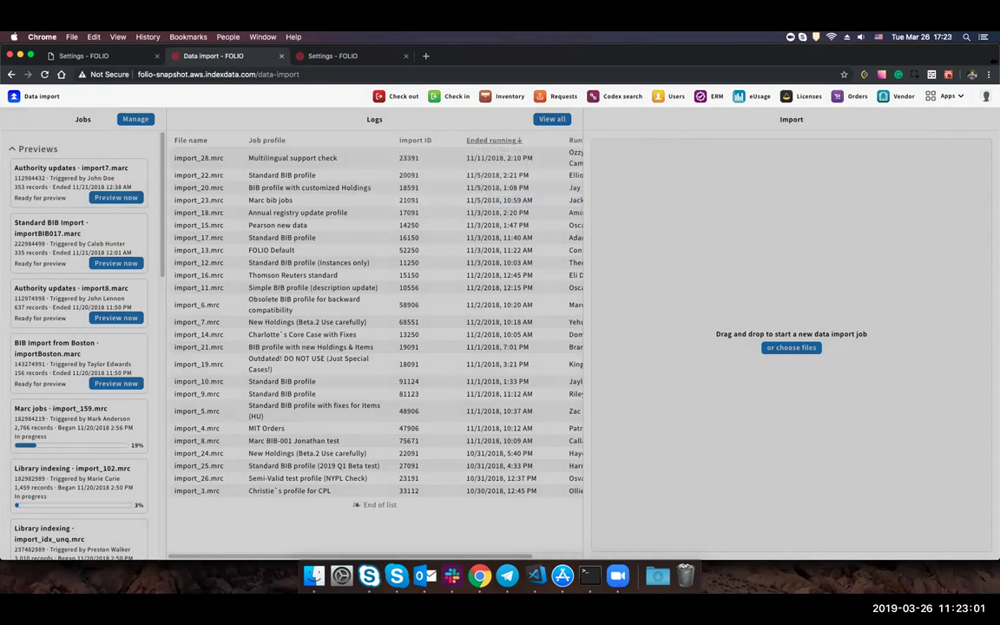
- Delete the .gif mapping from the Data import file extension settings
click(949, 97)
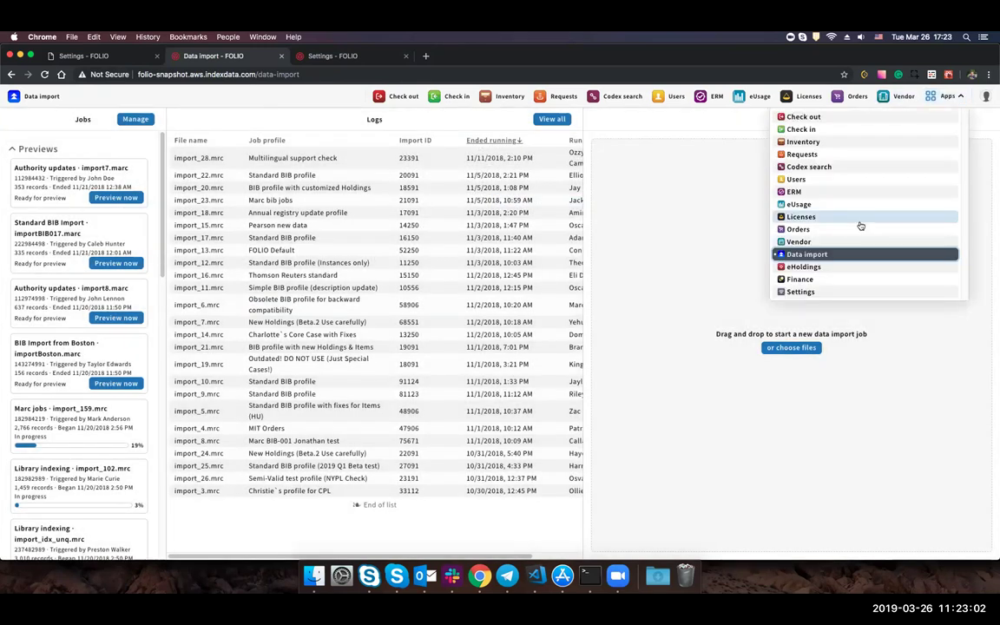
click(798, 290)
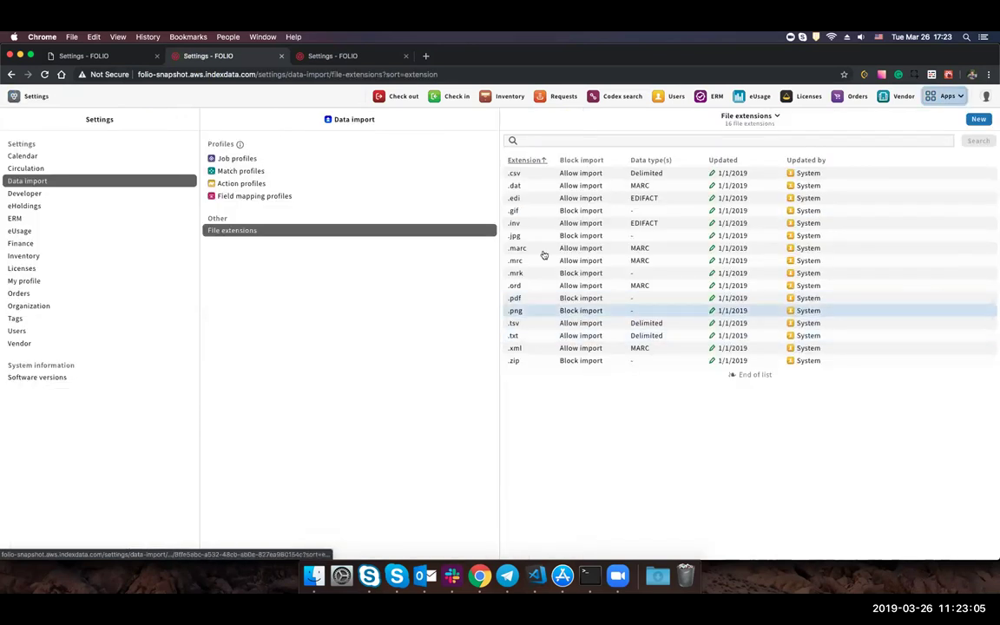
click(537, 213)
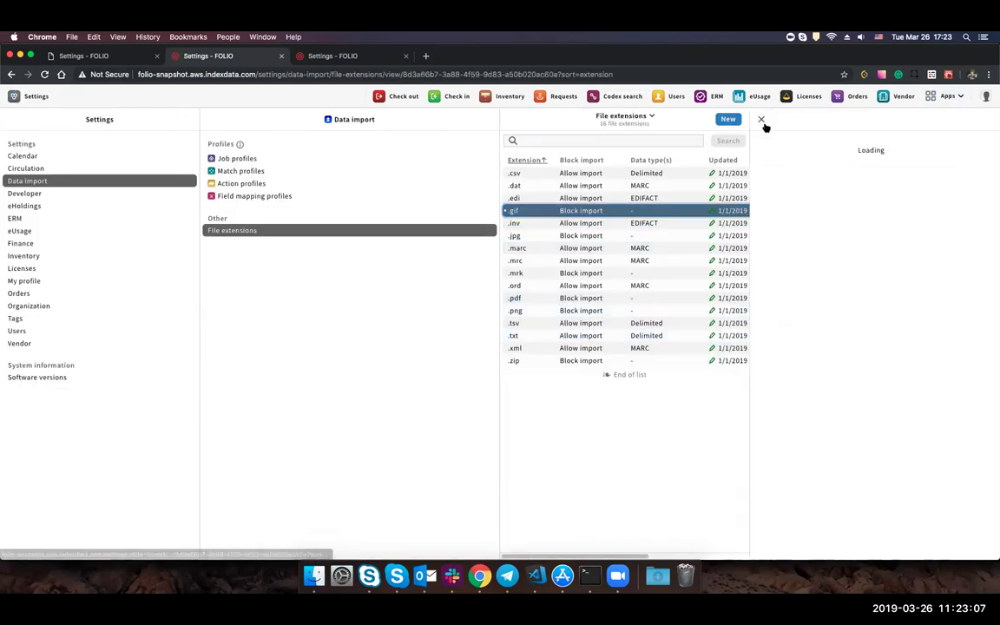
click(873, 116)
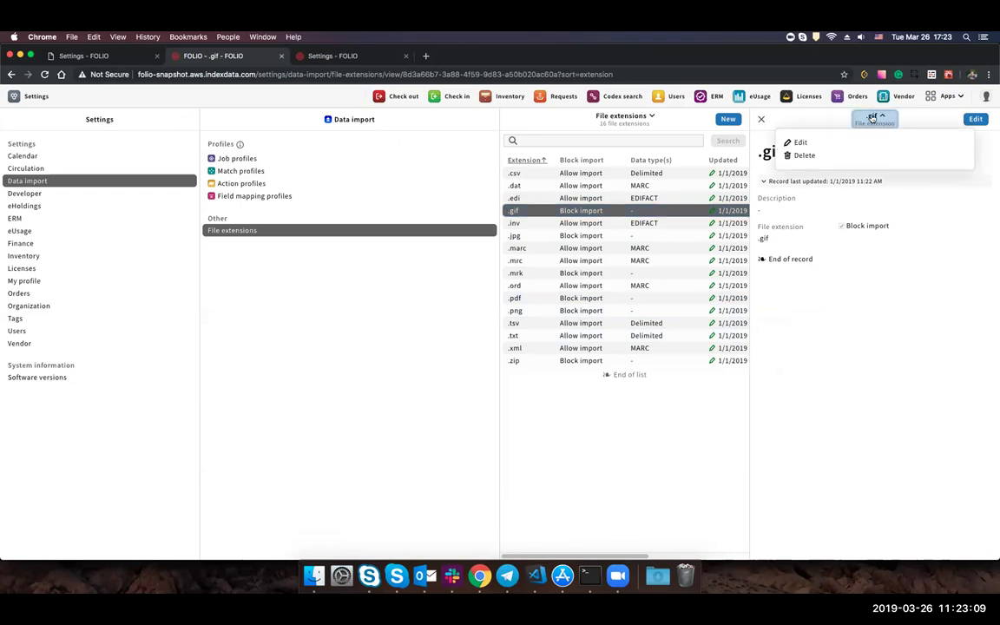
click(839, 156)
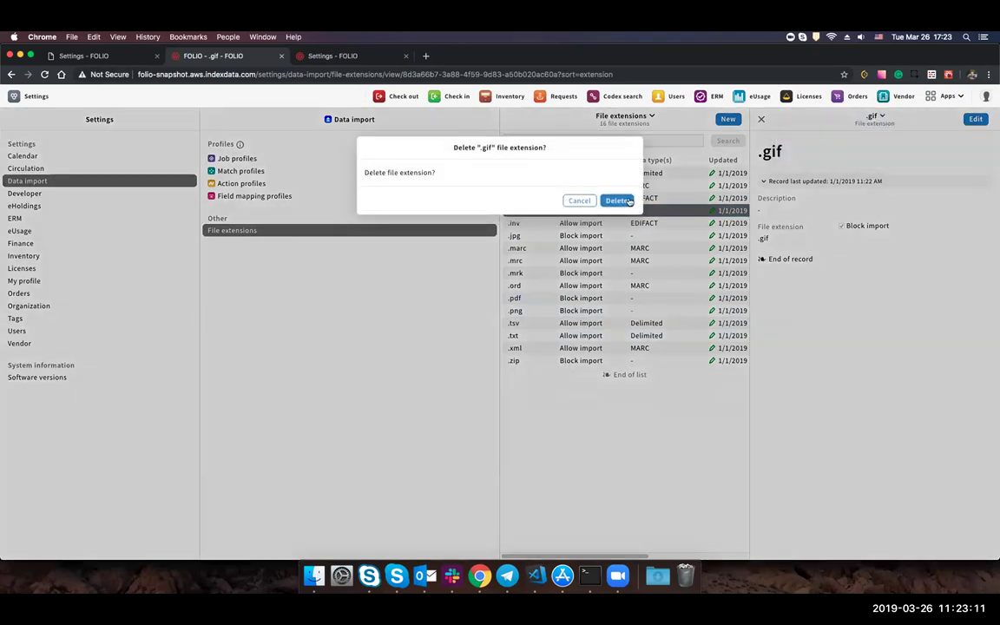
click(628, 199)
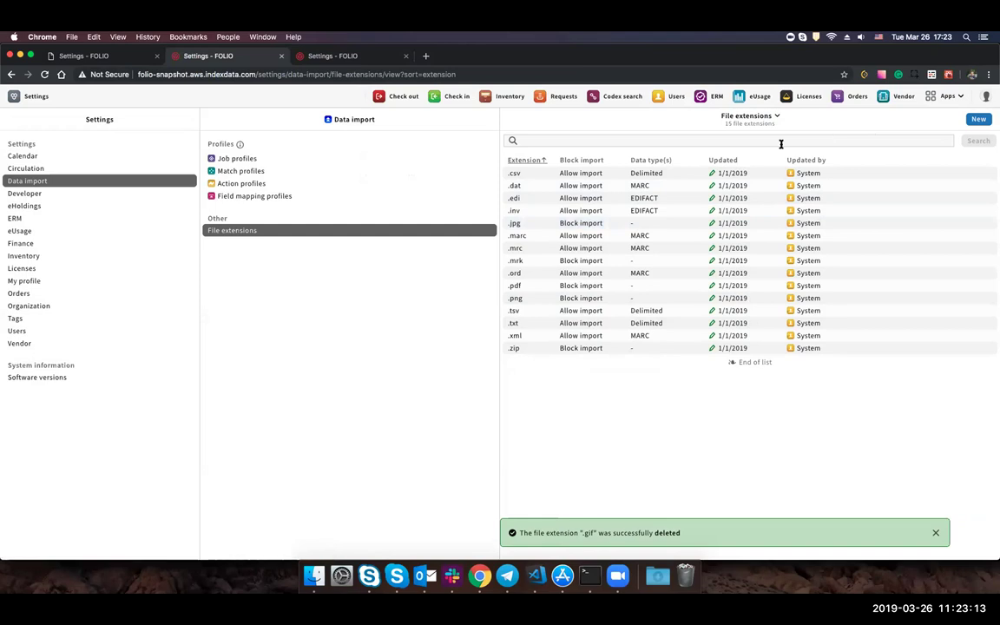
- Upload giphy.gif and sun.gif from the Desktop as a new data import job
click(946, 95)
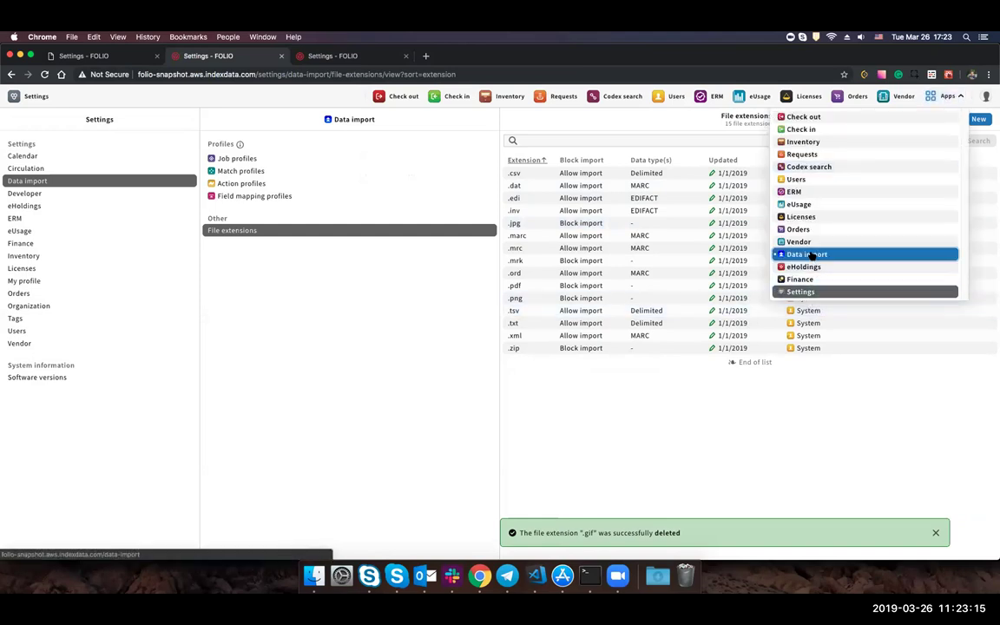
click(807, 254)
click(791, 347)
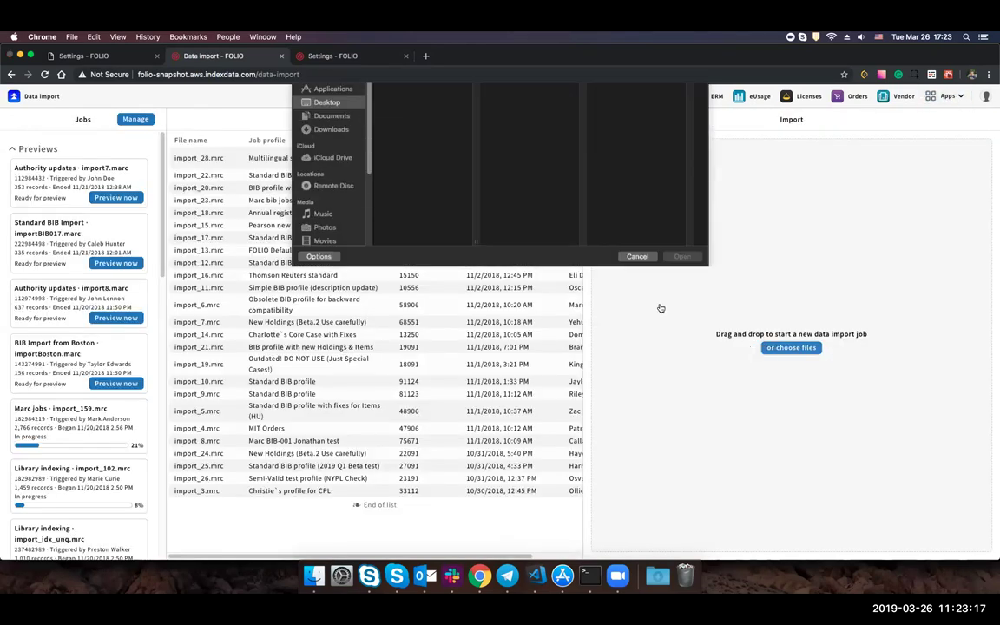
shift+click(400, 128)
click(682, 305)
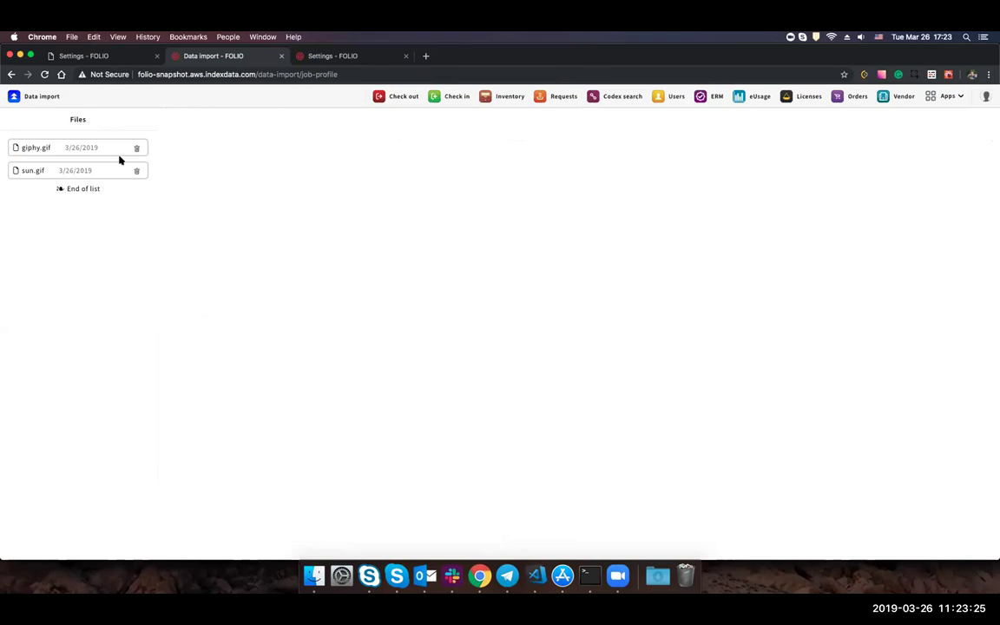
- Review the uploaded GIF files, return to the Data import landing page and delete the files of the upload in progress
drag(27, 147, 72, 147)
click(103, 214)
click(36, 98)
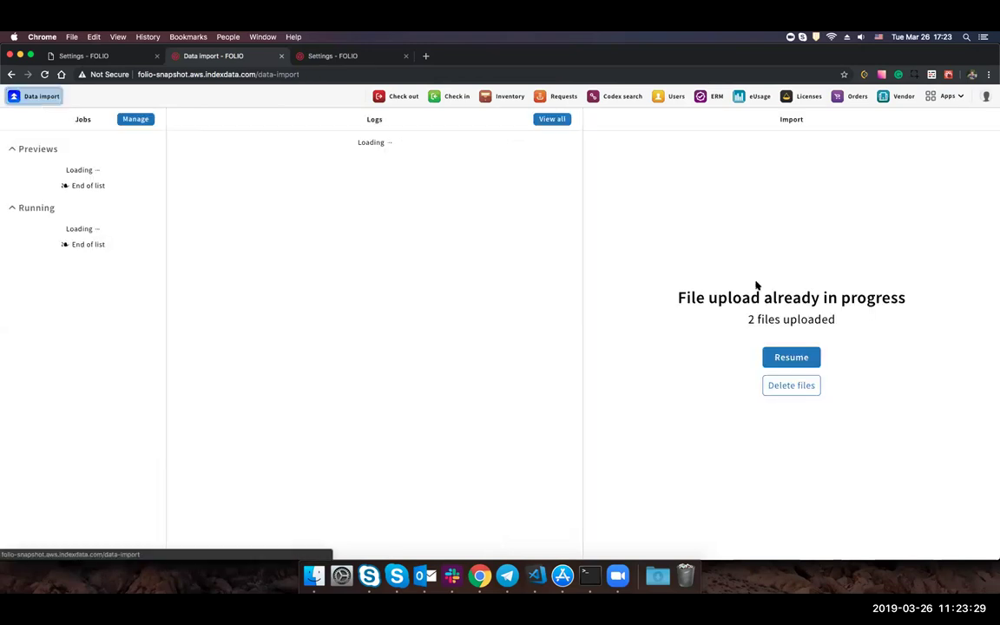
click(797, 386)
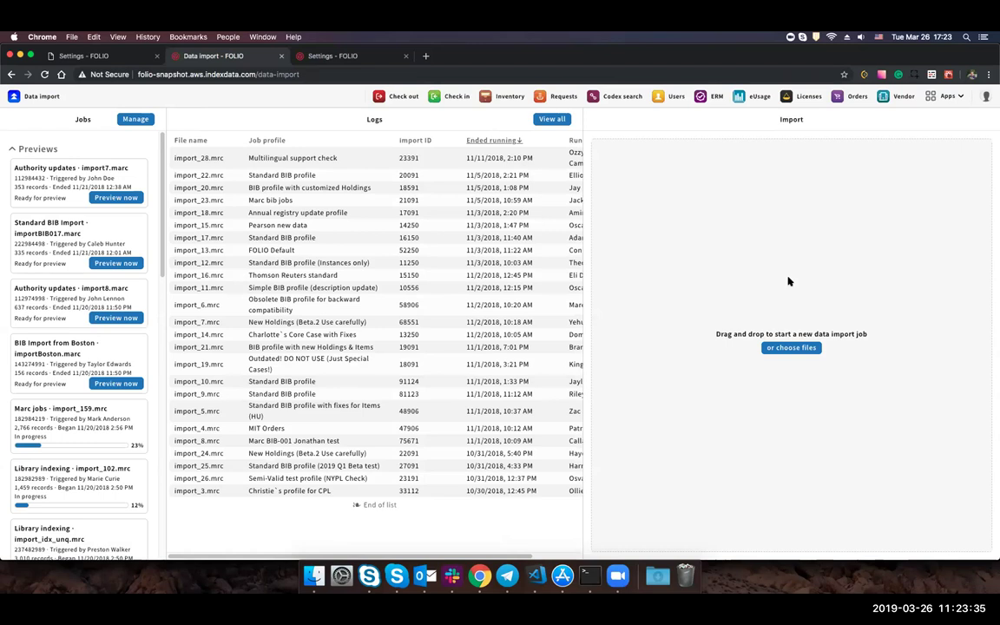
- Try to upload sun.gif and text.txt together as one import job, and cancel the inconsistent extensions notice
click(791, 347)
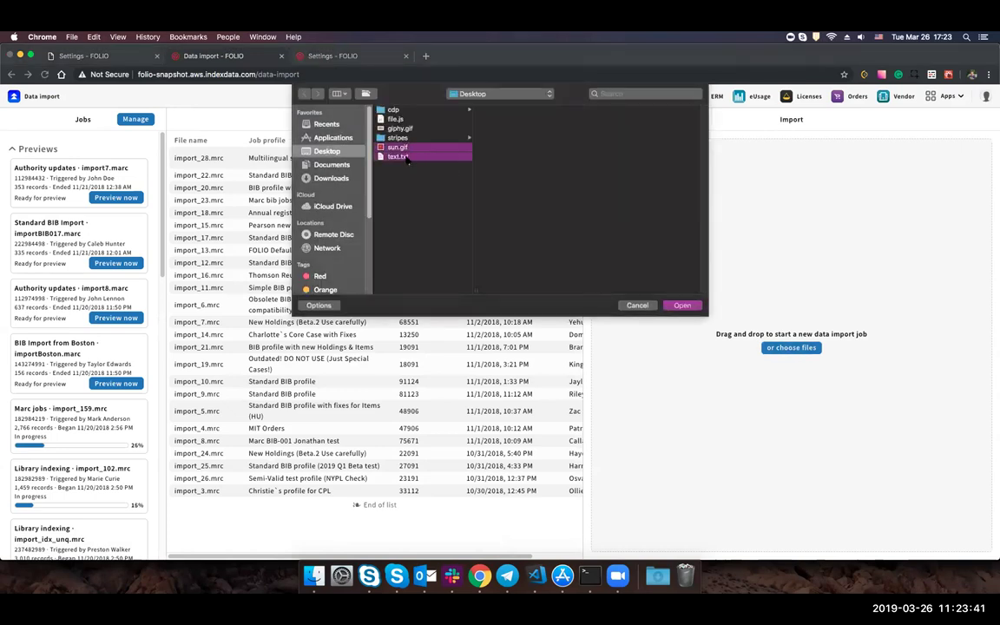
click(686, 307)
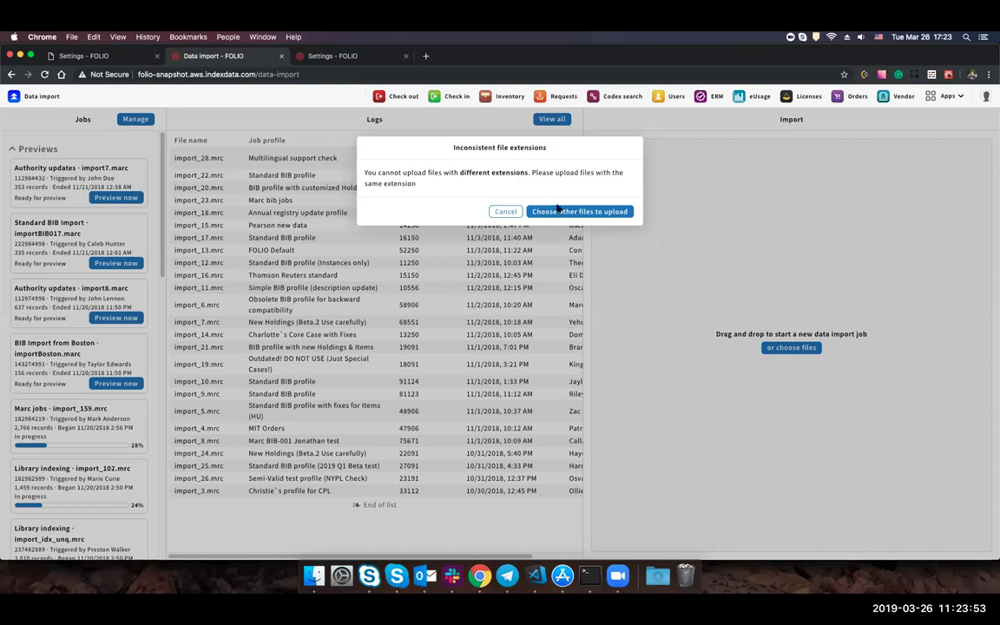
click(507, 212)
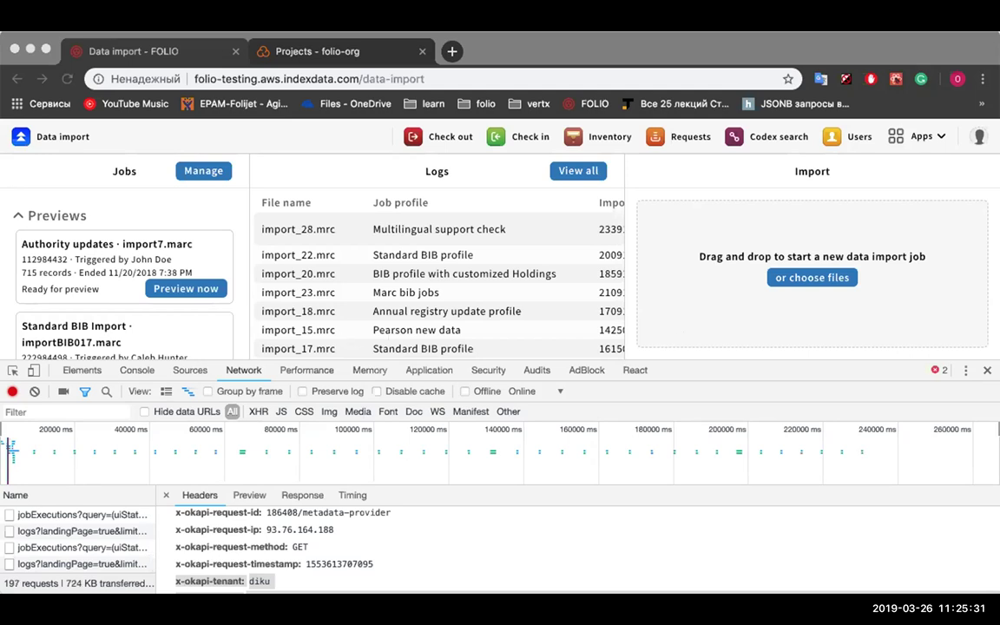
- Upload CornellFOLIOExemplars_Bibs.mrc from the folio folder as a new data import job on the folio-testing site
click(811, 277)
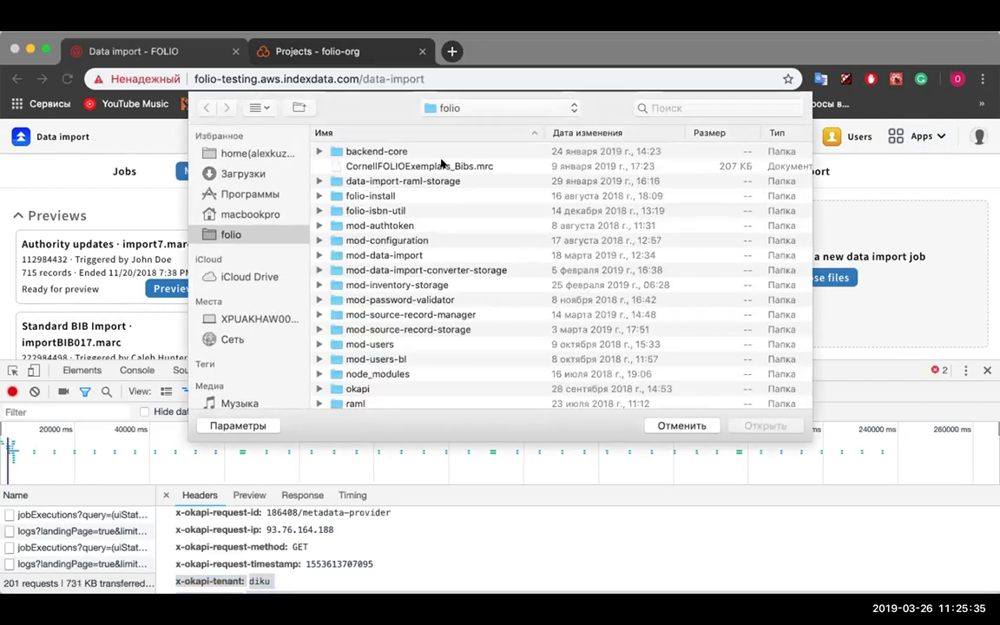
click(403, 166)
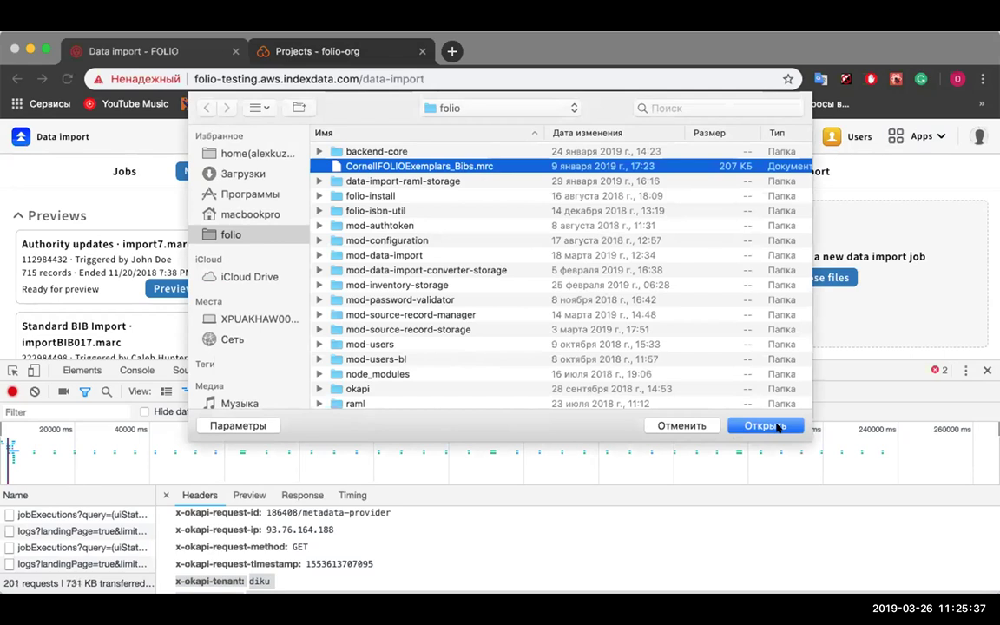
click(764, 426)
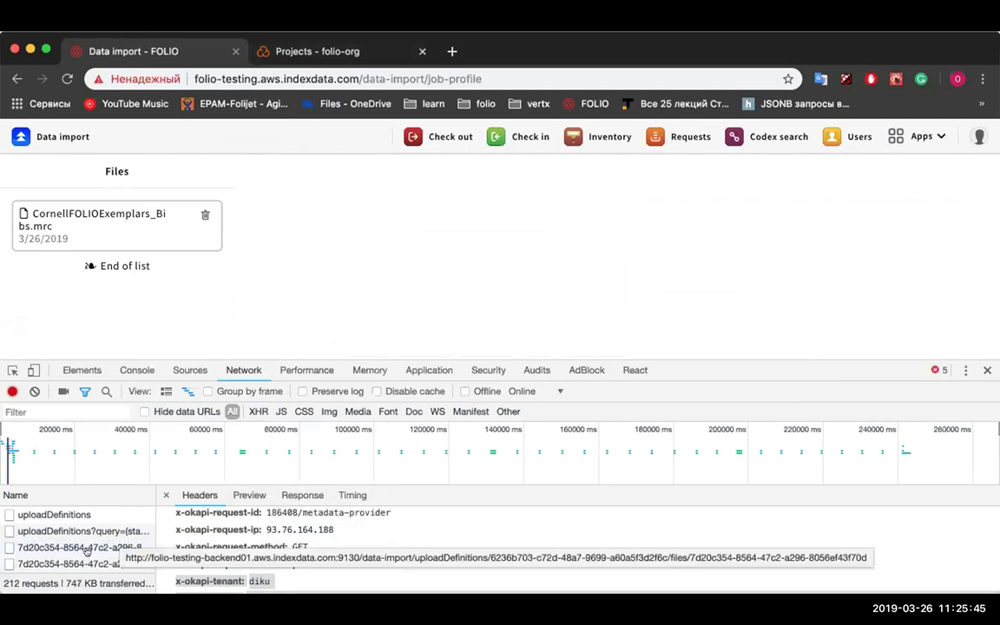
- Inspect the network headers of the uploadDefinitions request and of the first file upload request
click(95, 514)
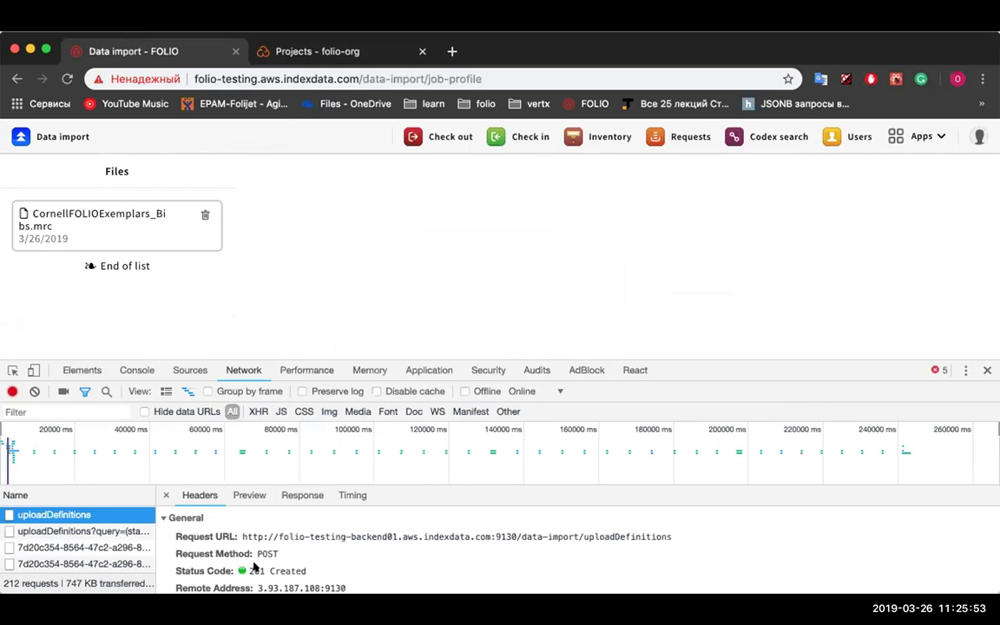
scroll(254, 566, down, 10)
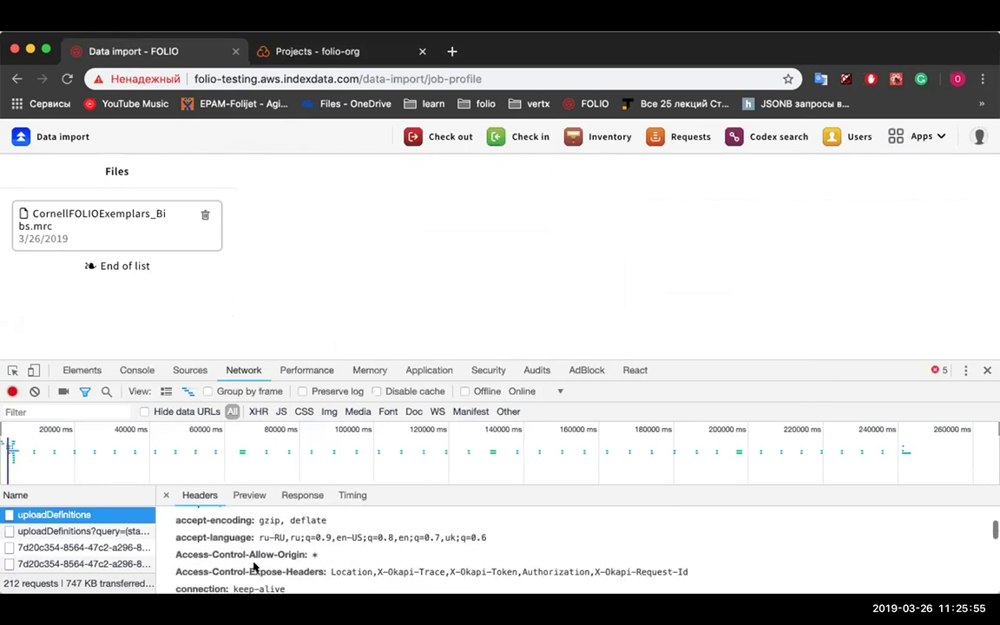
click(121, 547)
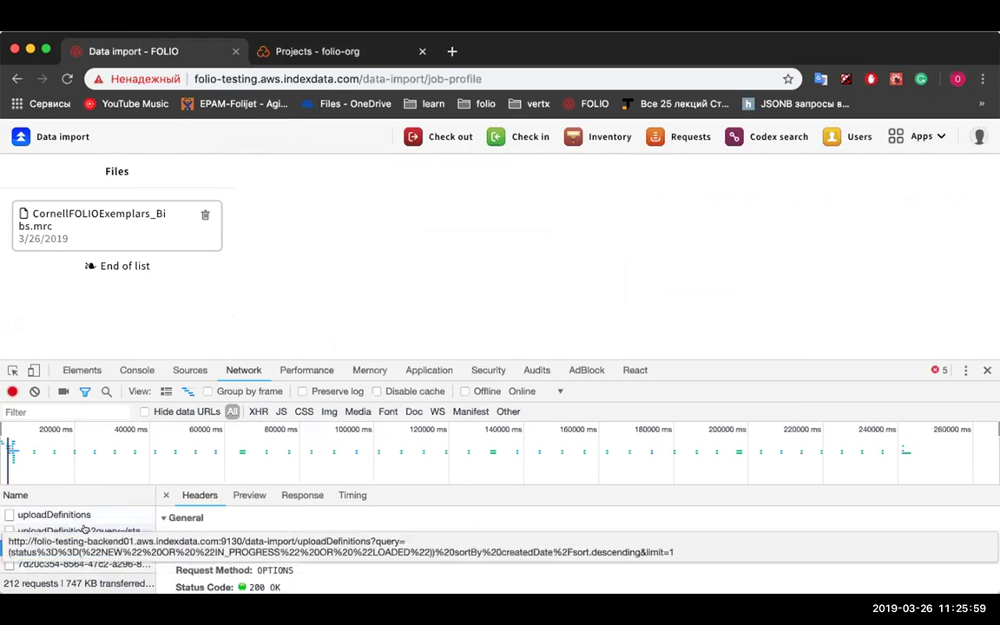
- Inspect the upload requests in the network log and select the id in the response of the POST uploadDefinitions request
click(84, 531)
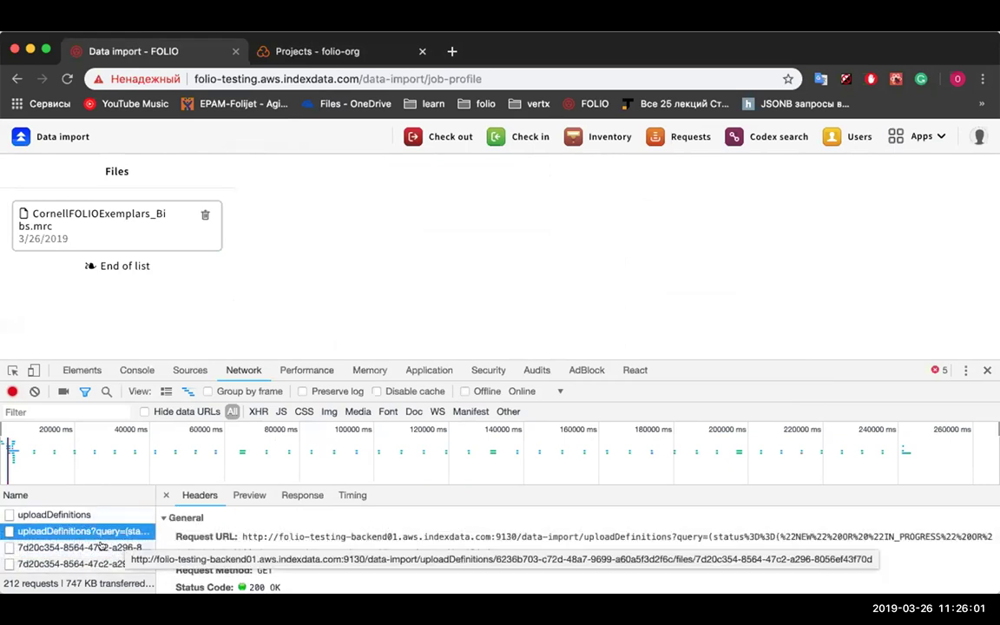
click(101, 546)
scroll(87, 543, up, 2)
scroll(78, 542, down, 1)
scroll(75, 542, up, 1)
click(73, 530)
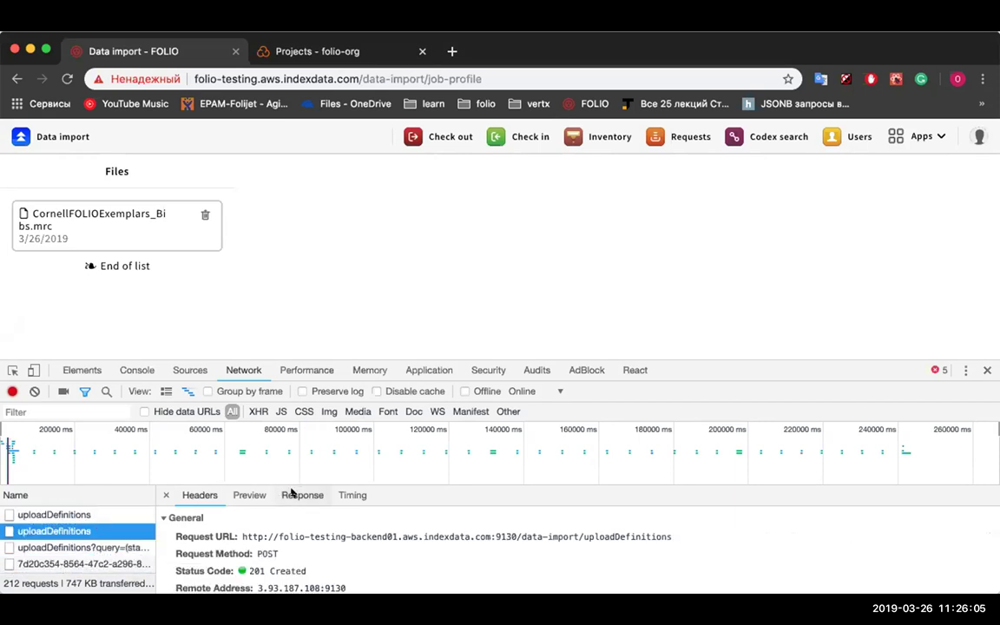
click(293, 495)
click(246, 520)
drag(236, 523, 421, 523)
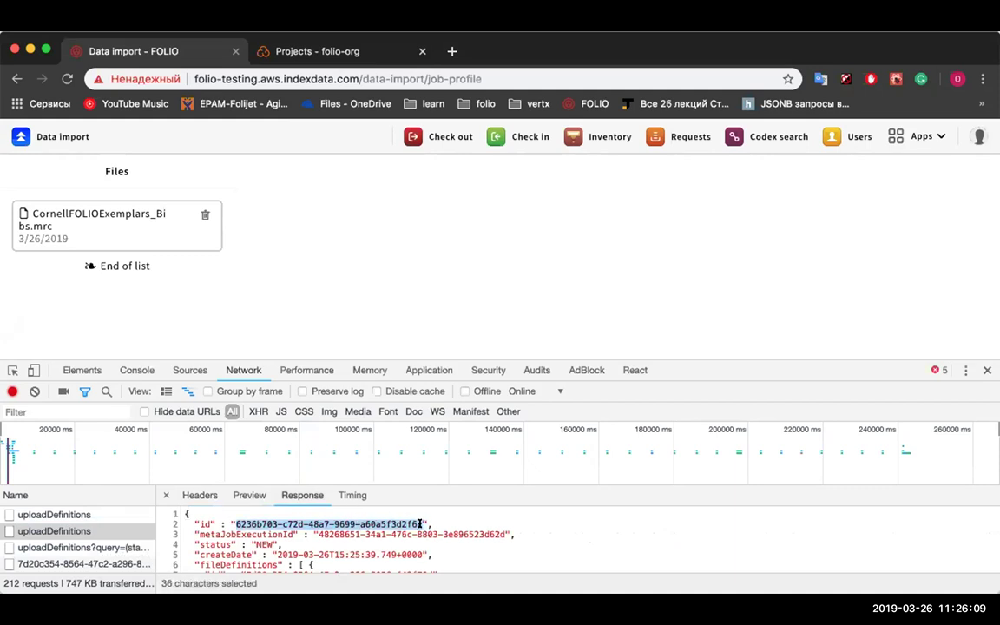
- Switch to Postman and review the response of the GET data-import/uploadDefinitions request
key(super+Tab)
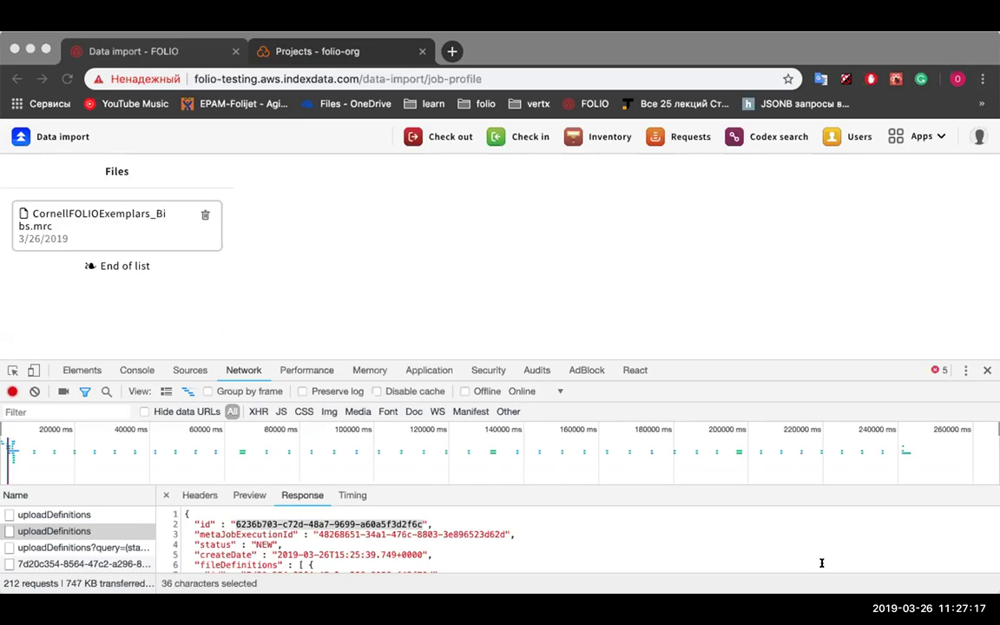
key(super+Tab)
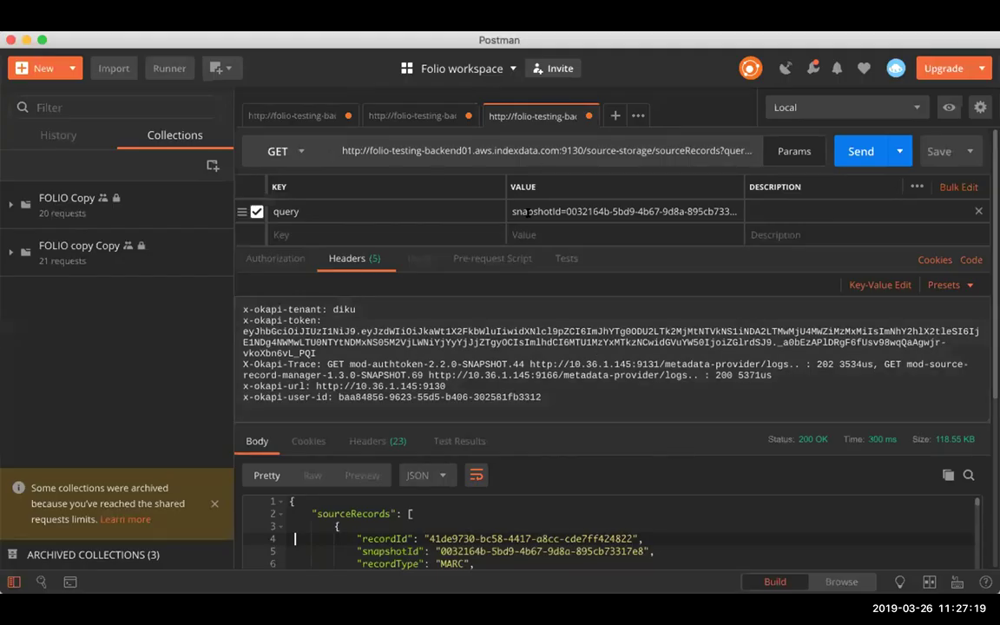
click(308, 117)
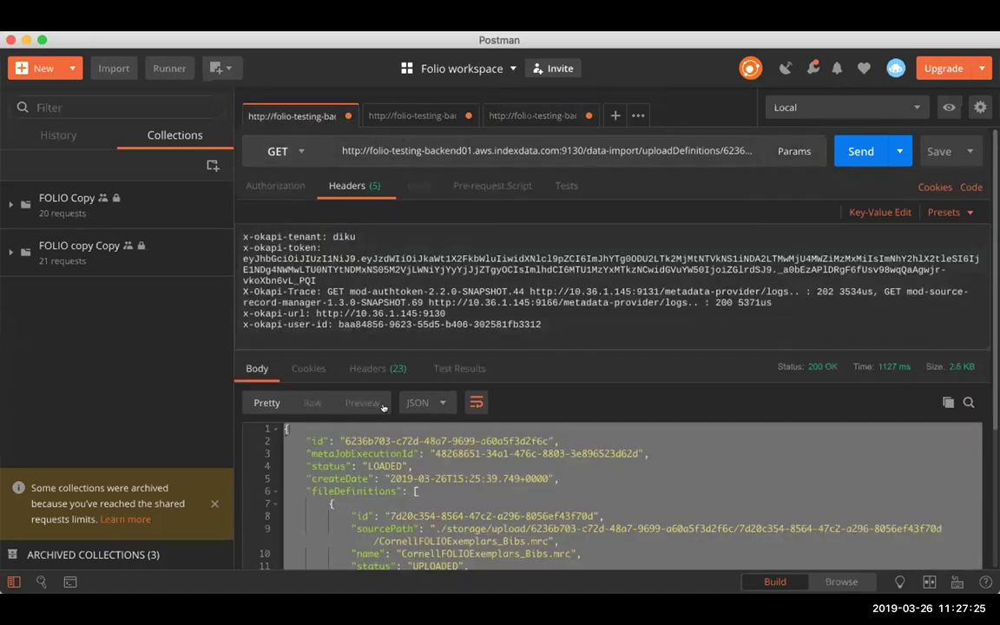
click(536, 117)
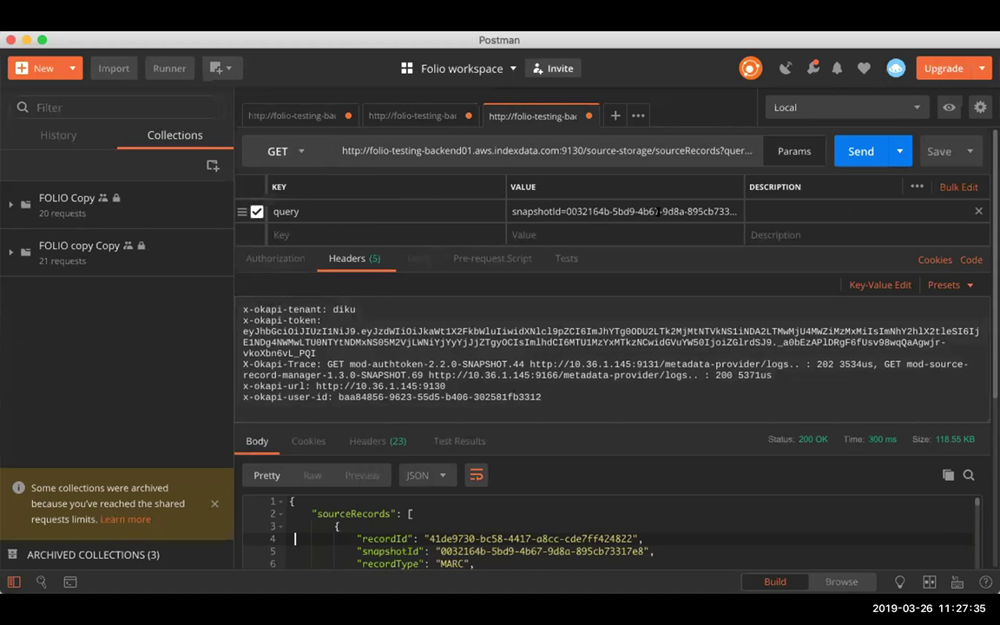
click(578, 211)
drag(579, 224, 566, 211)
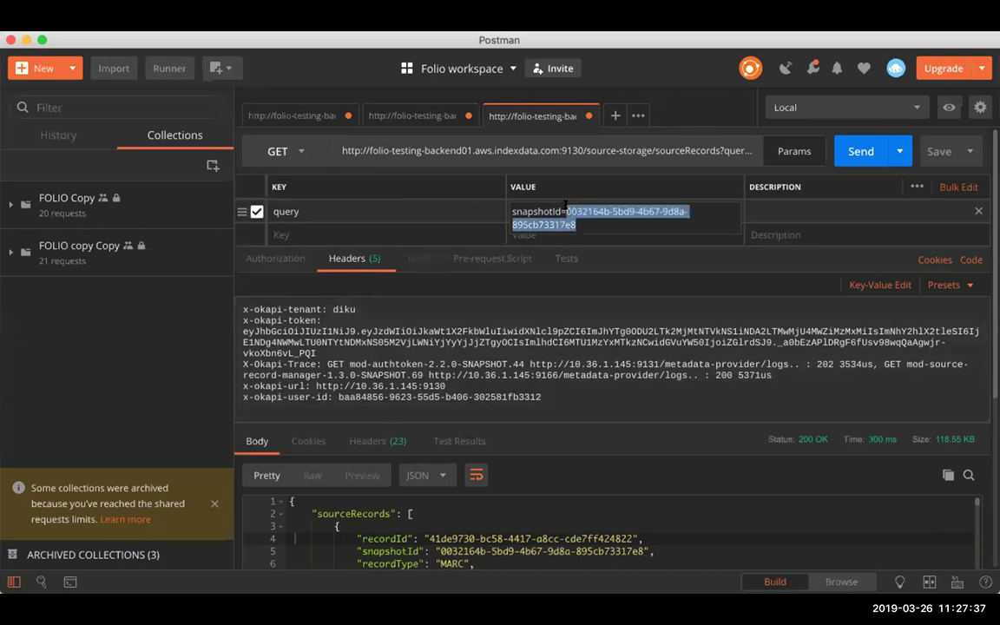
key(super+v)
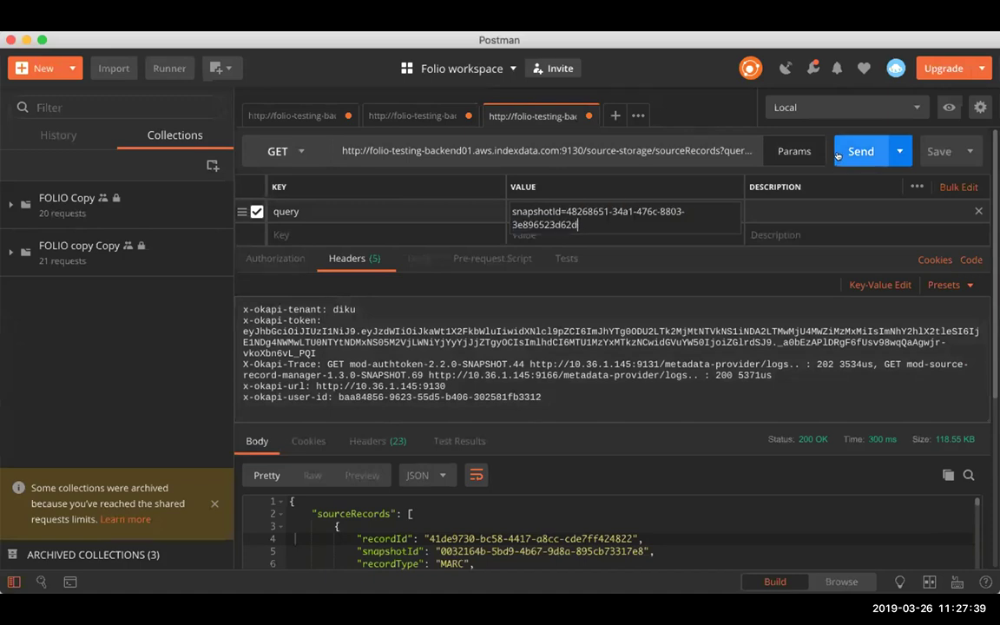
click(837, 154)
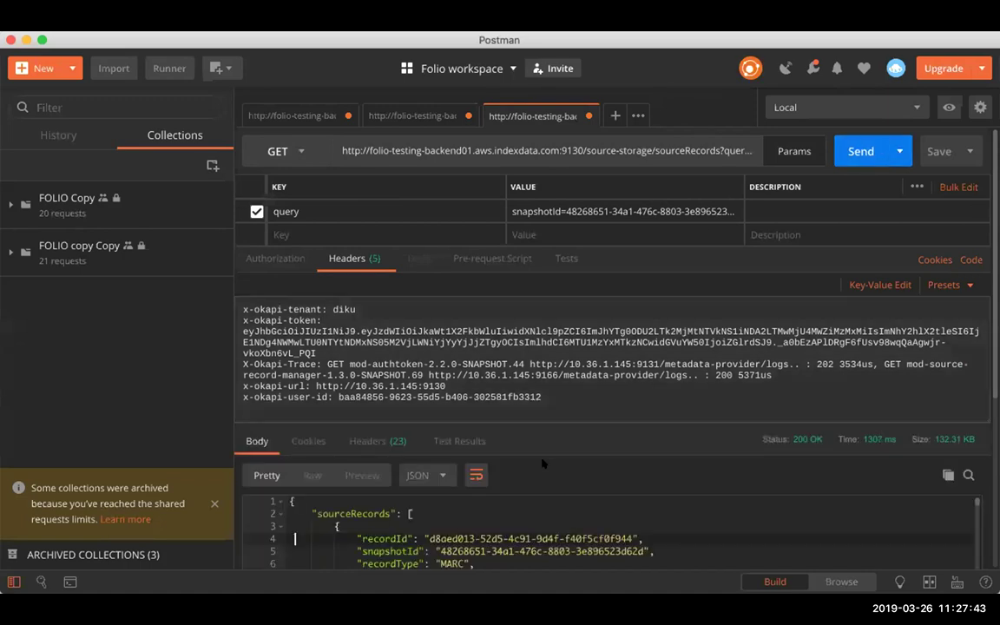
- Examine the identifiers and rawRecord content of the first source record in the response body
scroll(542, 455, down, 5)
right_click(488, 418)
key(Escape)
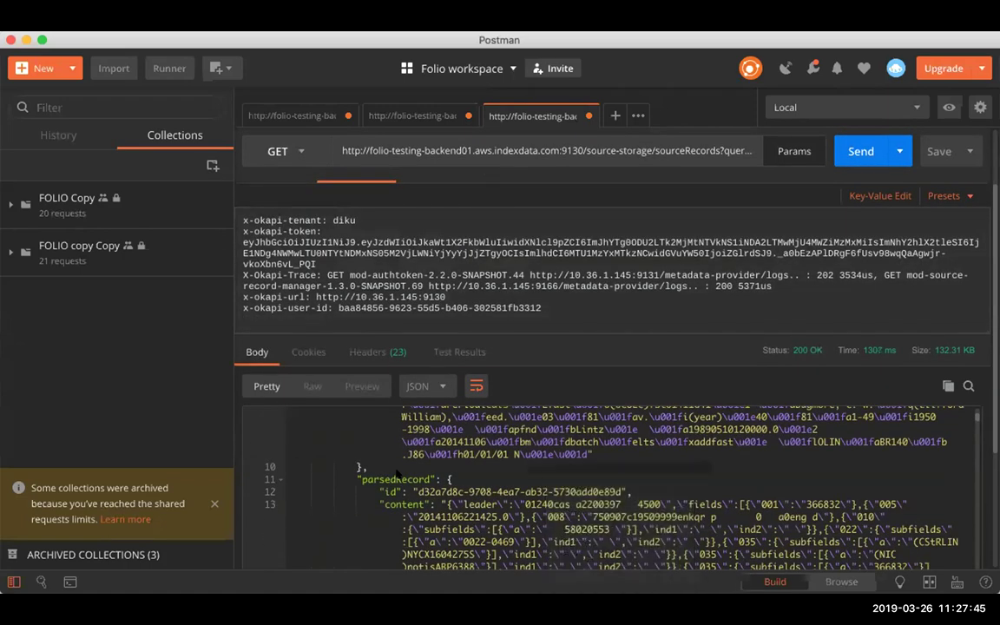
scroll(396, 473, up, 1)
scroll(396, 473, up, 10)
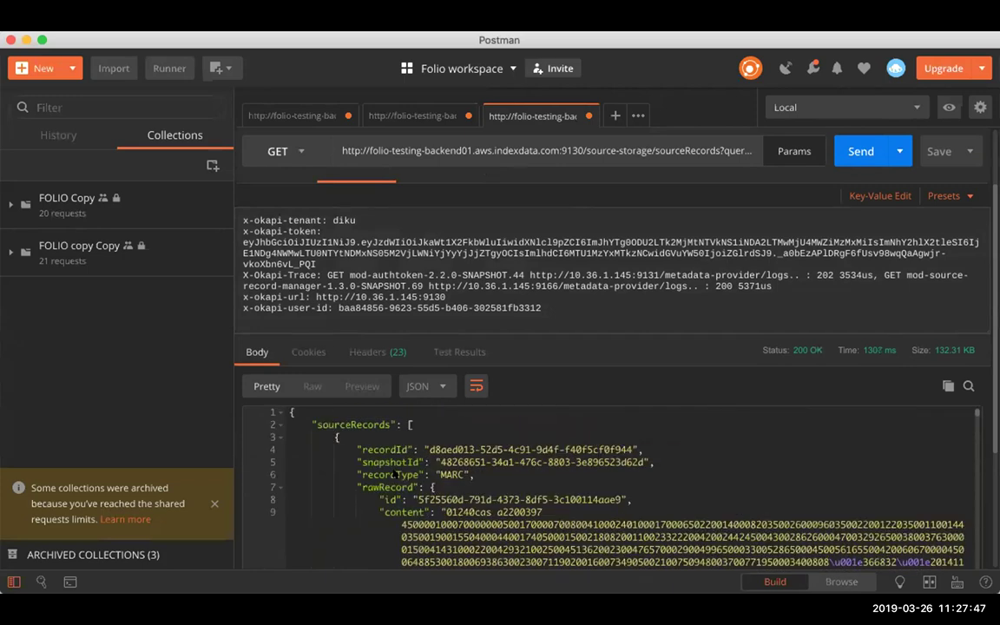
scroll(454, 501, down, 3)
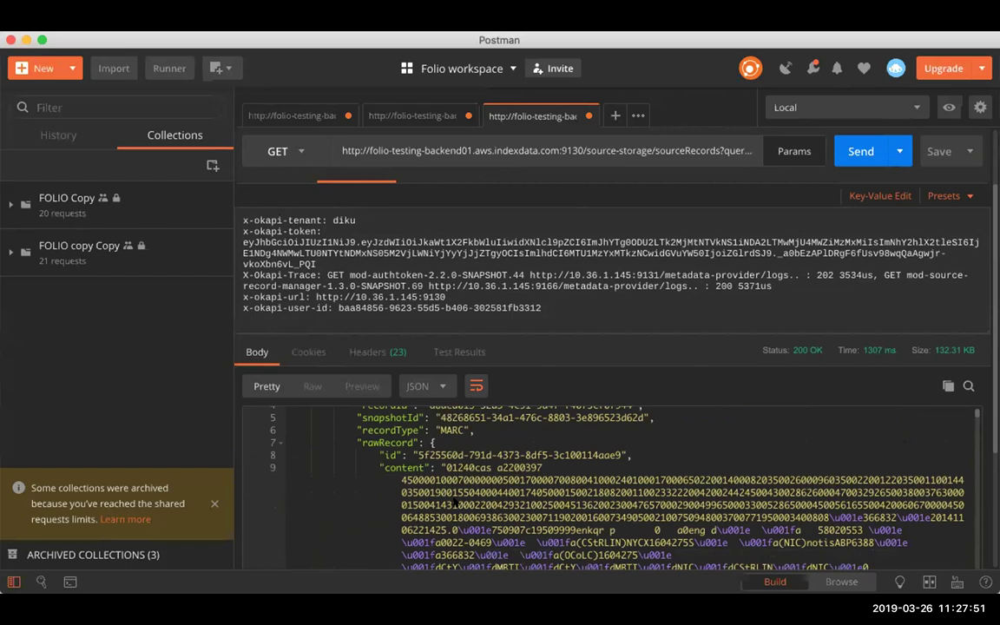
scroll(454, 504, down, 1)
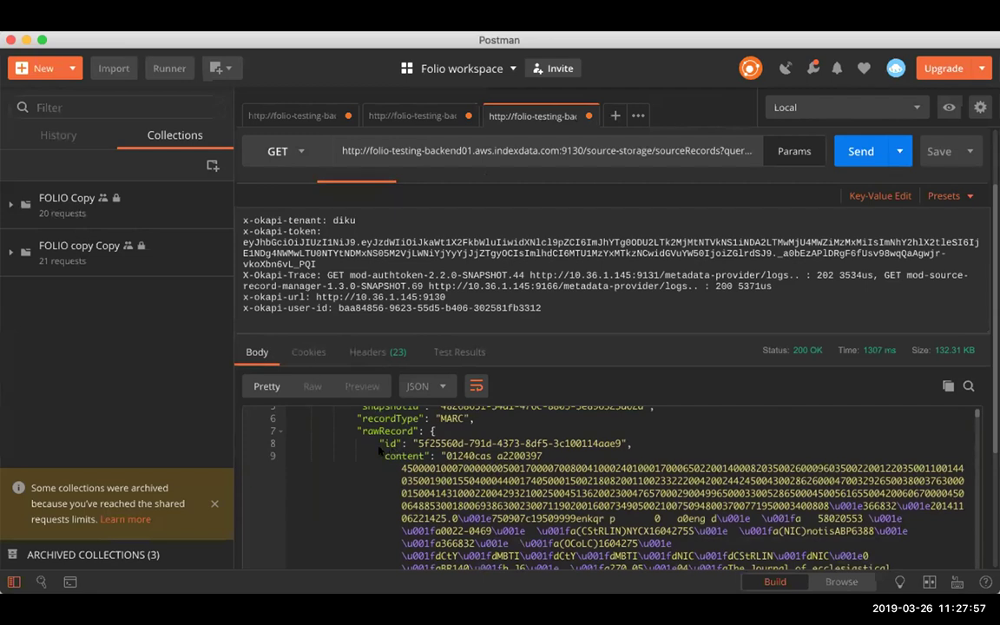
- Examine the id and MARC fields in the parsedRecord content of the first source record
scroll(386, 452, down, 12)
scroll(379, 450, down, 5)
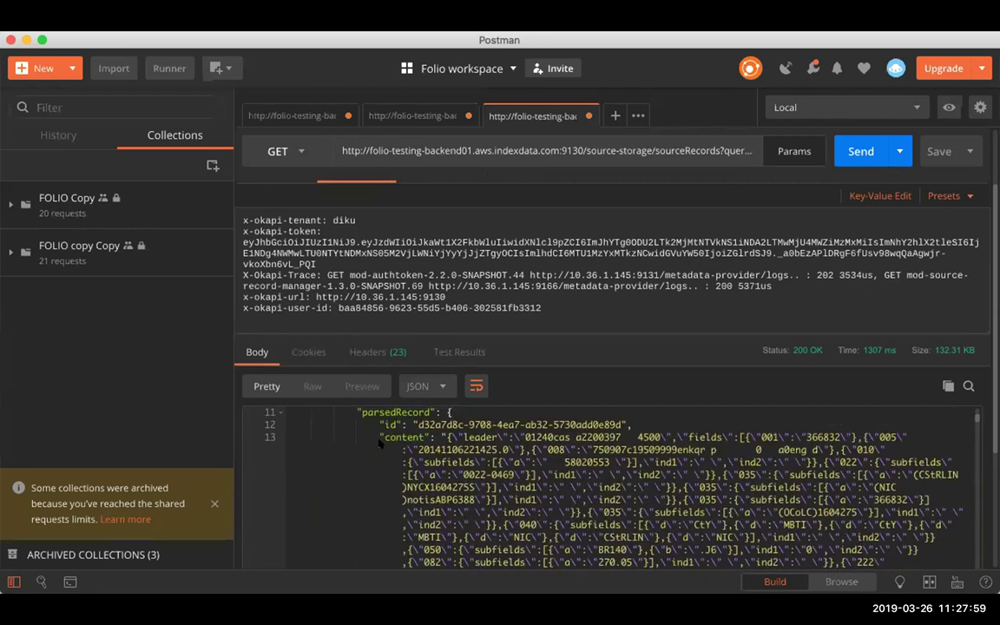
double_click(386, 424)
click(388, 425)
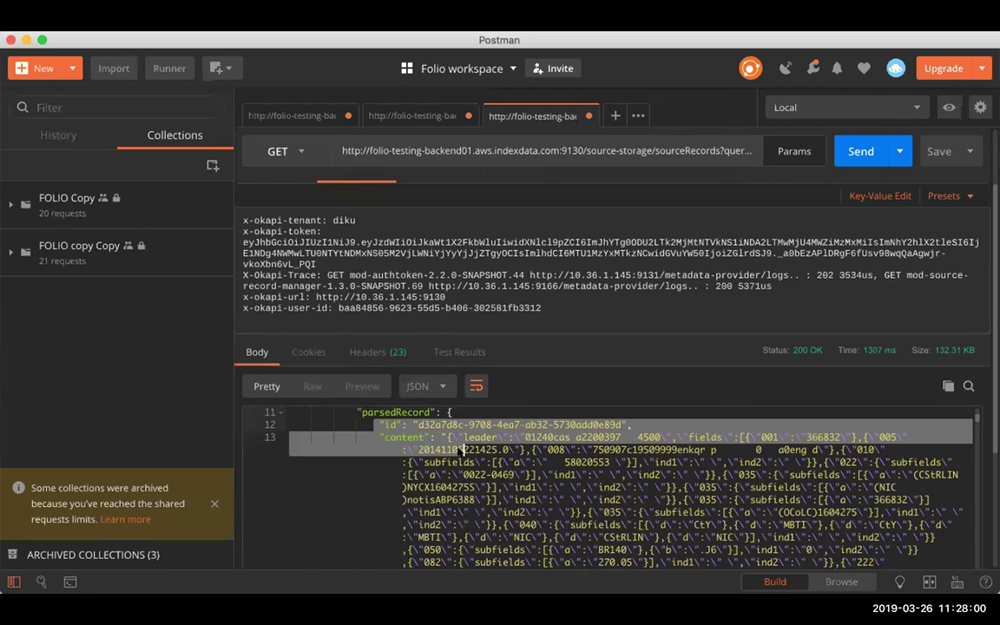
click(313, 475)
scroll(345, 515, down, 12)
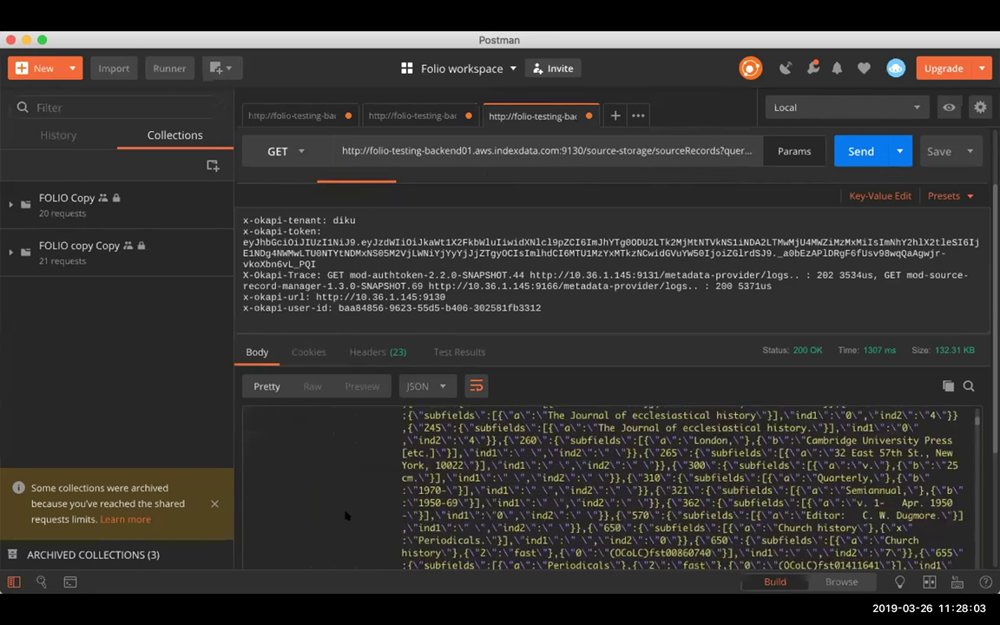
scroll(344, 515, down, 4)
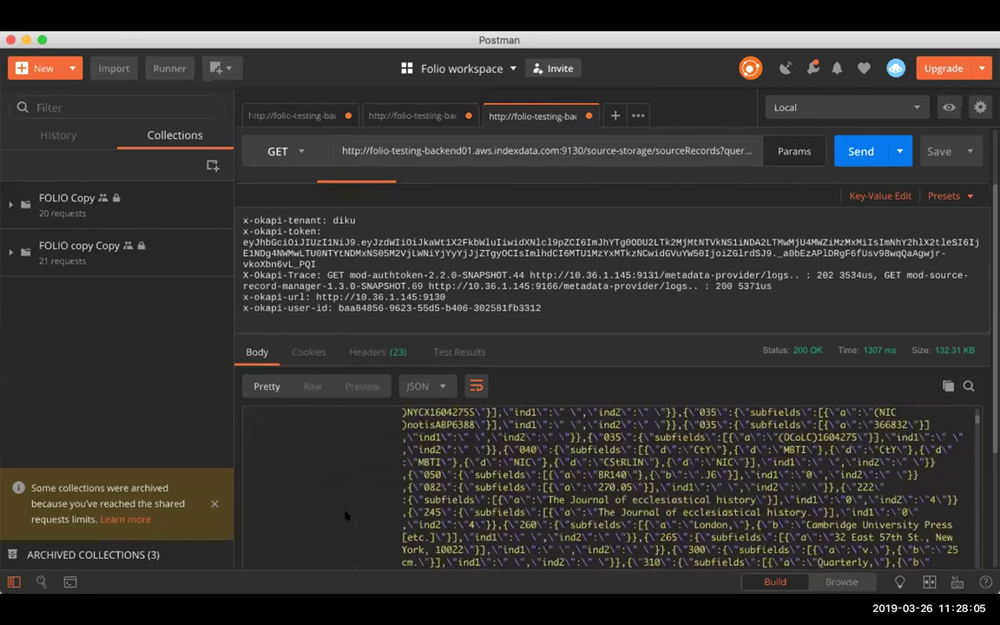
- Look through the remaining source records in the response, including their parsed content and metadata
scroll(345, 515, down, 10)
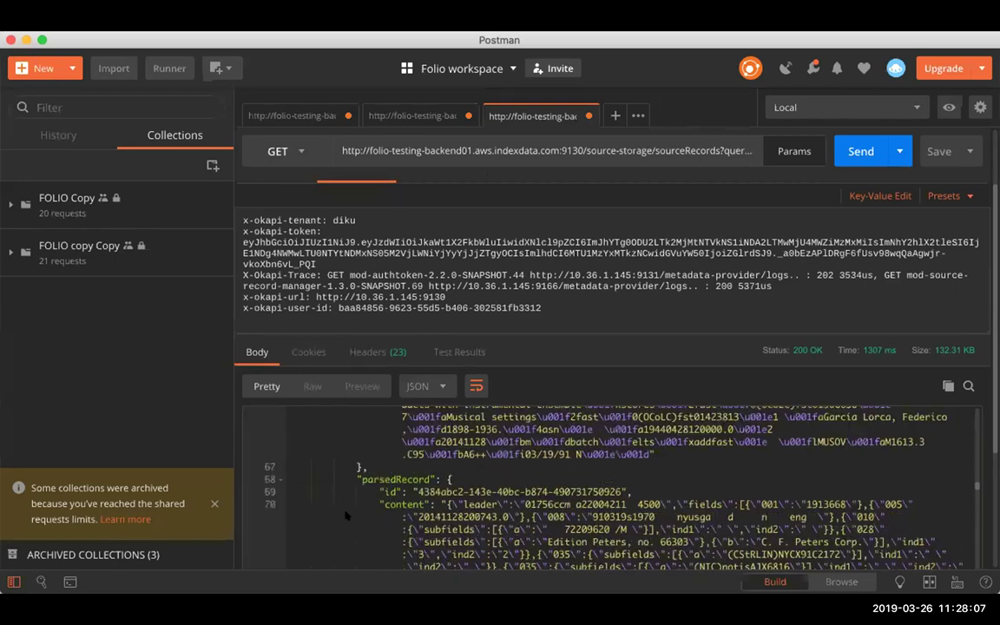
scroll(344, 515, down, 10)
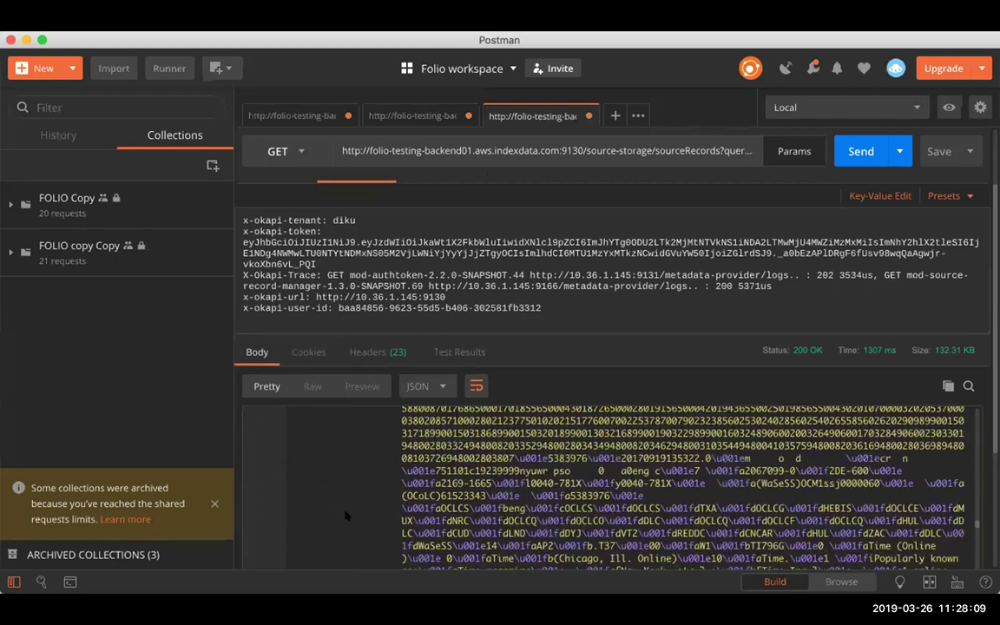
scroll(416, 460, up, 2)
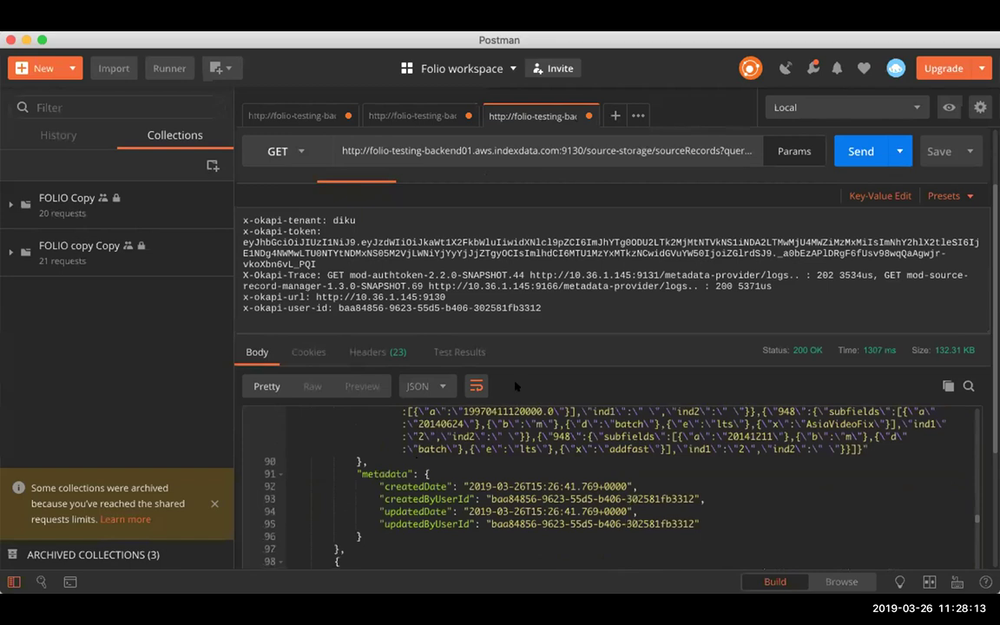
scroll(382, 502, up, 1)
scroll(382, 501, up, 2)
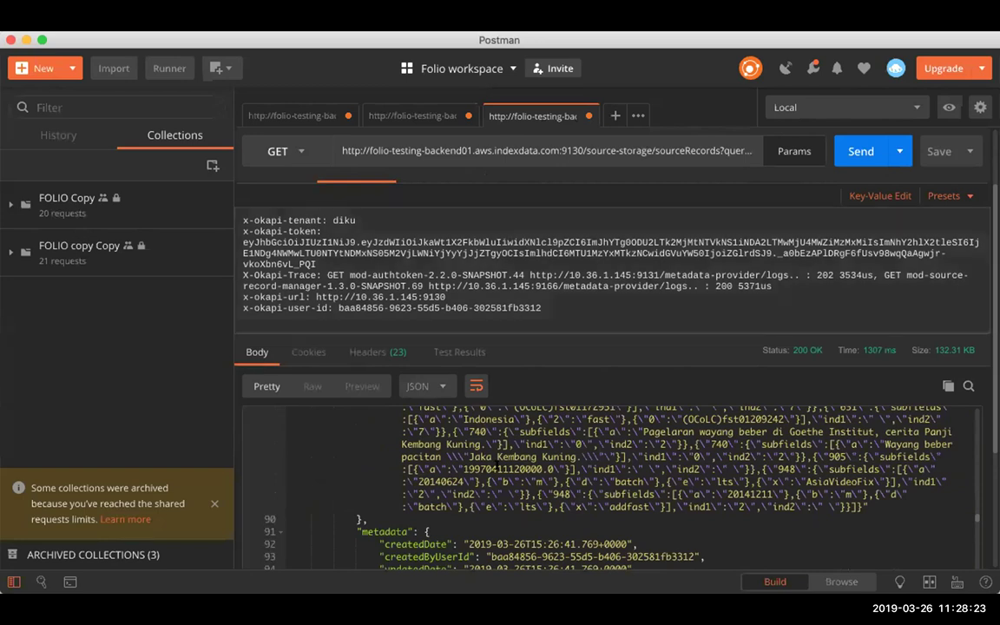
scroll(608, 486, up, 4)
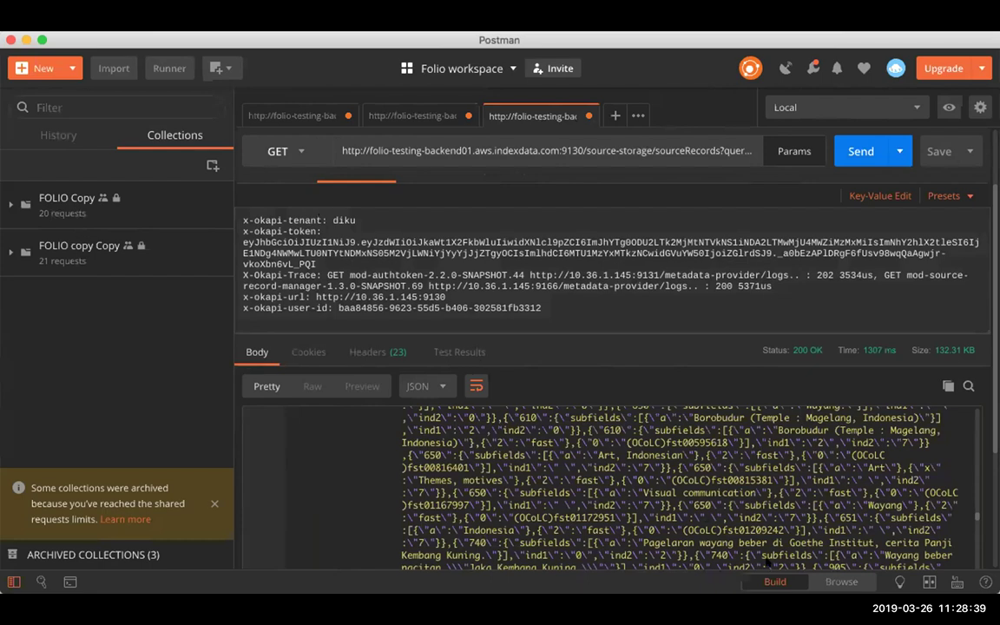
- Switch to the browser and review the quality gate status and coverage of the folio-org projects on SonarCloud
key(super+Tab)
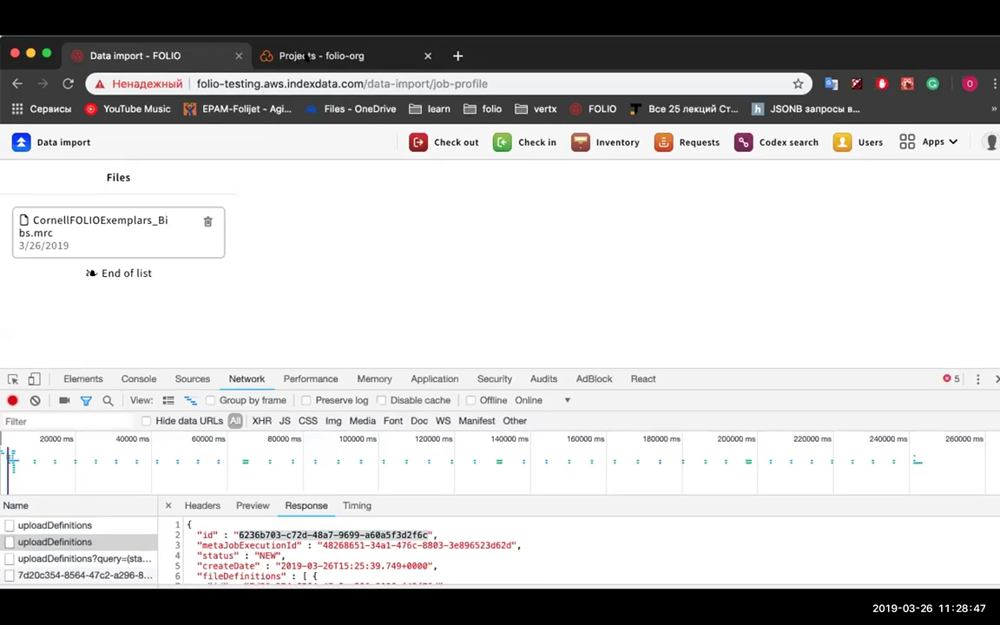
click(278, 51)
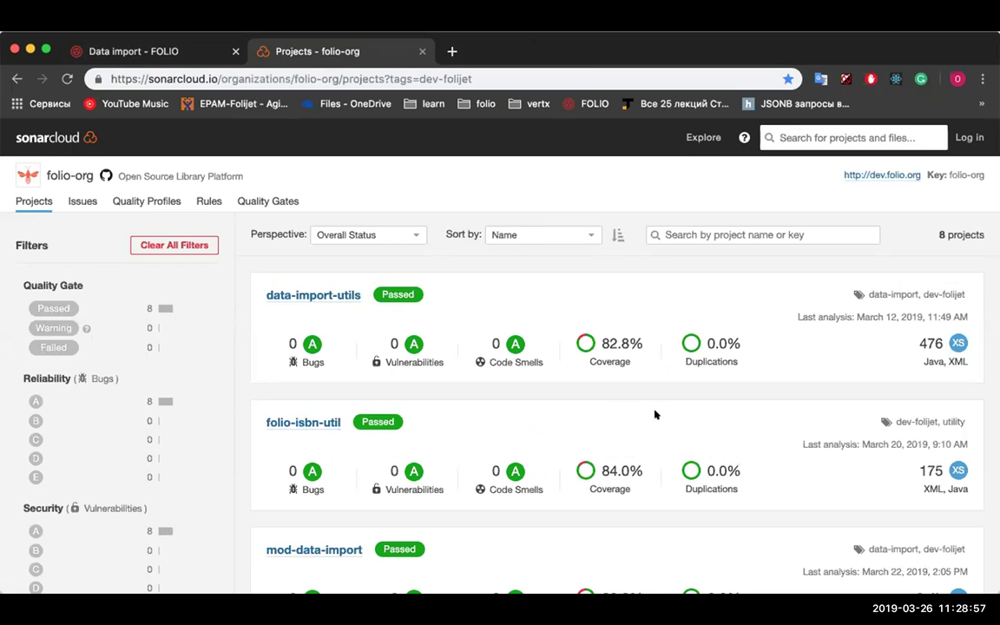
scroll(655, 415, down, 2)
scroll(656, 415, up, 2)
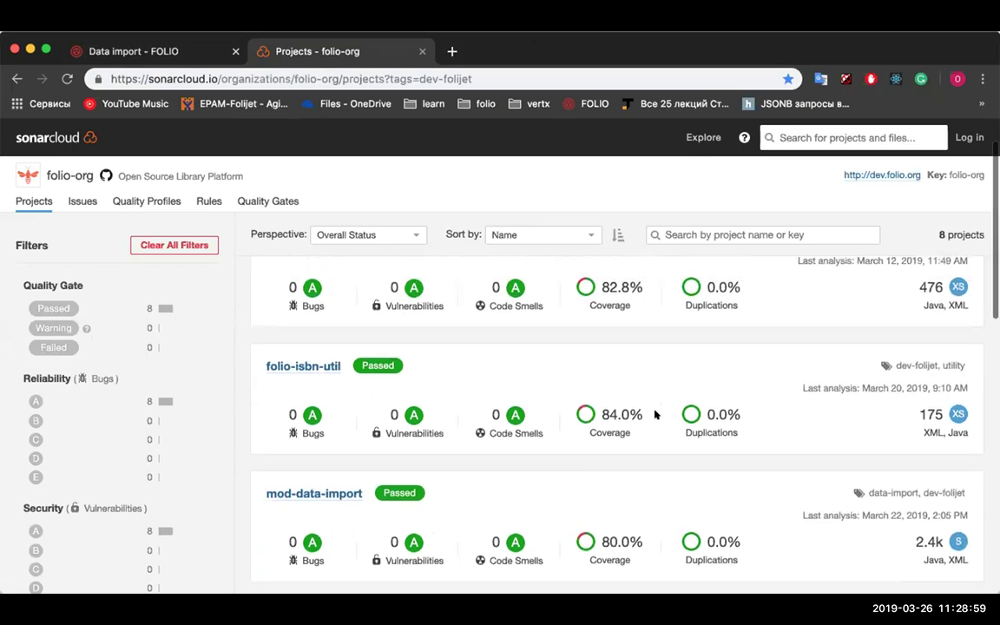
scroll(655, 415, down, 2)
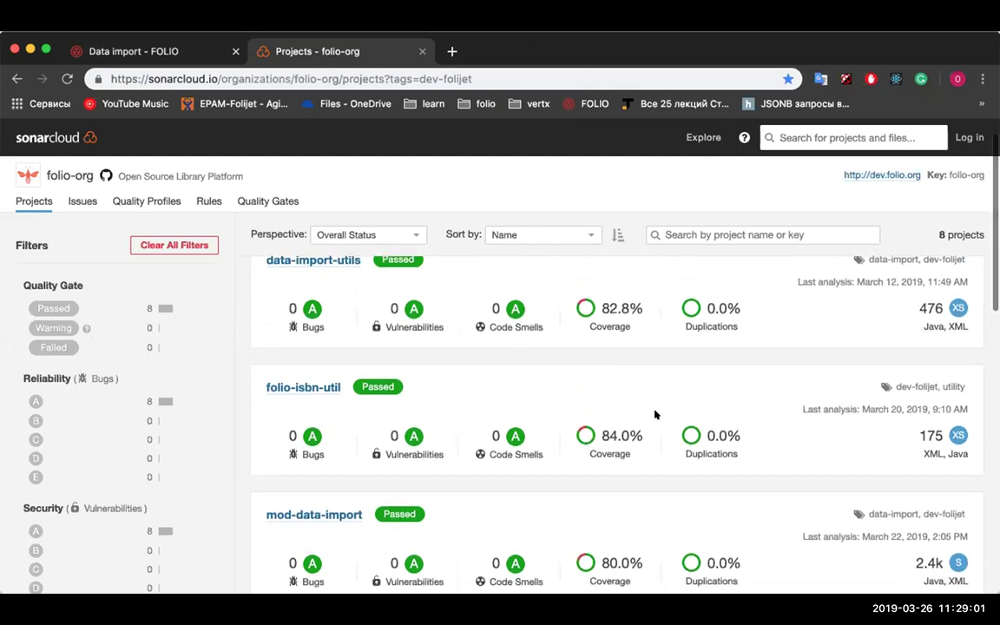
scroll(655, 415, down, 3)
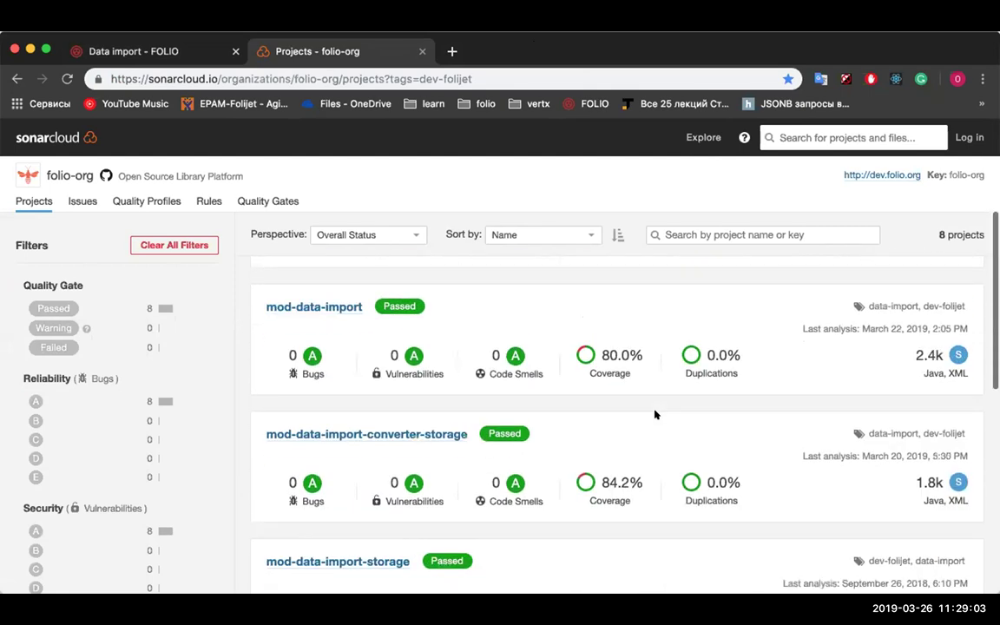
scroll(655, 414, down, 2)
scroll(656, 415, down, 3)
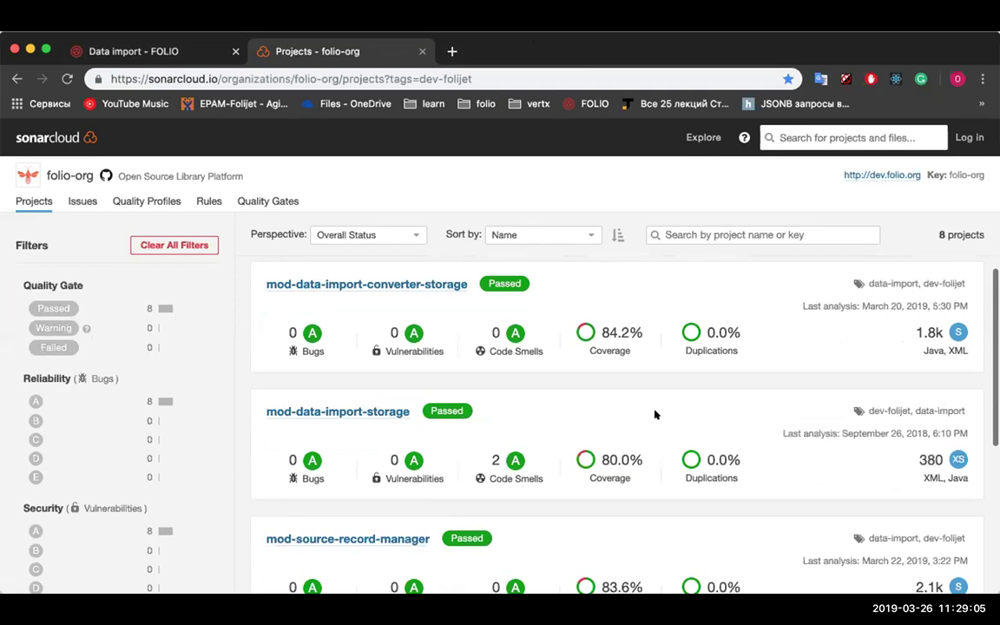
scroll(655, 415, up, 5)
scroll(655, 415, up, 2)
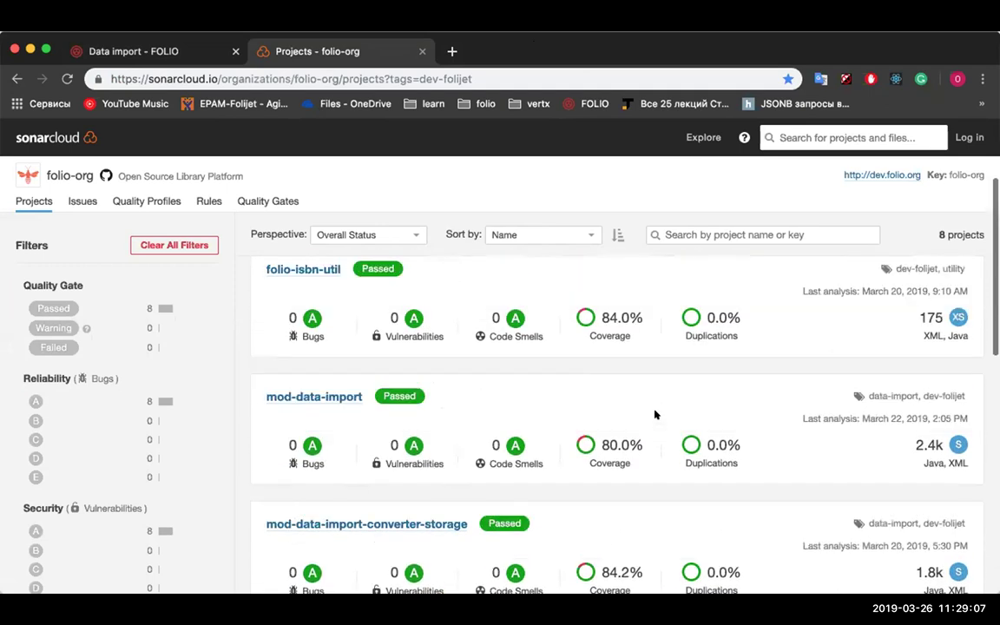
scroll(655, 415, up, 3)
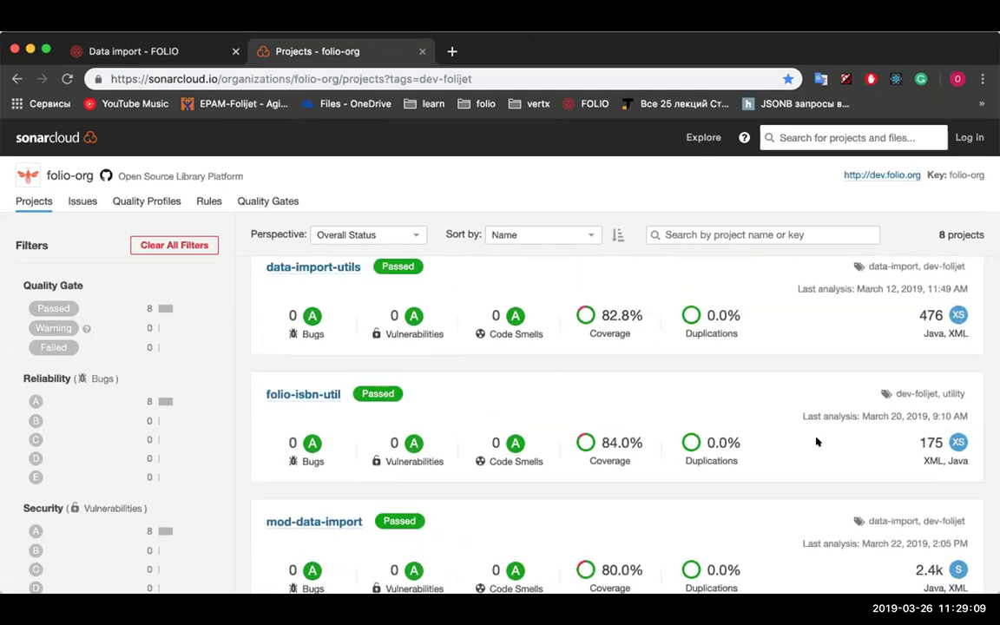
scroll(814, 439, down, 10)
scroll(816, 441, up, 10)
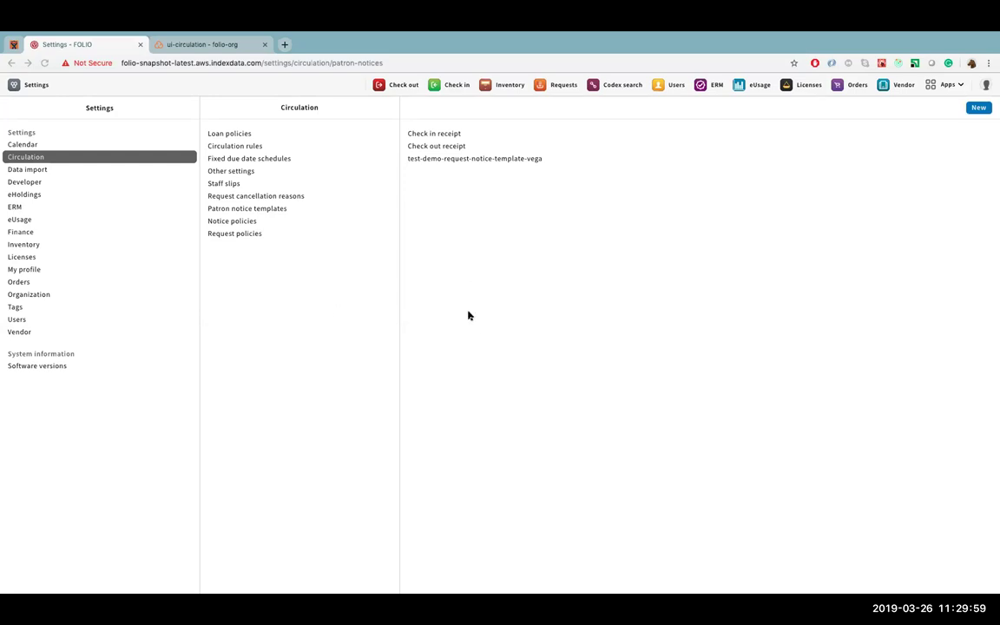
- Start a new patron notice template with test-demo-loan-notice-template as both its name and its description
click(979, 108)
click(105, 146)
click(111, 226)
click(89, 202)
text(test-demo-loan-notice-template)
- Fill in the notice's email subject and body with test-demo-loan-notice-template
click(96, 296)
text(test-demo-loan-notice-template)
click(141, 356)
text(test-demo-loan-notice-template)
- Set the notice template's category to Loan and save the new template
click(74, 246)
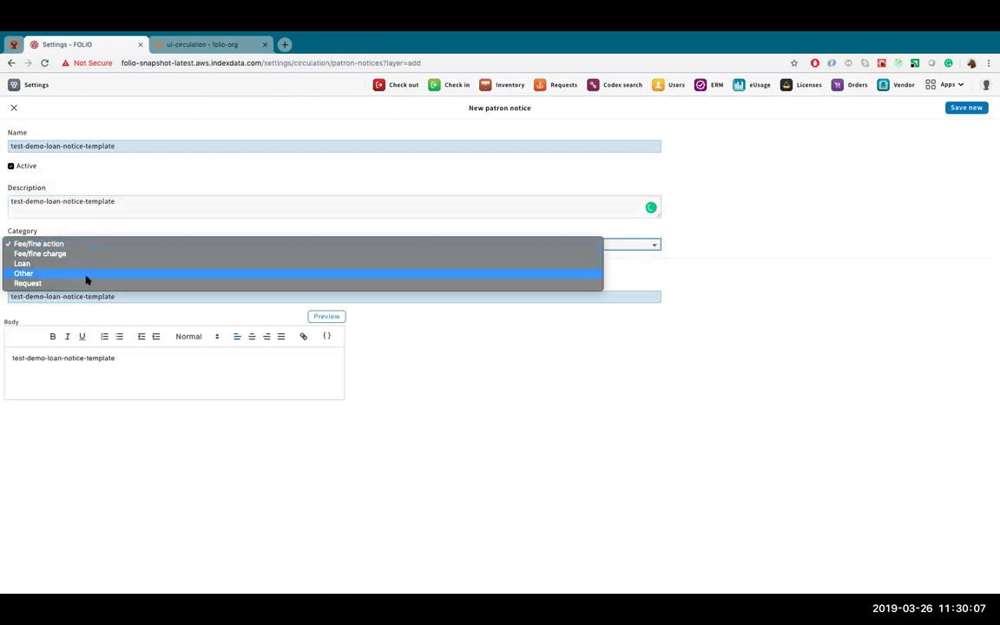
key(Escape)
click(966, 108)
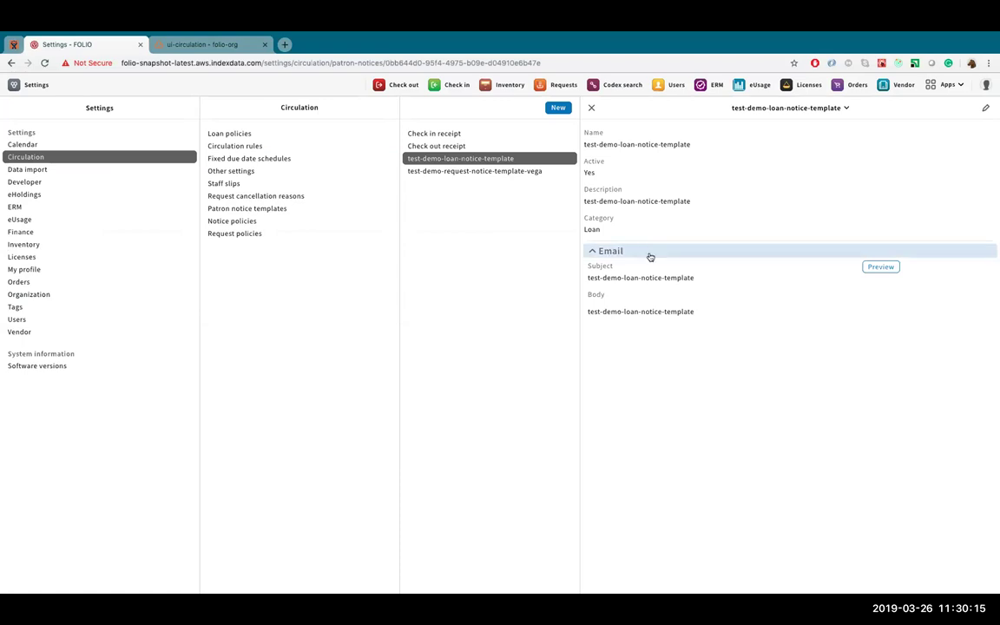
- Start a new circulation notice policy and name it test-demo-loan-notice-template
click(272, 221)
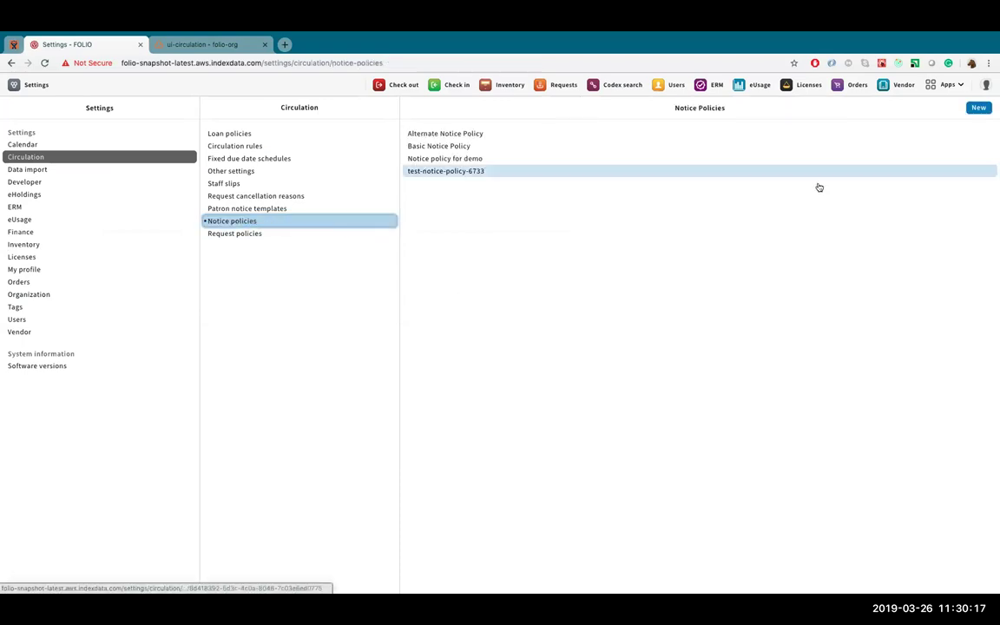
click(978, 107)
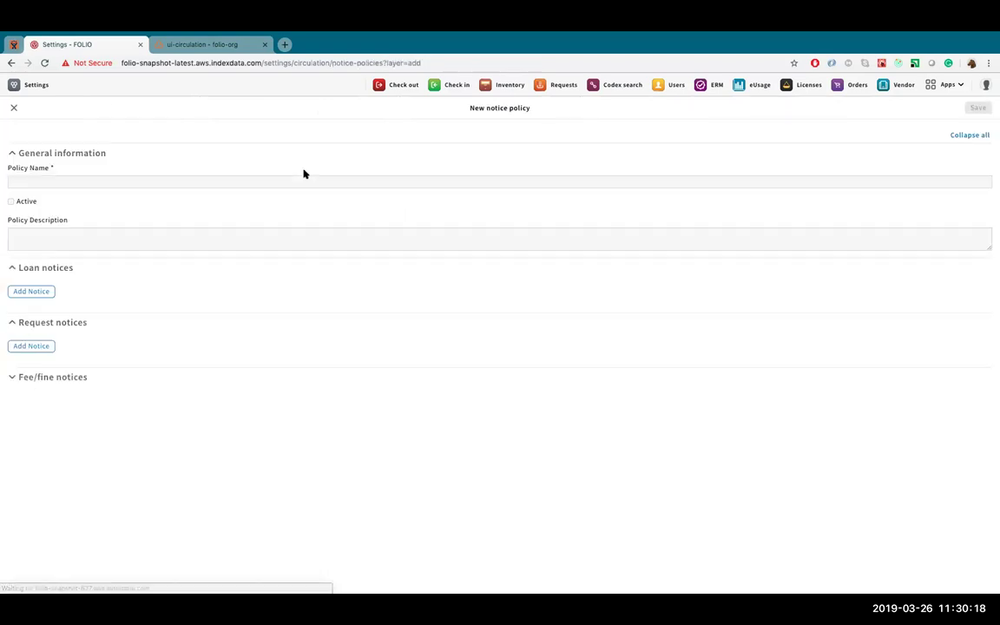
click(85, 184)
key(Down)
key(Return)
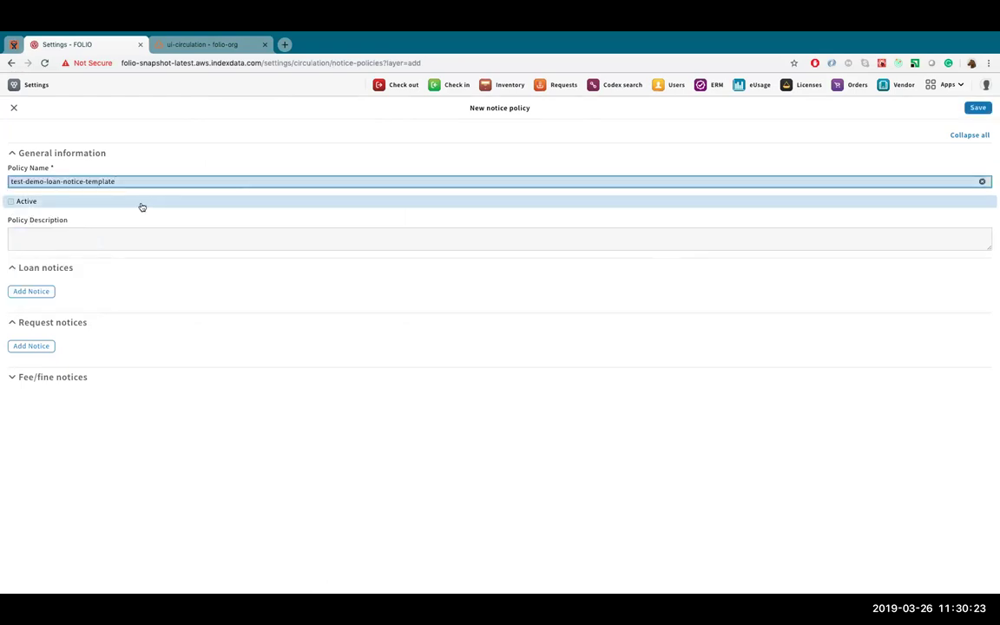
- Add a loan notice using test-demo-loan-notice-template, with Email format and Loan due date/time as the triggering event
click(47, 292)
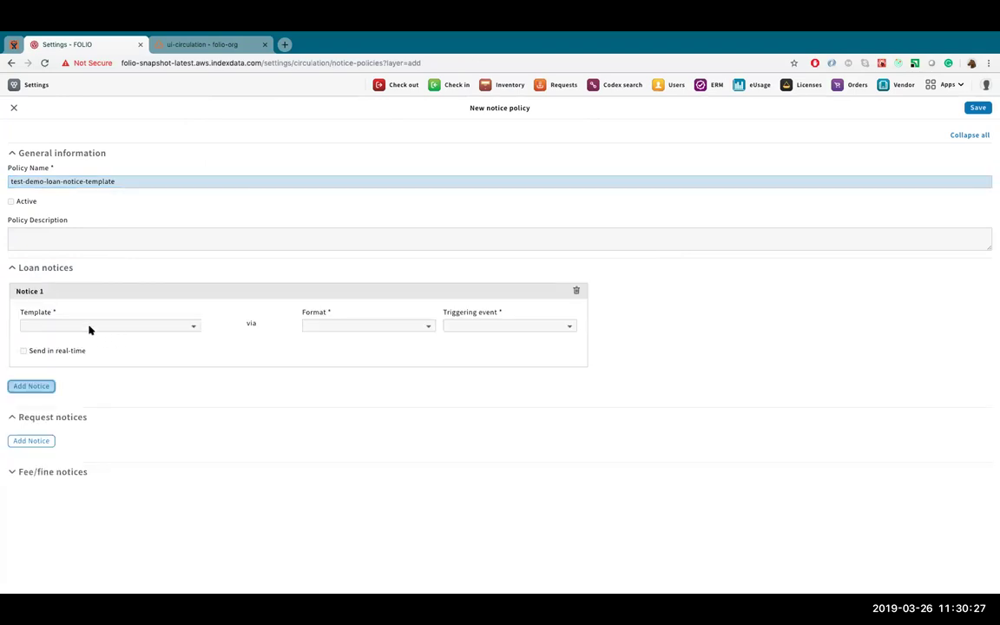
click(95, 326)
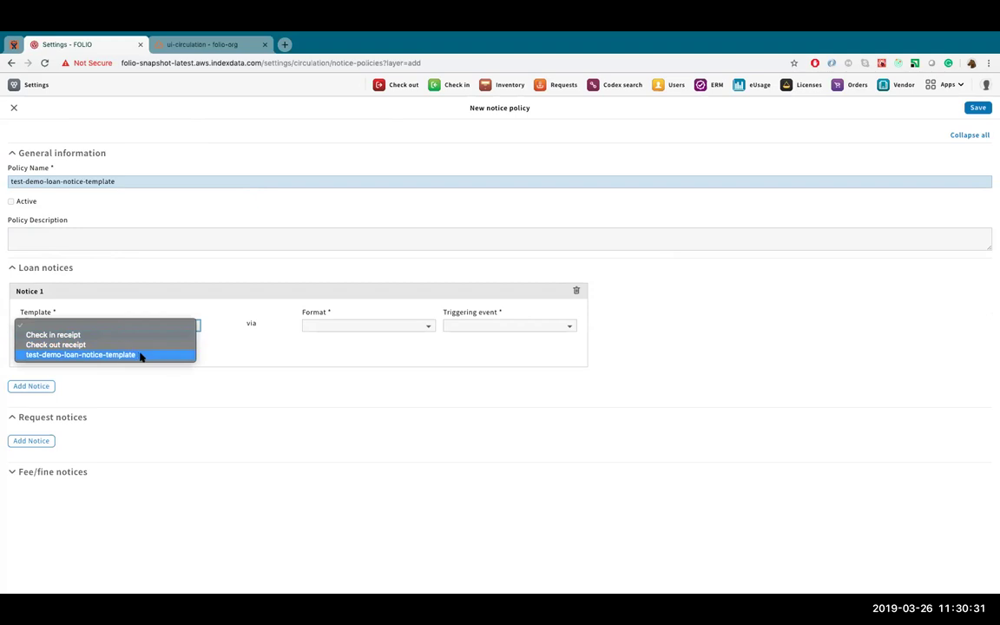
click(139, 355)
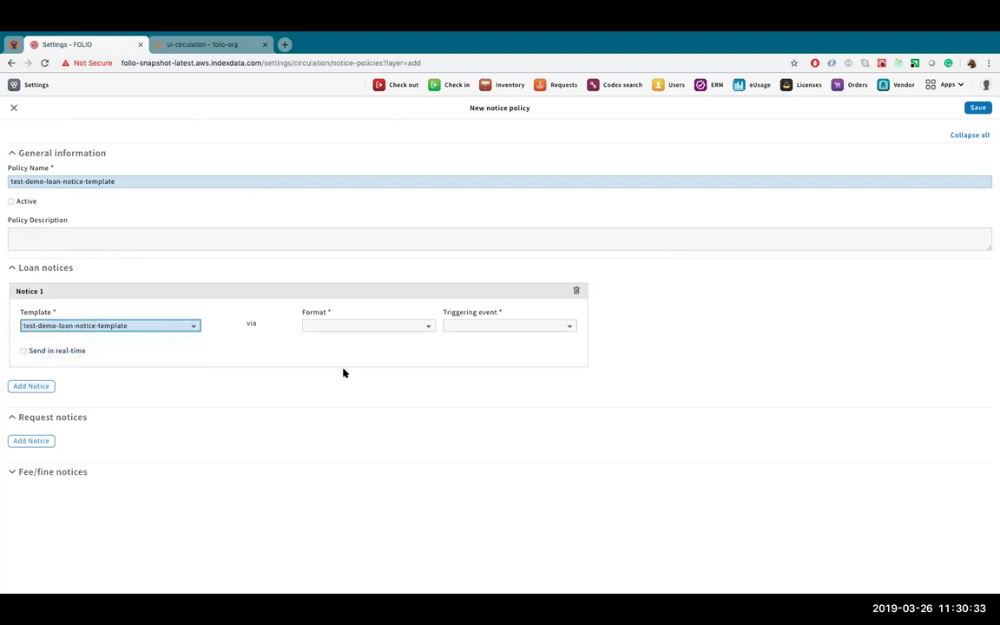
click(366, 327)
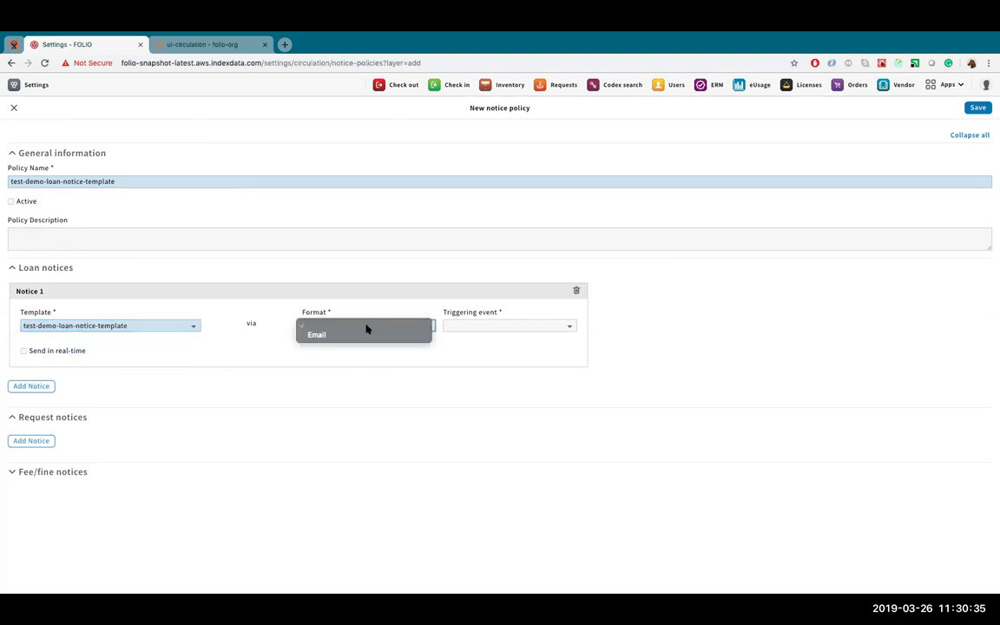
click(359, 337)
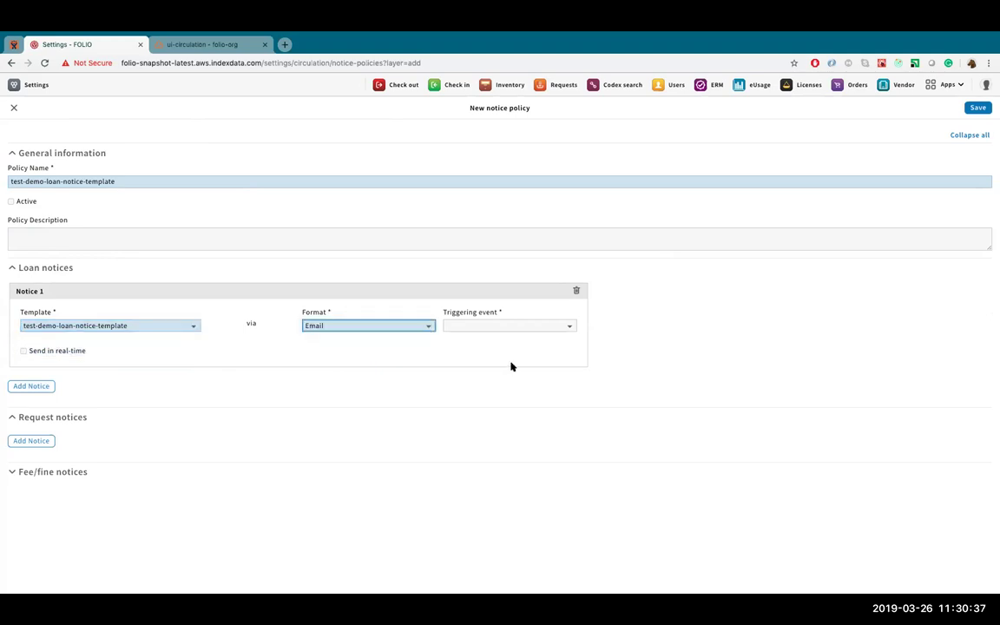
click(532, 326)
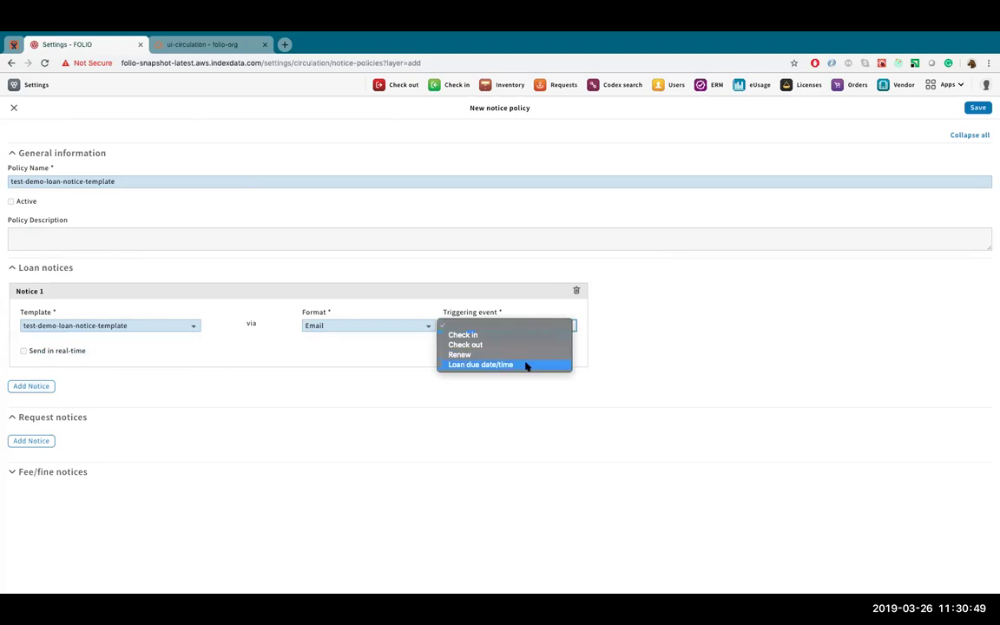
click(525, 365)
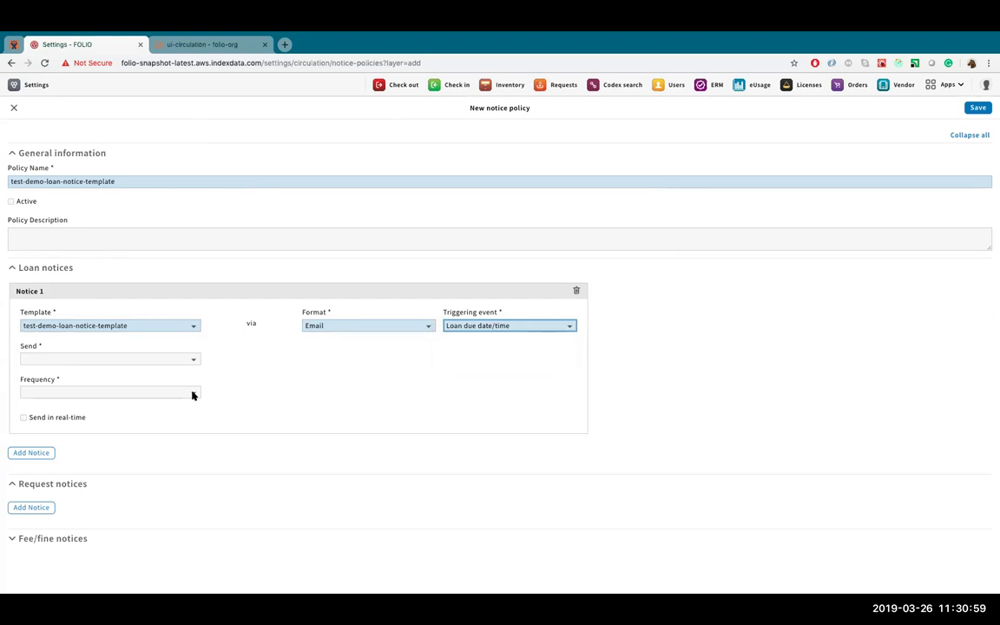
- Set the loan notice to be sent Before the due date by 2 Hour(s)
click(38, 359)
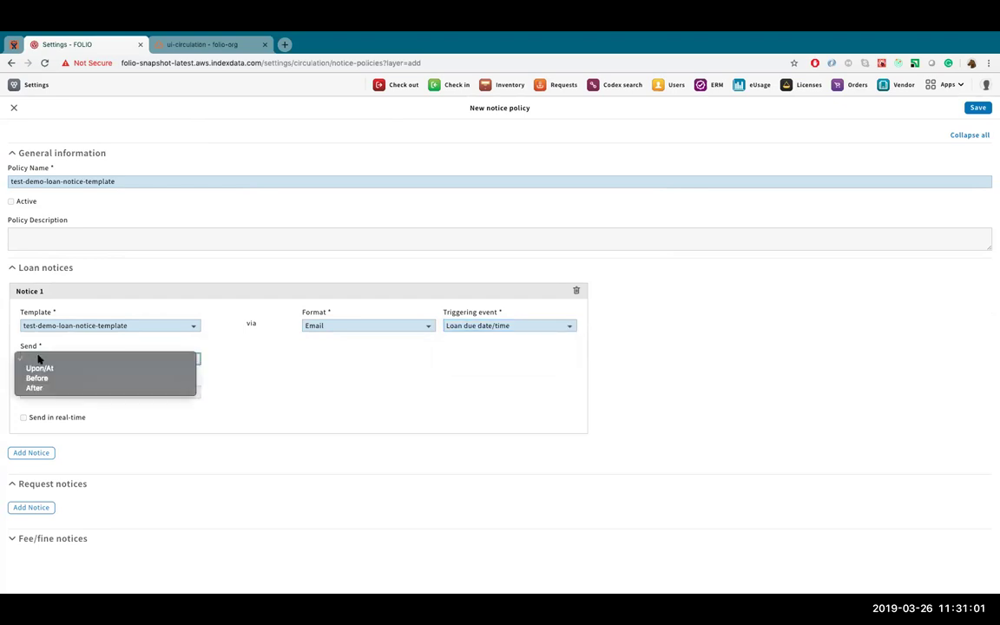
click(52, 377)
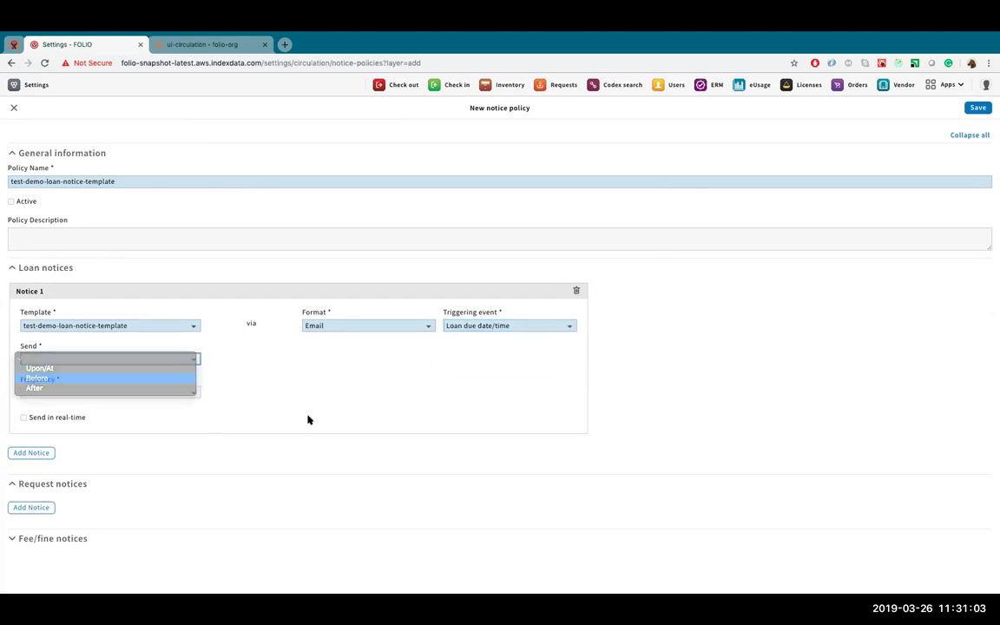
click(316, 358)
text(2)
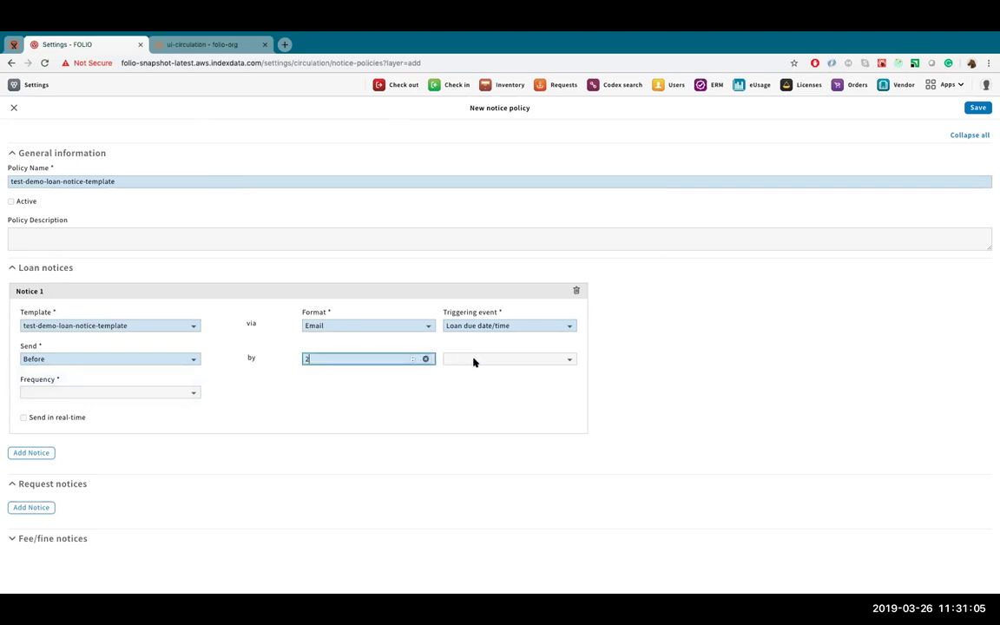
click(460, 358)
click(474, 378)
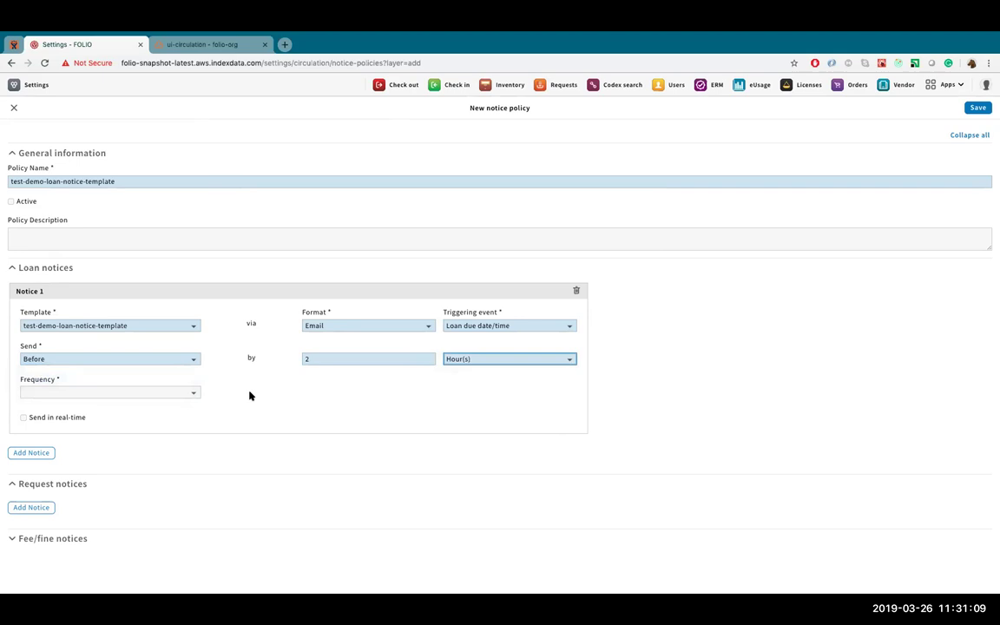
- Set the loan notice's frequency to Recurring, repeating every 2 Day(s)
click(125, 392)
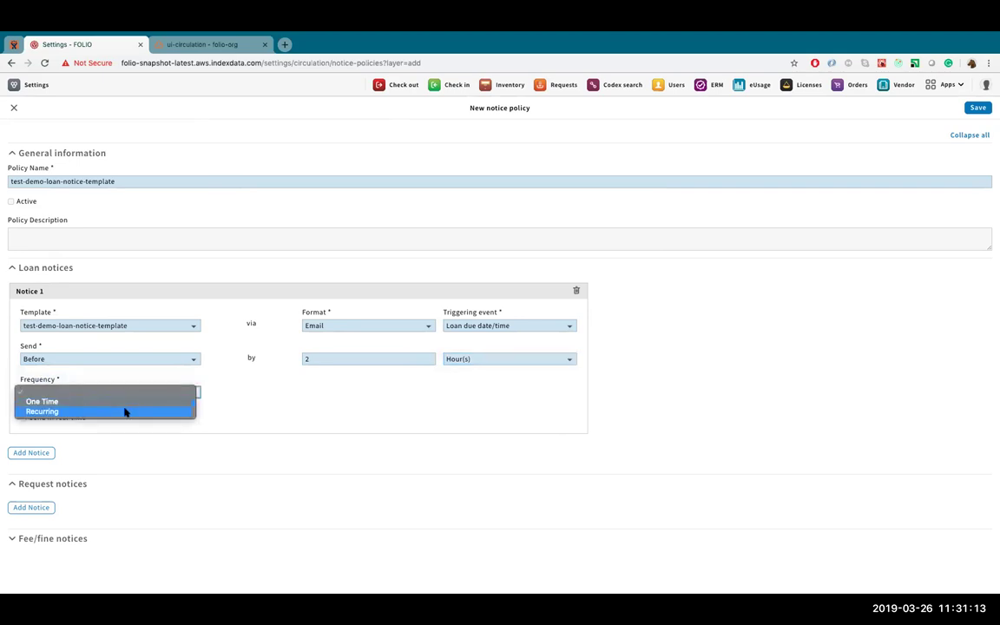
click(125, 412)
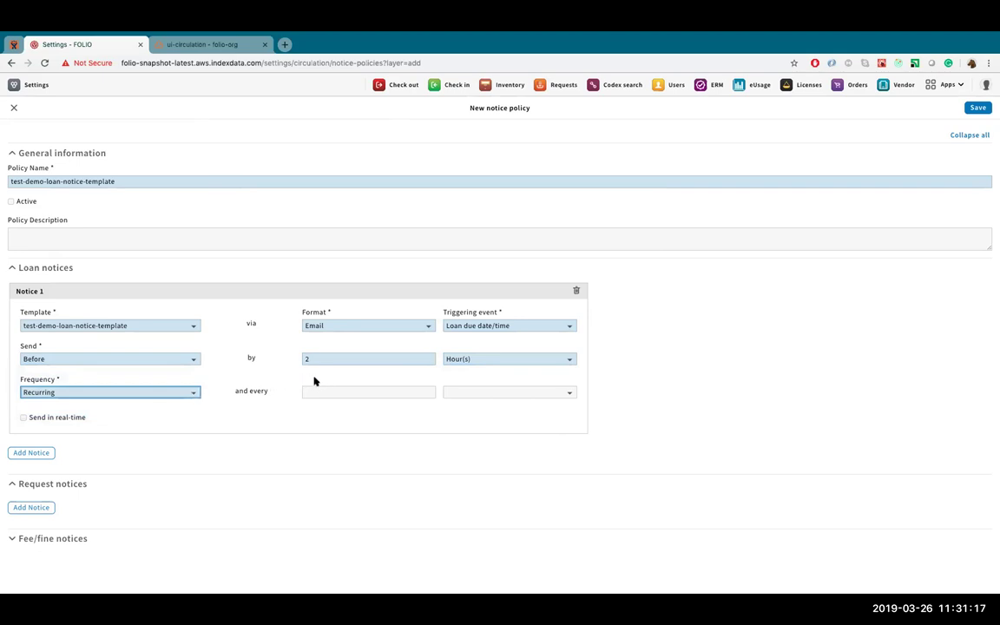
click(366, 392)
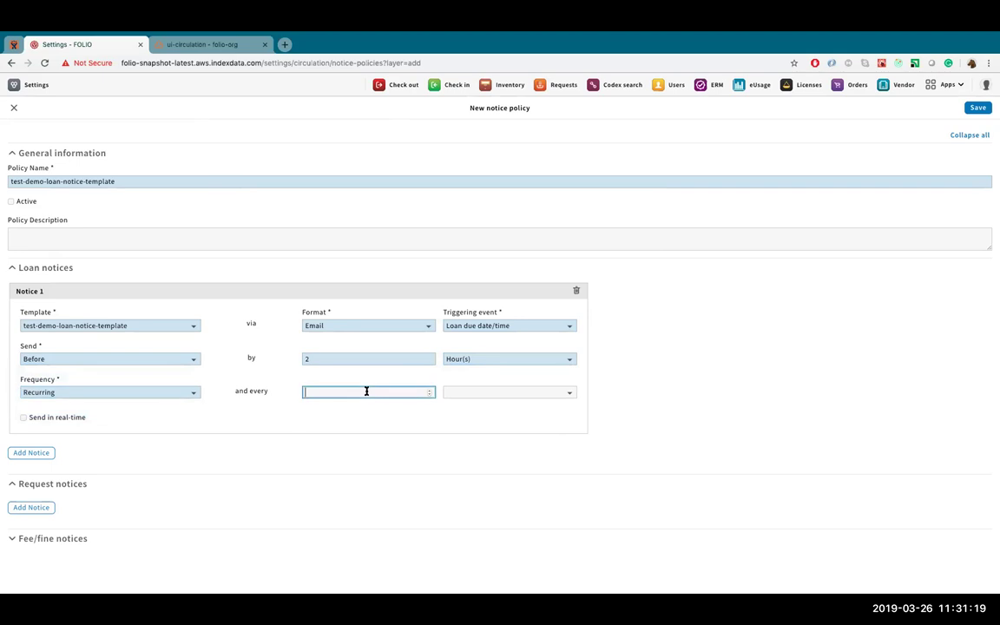
text(2)
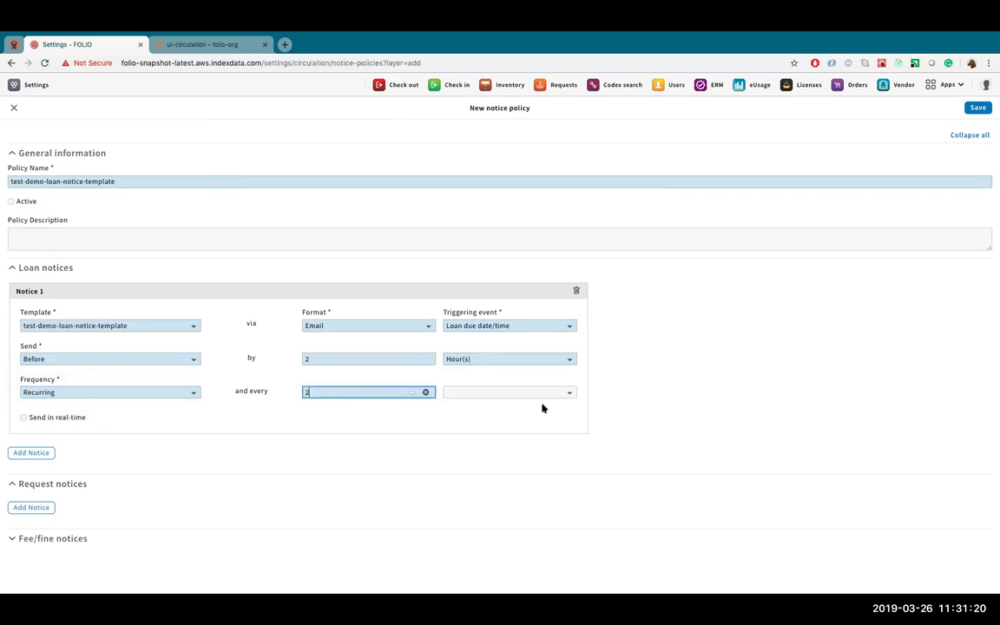
click(497, 393)
click(497, 422)
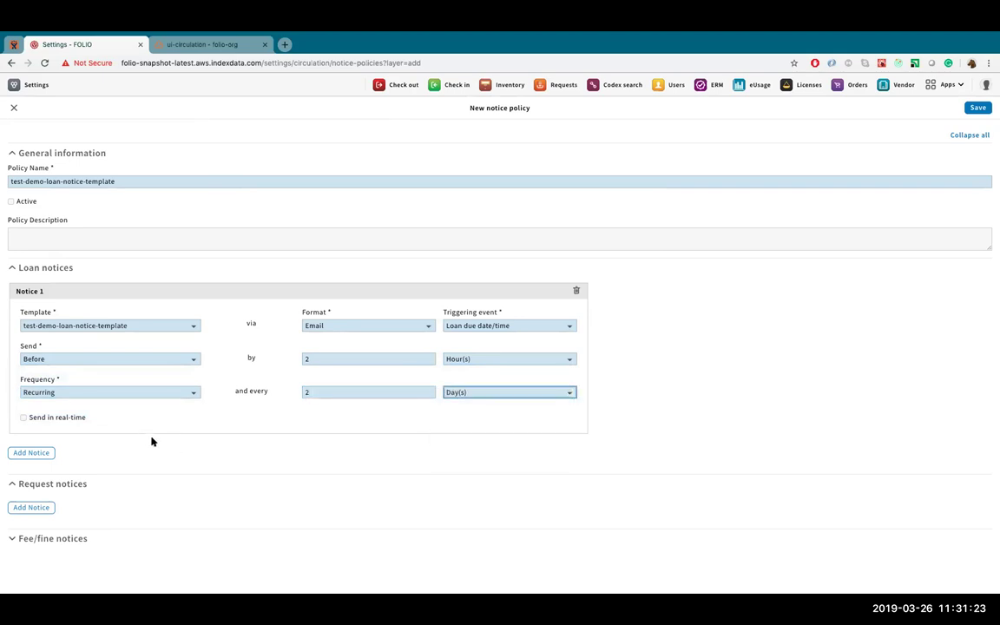
- Add a request notice using test-demo-request-notice-template-vega, with Email format and Page as the triggering event
click(32, 507)
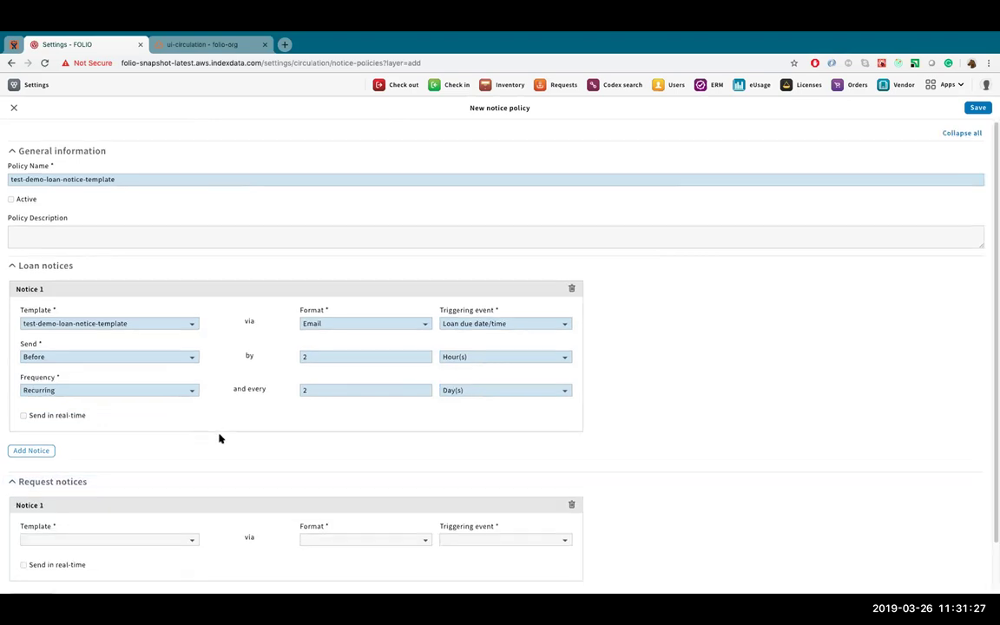
scroll(220, 438, down, 1)
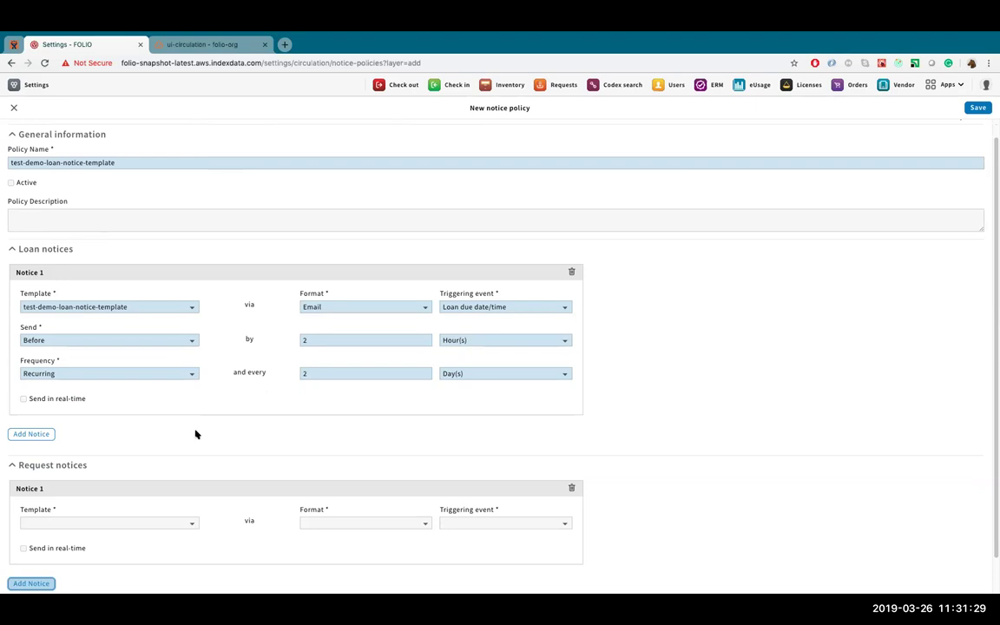
scroll(208, 456, down, 2)
click(184, 483)
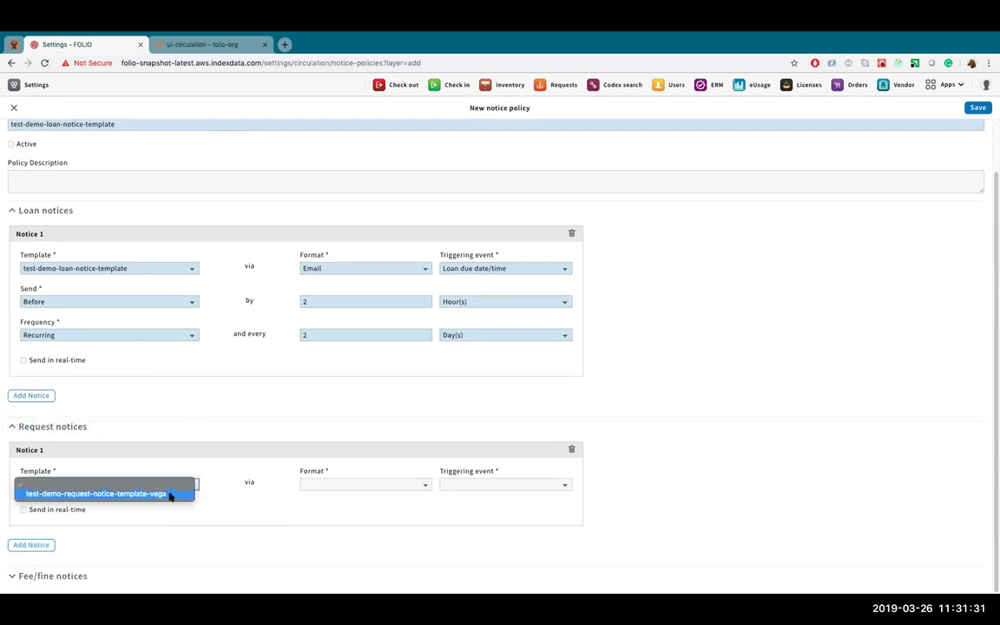
click(169, 494)
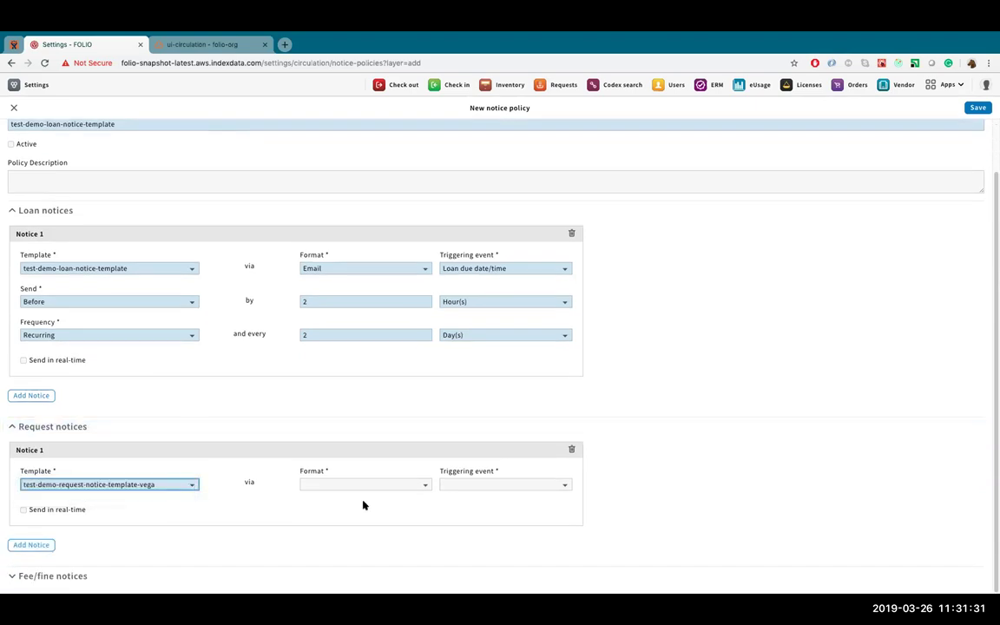
click(516, 486)
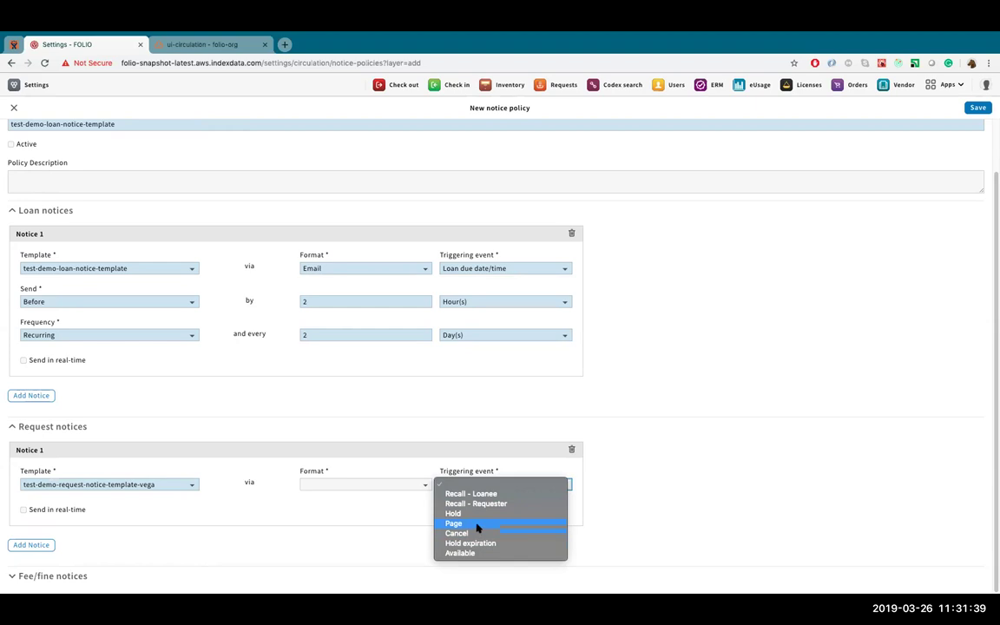
click(425, 490)
click(424, 490)
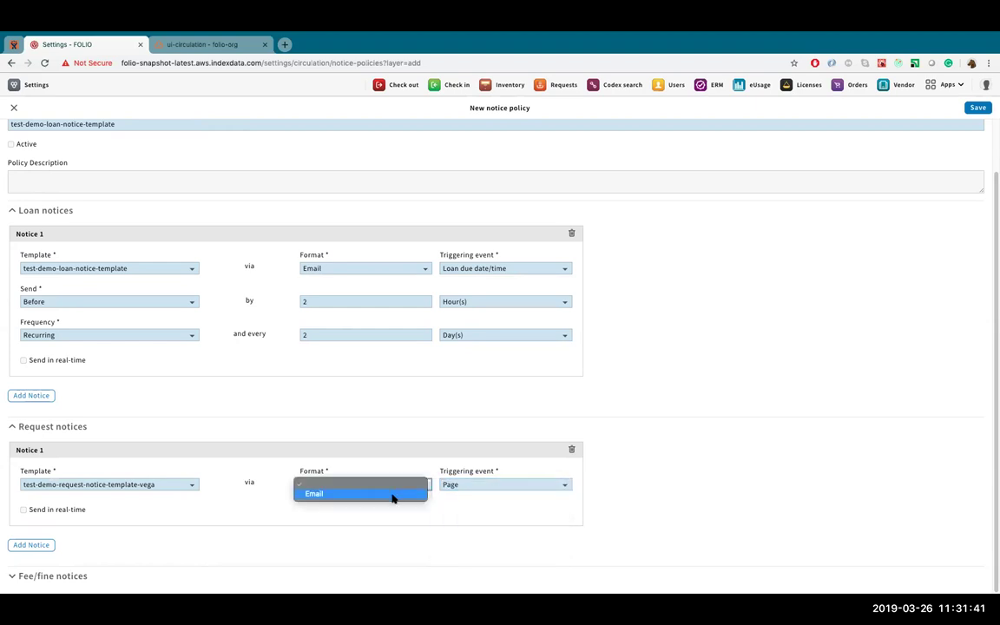
click(393, 494)
click(960, 148)
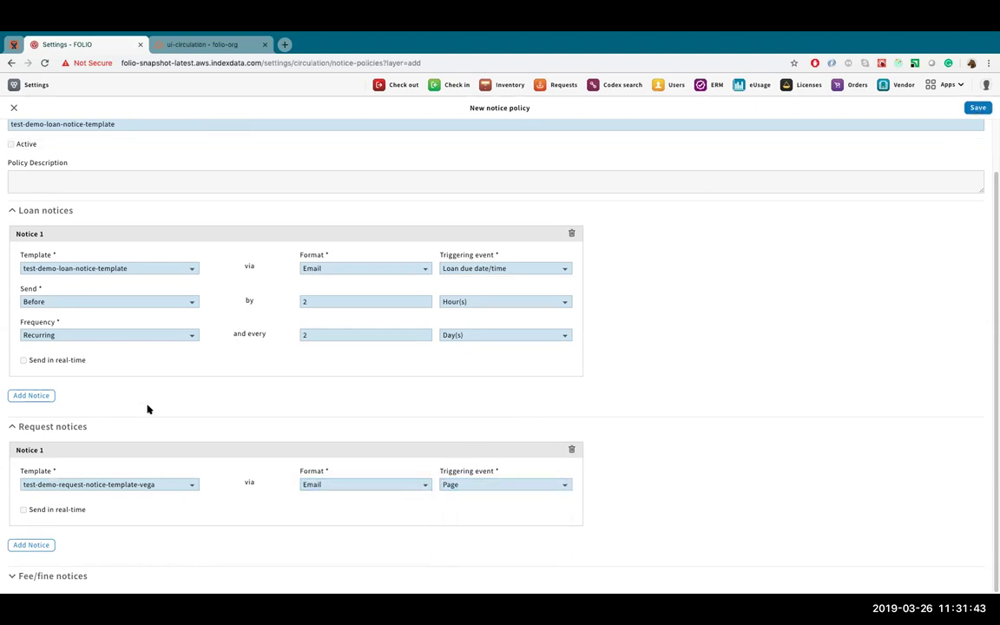
- Save the notice policy, close the blank new-policy form and review the saved policy's loan and request notices
scroll(848, 237, up, 3)
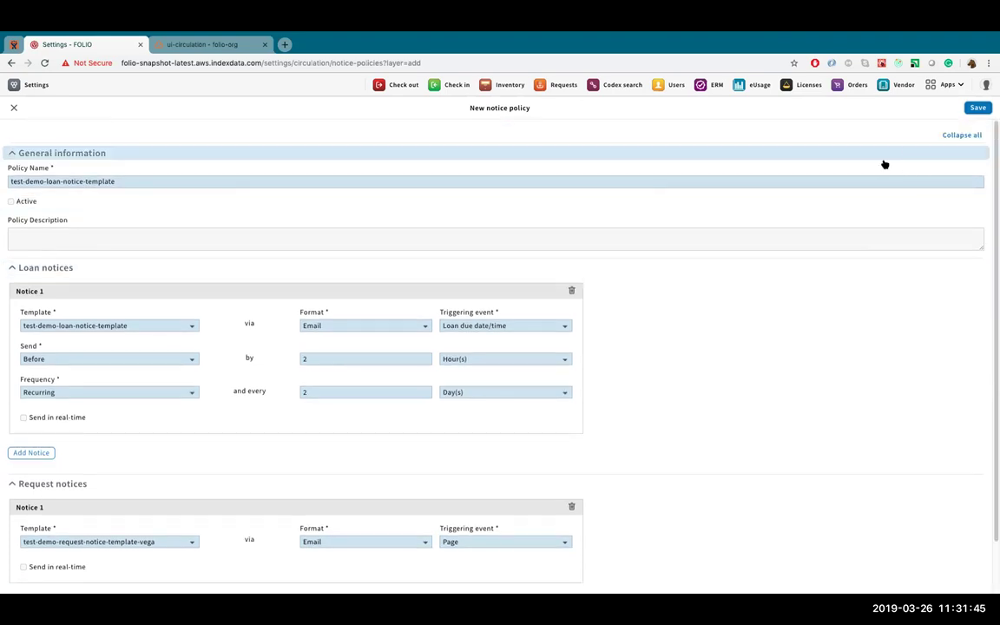
click(978, 108)
click(978, 107)
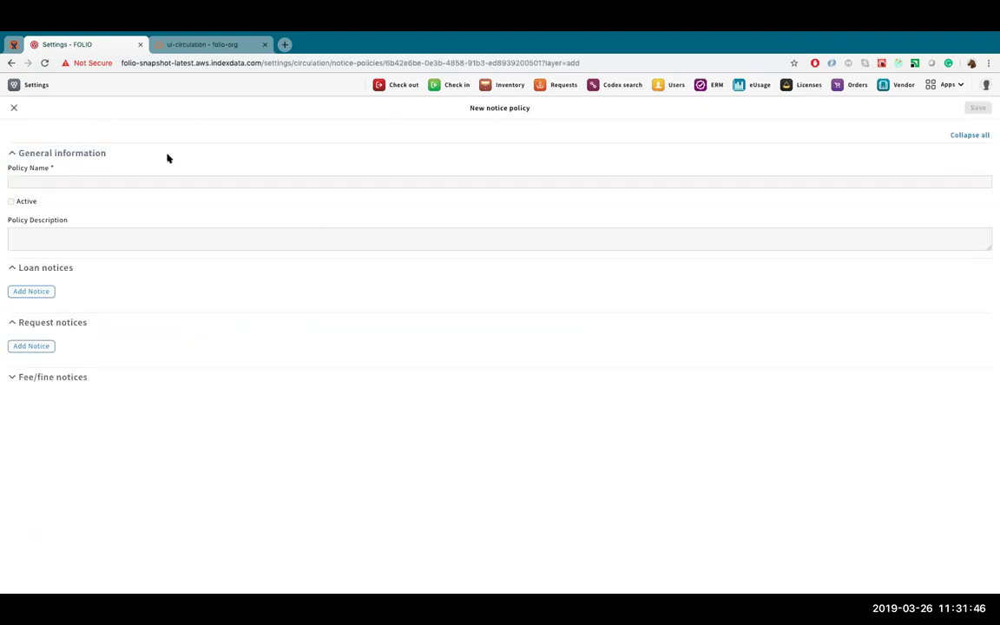
click(14, 108)
scroll(690, 302, down, 1)
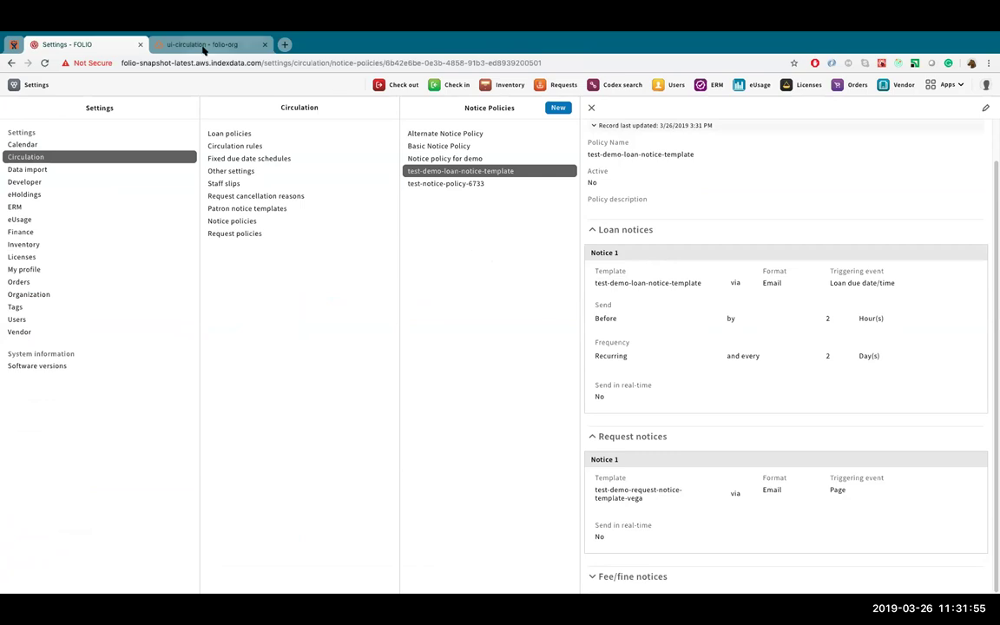
key(ctrl+Tab)
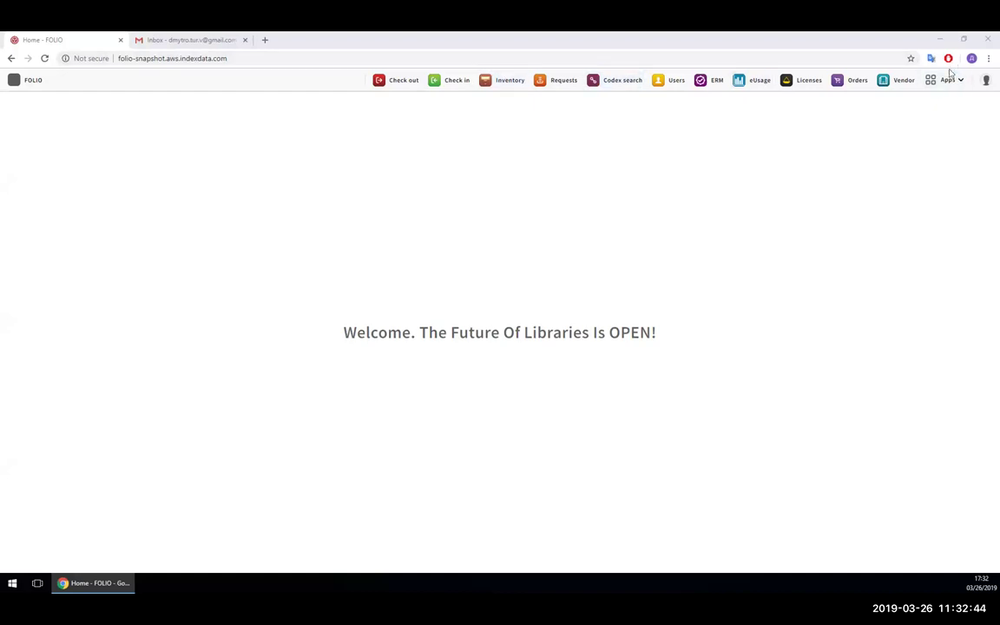
- Open the Check in receipt template among the Circulation patron notice templates and preview its email
click(950, 79)
click(830, 276)
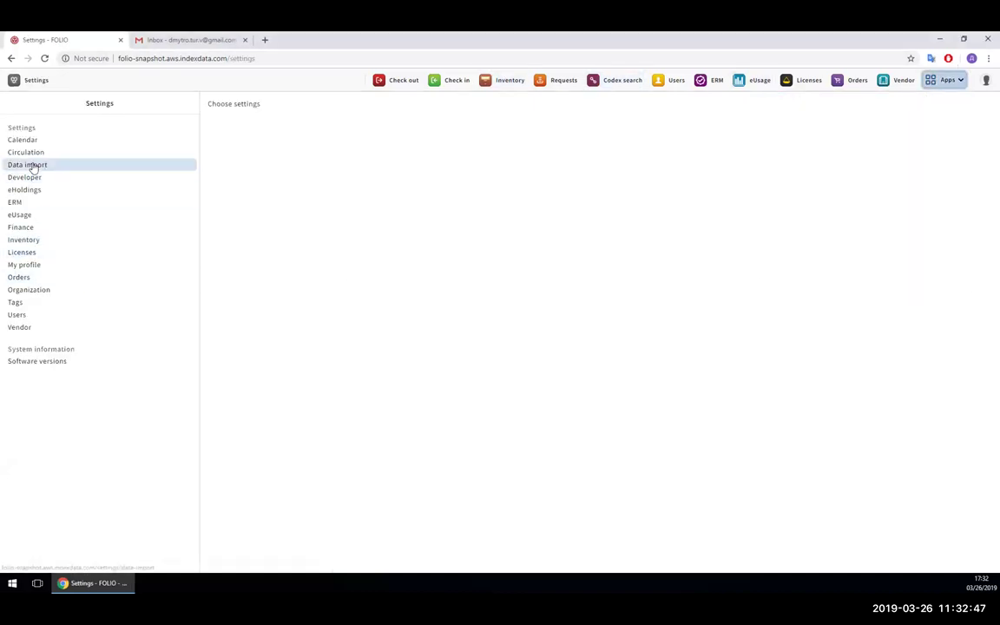
click(38, 155)
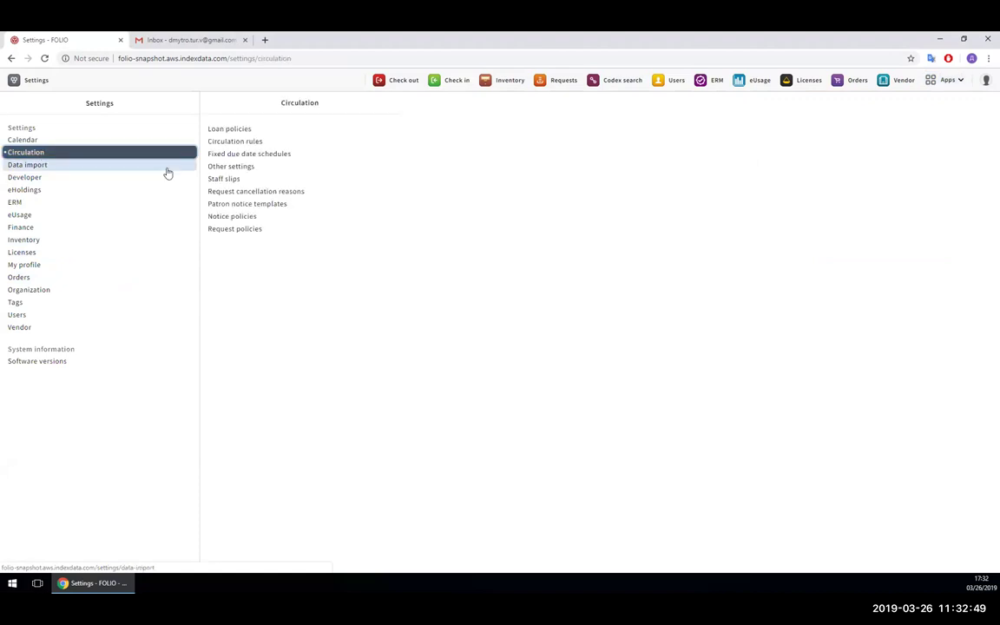
click(250, 206)
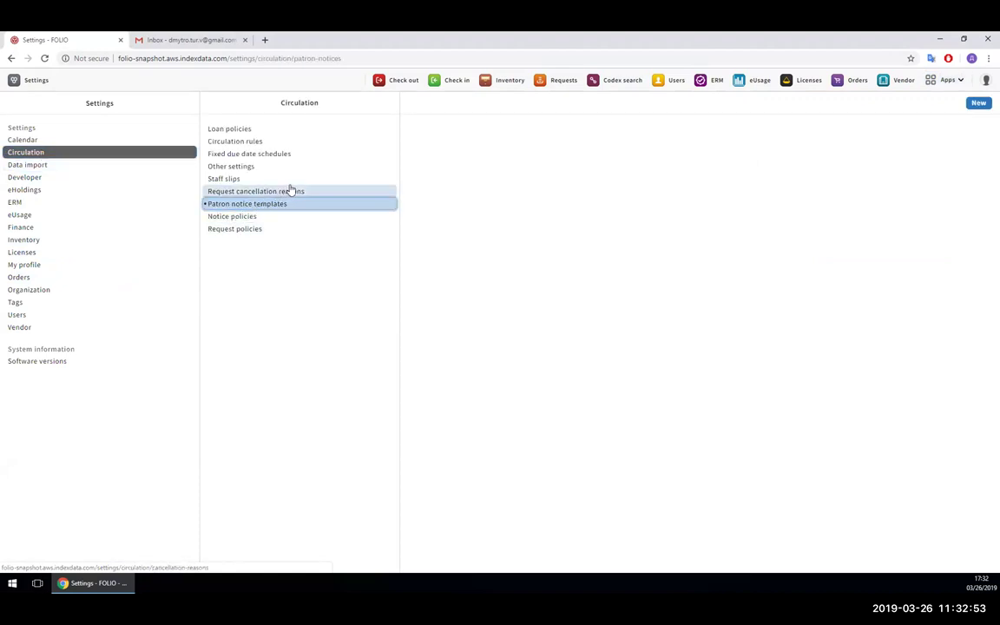
click(459, 129)
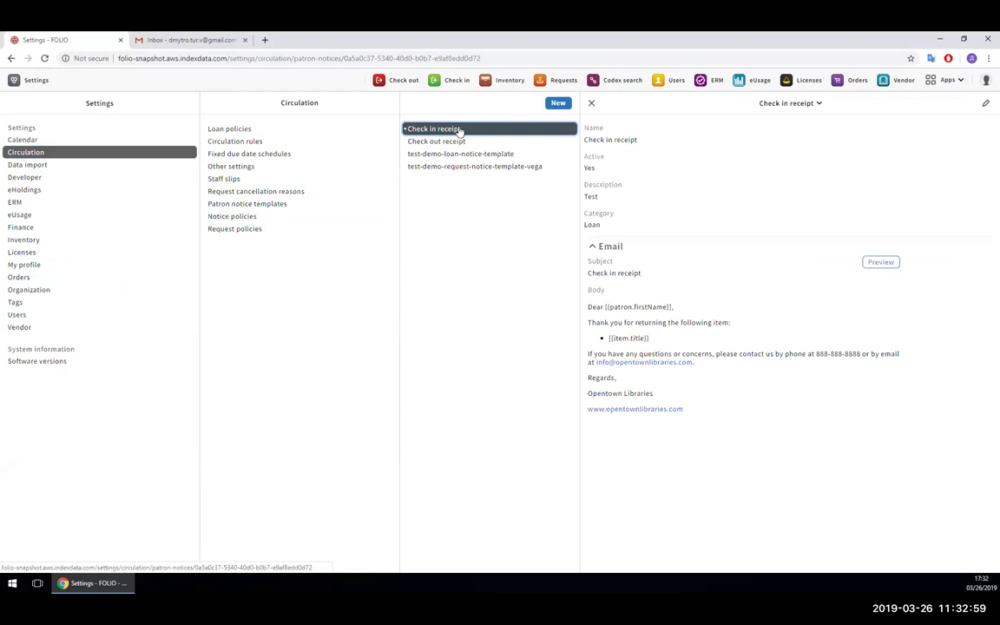
click(885, 265)
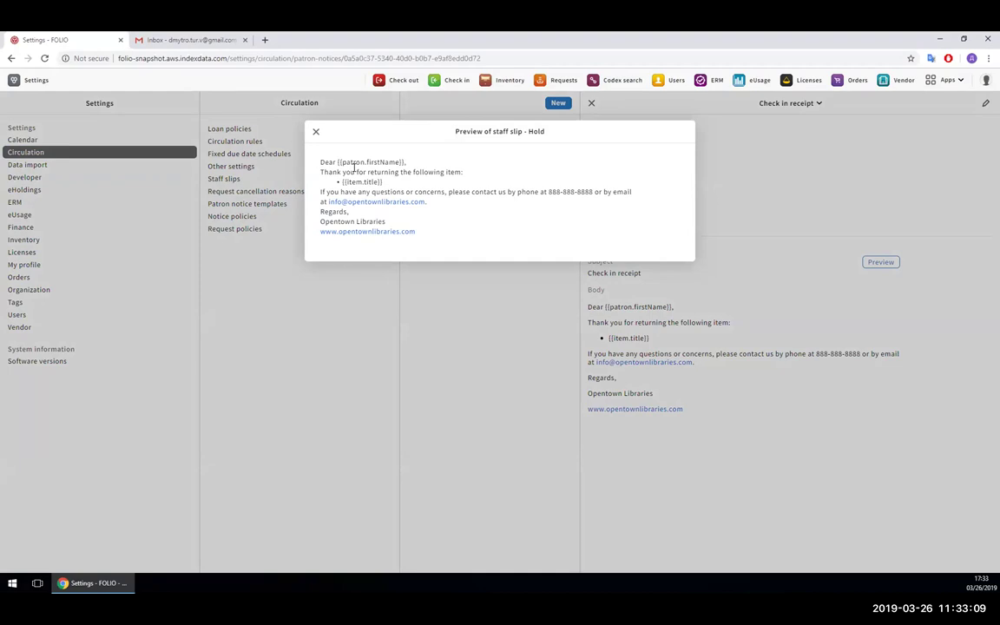
- Close the Check in receipt preview and open the Check out receipt patron notice template for review
click(315, 132)
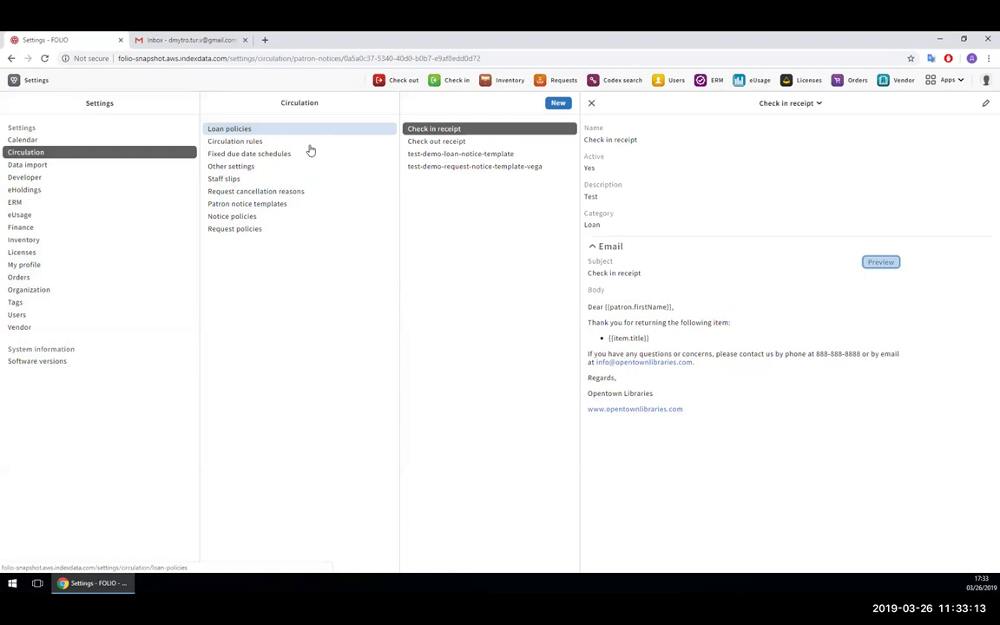
click(415, 143)
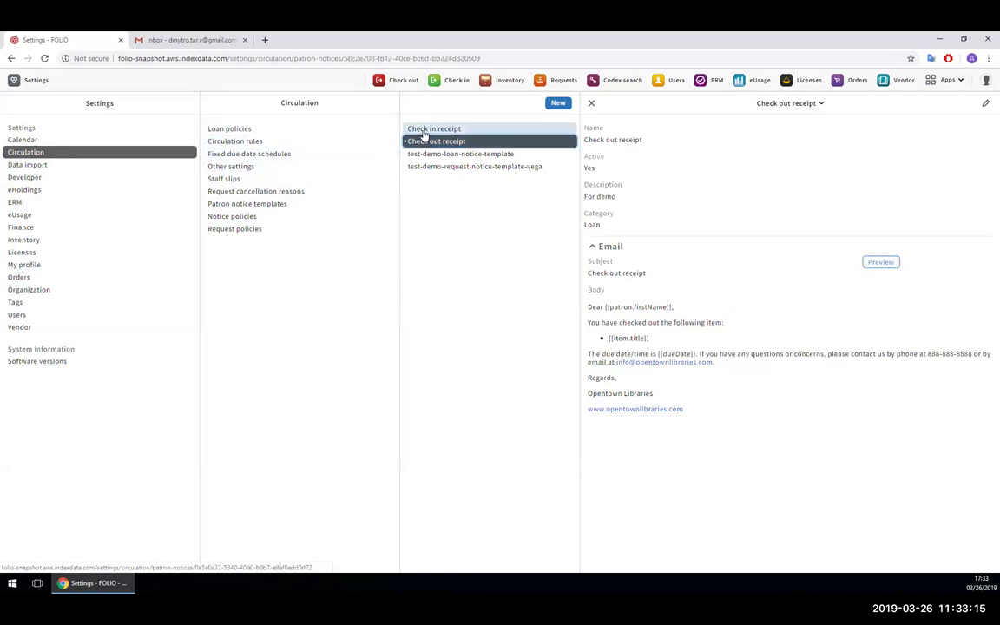
click(423, 129)
click(429, 143)
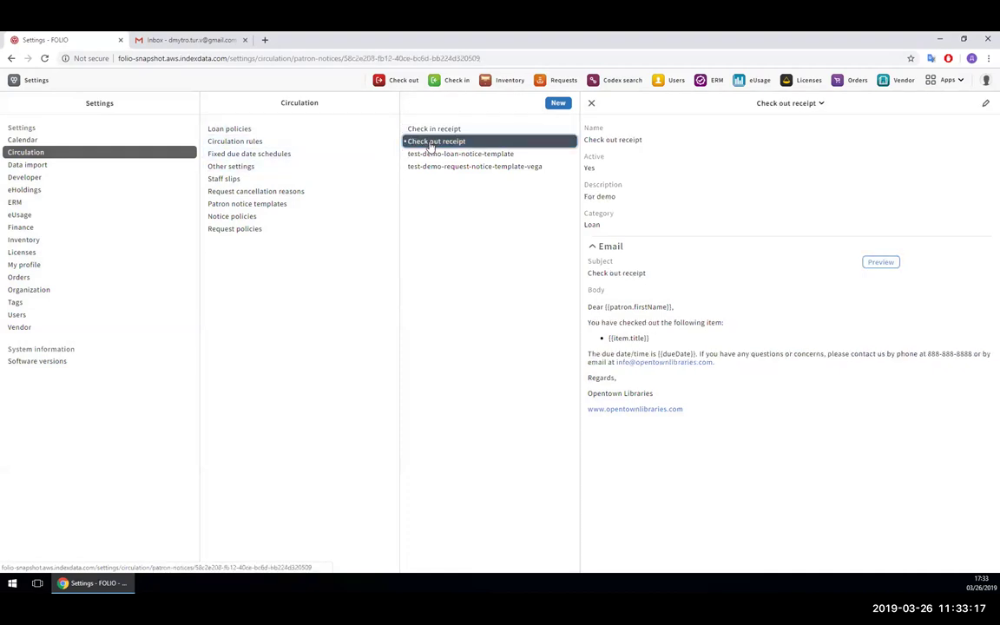
- Review the loan notices in the "Notice policy for demo" policy and its use in the circulation rules
click(269, 217)
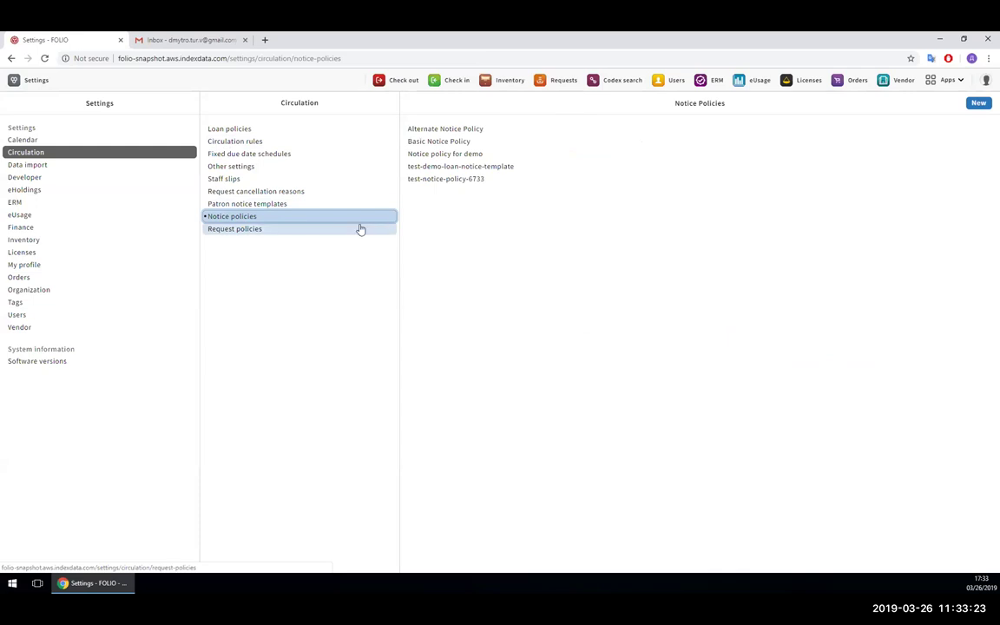
click(452, 155)
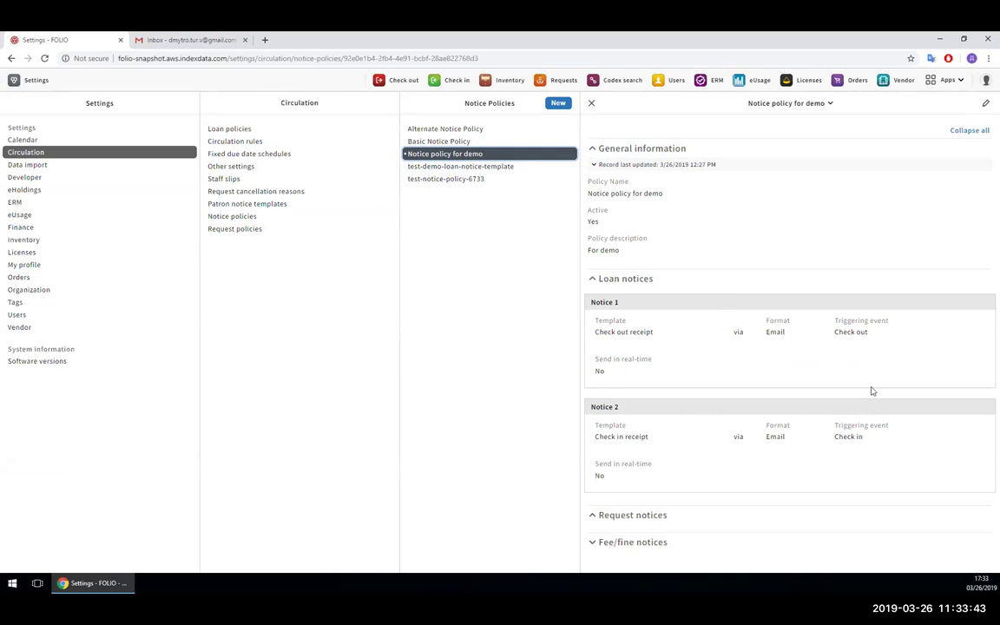
click(249, 142)
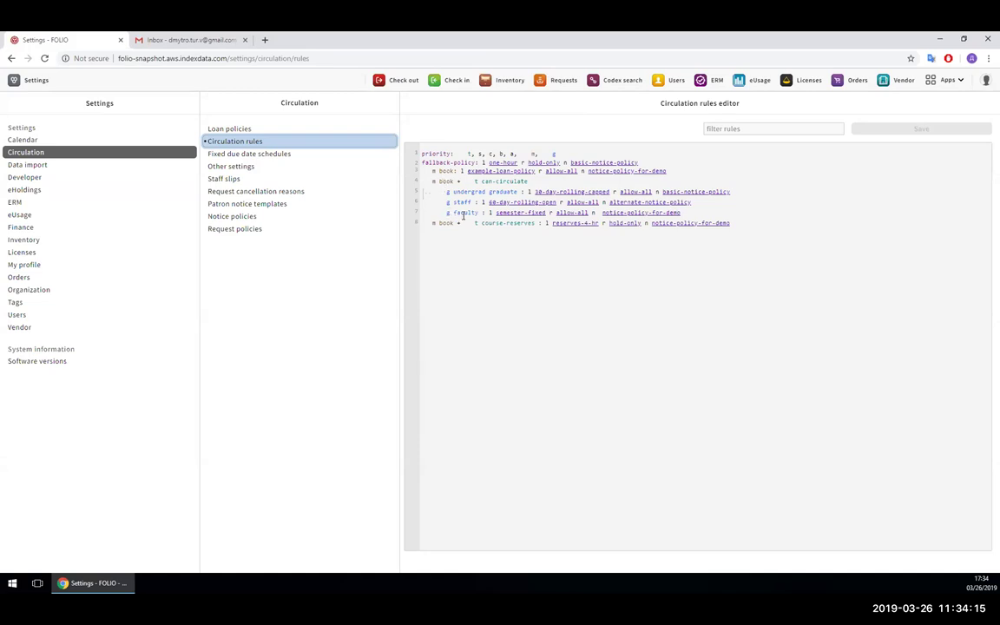
click(395, 80)
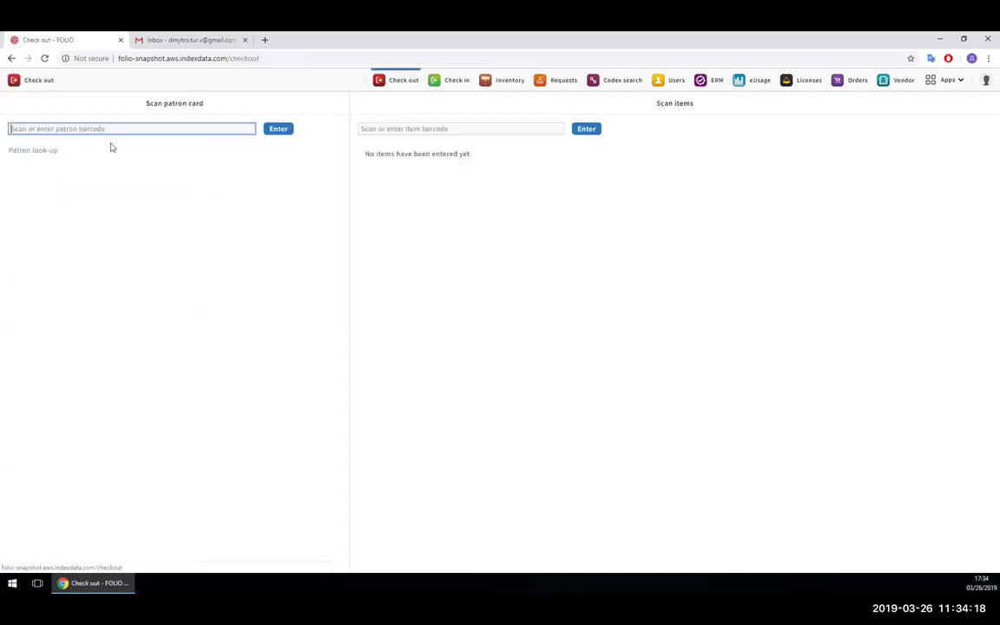
click(48, 150)
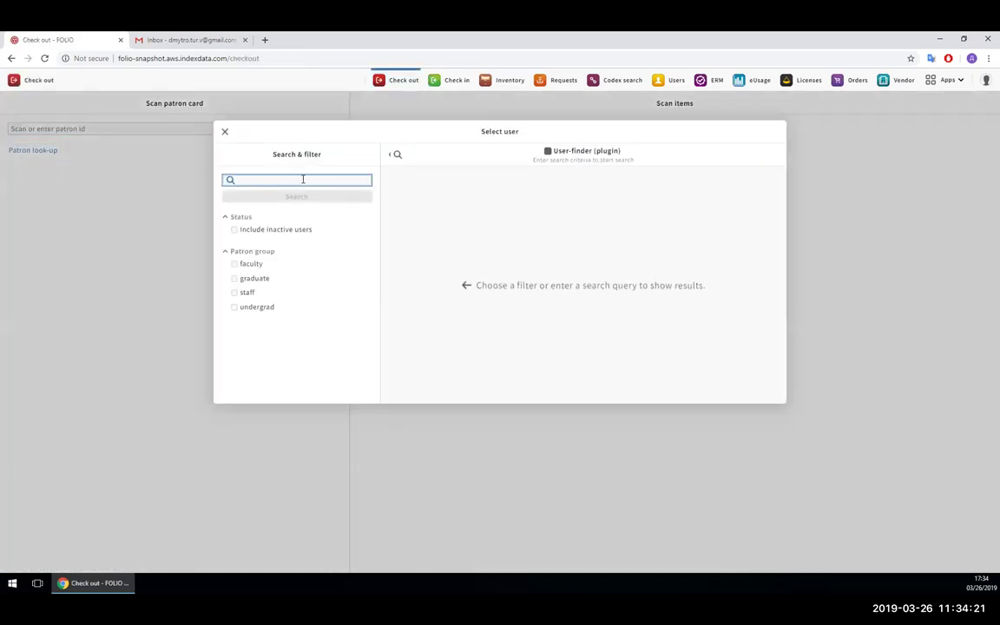
text(tur)
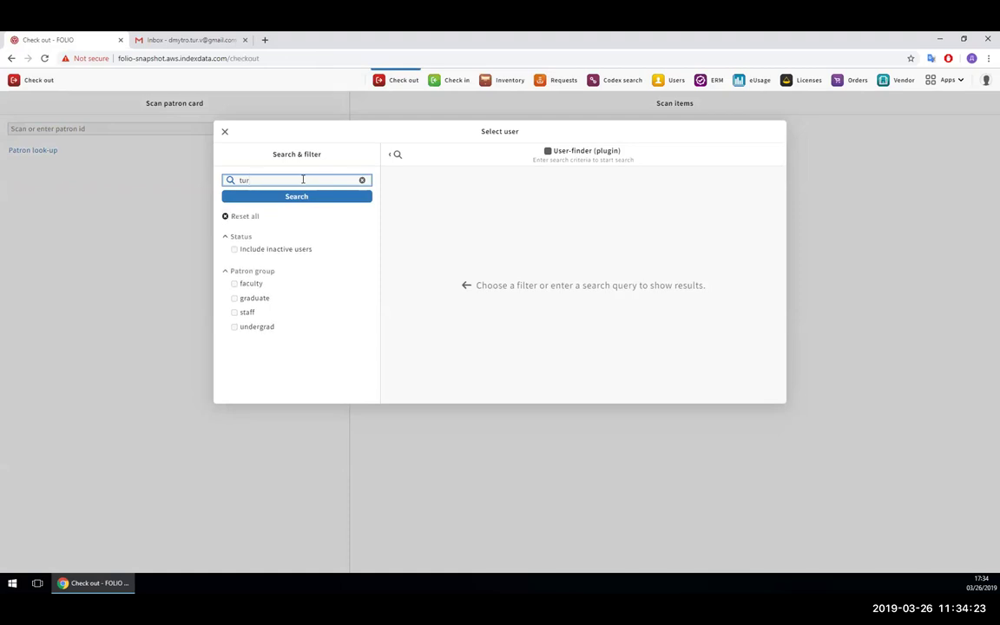
click(421, 204)
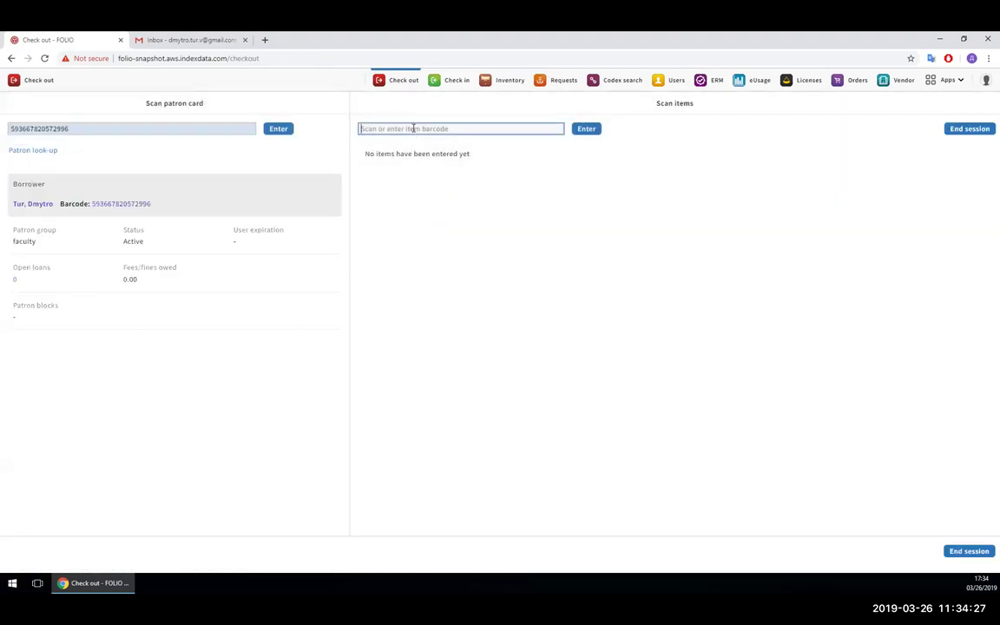
key(ctrl+v)
click(584, 129)
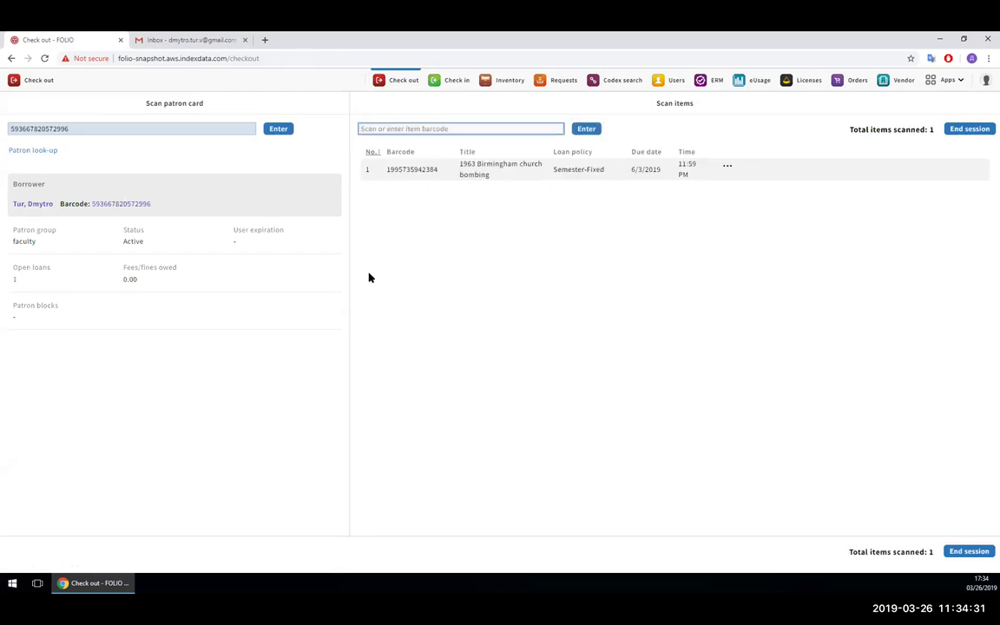
- Switch to Gmail, refresh the inbox and examine the patron's name in the Check out receipt email
click(202, 39)
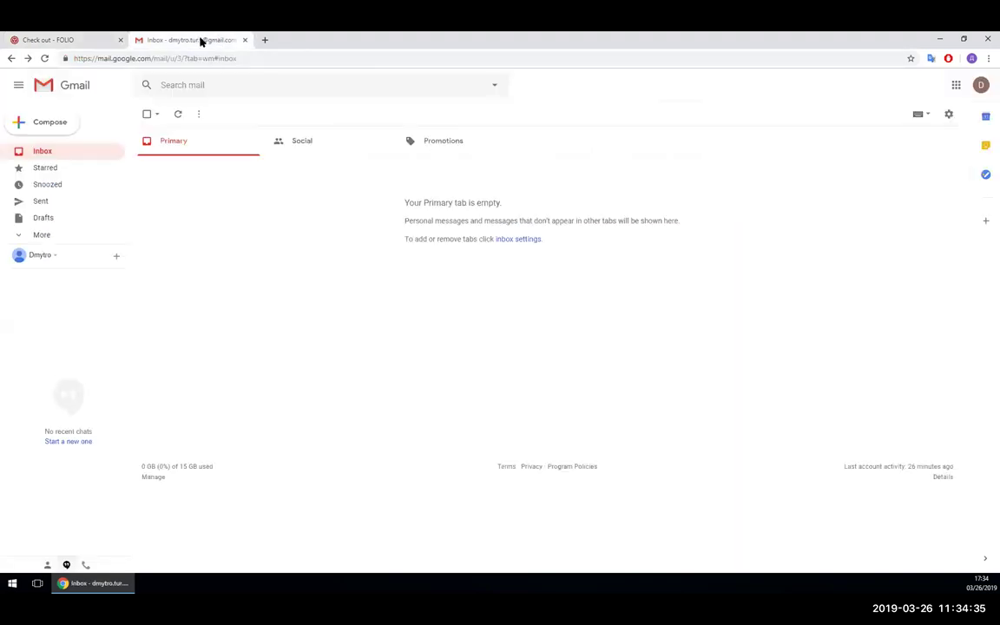
click(41, 38)
click(178, 38)
key(F5)
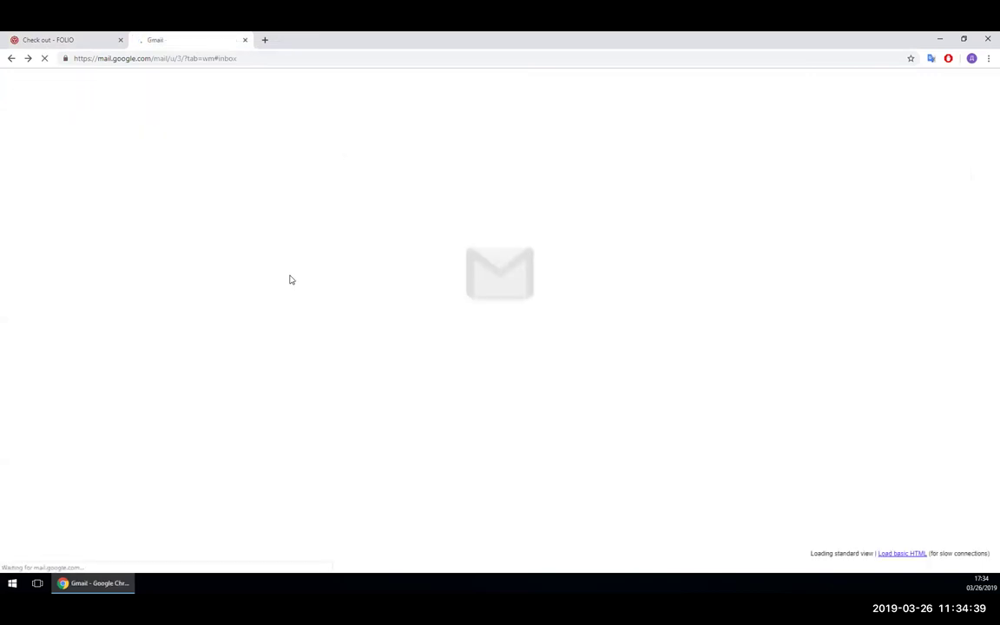
click(290, 166)
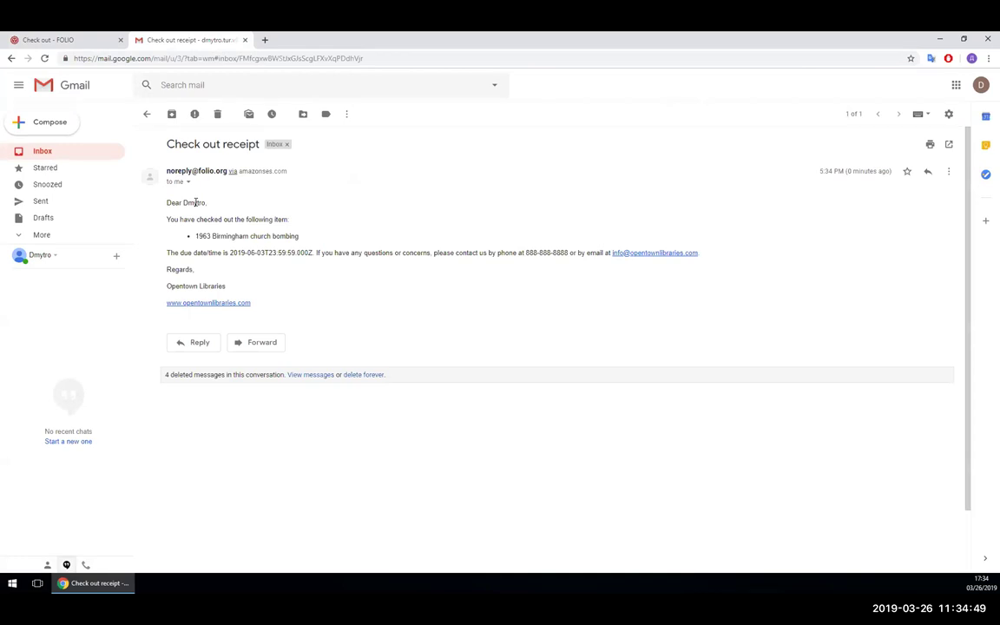
double_click(195, 204)
click(42, 40)
click(447, 87)
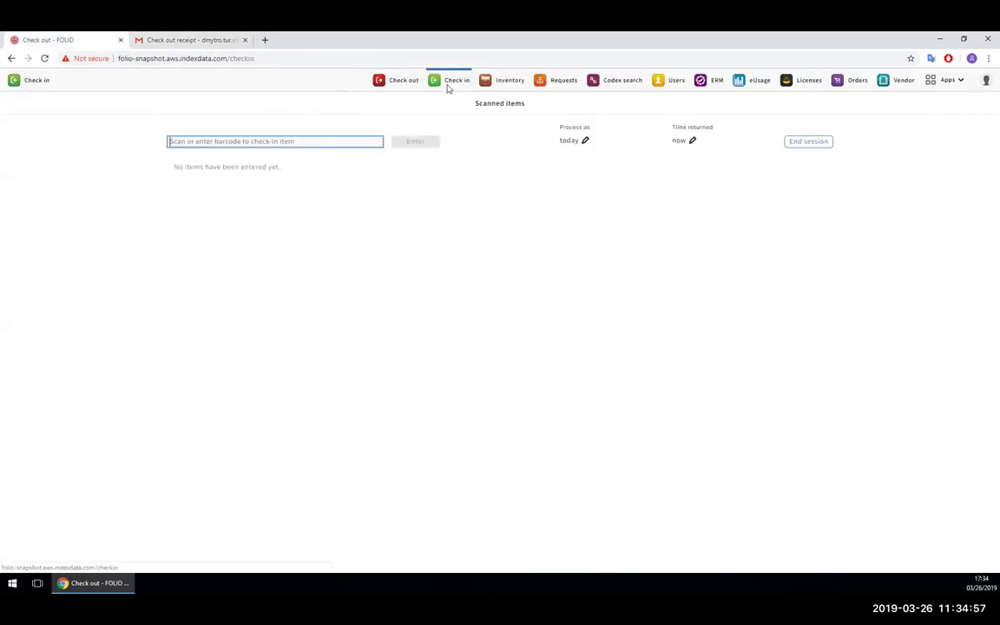
key(ctrl+v)
click(411, 146)
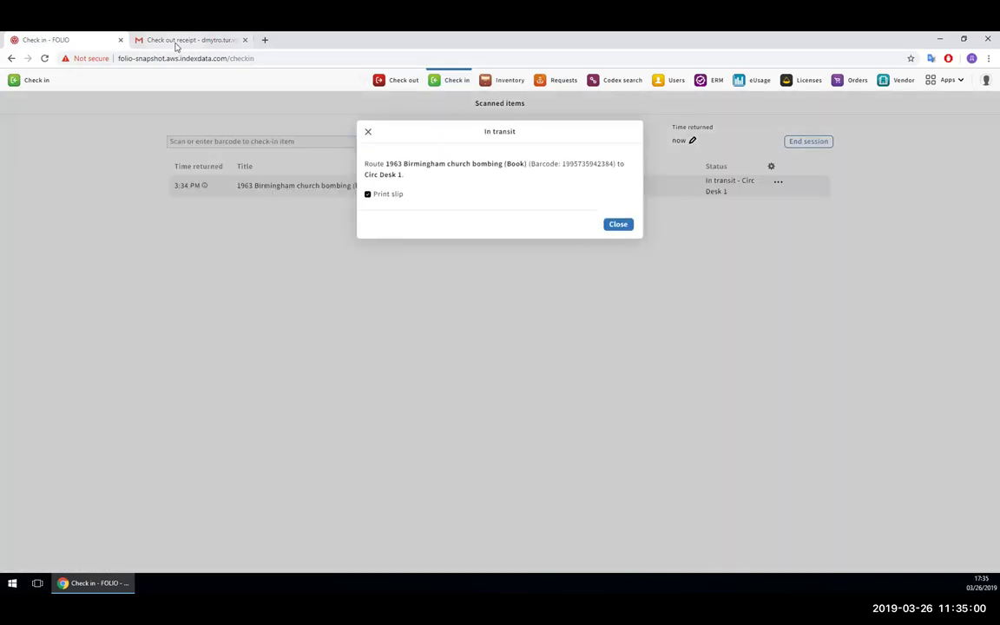
- Switch to Gmail and open the Check in receipt email to examine its subject and message body
click(179, 40)
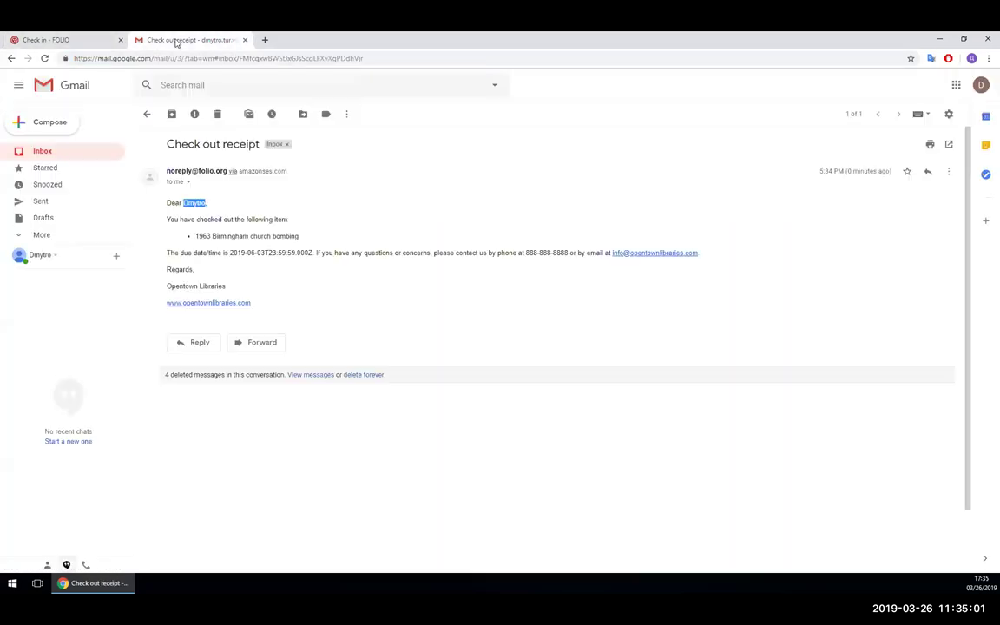
click(12, 58)
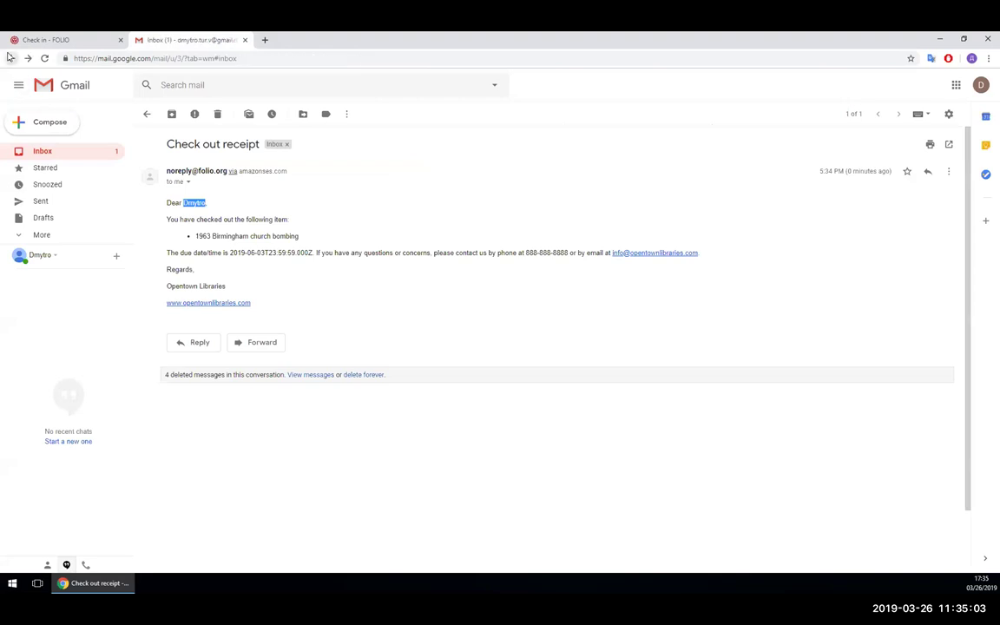
click(217, 166)
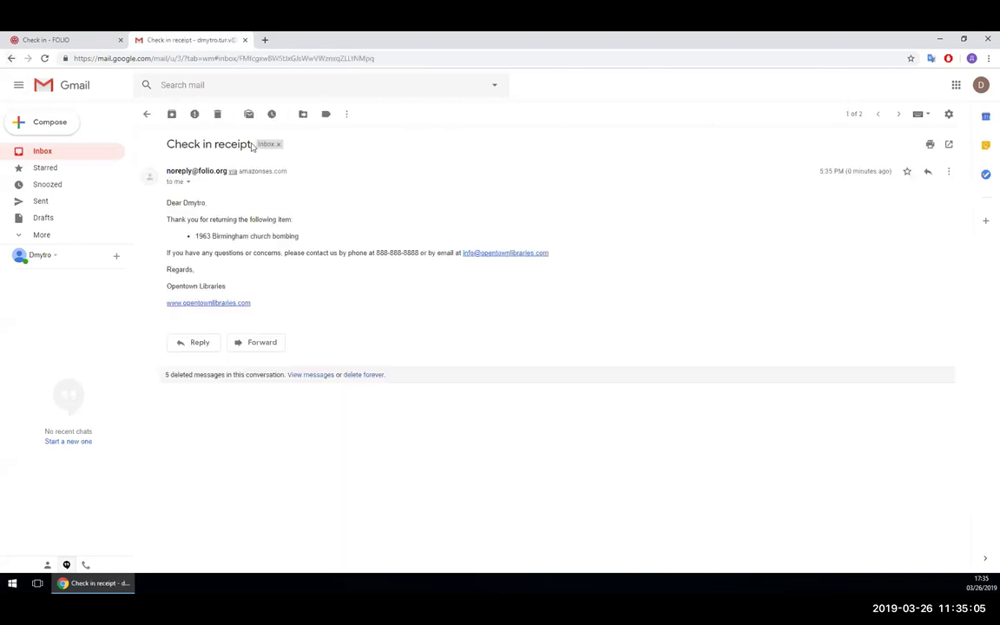
drag(251, 145, 169, 139)
click(302, 245)
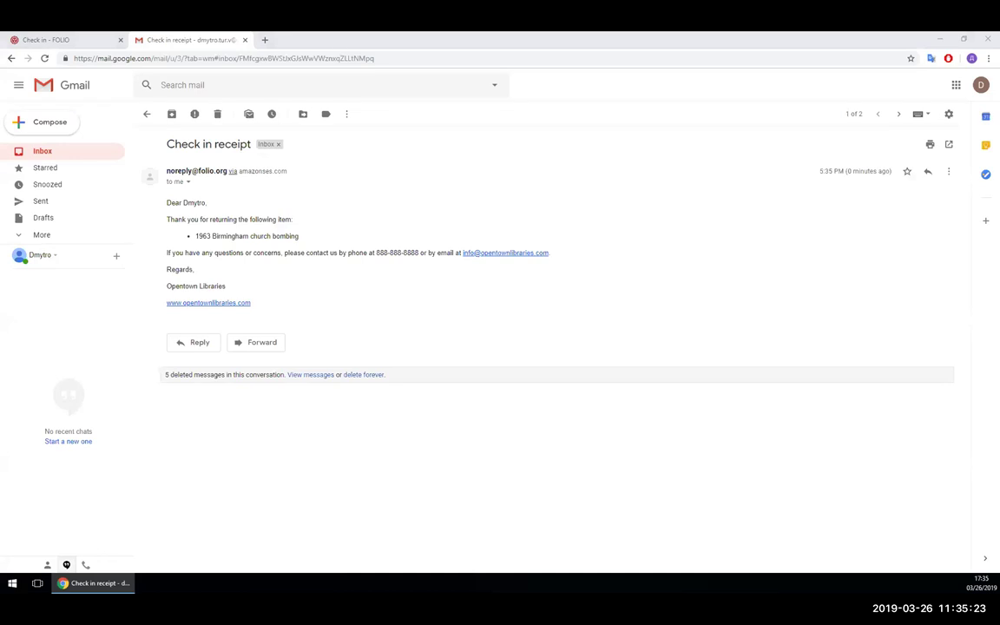
click(53, 42)
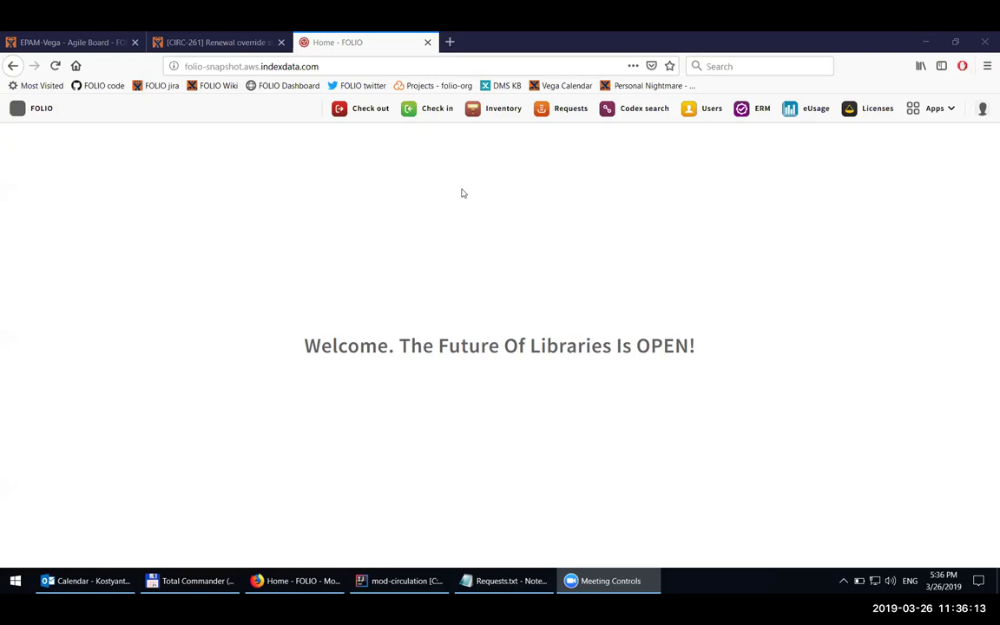
click(563, 109)
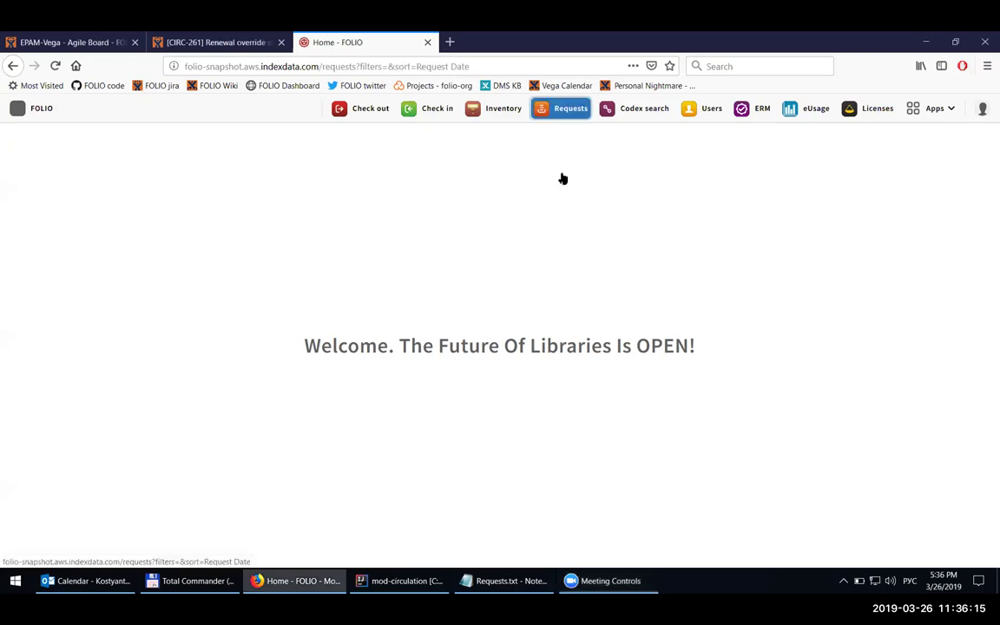
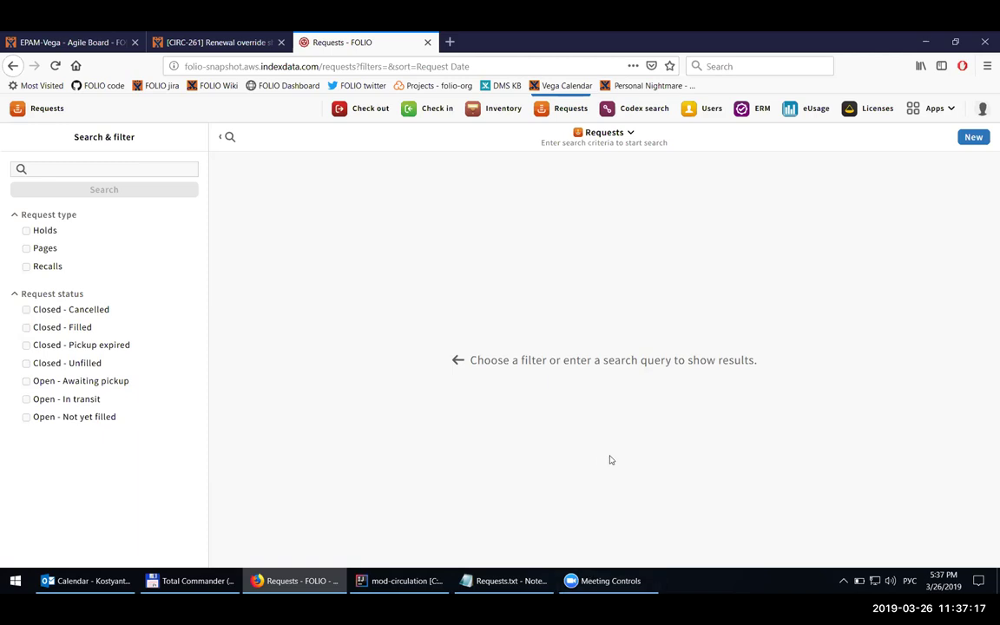
click(496, 580)
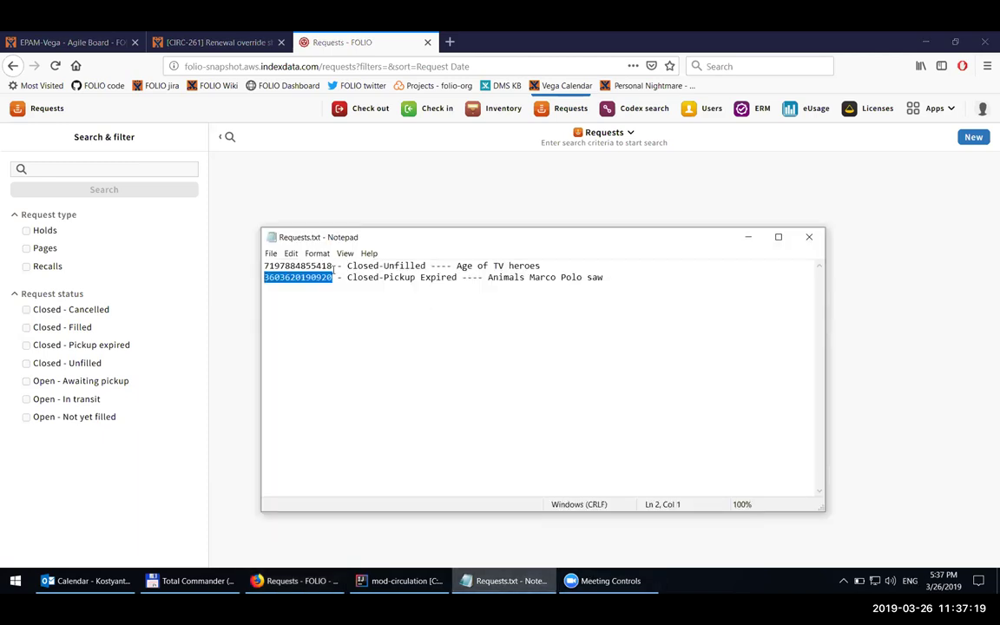
drag(333, 265, 259, 266)
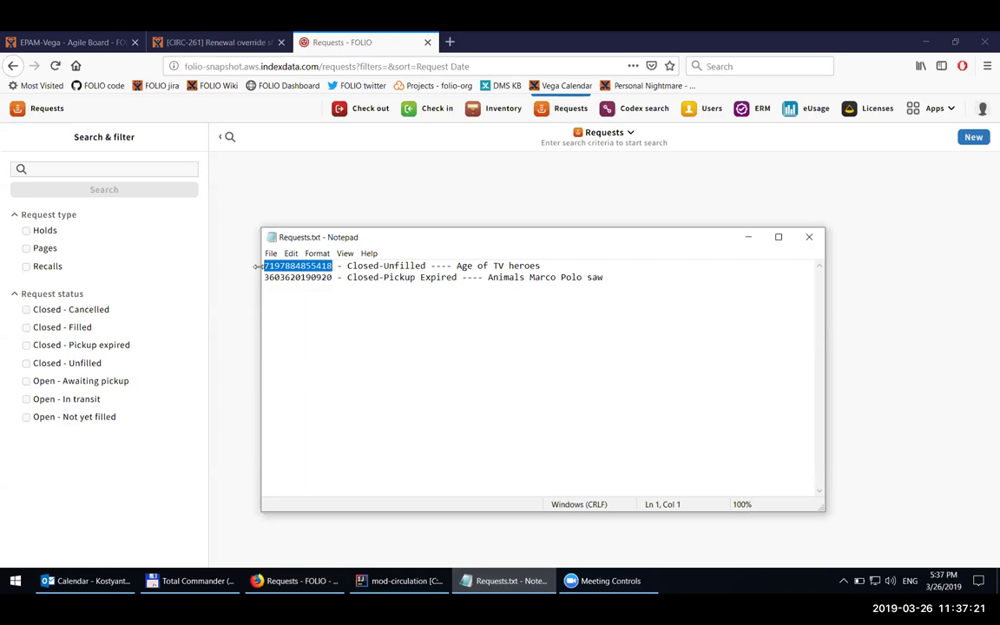
click(747, 237)
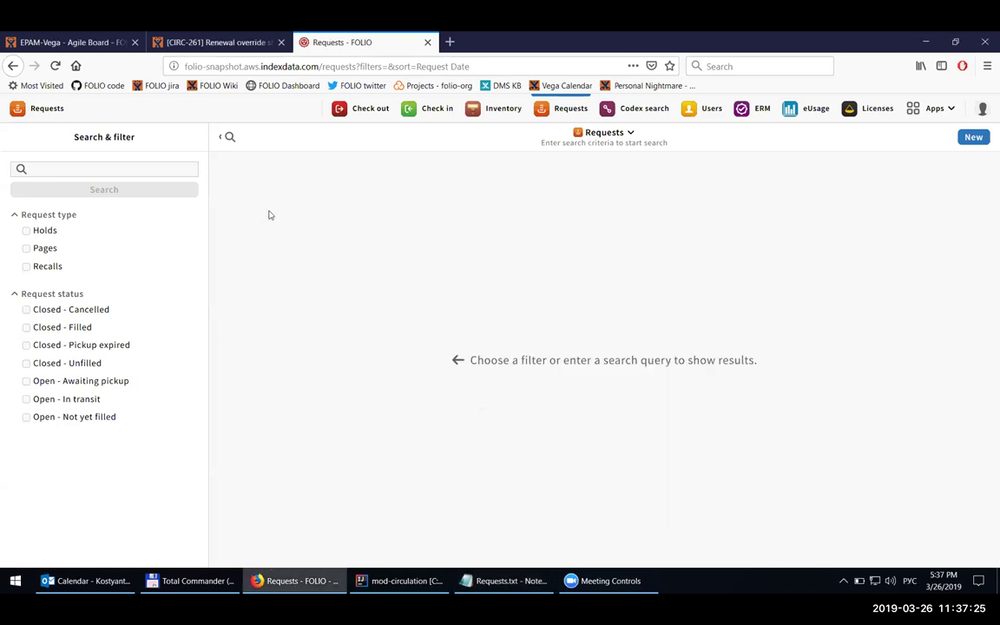
click(132, 170)
key(ctrl+v)
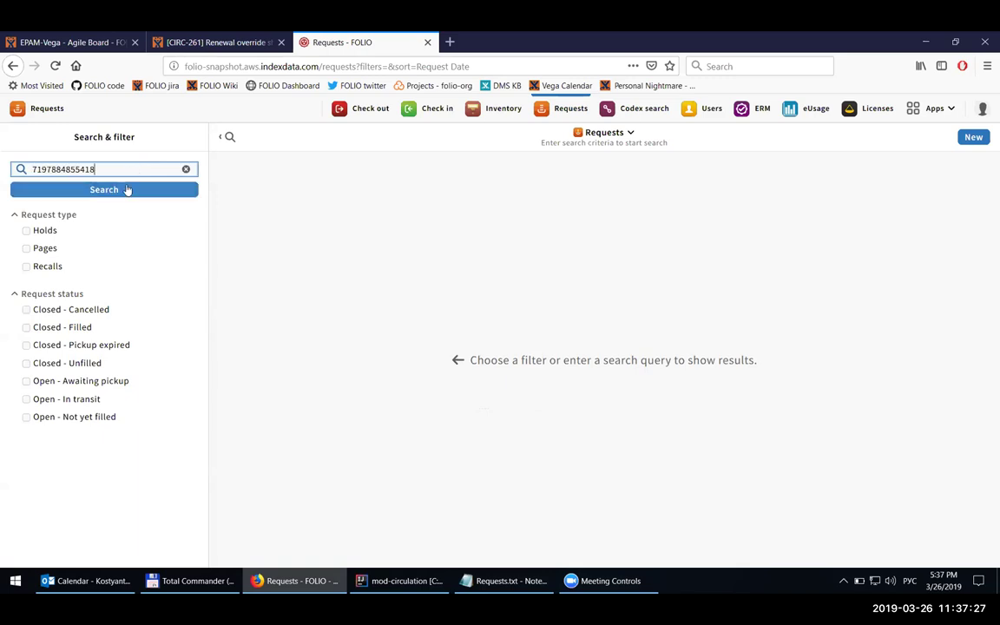
click(126, 189)
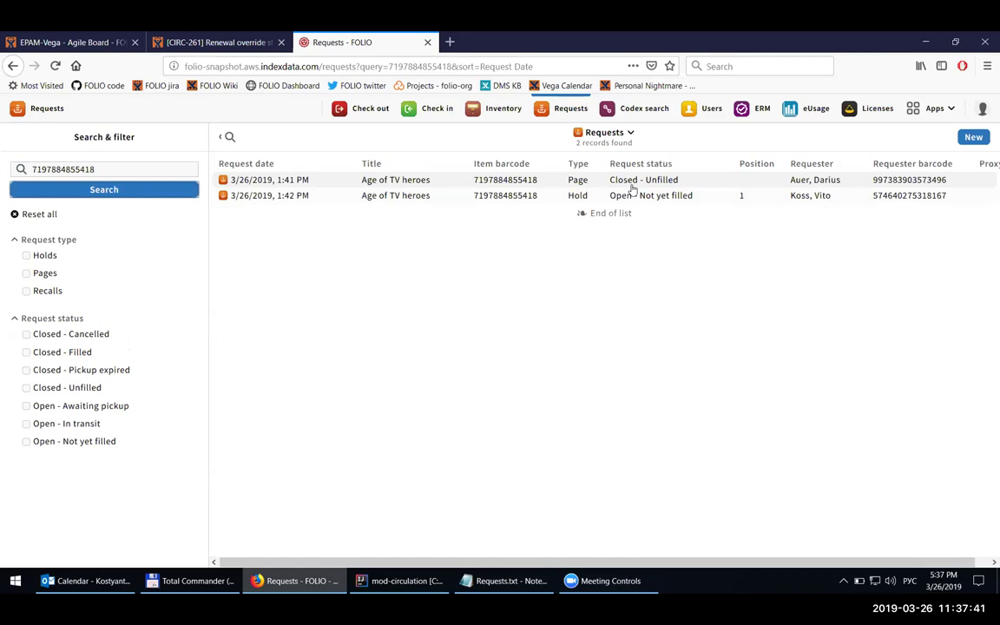
- Examine the details of the Page and Hold requests on Age of TV heroes, closing the request detail when finished
click(573, 179)
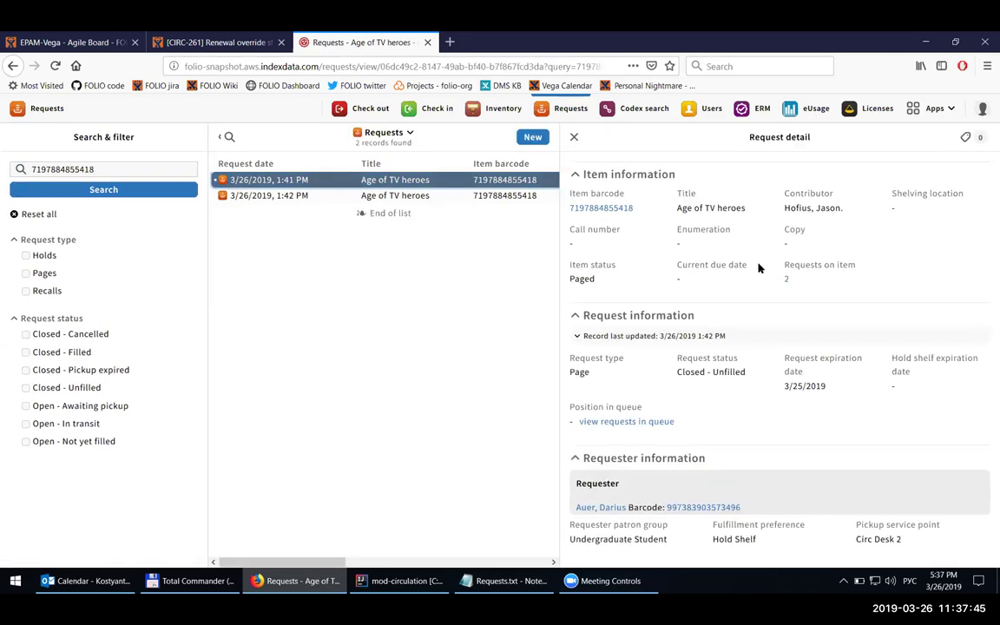
click(493, 198)
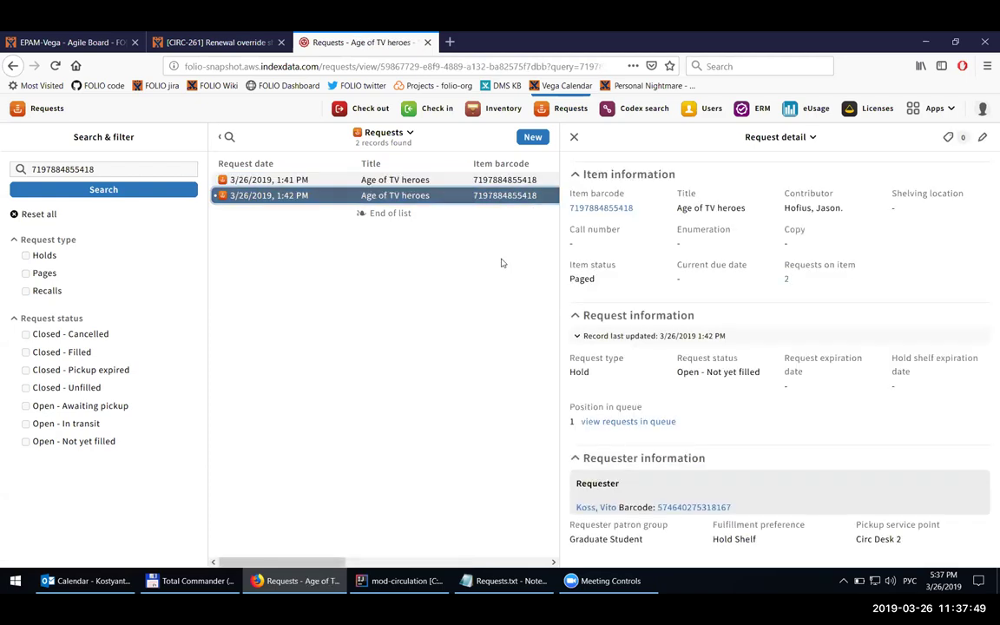
click(573, 137)
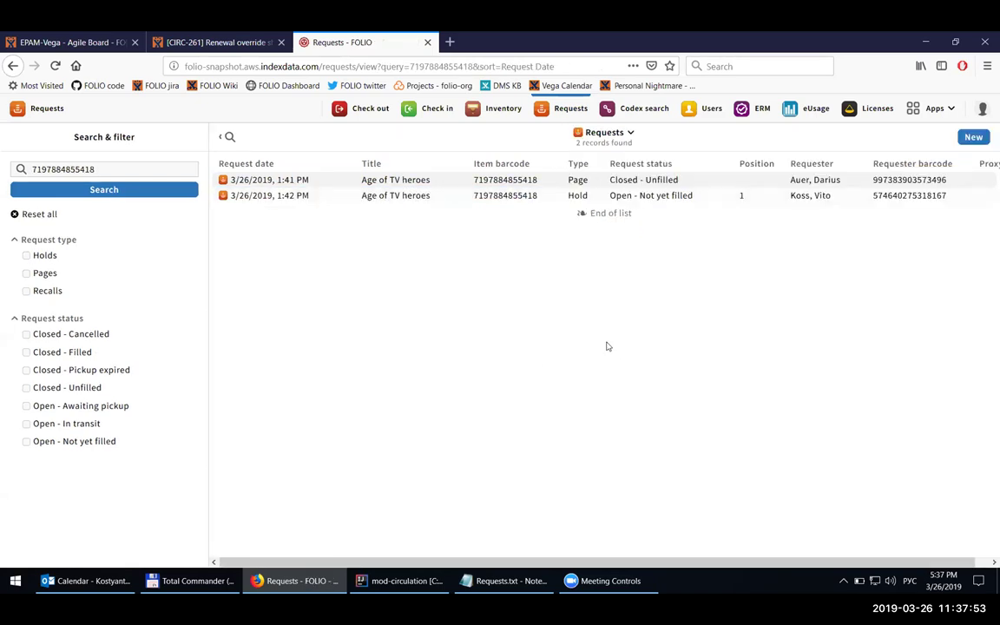
click(536, 583)
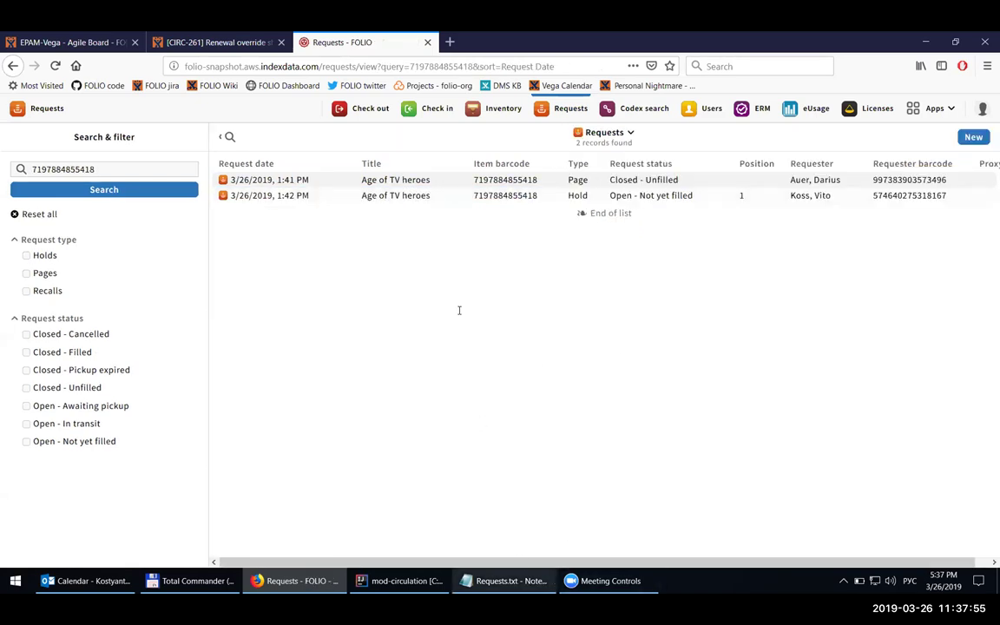
drag(333, 277, 264, 277)
key(ctrl+c)
drag(100, 169, 26, 170)
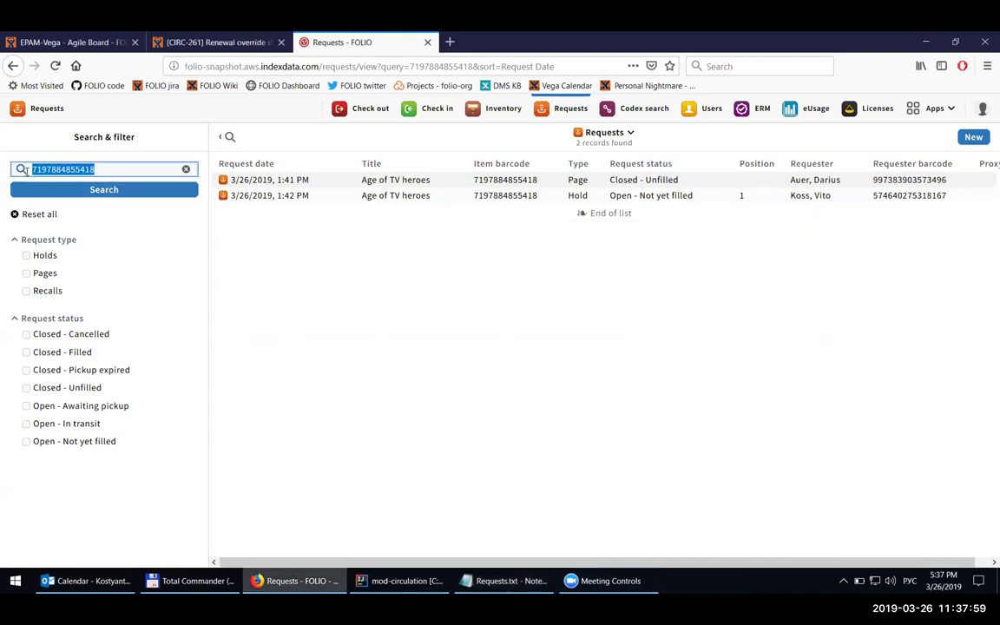
key(ctrl+v)
click(105, 189)
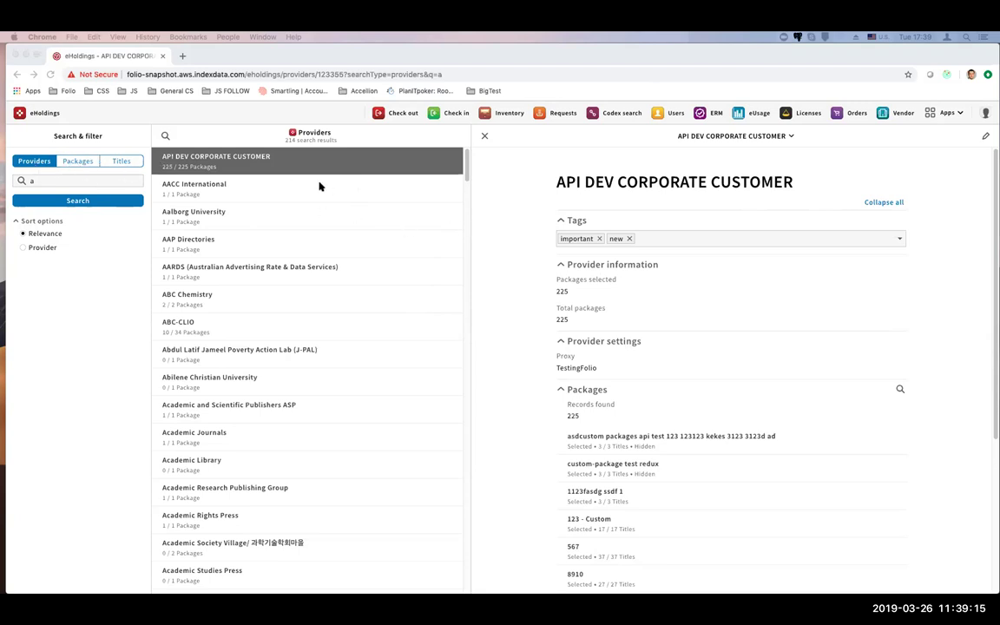
- Open the provider AACC International and assign it the existing tags important and new plus a newly created tag new2
click(289, 188)
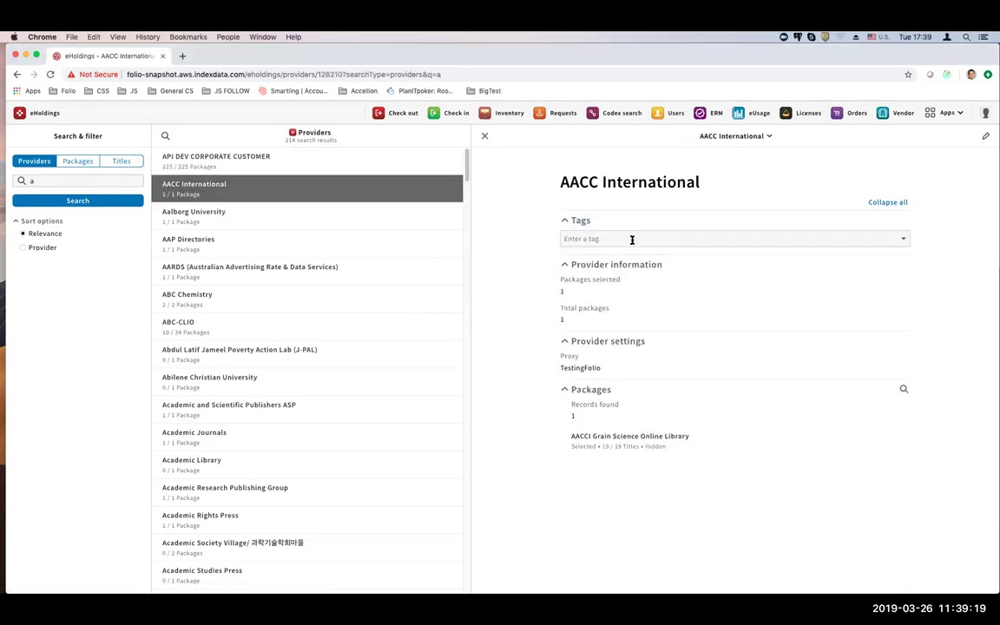
click(762, 242)
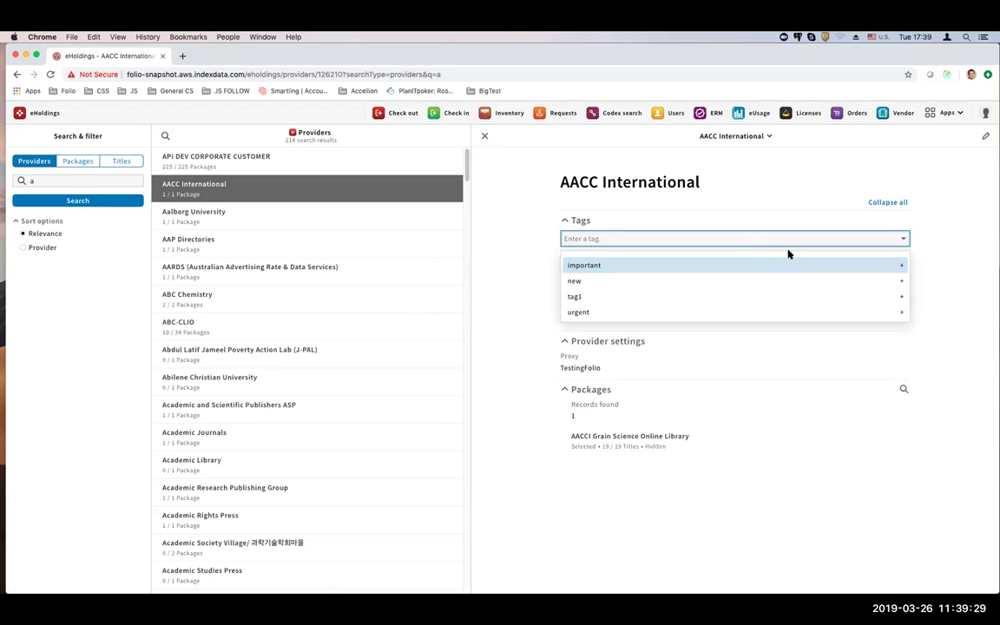
click(692, 266)
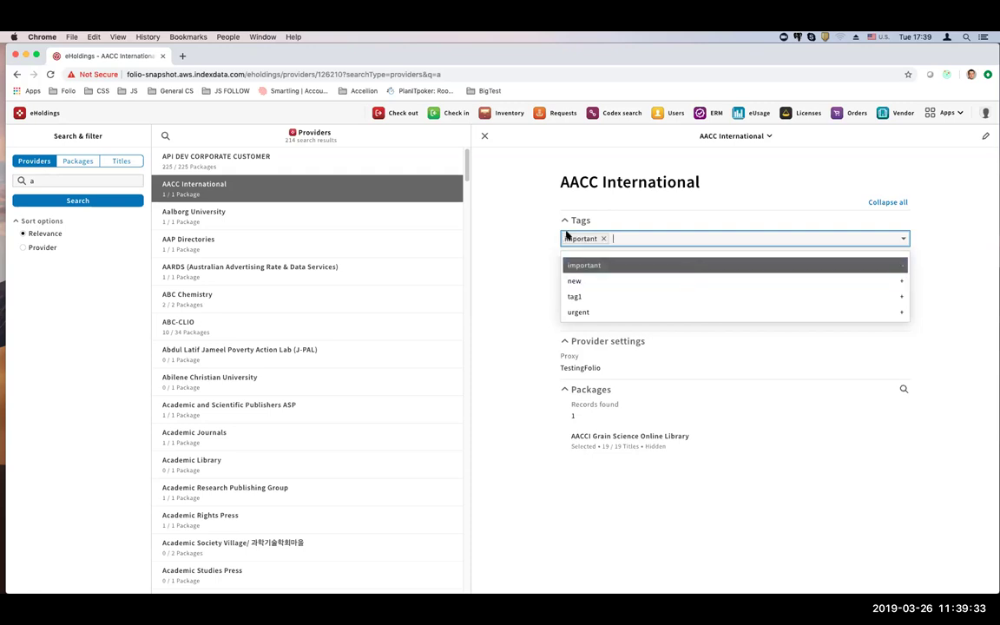
click(607, 281)
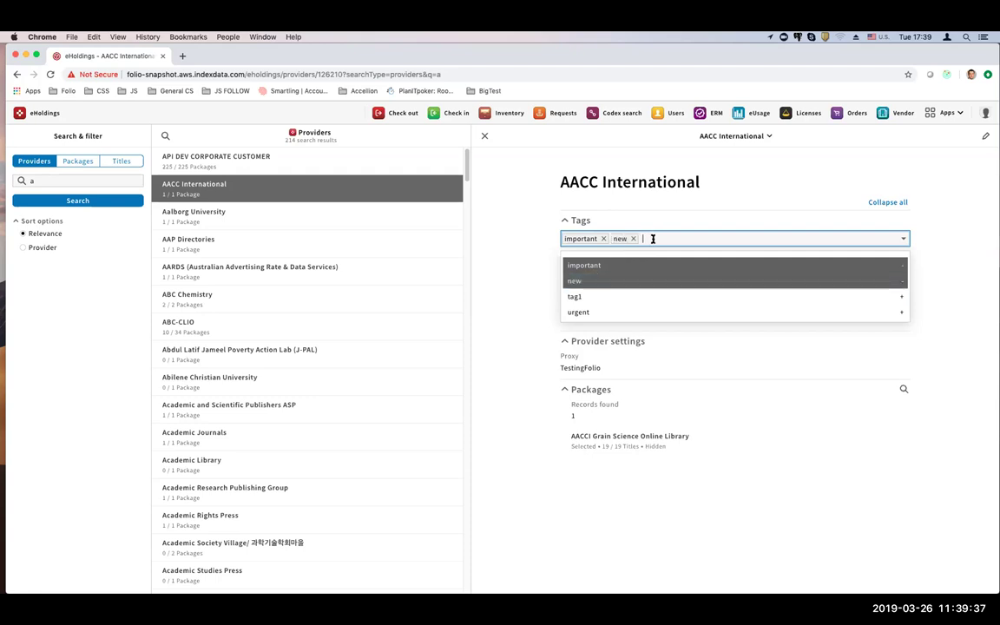
text(new)
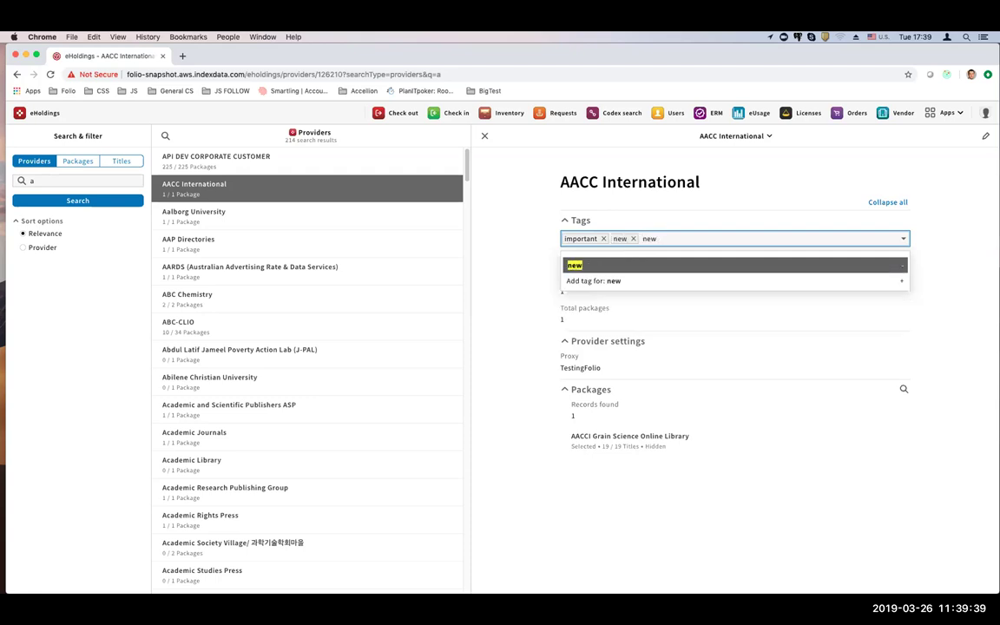
key(Return)
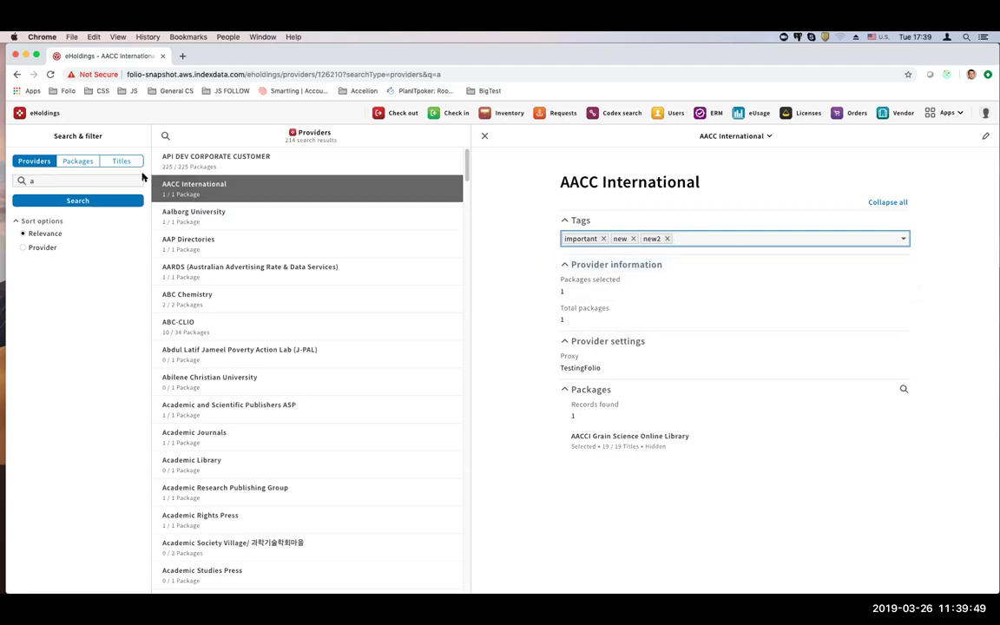
- Open the provider's AACCI Grain Science Online Library package, tag it important and new, and close the package record
click(616, 448)
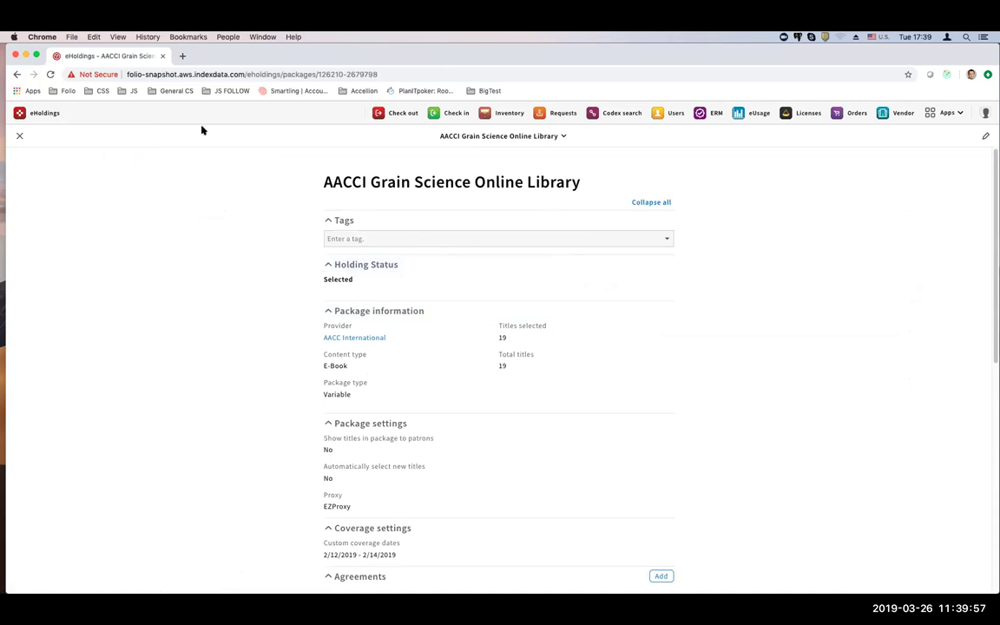
click(374, 236)
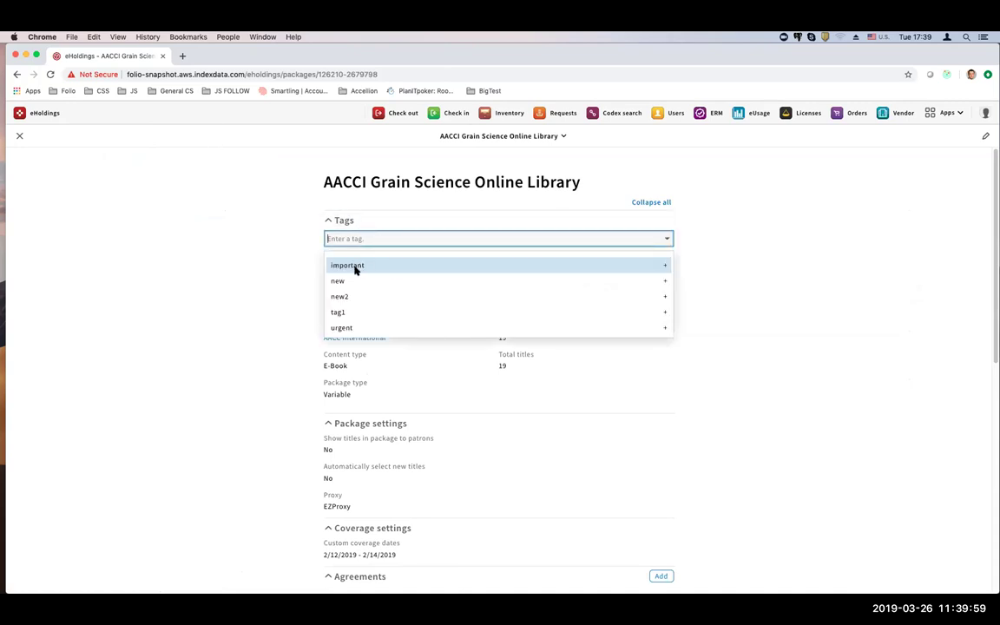
click(360, 266)
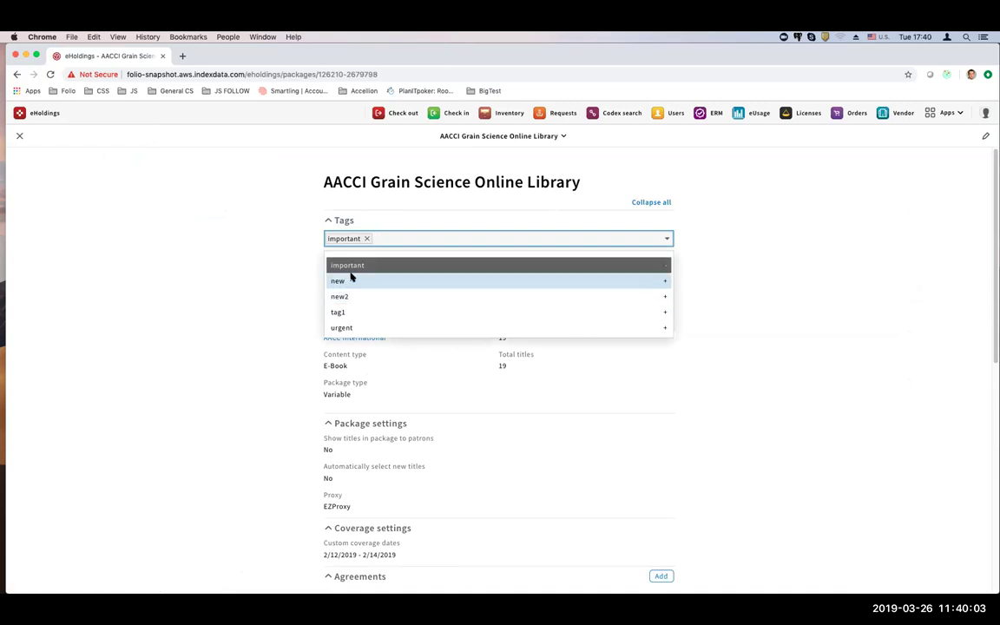
click(351, 277)
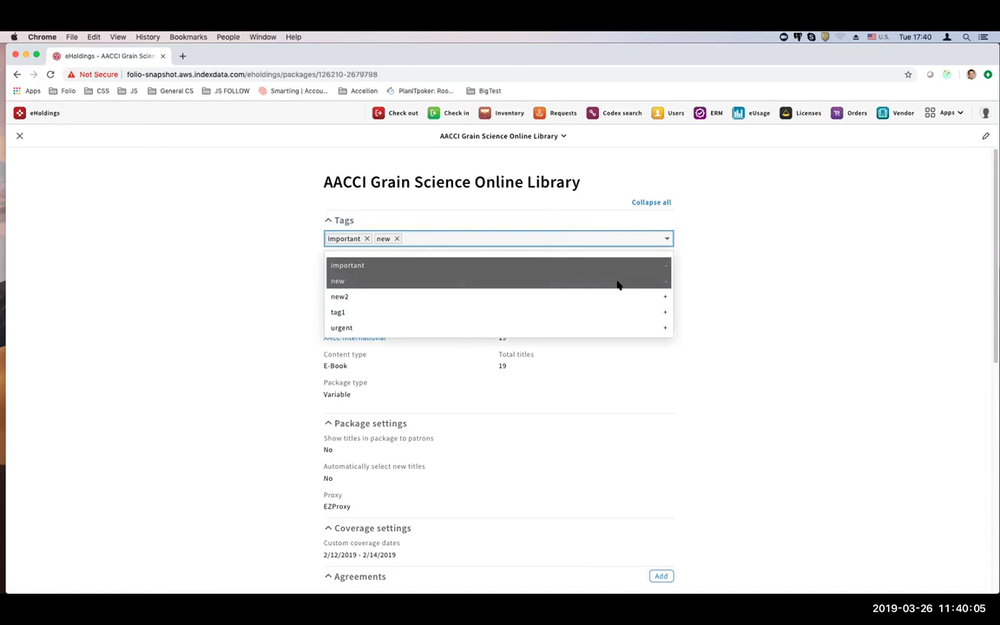
click(238, 191)
click(16, 135)
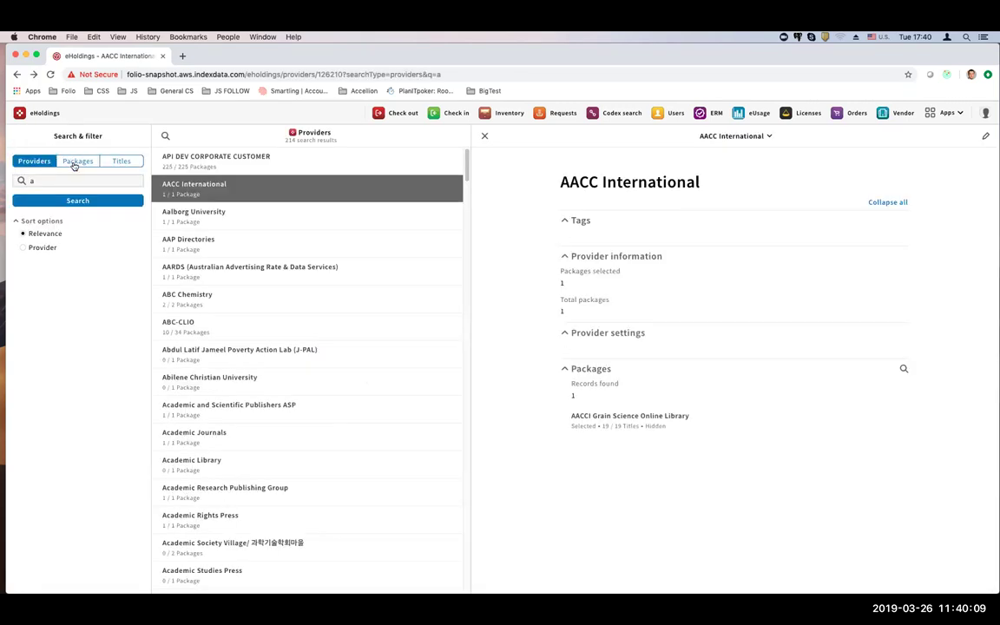
- In the package A Biographical Dictionary of Later Han to the Three Kingdoms, remove the tag important and add new2
click(76, 161)
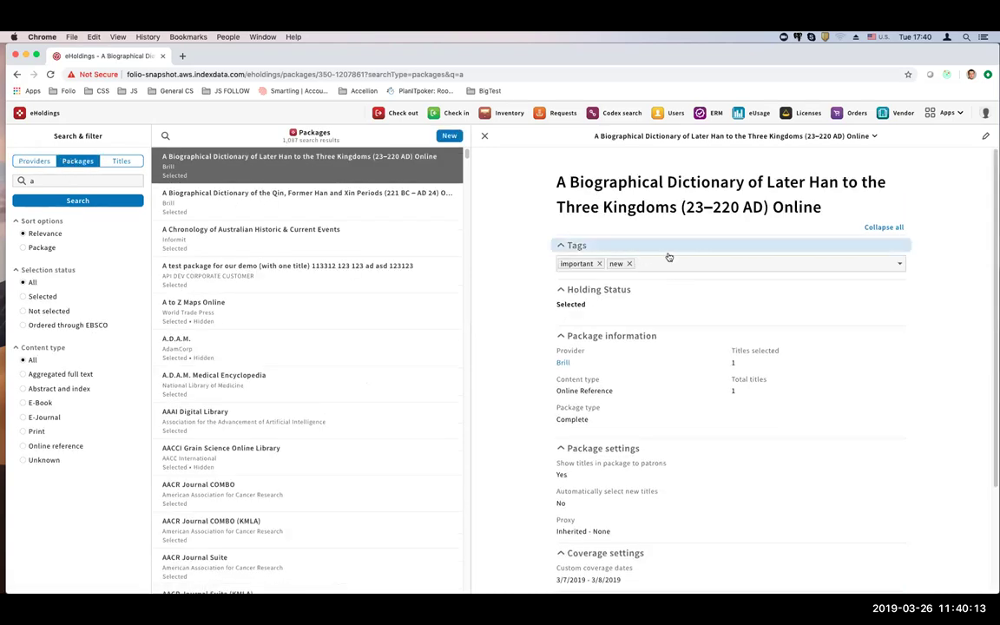
click(675, 265)
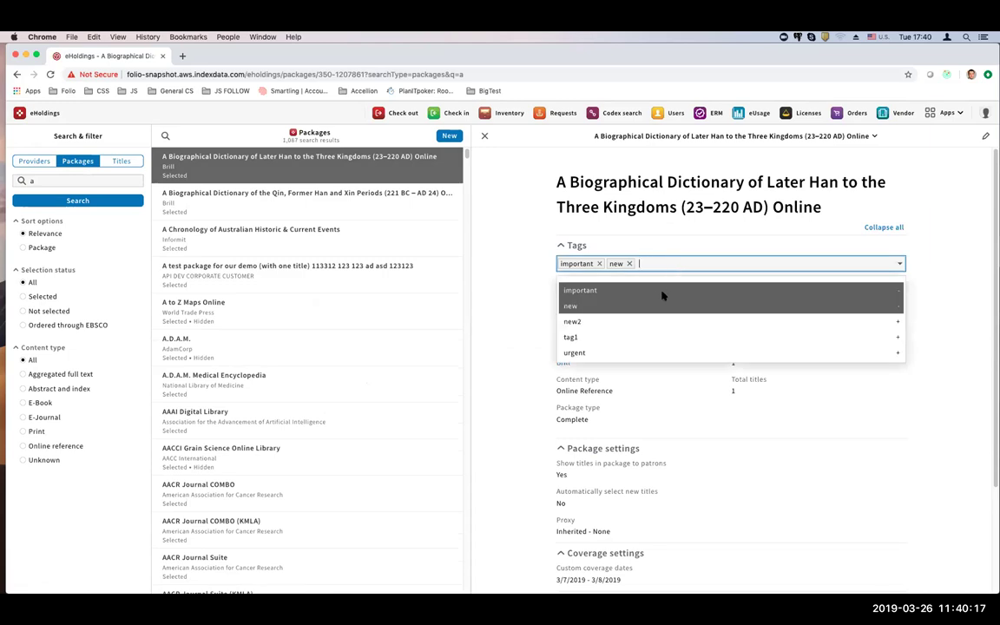
click(662, 292)
click(598, 322)
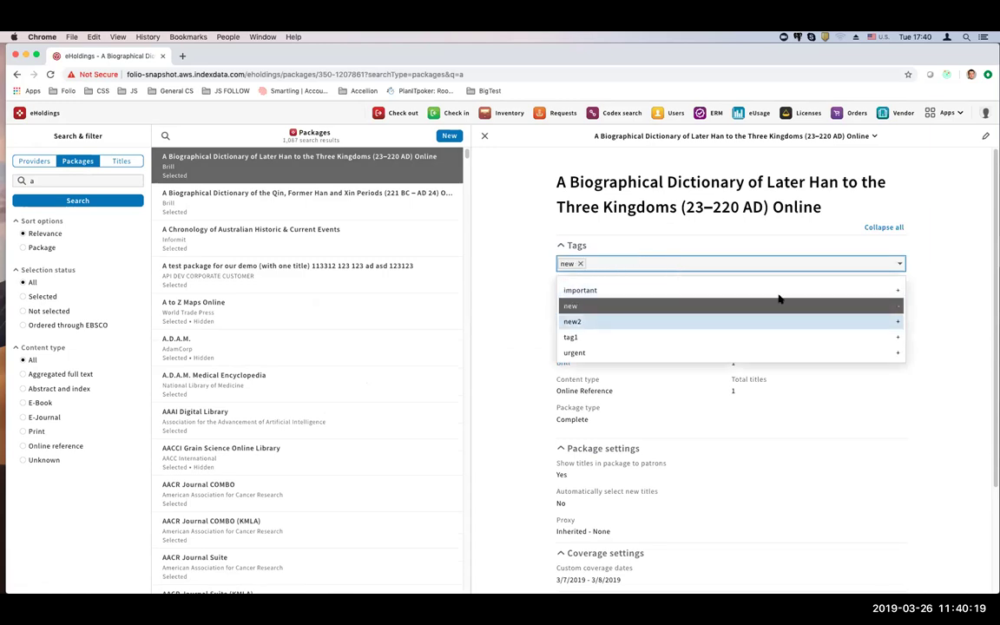
click(517, 295)
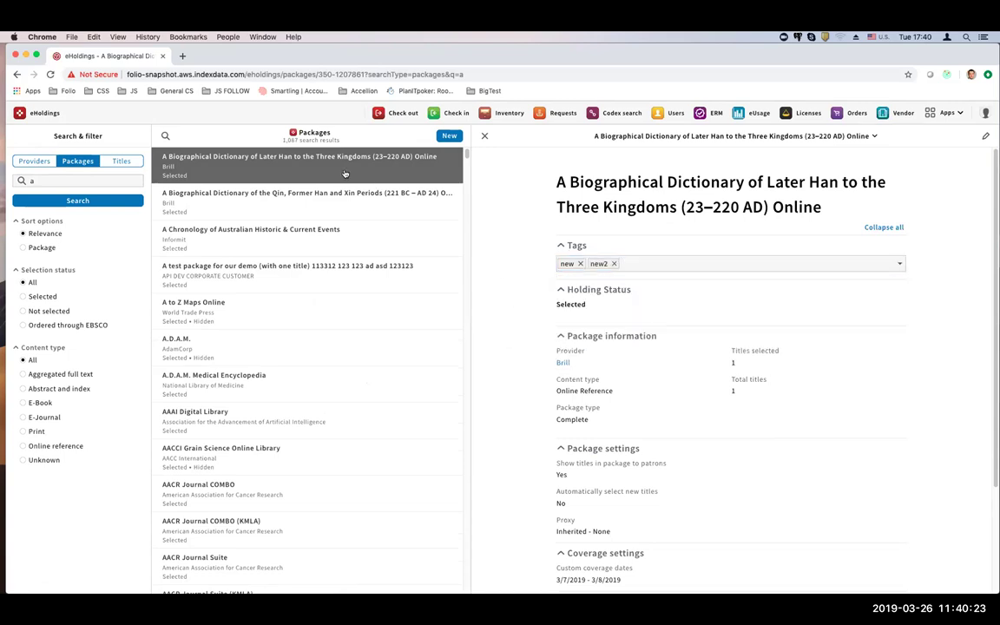
- Switch the search to titles and add the tag new2 to the custom Report title's record
scroll(529, 375, down, 1)
click(123, 162)
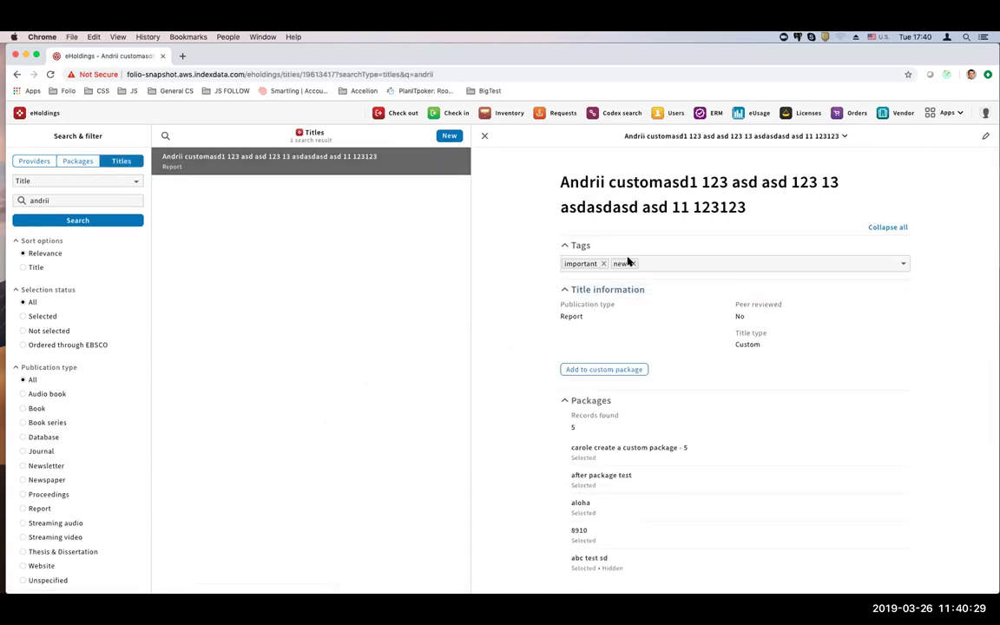
click(685, 262)
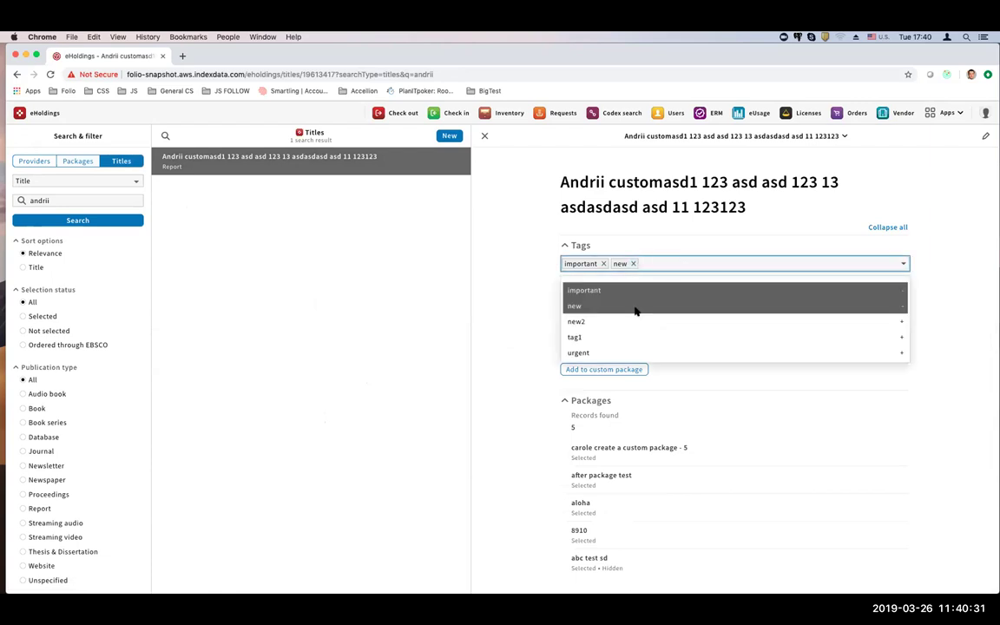
click(634, 327)
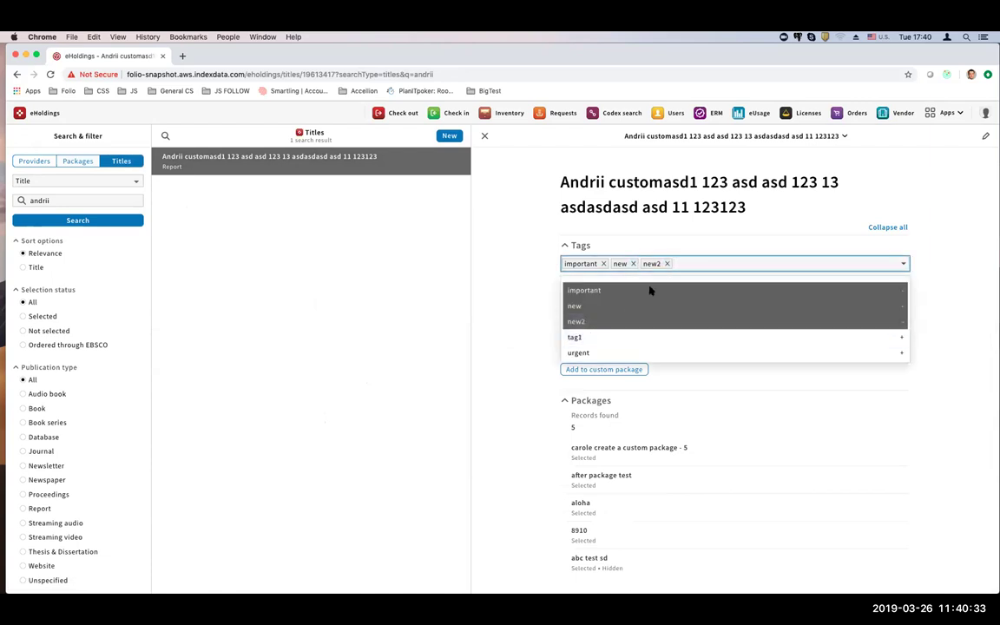
click(523, 286)
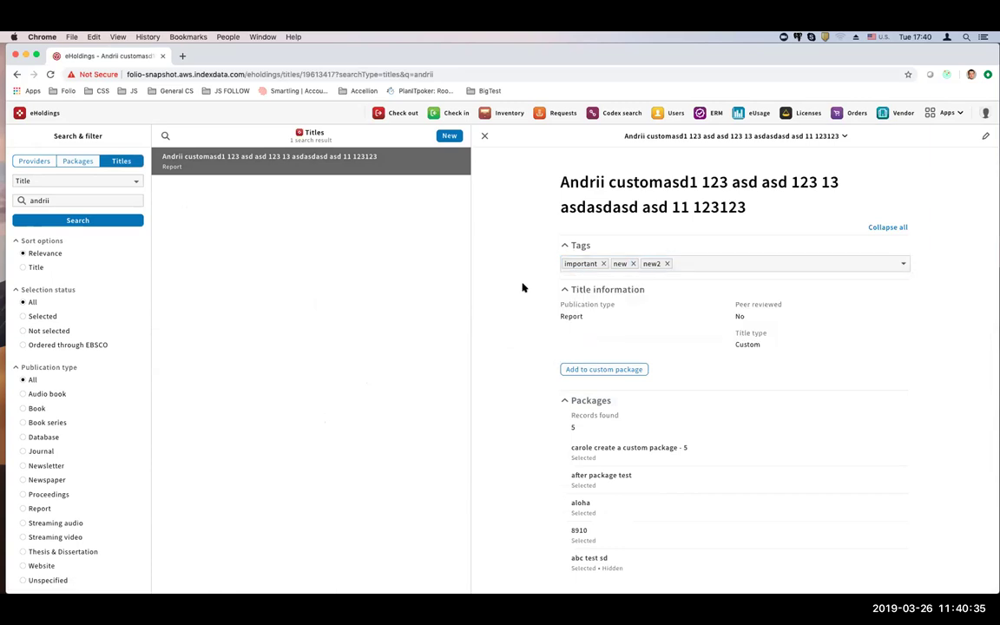
- Open the title's record within its first listed package and assign it the tag new
click(589, 452)
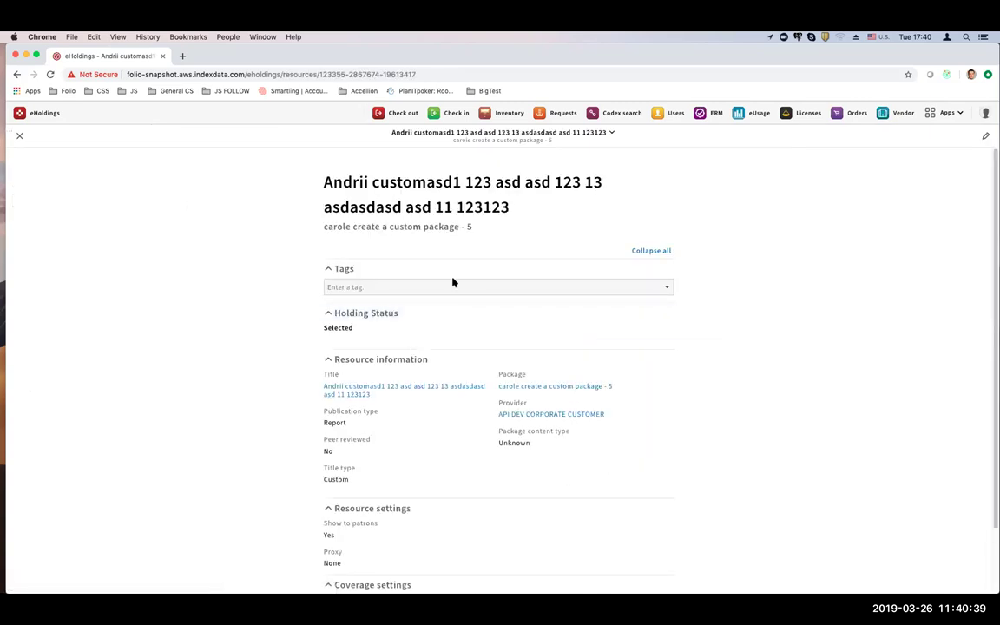
click(447, 286)
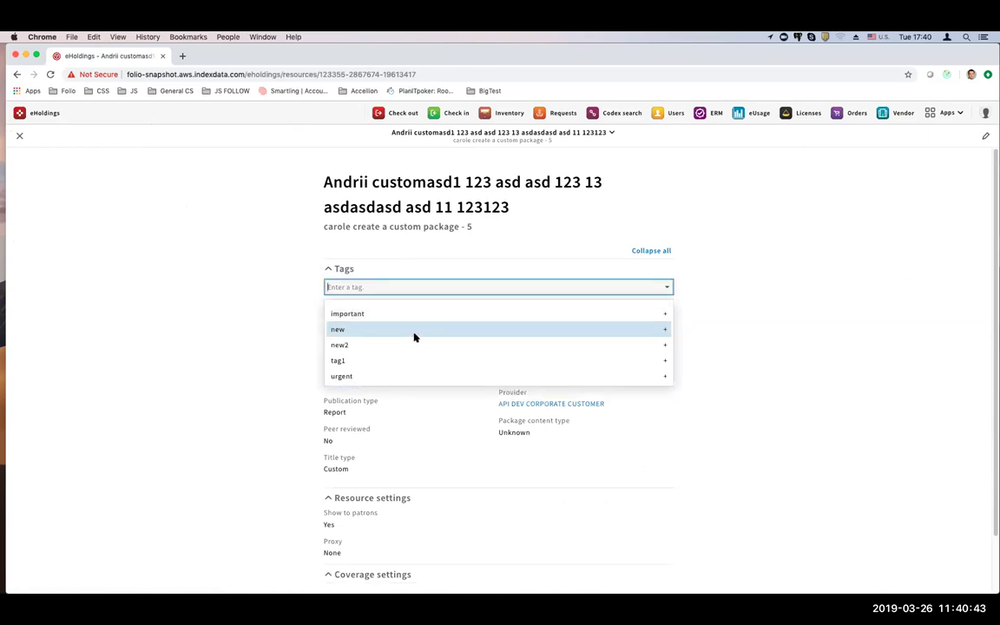
click(384, 329)
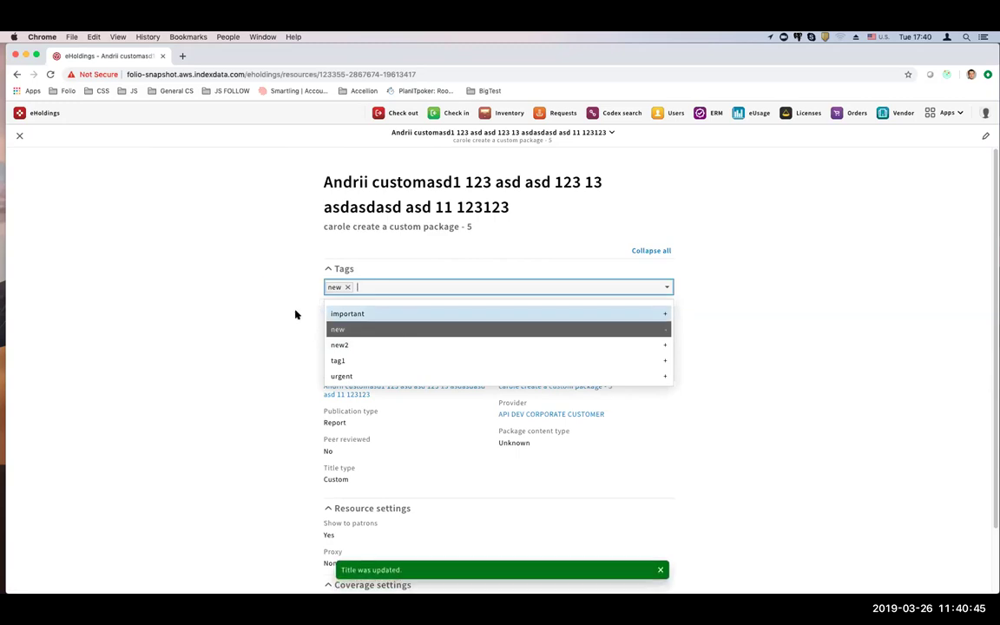
click(262, 286)
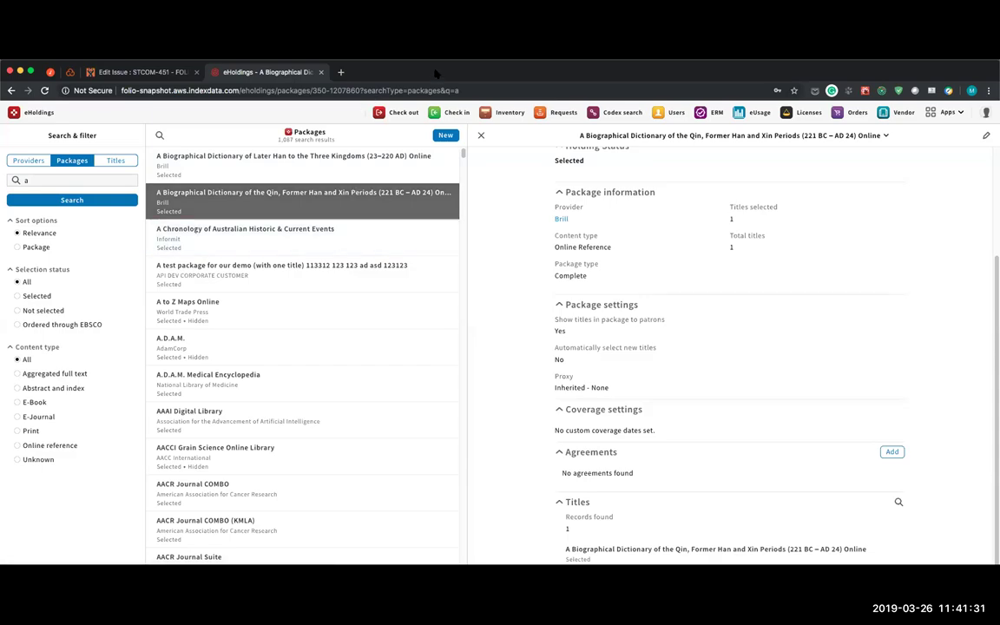
- Switch from the eHoldings package record to the ERM app to view the list of agreements
double_click(437, 73)
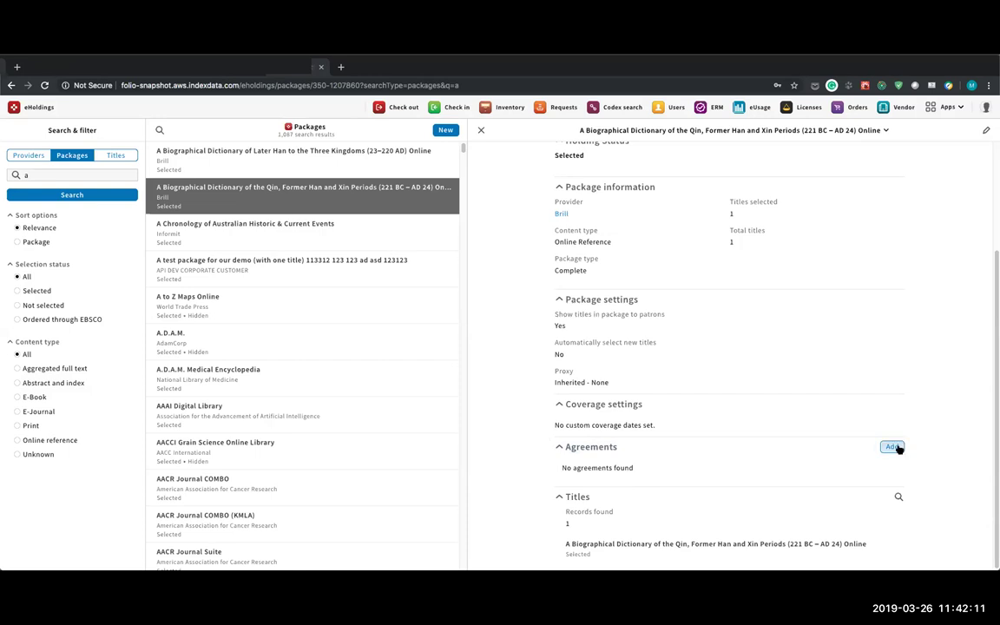
click(717, 109)
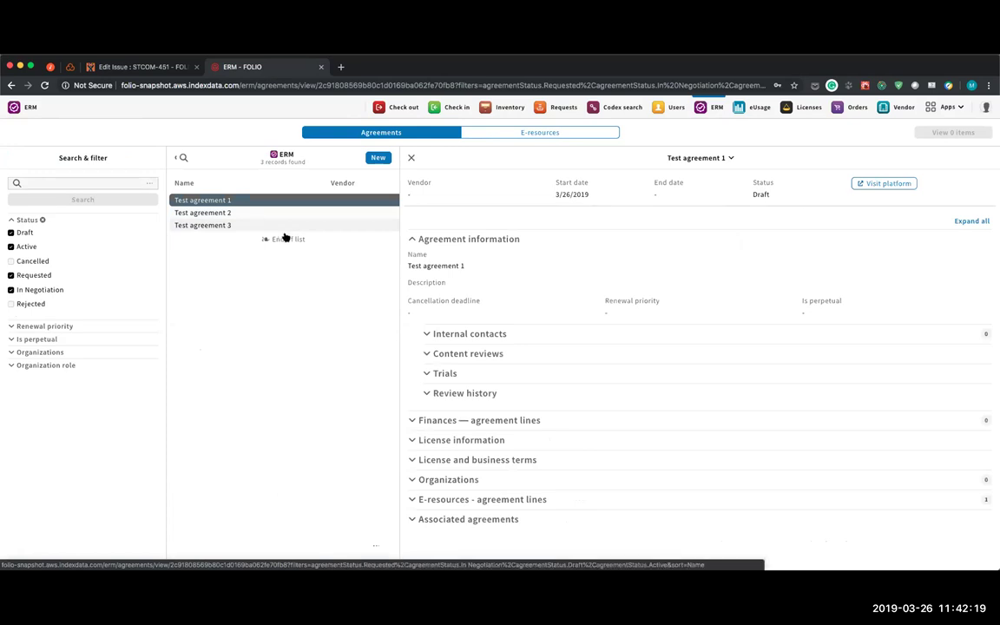
- Switch to eHoldings and link Test agreement 1 to the package "A Biographical Dictionary of the Qin, Former Han and Xin Periods"
click(949, 108)
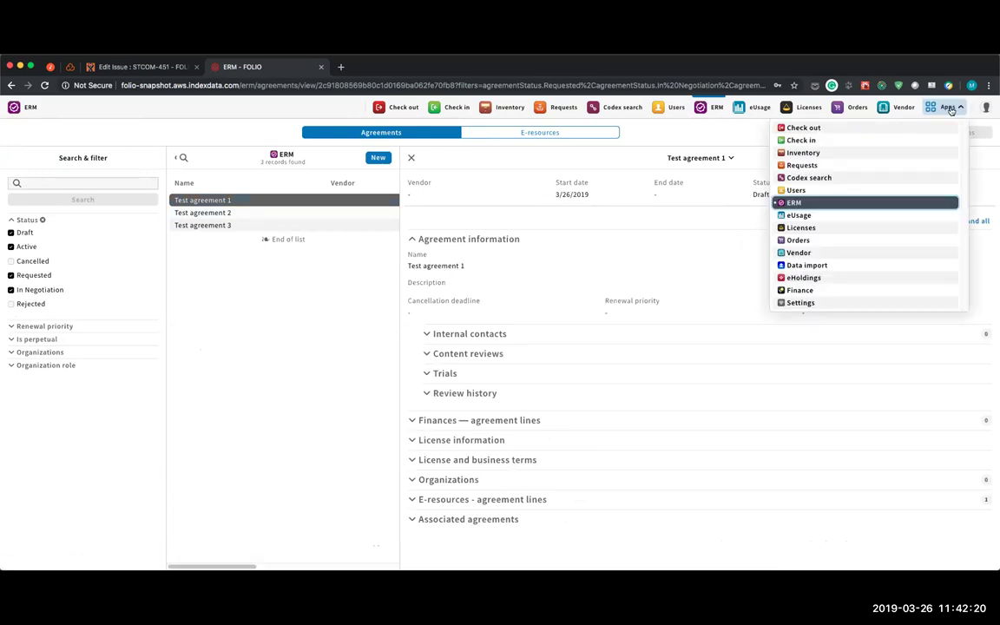
click(855, 279)
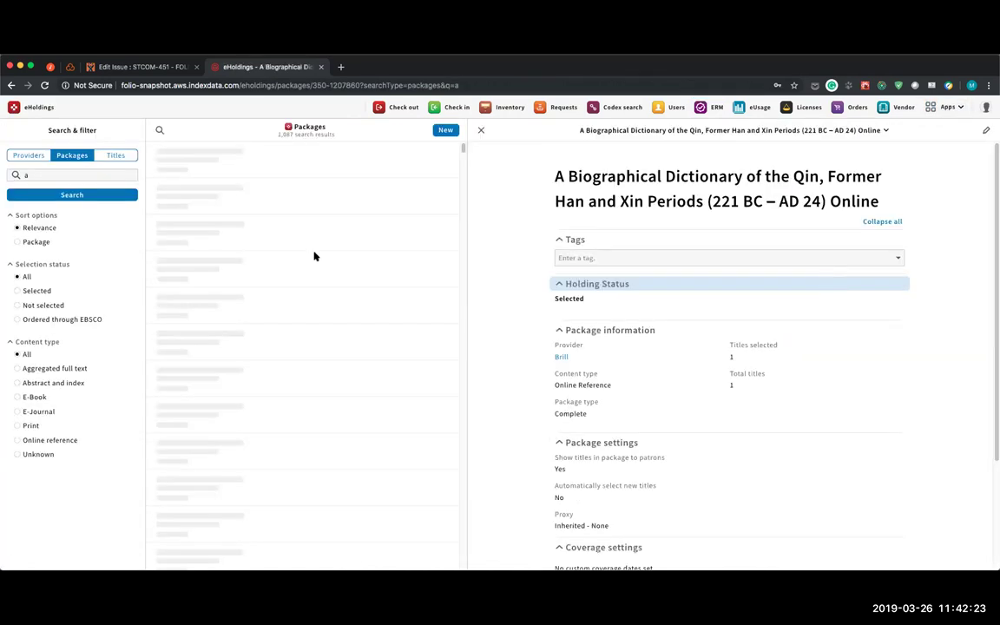
scroll(717, 411, down, 3)
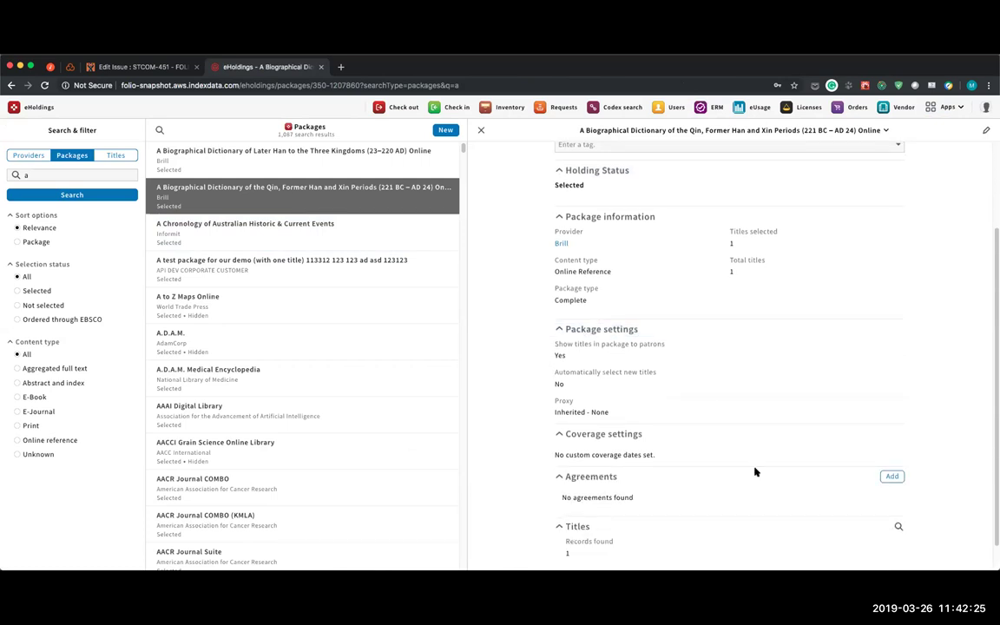
click(894, 478)
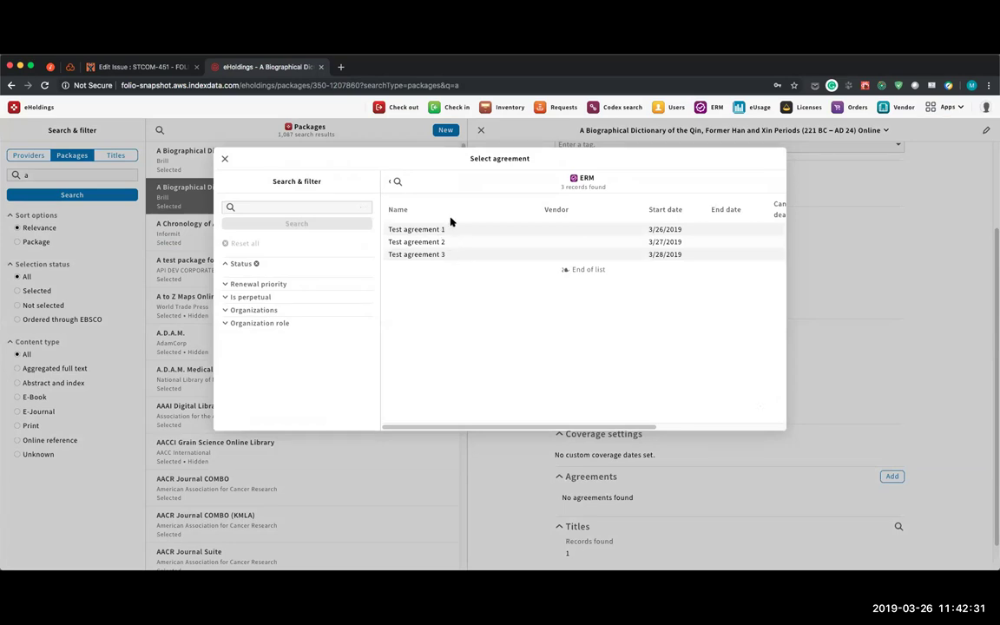
click(451, 233)
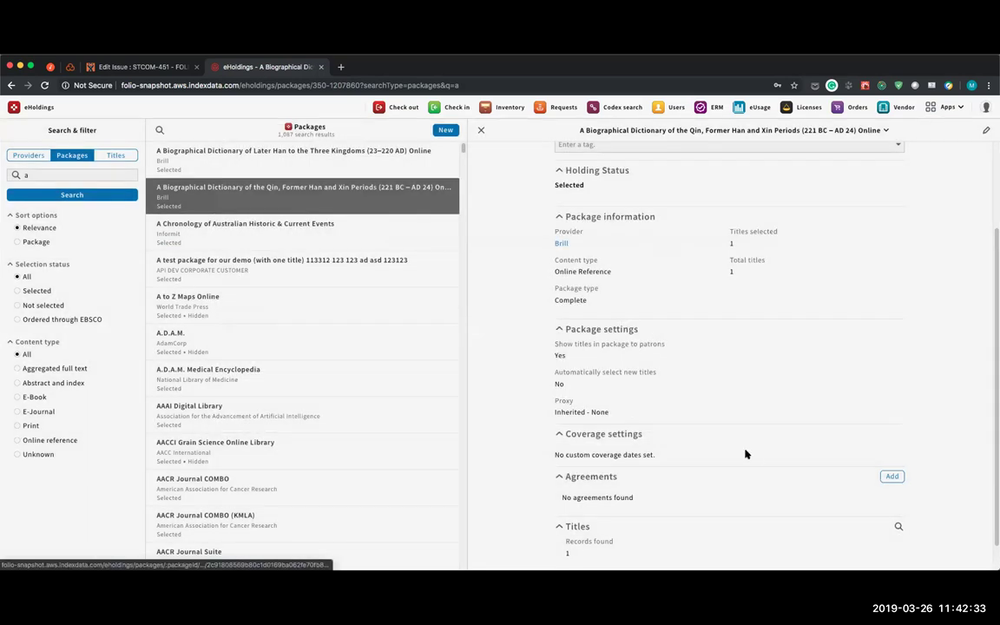
scroll(683, 474, down, 1)
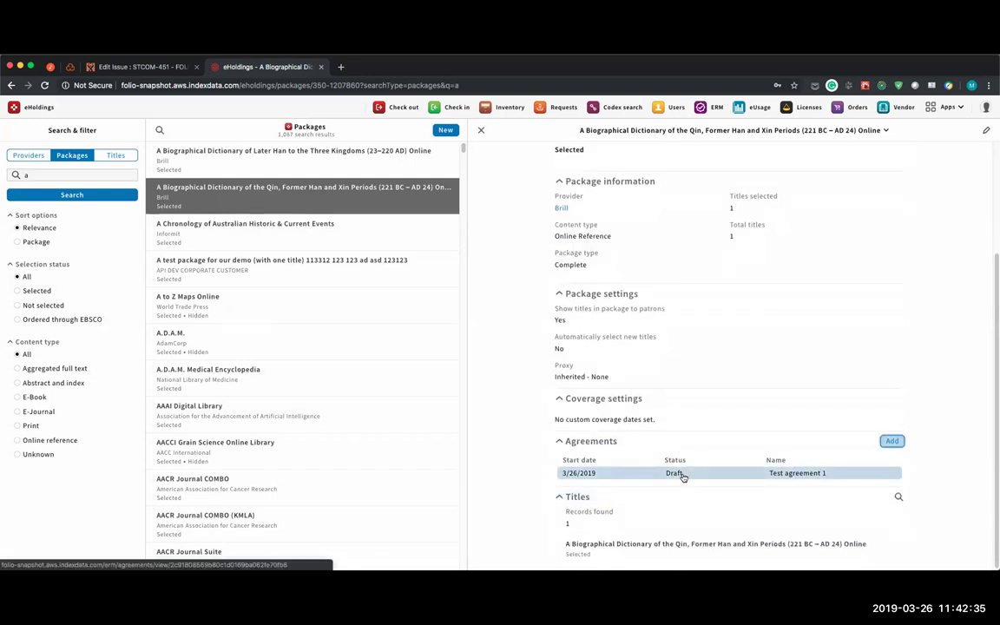
- Link Test agreement 2 to the same package and open that agreement's record
click(891, 440)
click(439, 248)
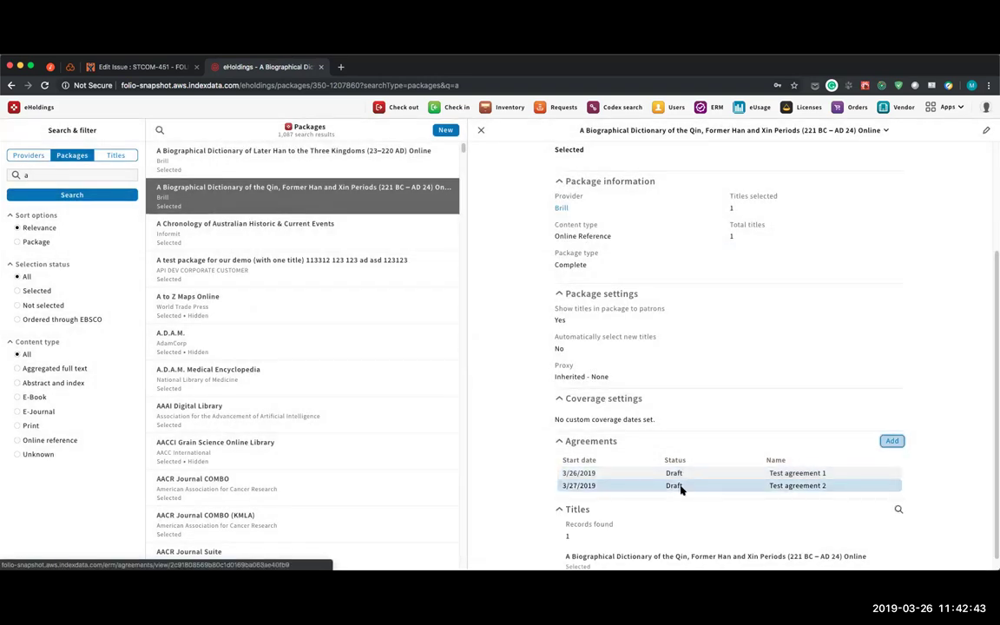
click(671, 487)
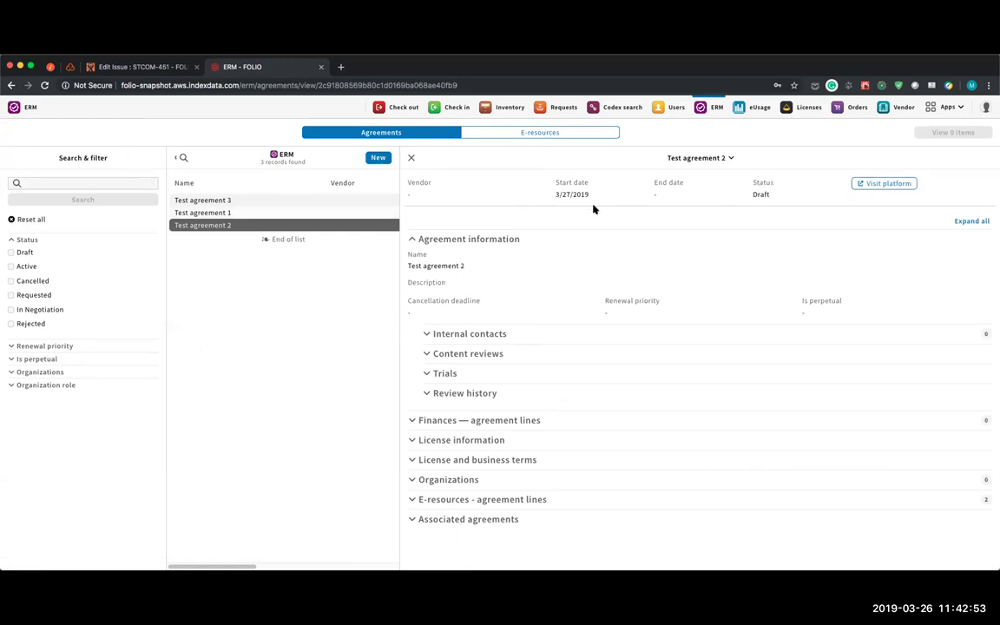
- Return to eHoldings and switch the search from packages to titles
click(945, 109)
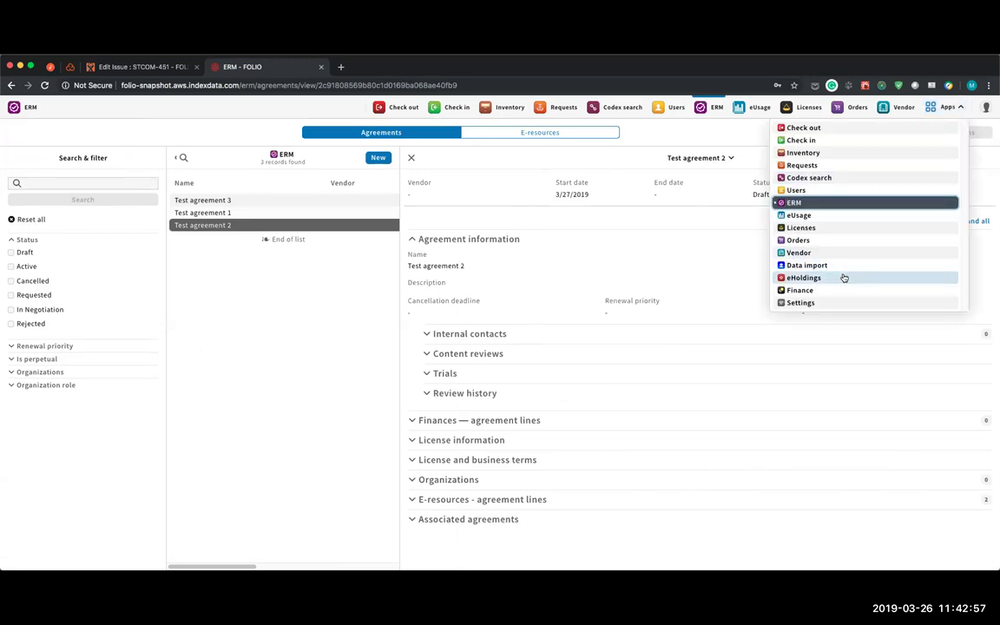
click(843, 279)
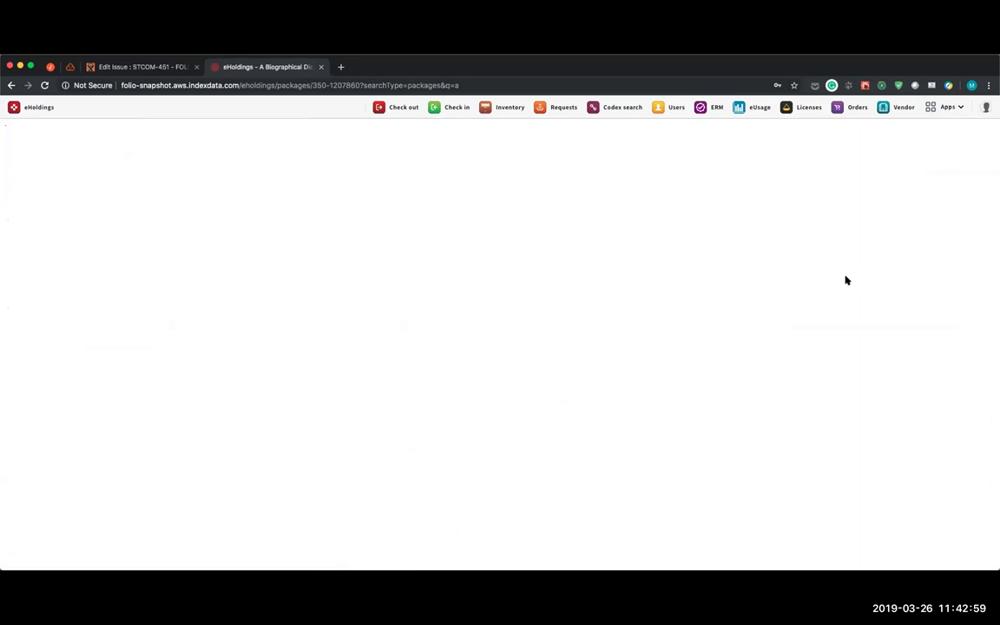
click(126, 154)
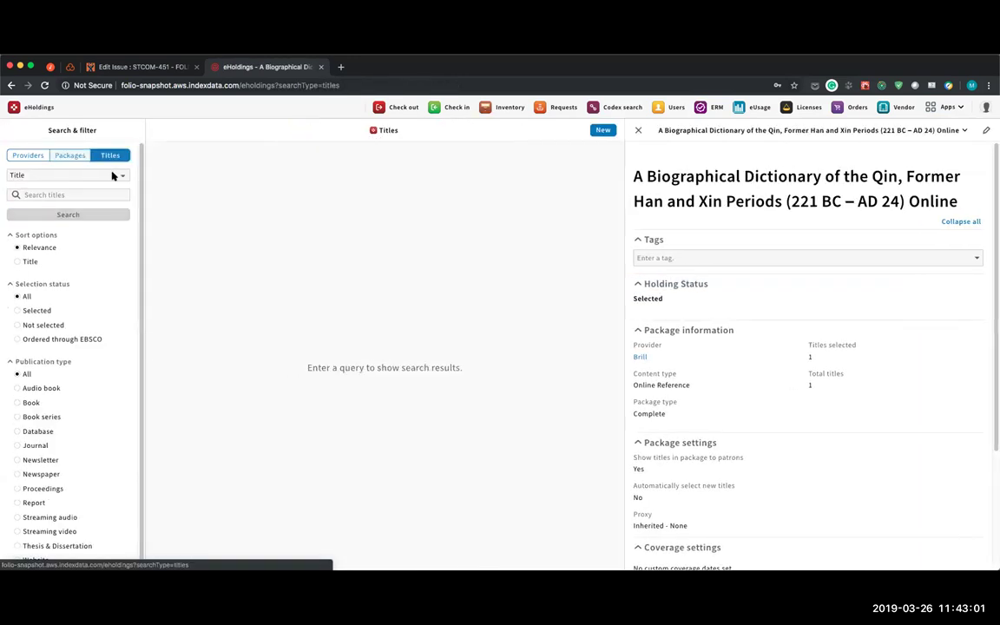
click(112, 175)
- Search the eHoldings titles for "a"
click(118, 194)
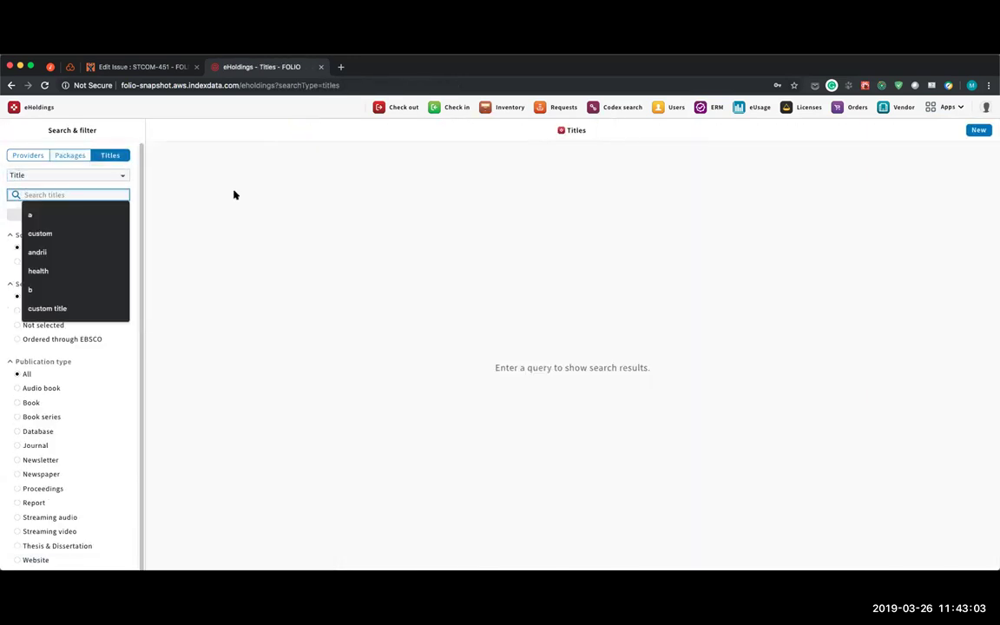
click(118, 214)
key(Return)
click(85, 190)
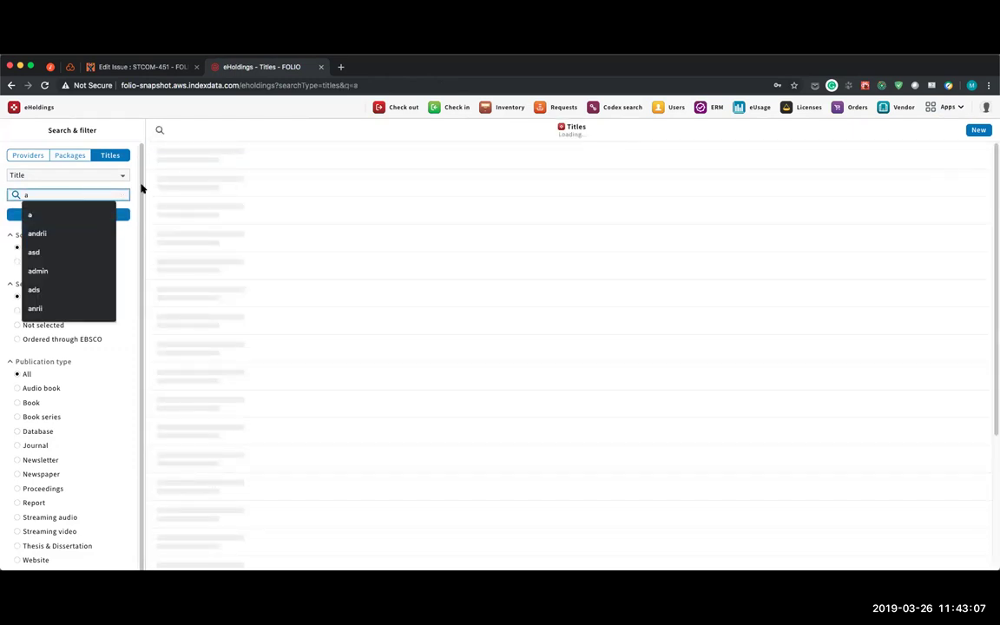
click(218, 130)
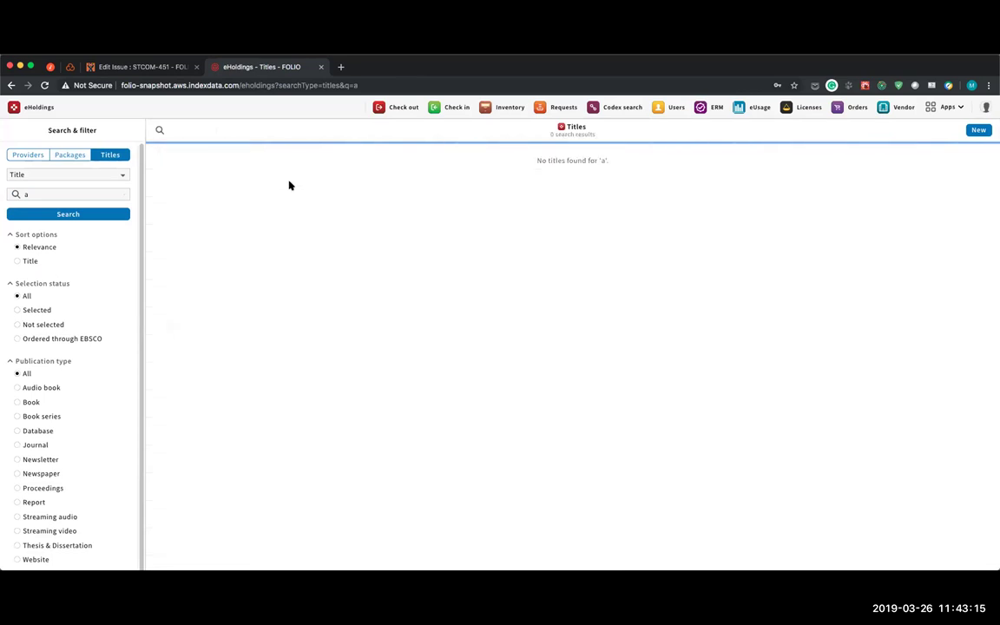
- Search the eHoldings titles for "b" and reload the results page
click(92, 195)
key(BackSpace)
text(b)
key(Return)
click(86, 195)
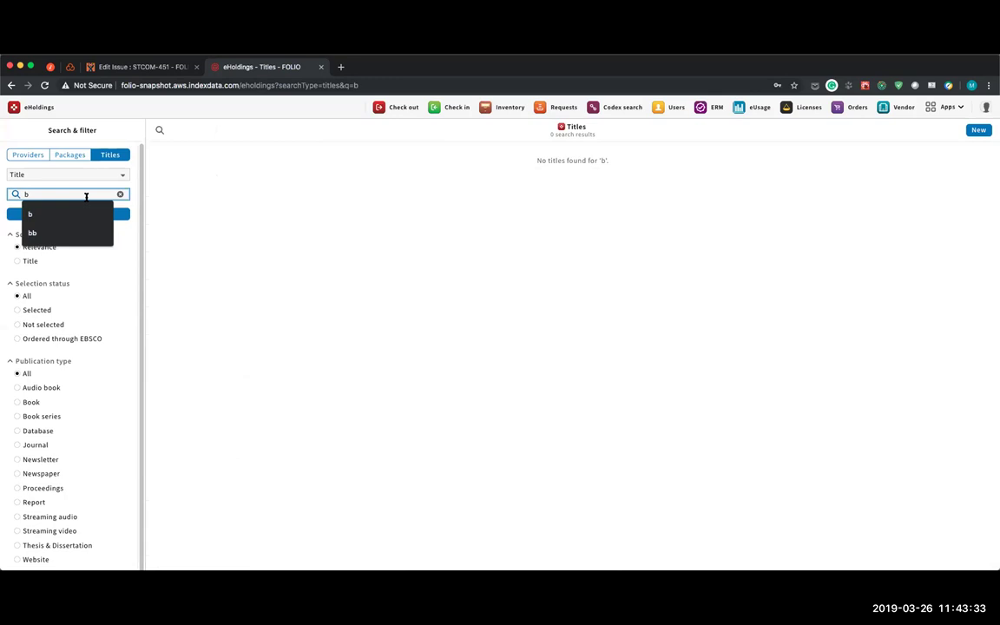
click(219, 174)
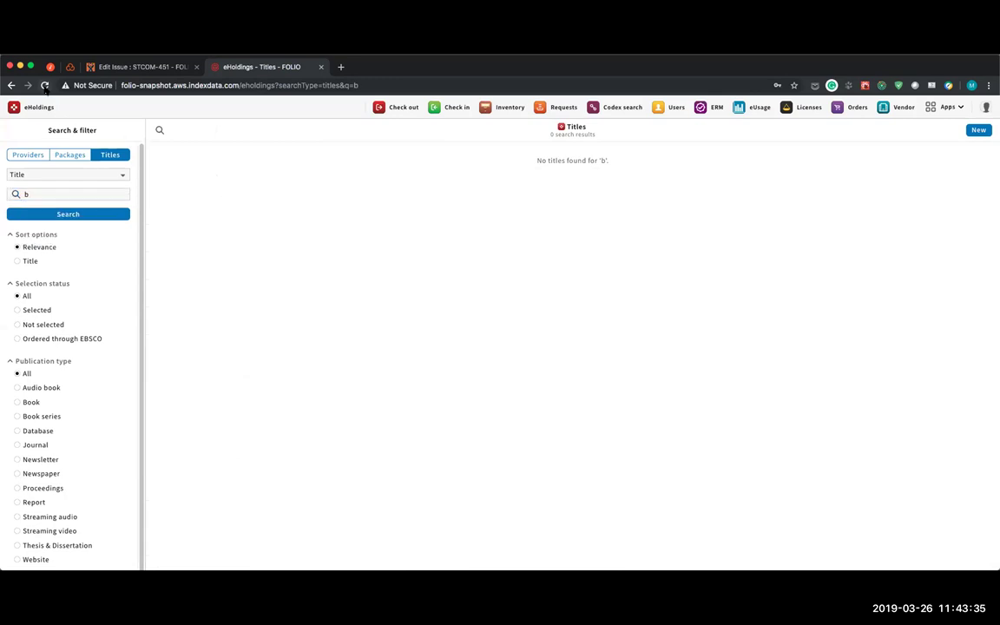
click(45, 85)
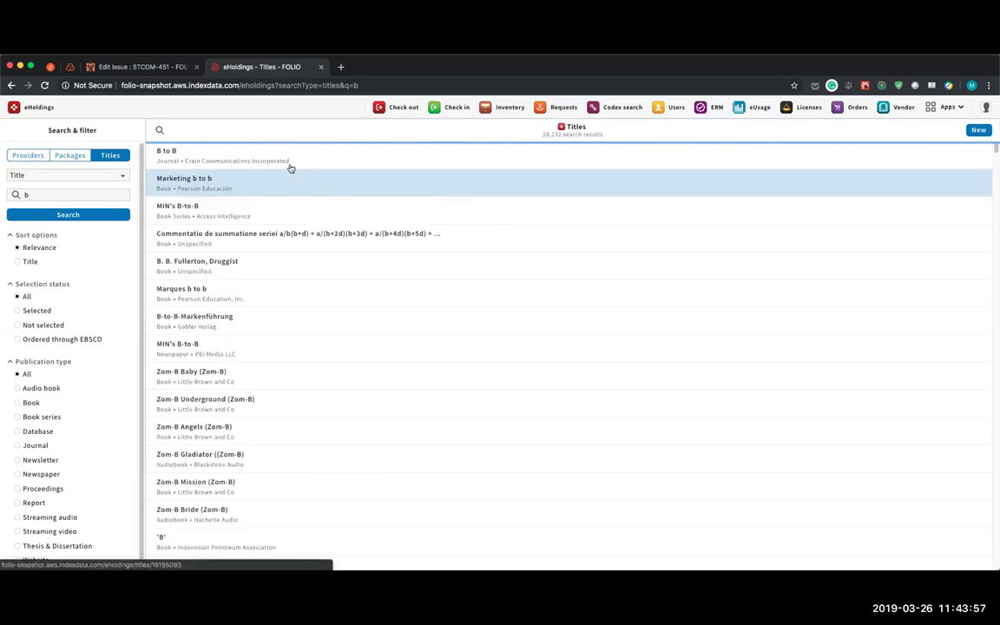
- Open the title "B to B", go to its Publisher's Site package record, and bring up the Agreements section
click(292, 165)
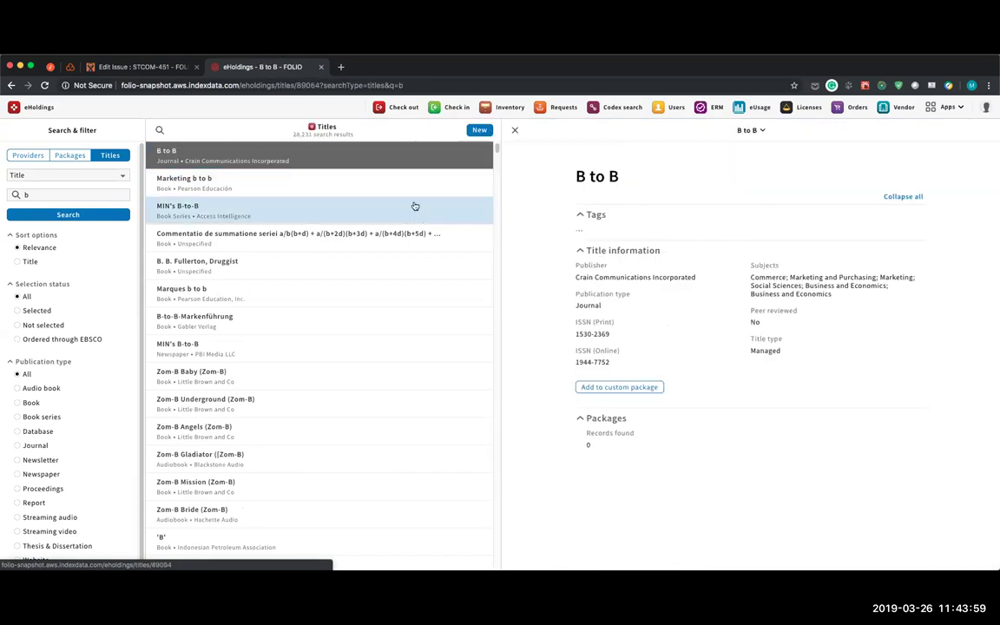
scroll(664, 416, down, 1)
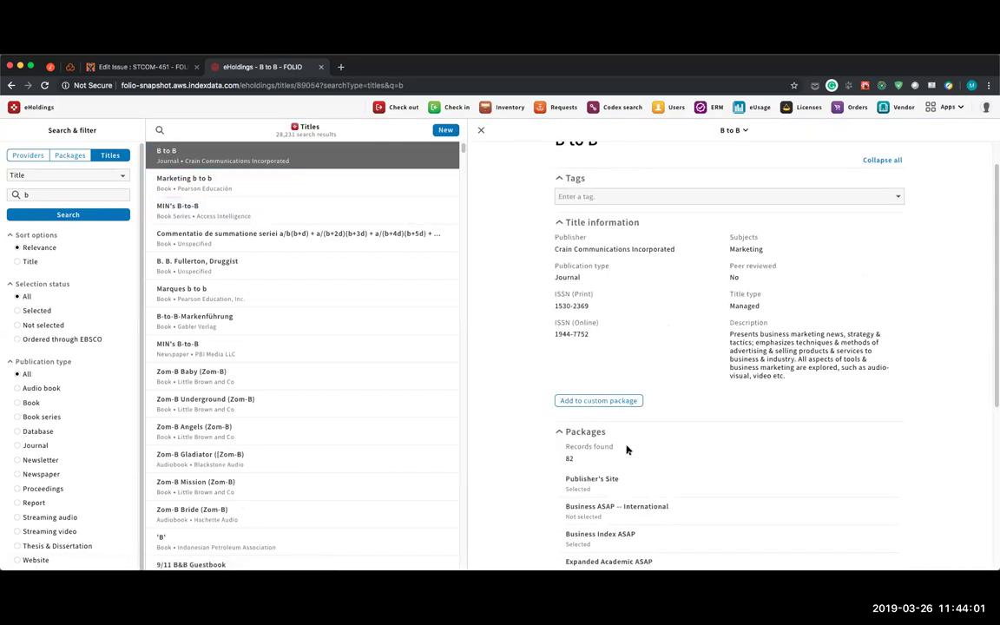
click(621, 488)
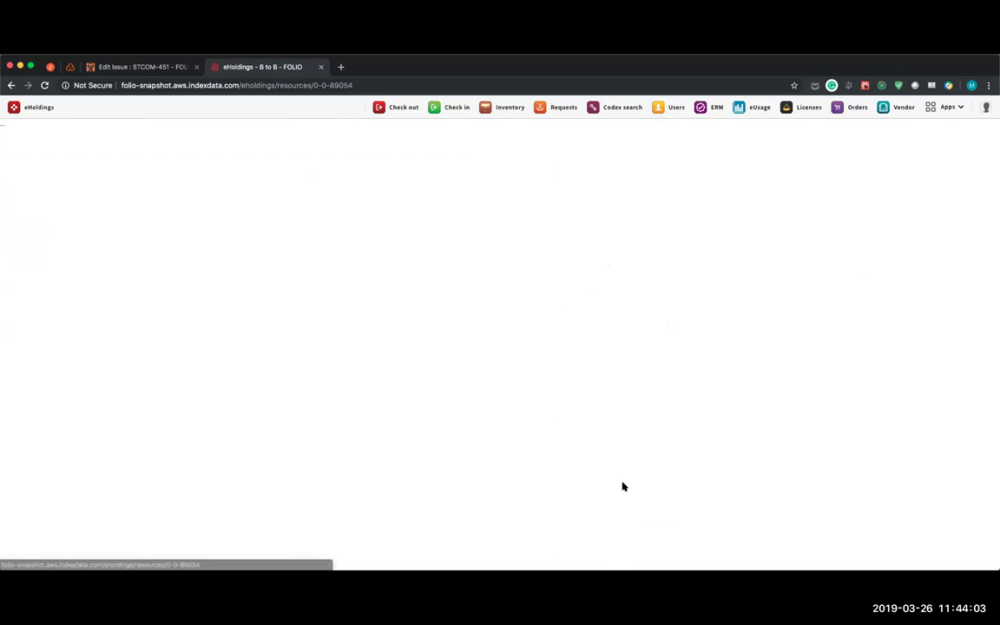
scroll(427, 421, down, 3)
scroll(429, 415, down, 5)
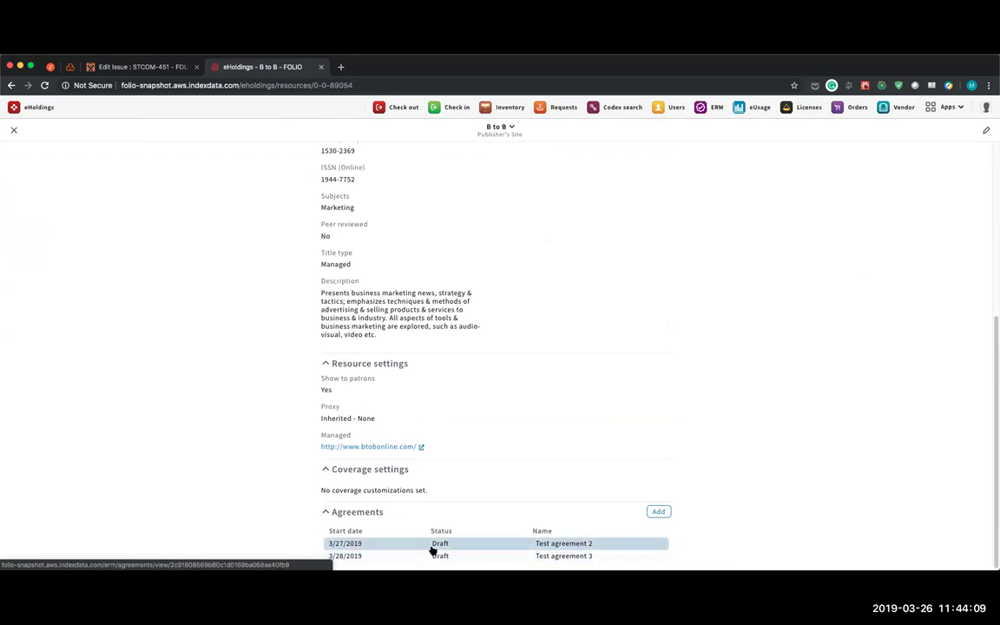
- Link Test agreement 1 to the "B to B" Publisher's Site resource and open that agreement
click(658, 513)
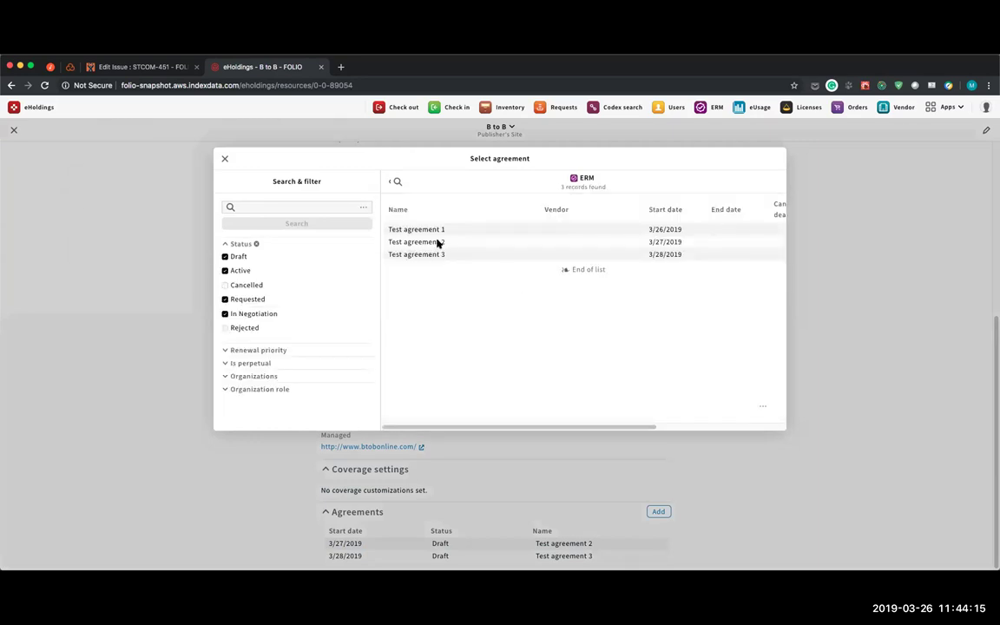
click(440, 230)
scroll(615, 539, down, 1)
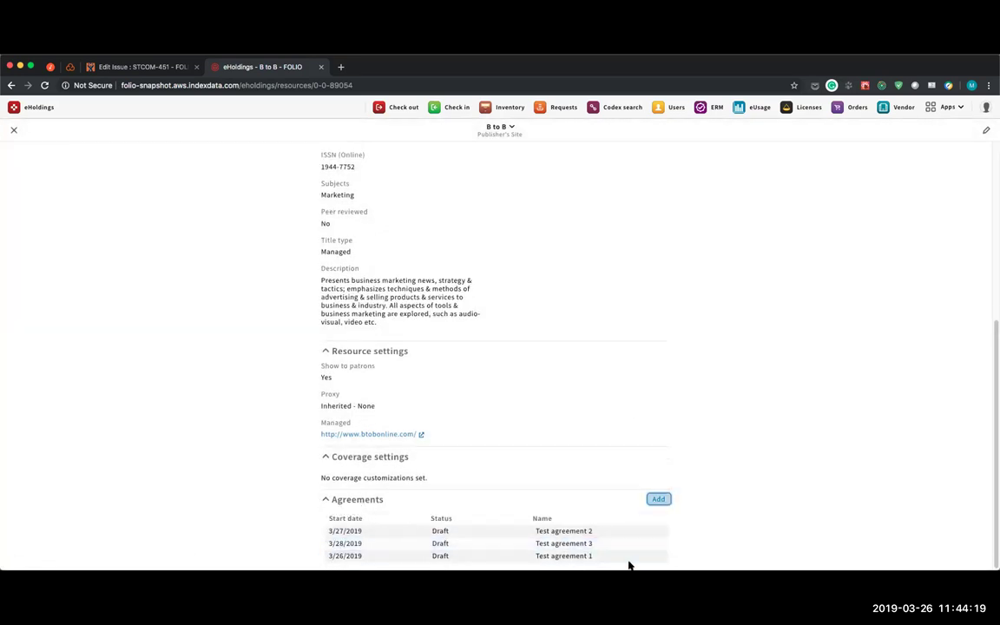
click(460, 558)
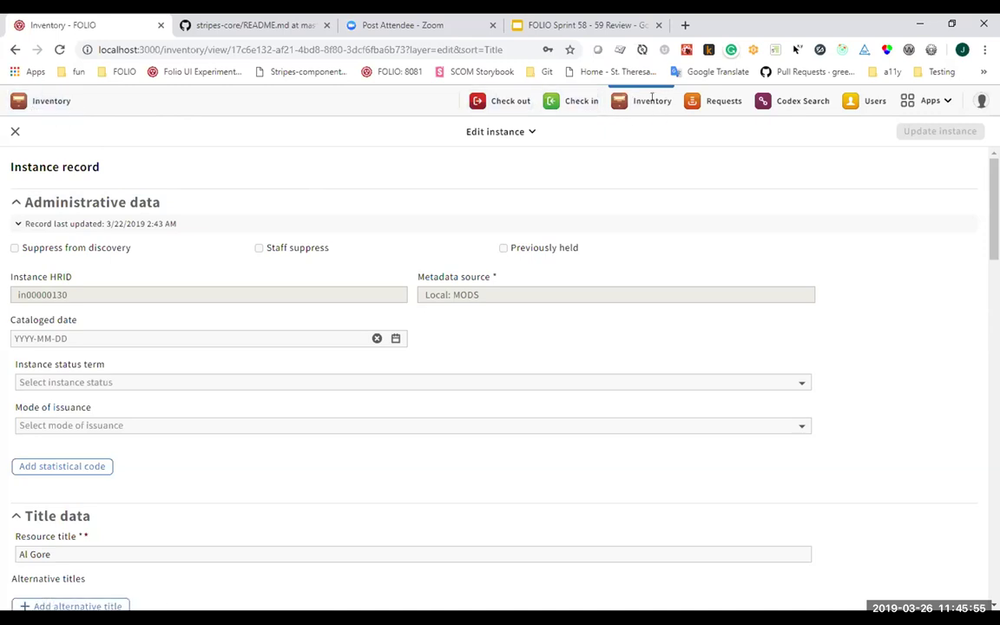
- Leave the instance edit form and return to the Inventory app's list of records
click(51, 102)
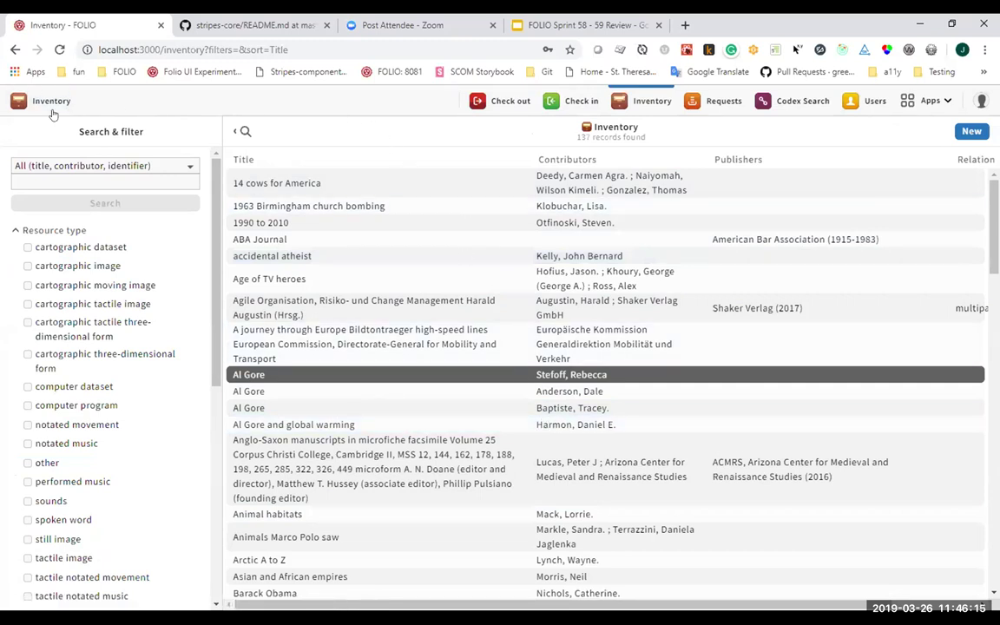
key(Down)
key(Up)
key(Up)
key(Up)
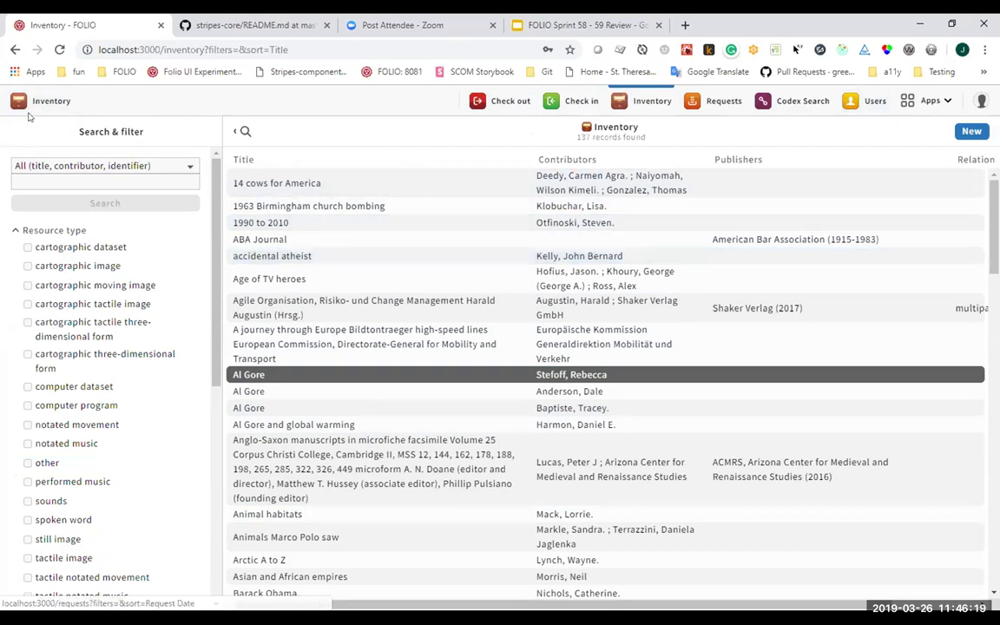
key(shift+Tab)
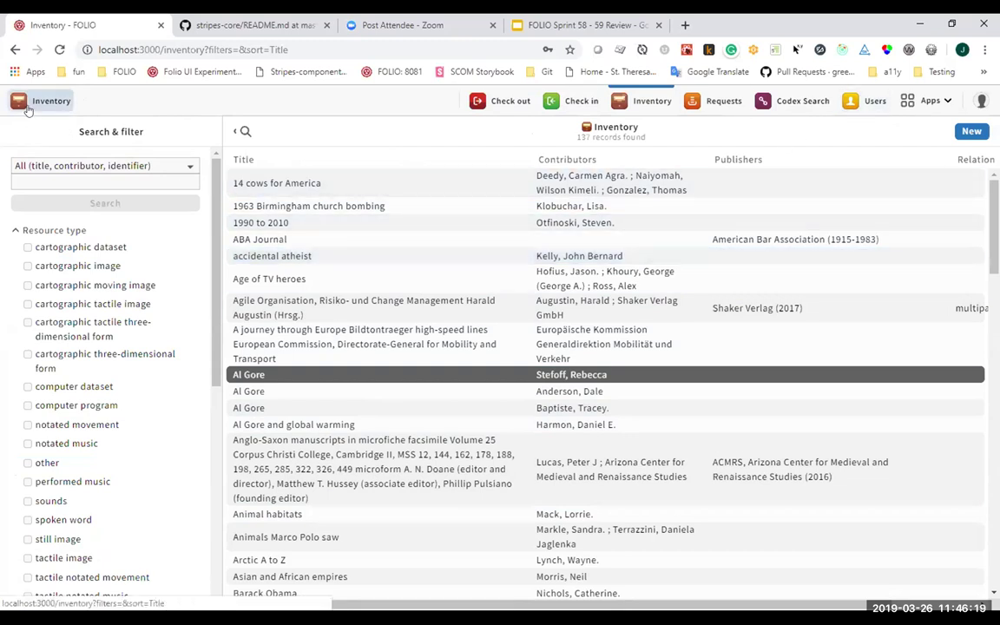
- Switch to the Users app and view its application menu and the list of available apps
click(860, 102)
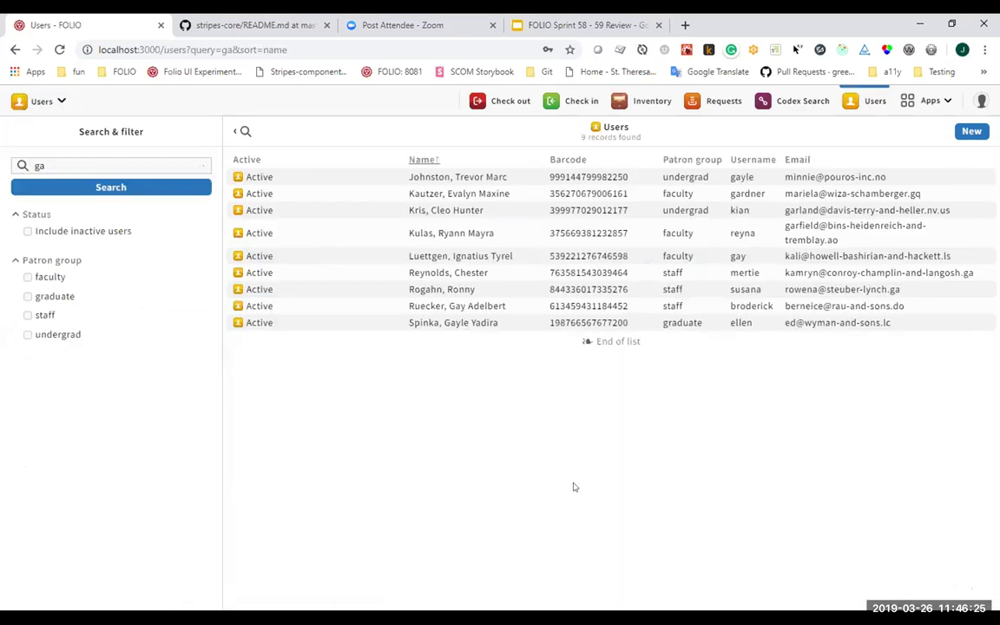
key(shift+Tab)
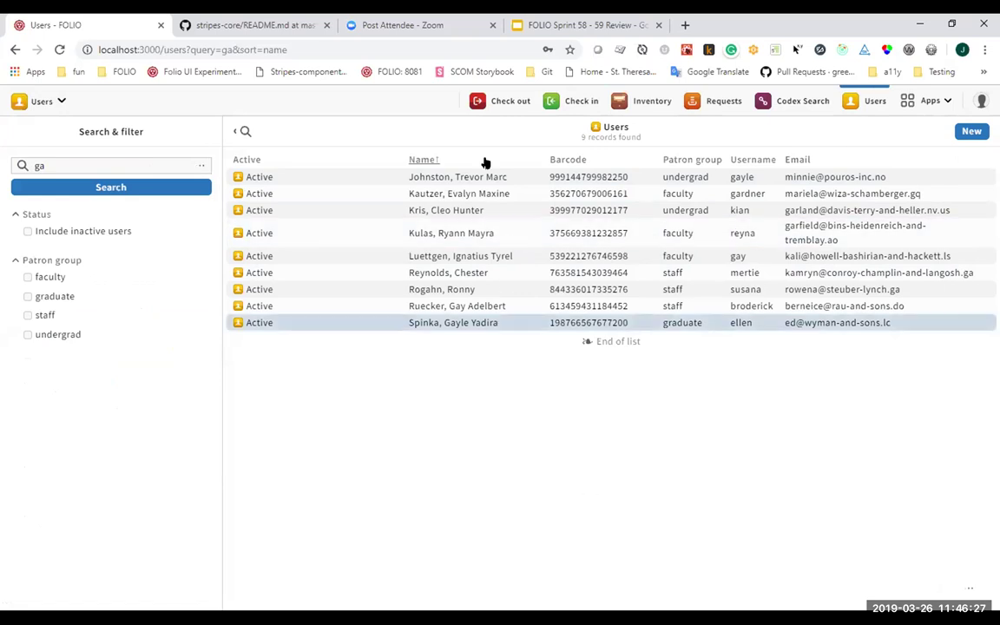
click(42, 104)
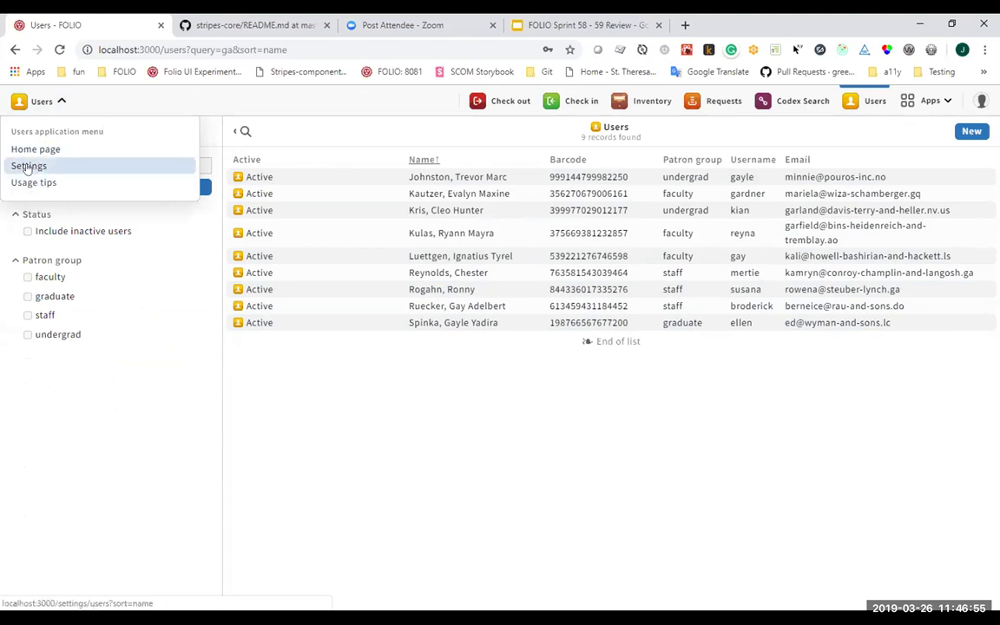
click(916, 103)
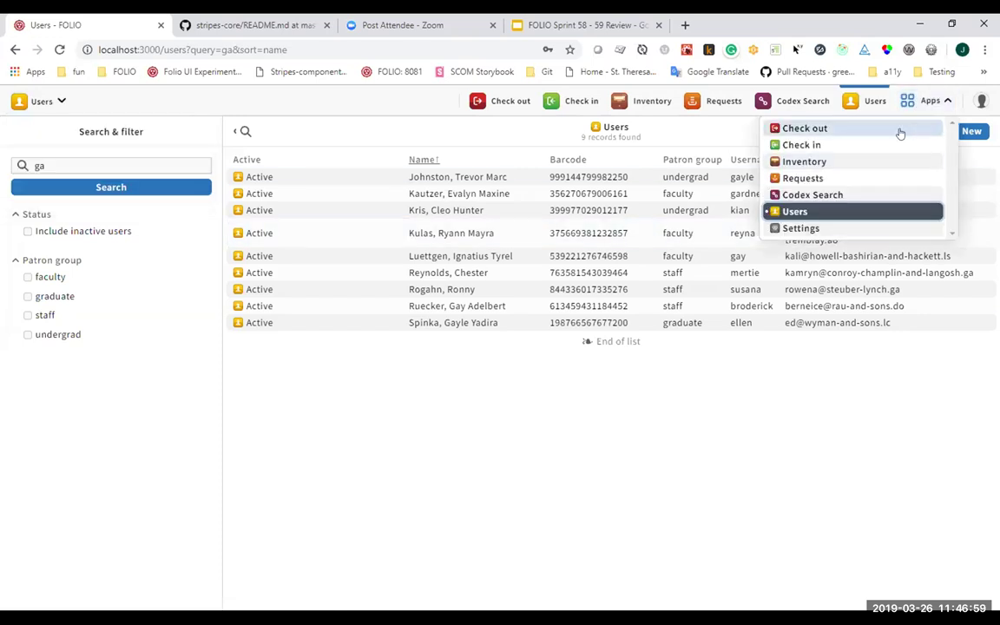
- Open the settings page belonging to the Users app
click(40, 104)
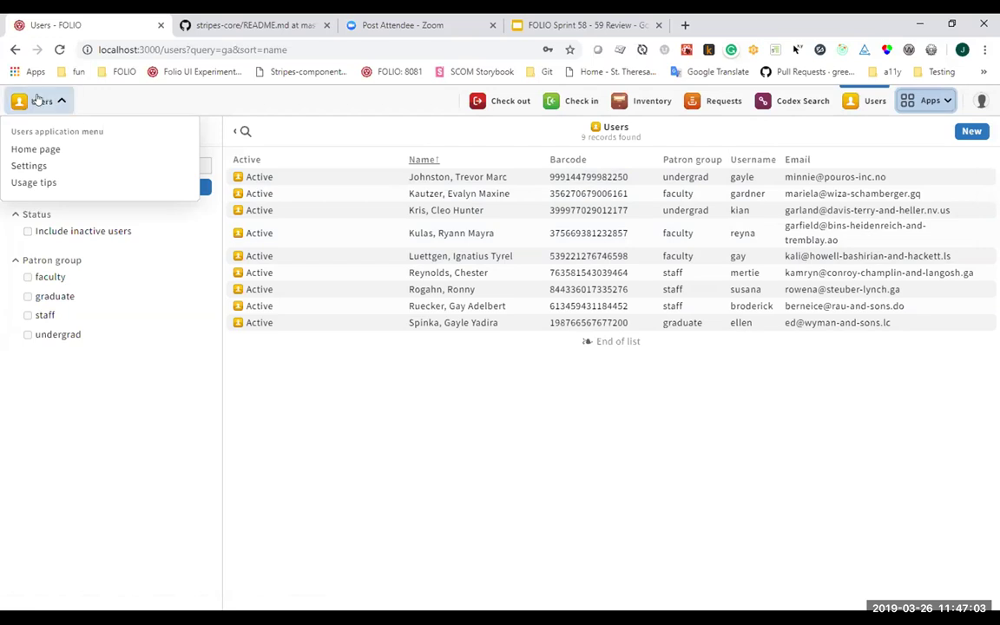
click(38, 166)
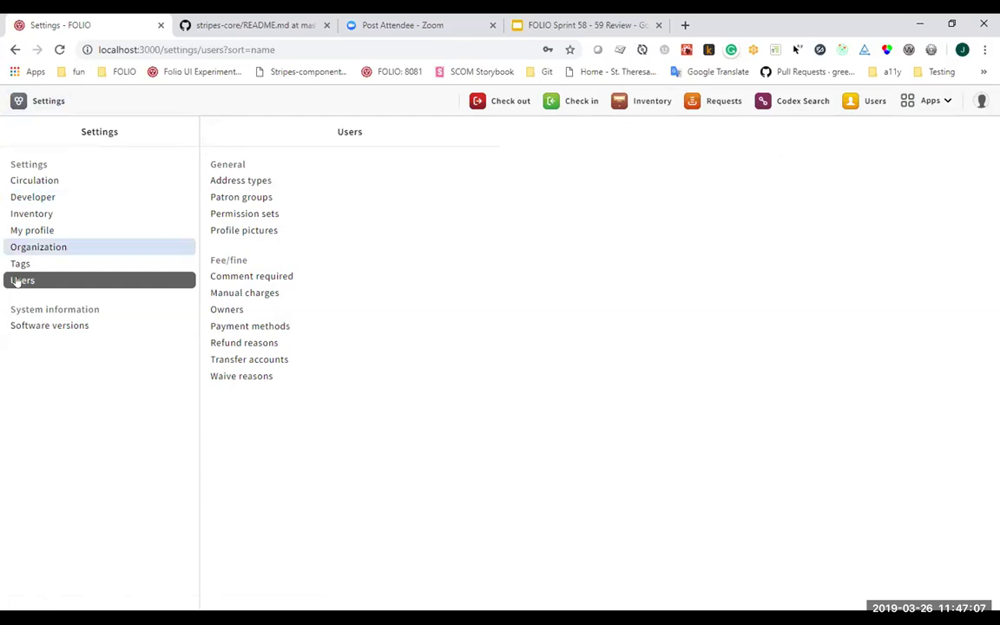
- Go back to the Users search results for "ga" and display the Users application menu
click(16, 51)
click(16, 51)
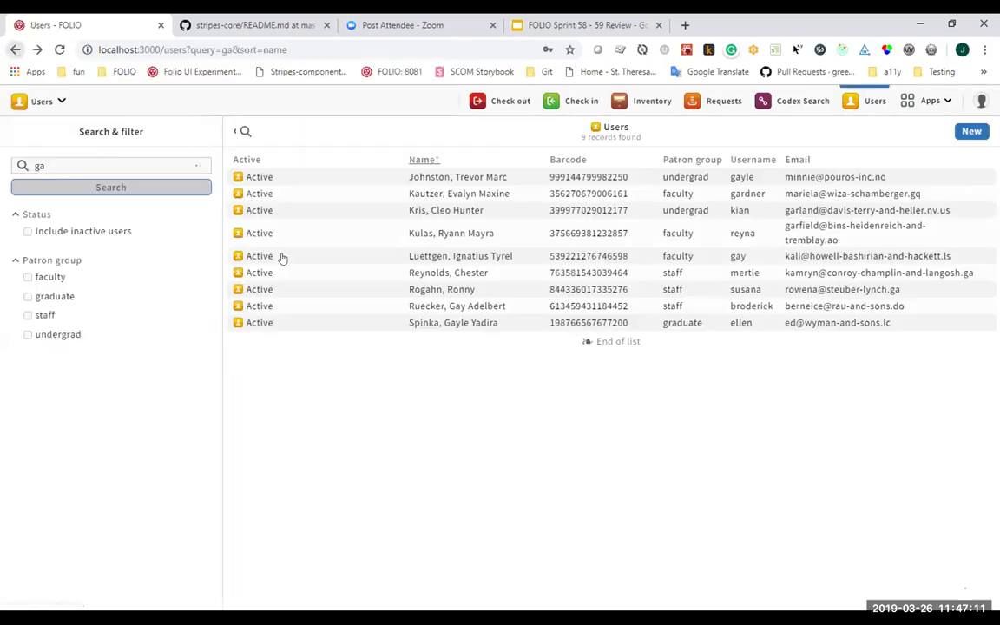
click(33, 102)
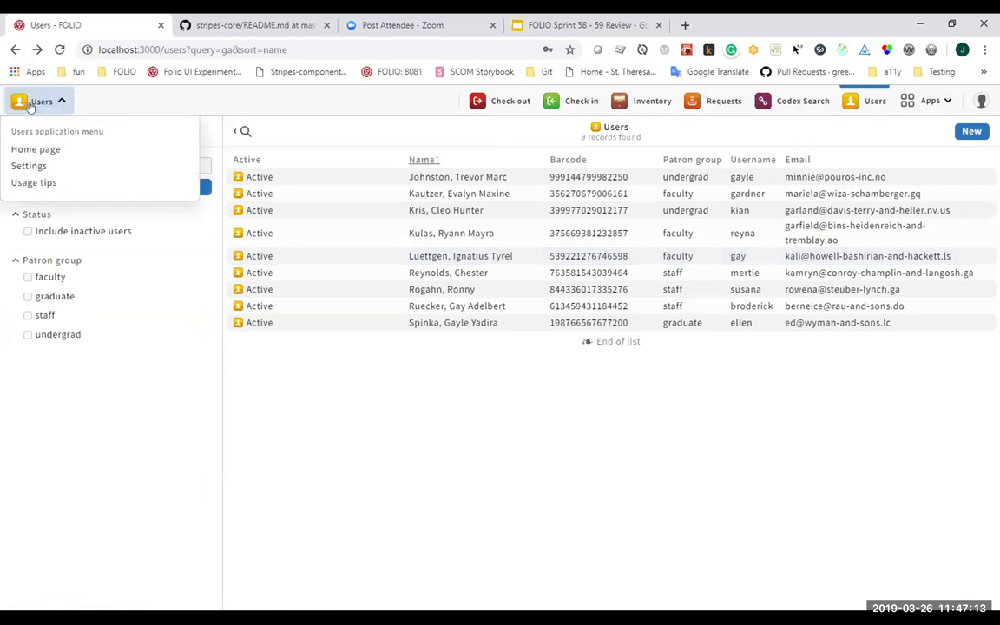
- View the Users usage tips wiki page, close it, and look at the App Context Menu section of the stripes-core README
click(39, 184)
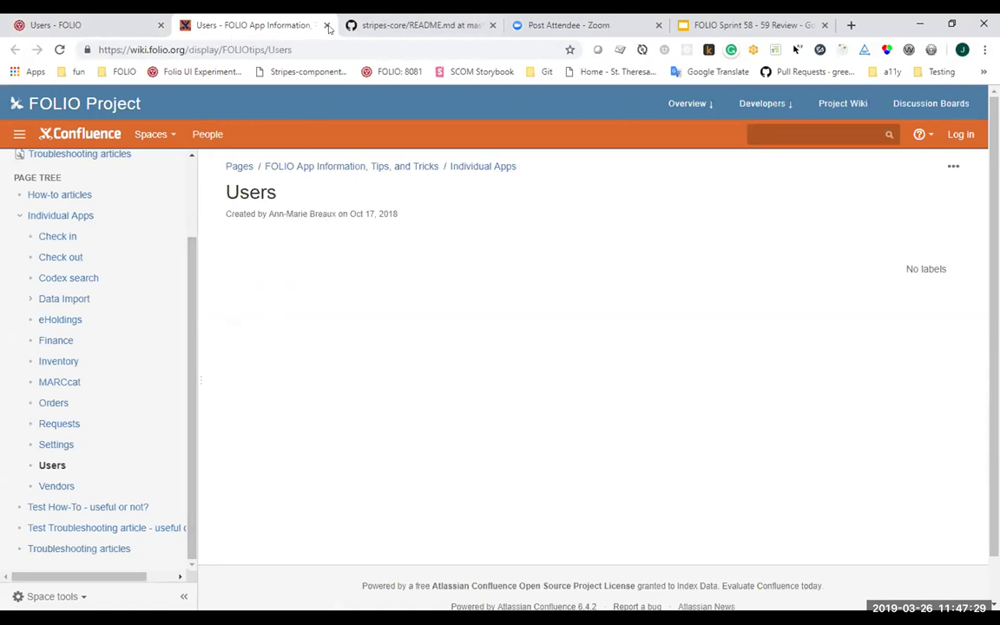
click(325, 24)
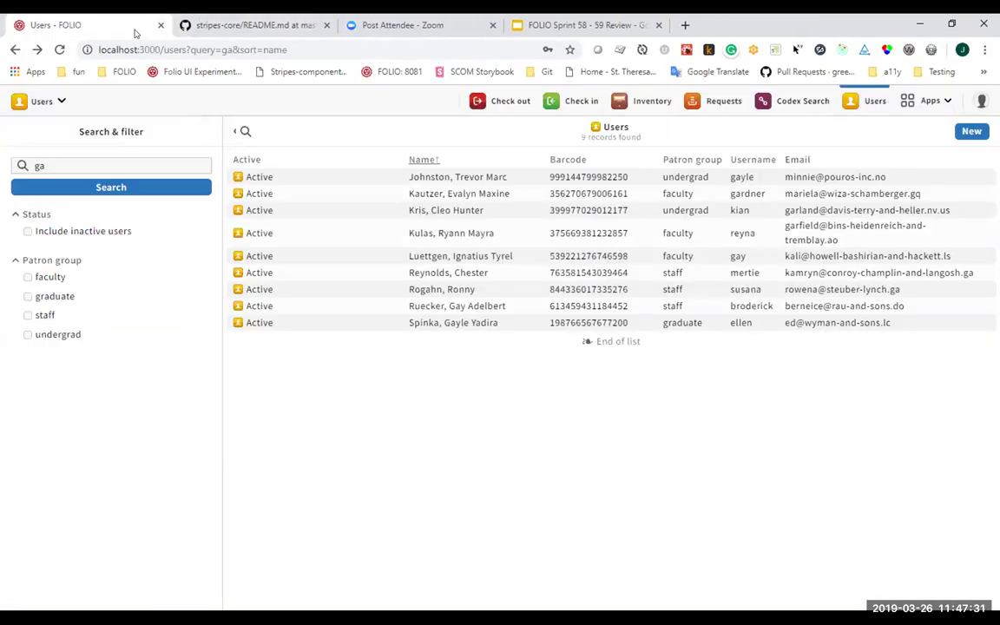
click(250, 25)
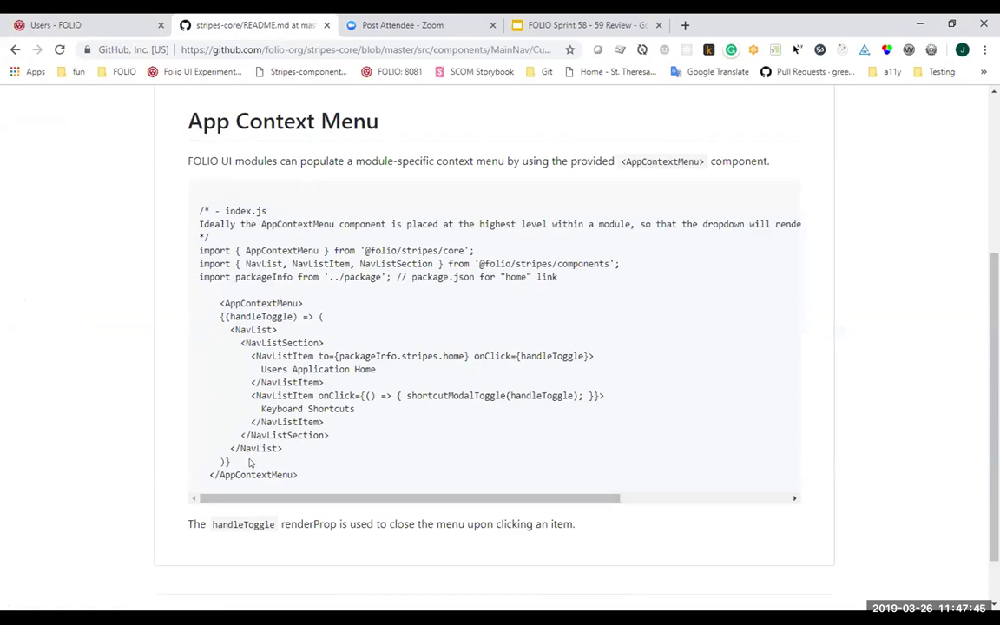
click(103, 26)
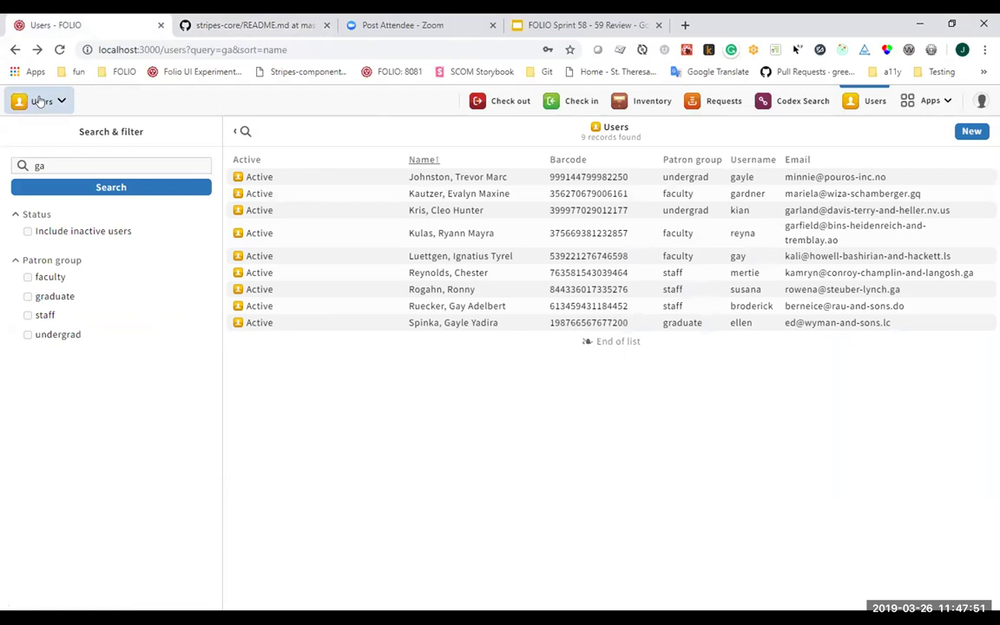
- Display the entries of the Users application menu and close the menu again
click(49, 109)
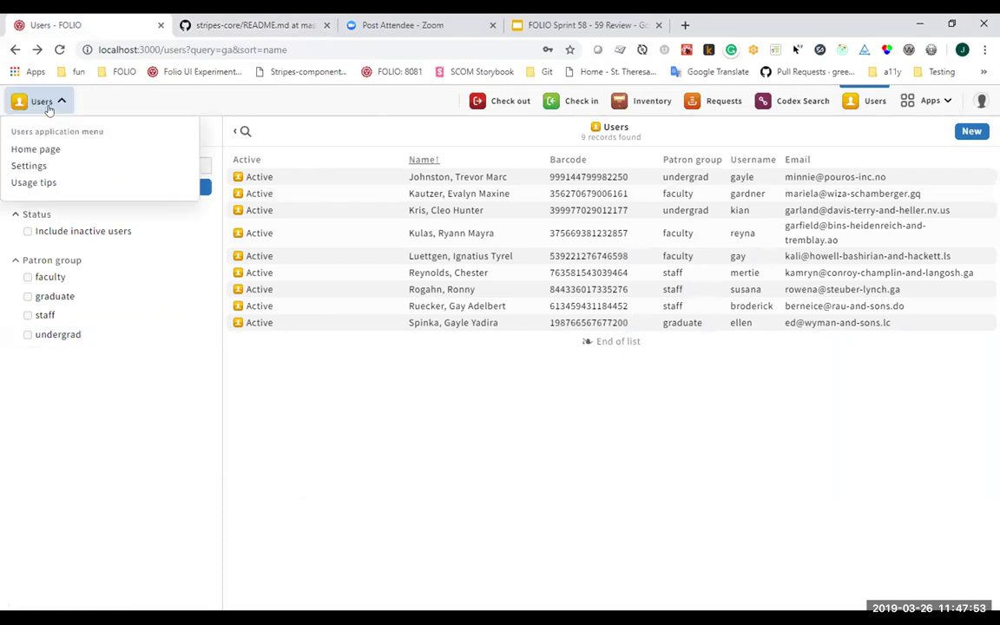
click(42, 104)
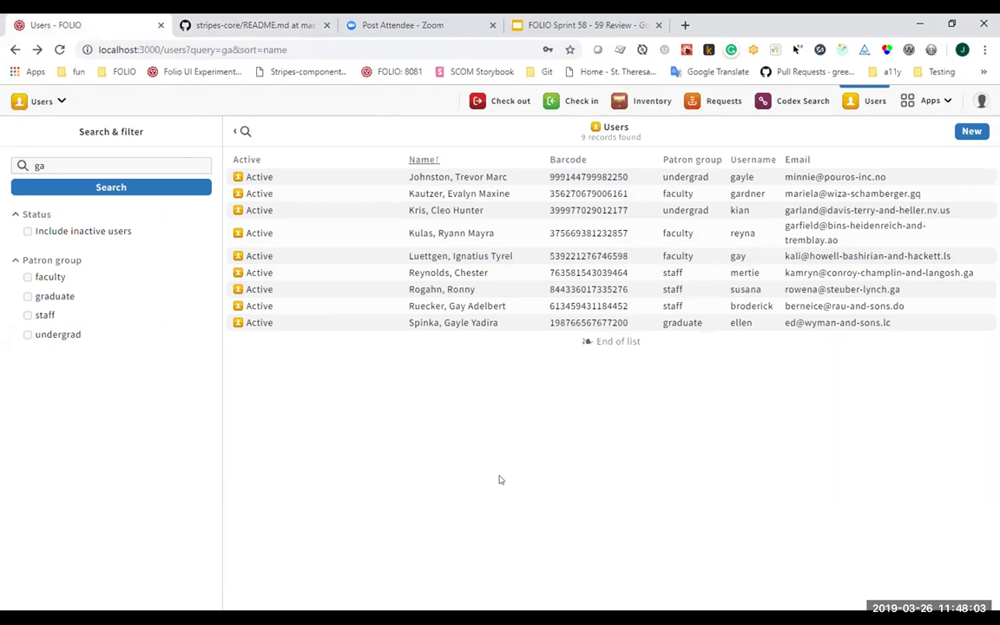
click(30, 103)
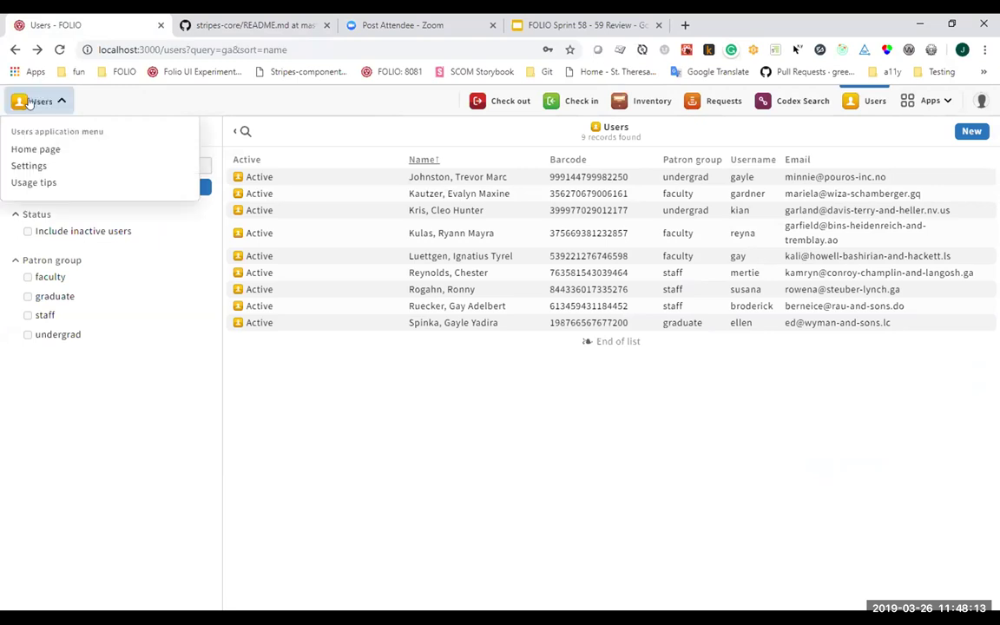
click(29, 103)
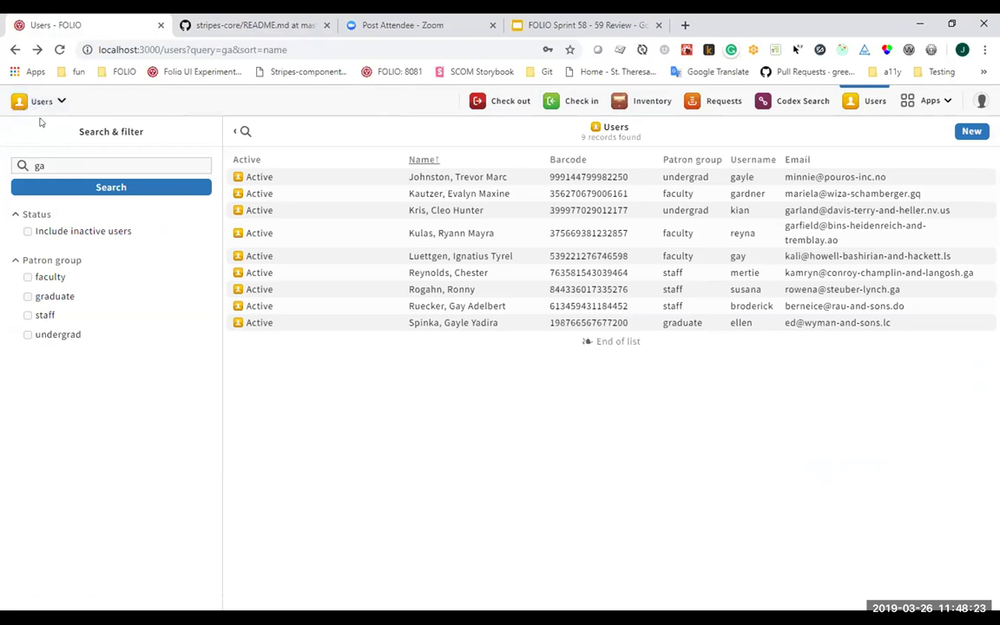
- Compare the Inventory app's header with the Users app's header and its application menu
click(648, 105)
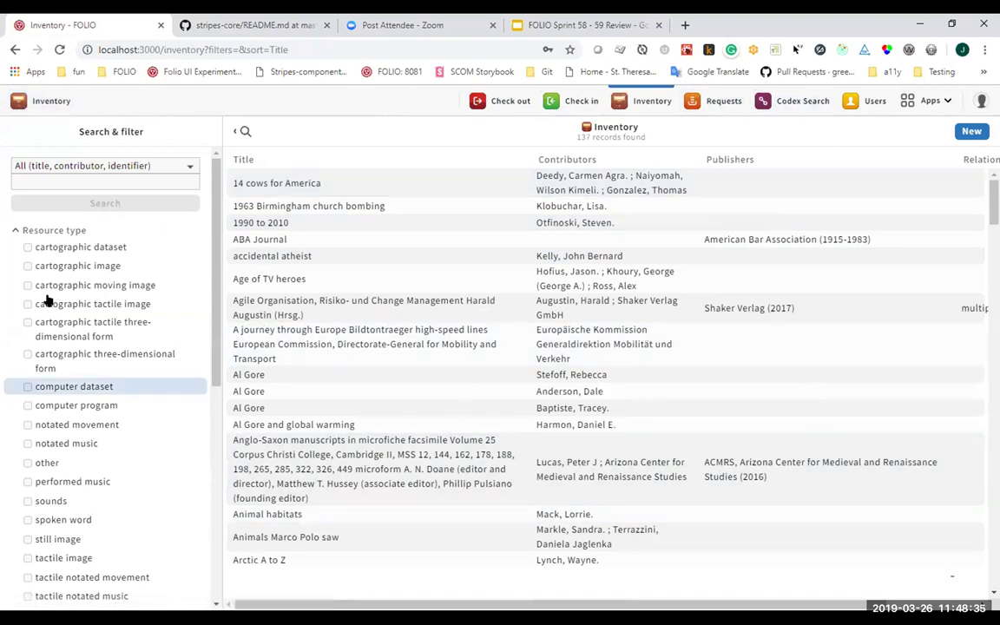
click(865, 101)
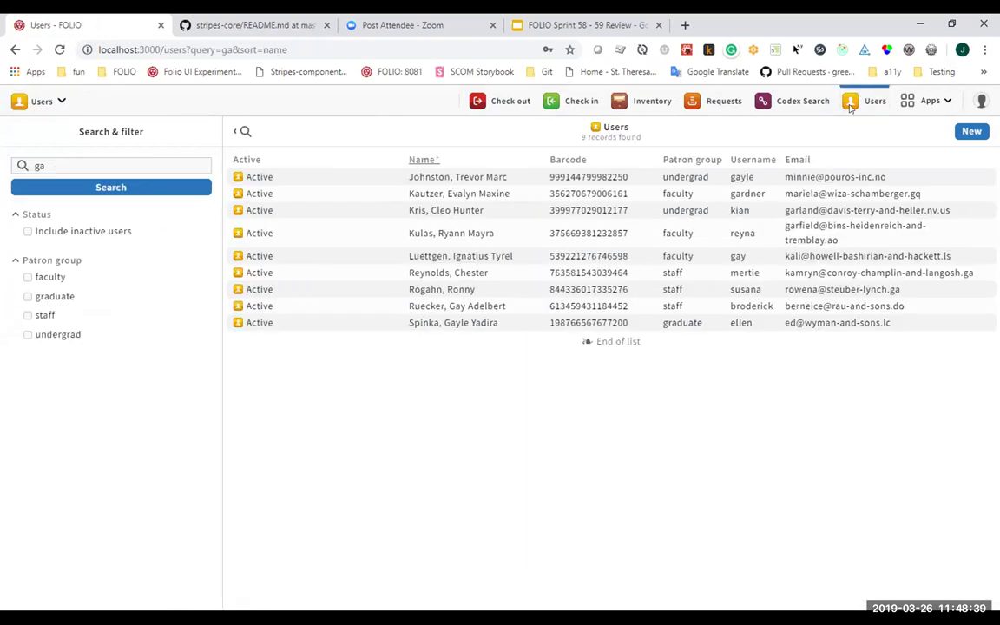
click(33, 102)
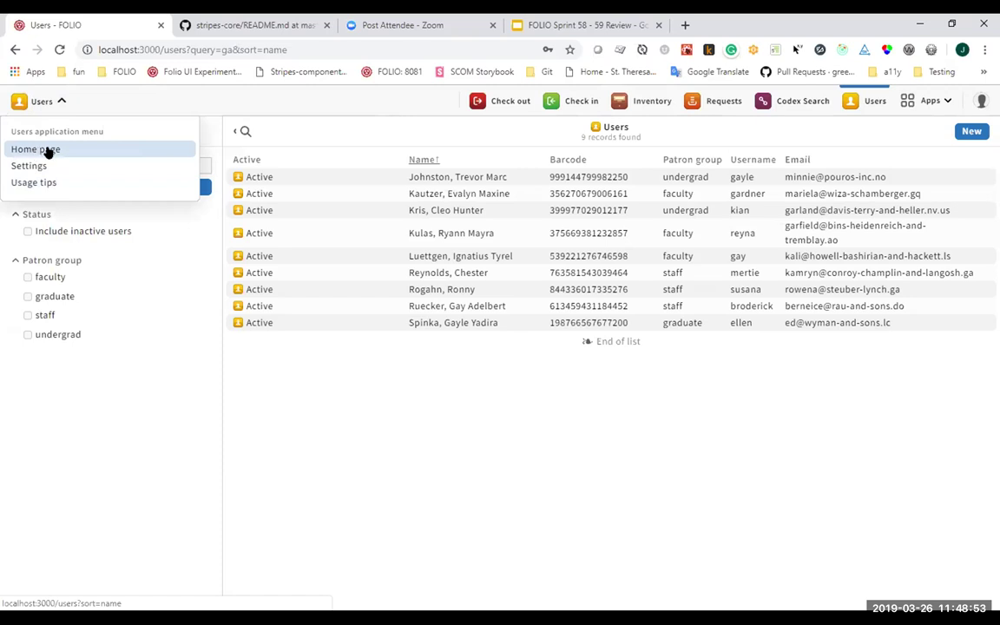
click(368, 417)
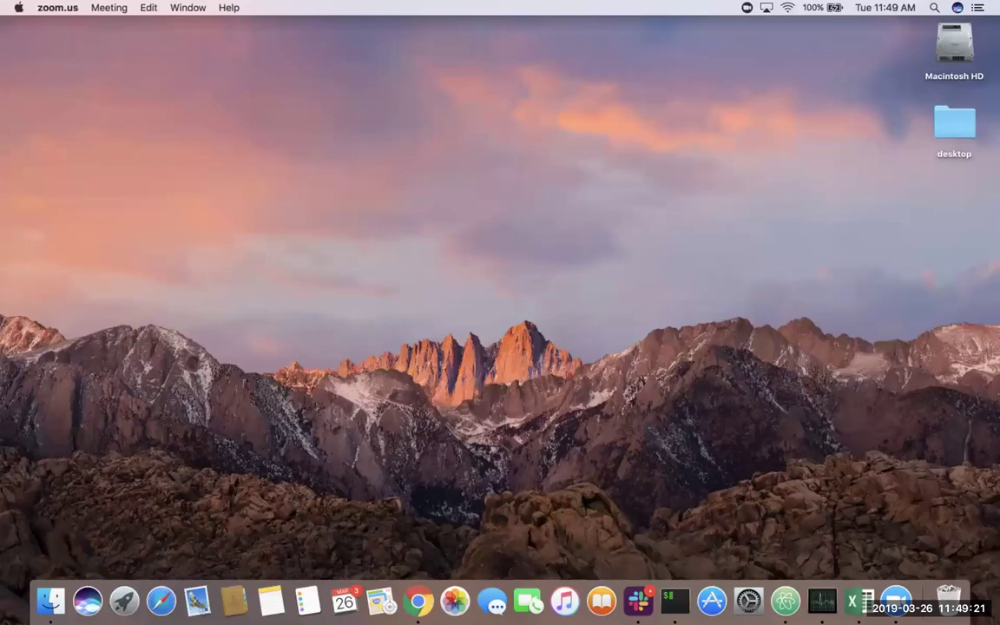
- Switch to the FOLIO Requests app, filter requests by status Open - In transit, and open the 14 cows for America request
key(ctrl+Right)
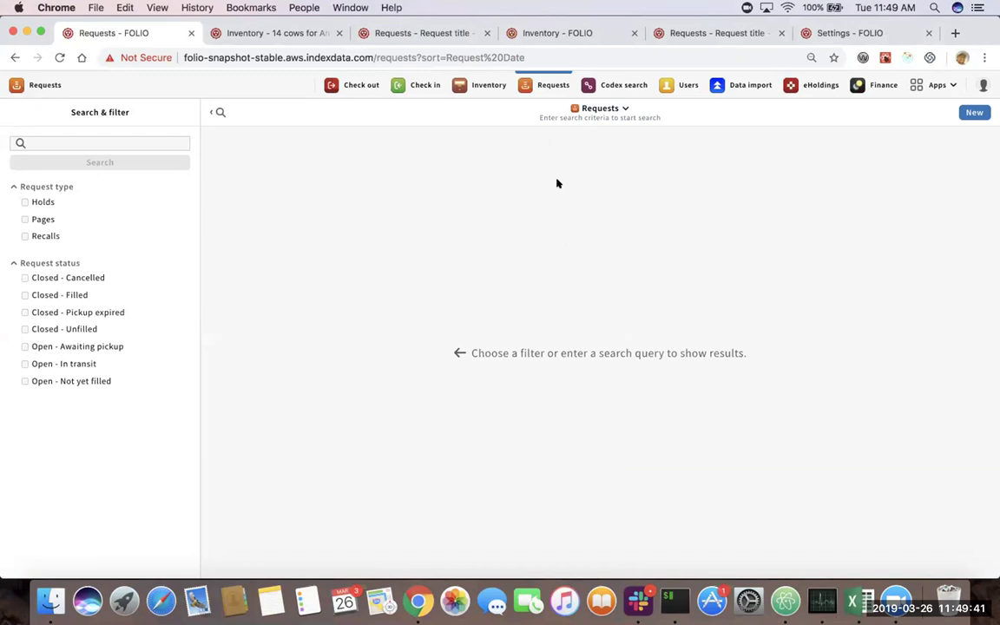
click(77, 365)
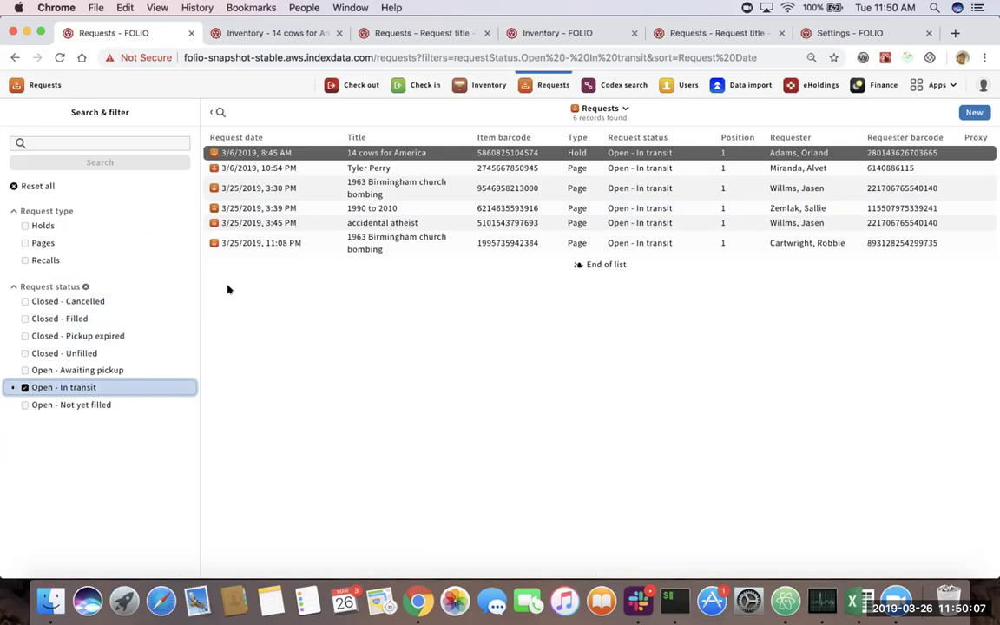
click(460, 153)
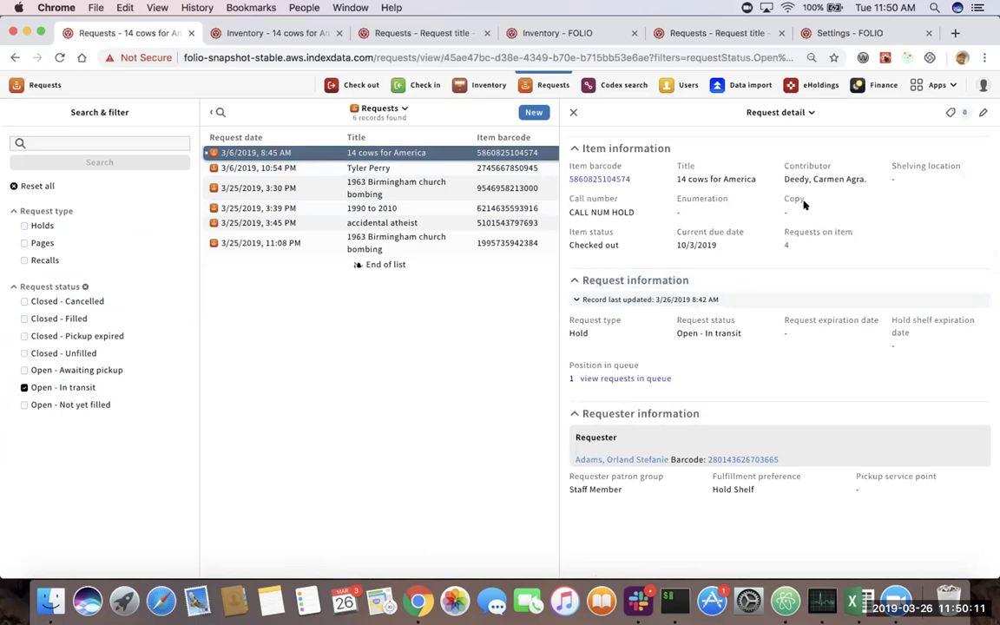
- Highlight the Requests on item count and the queue position link in the request detail
drag(774, 226, 794, 246)
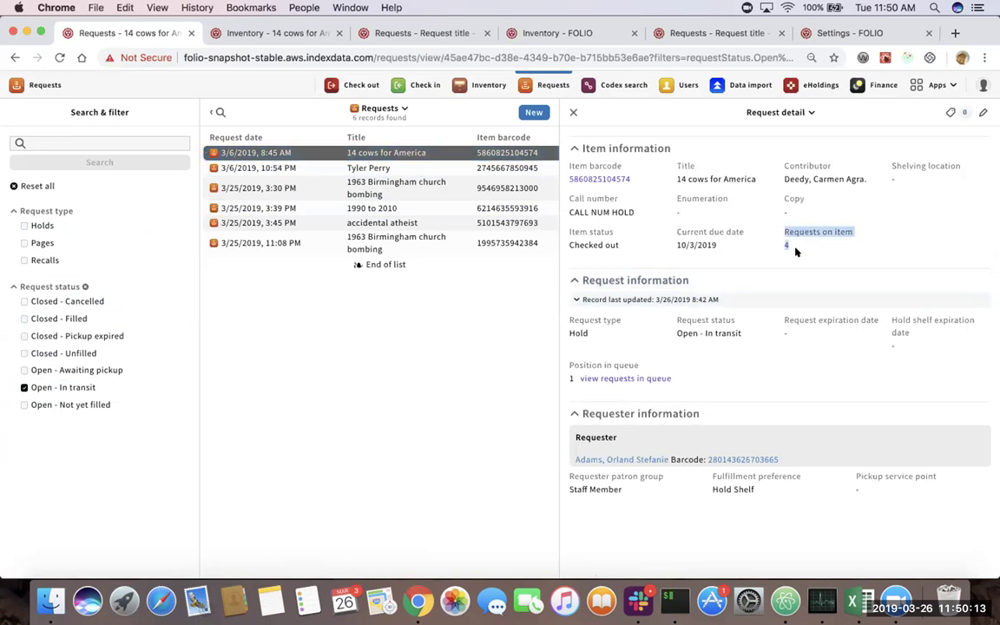
drag(573, 360, 646, 385)
click(794, 247)
- Open the request's edit form, highlight its Requests on item count and queue link, and close the form without changes
click(982, 116)
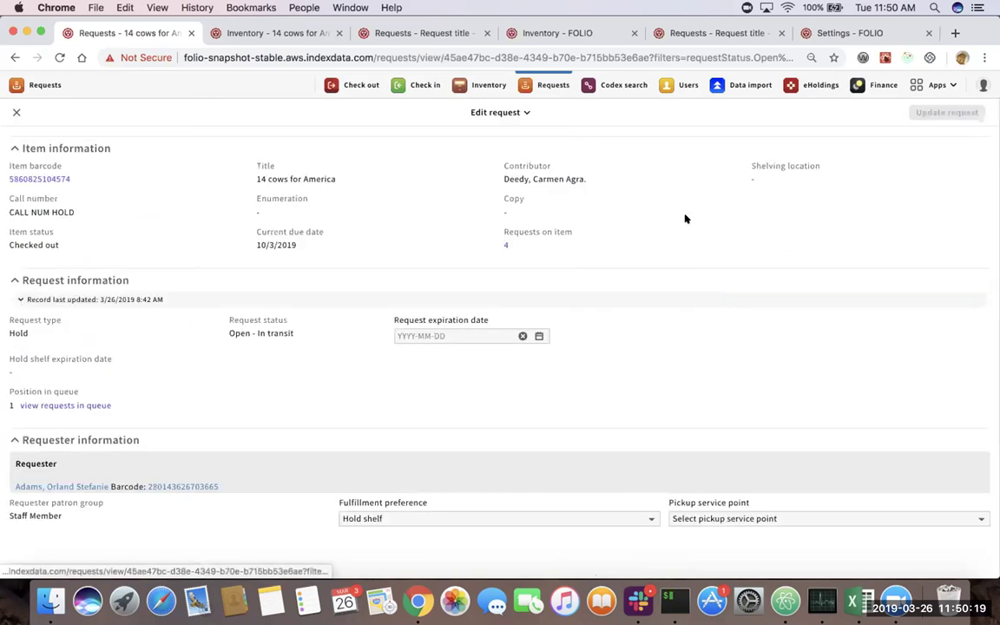
triple_click(487, 244)
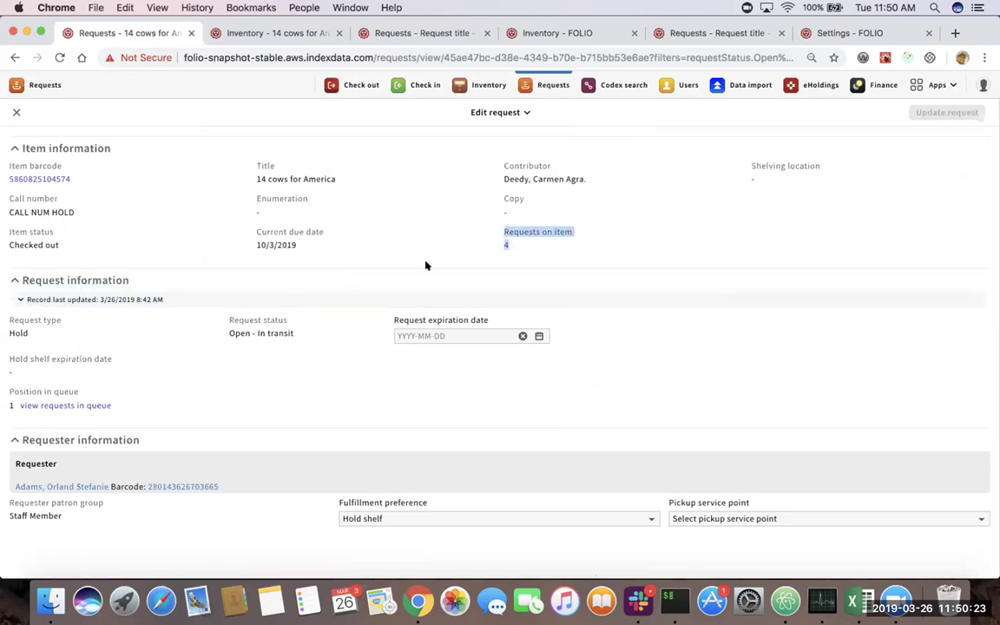
drag(141, 403, 61, 401)
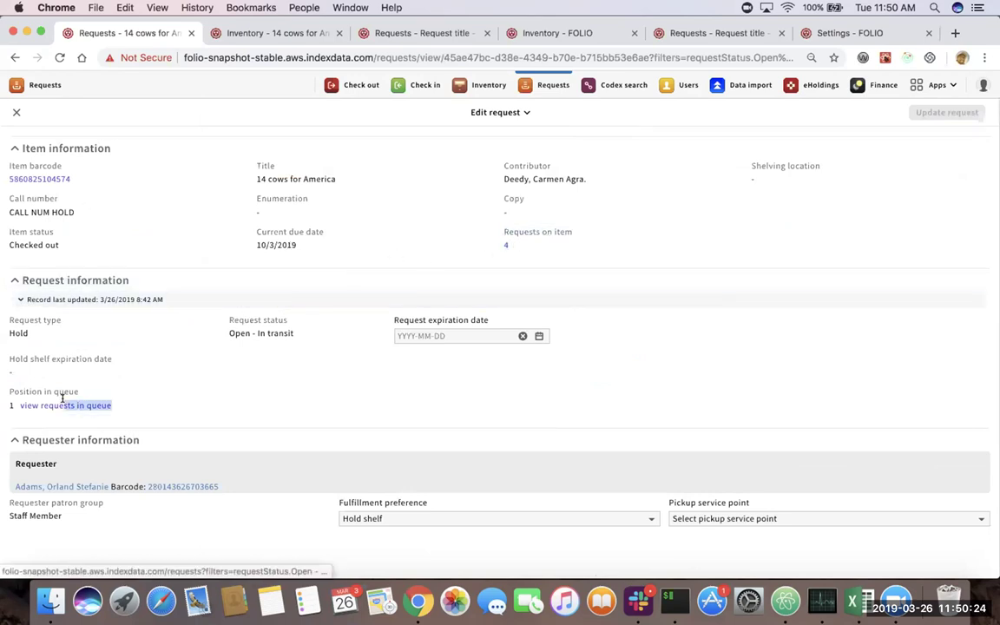
click(16, 90)
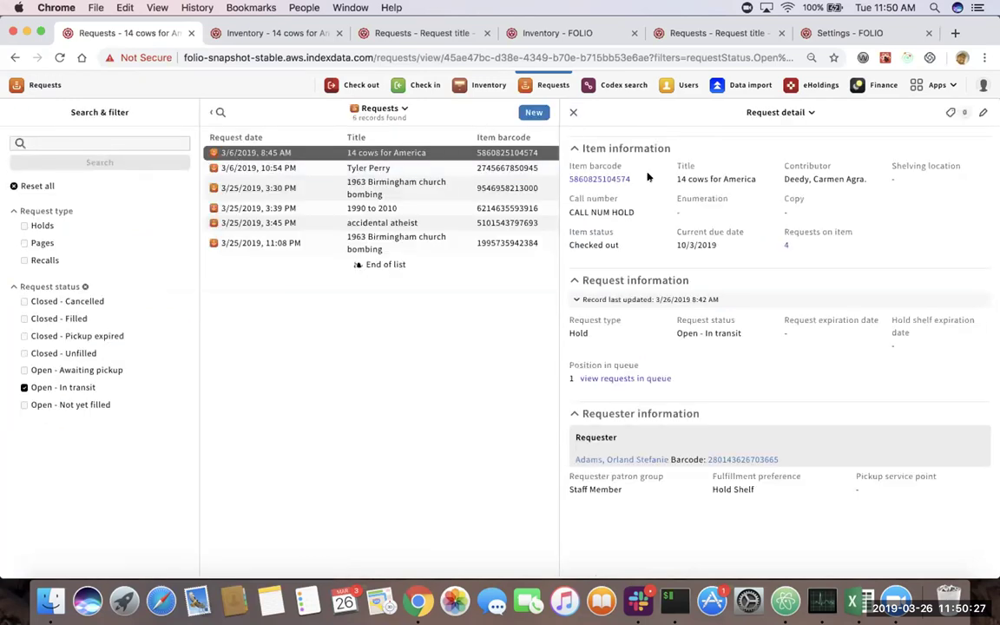
- List the item's open requests, view the in-transit request in its edit form, and return to the request list
click(780, 244)
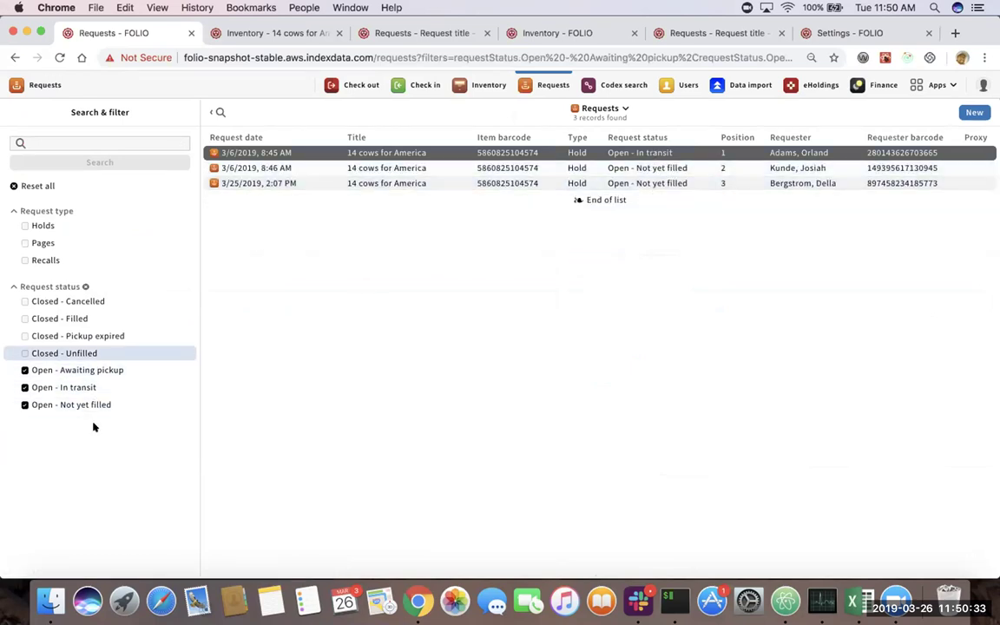
click(681, 151)
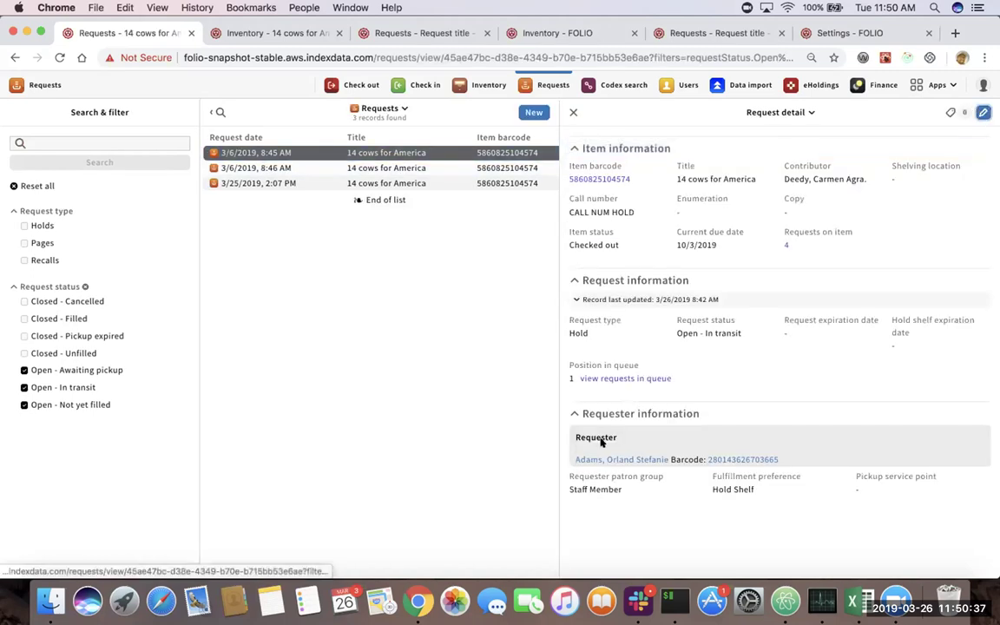
key(super+alt+e)
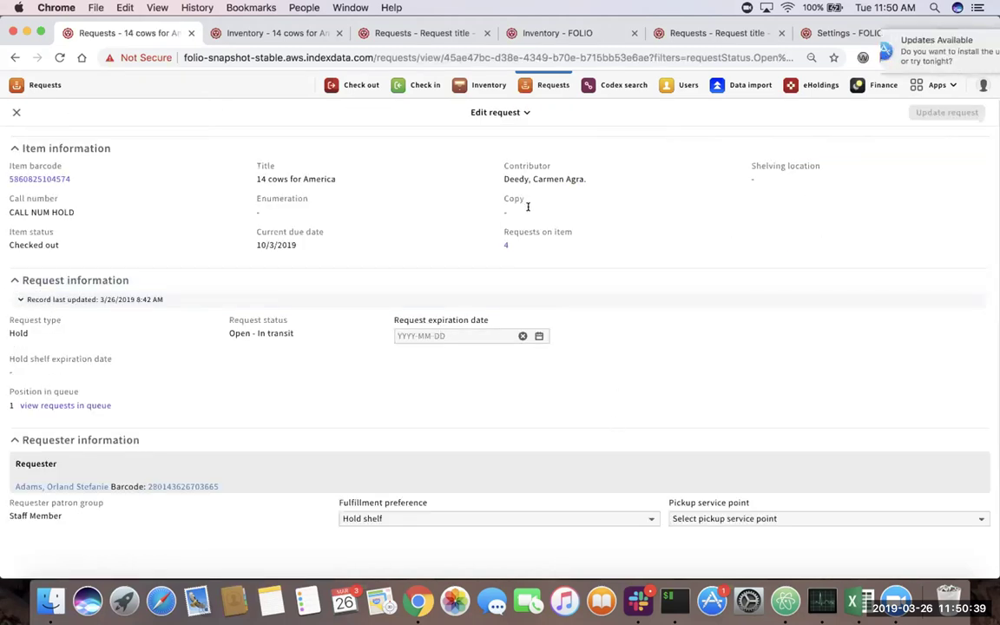
key(Escape)
- Postpone the system update notification
click(962, 55)
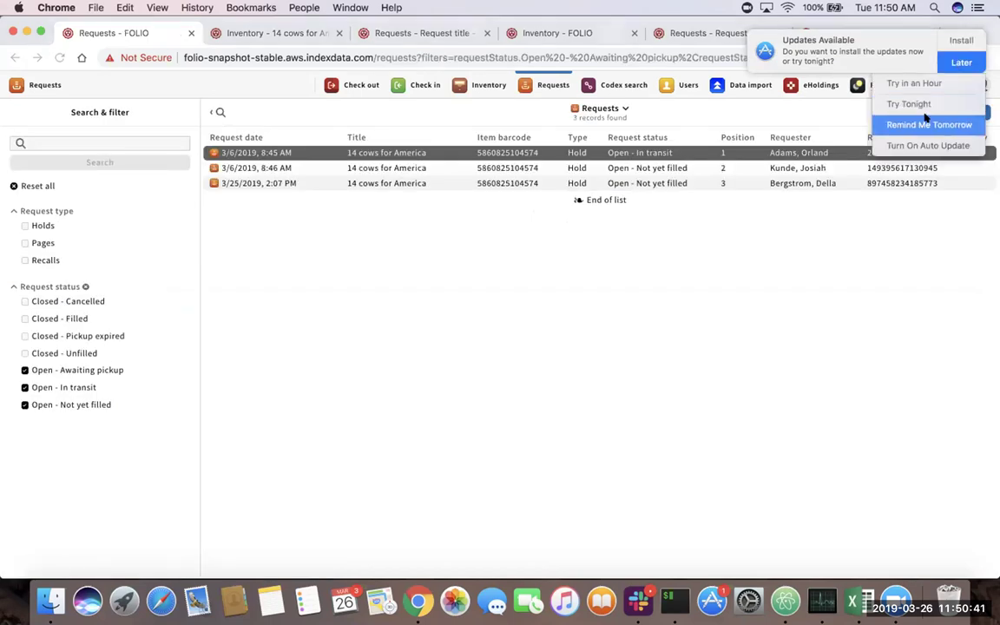
click(923, 106)
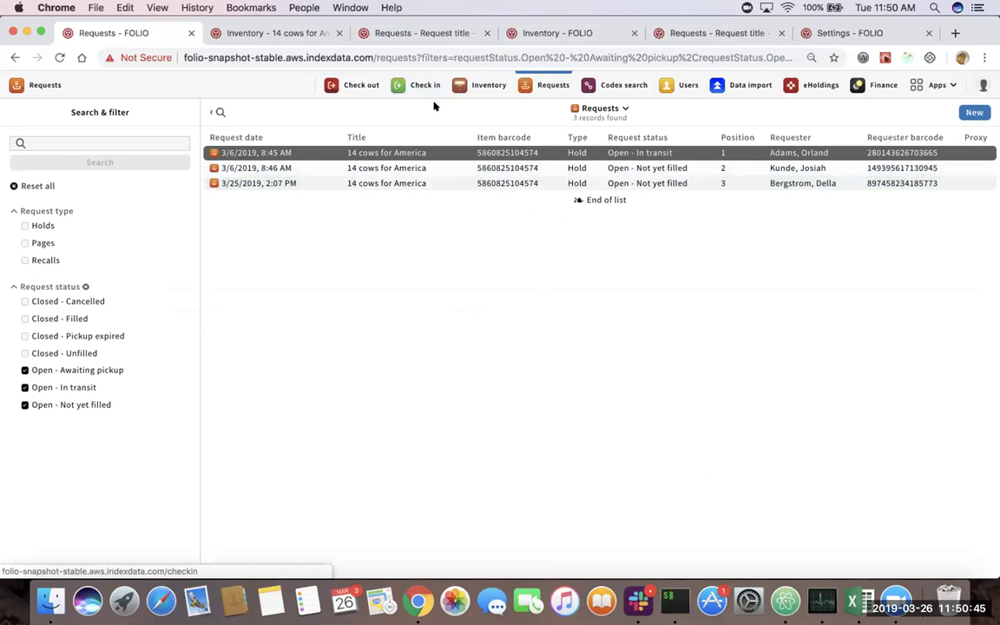
- Return to the Inventory instance list from the open item record and sort it by title in ascending order
click(489, 85)
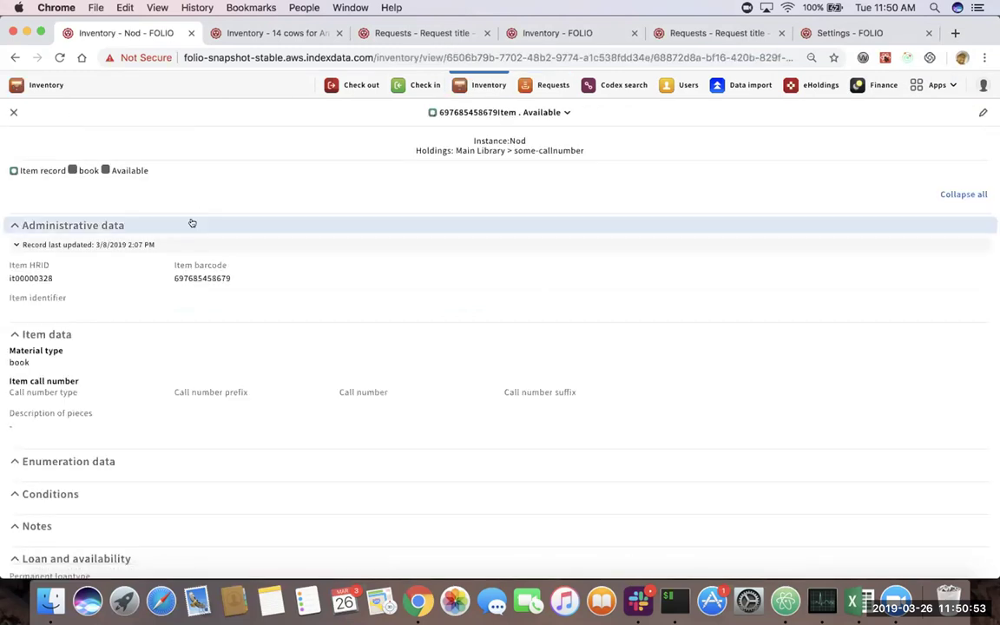
click(12, 112)
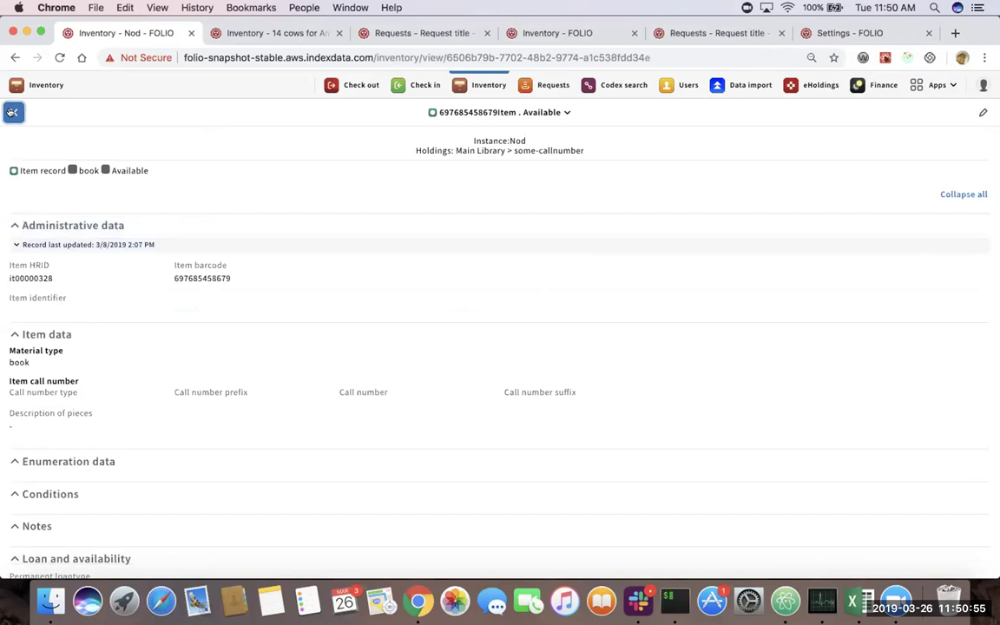
click(215, 137)
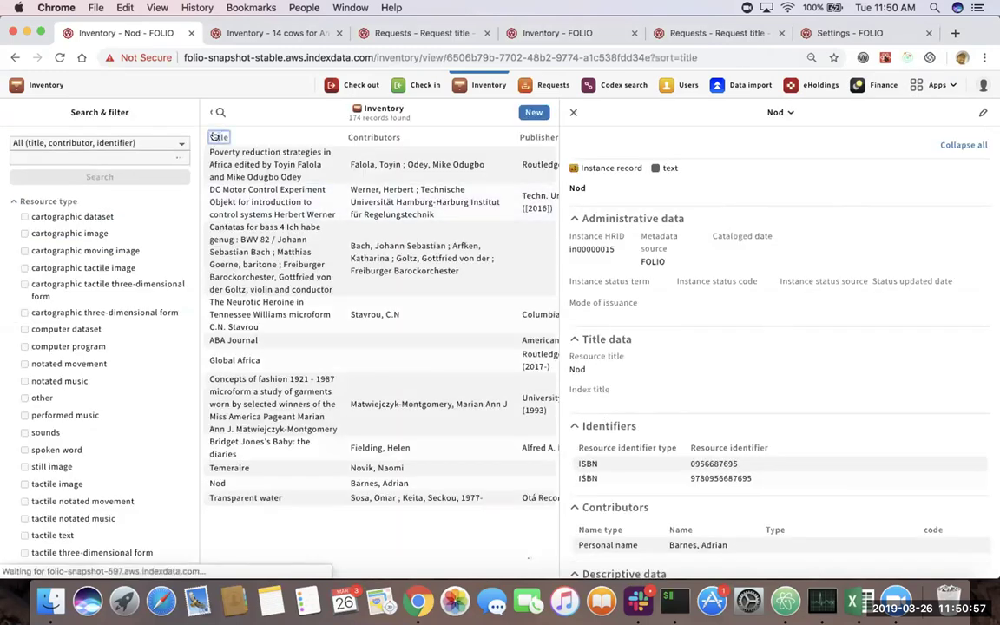
click(215, 137)
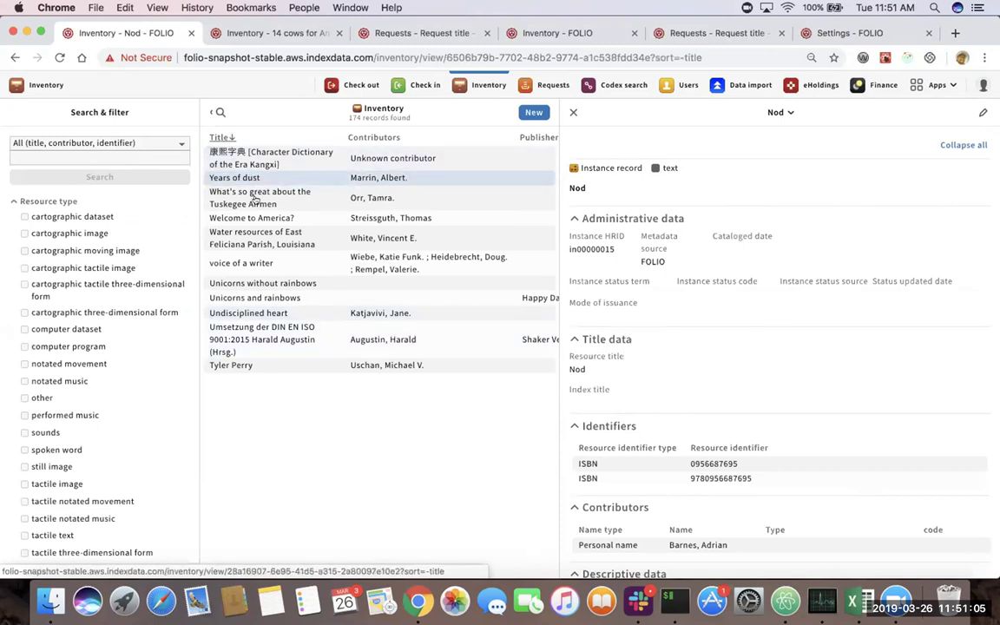
click(221, 136)
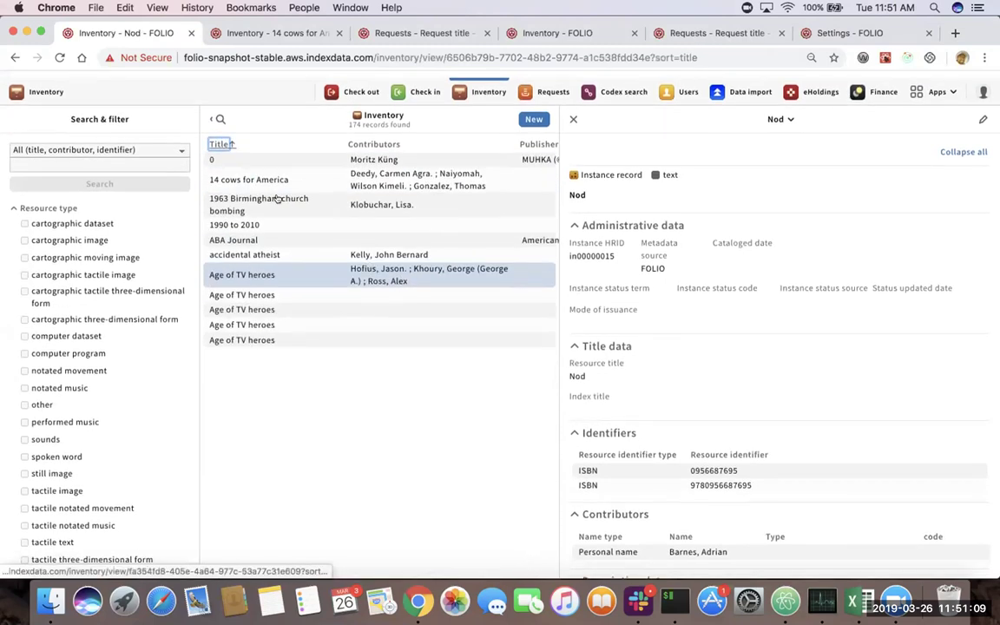
- Open the checked-out item of 14 cows for America and list its requests from the loan and availability details
click(251, 174)
scroll(857, 481, down, 10)
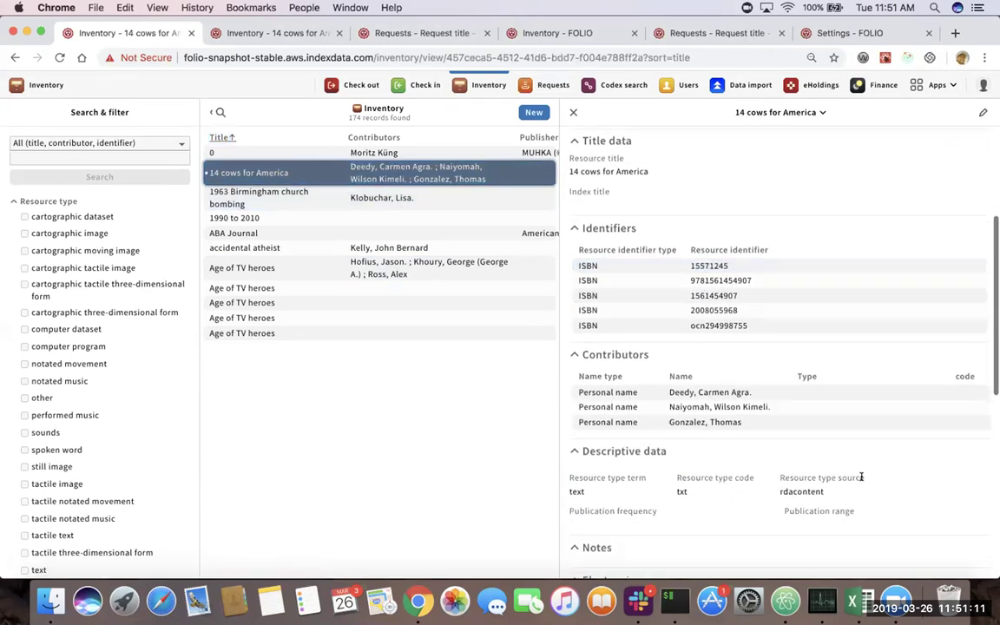
click(607, 424)
scroll(752, 472, down, 5)
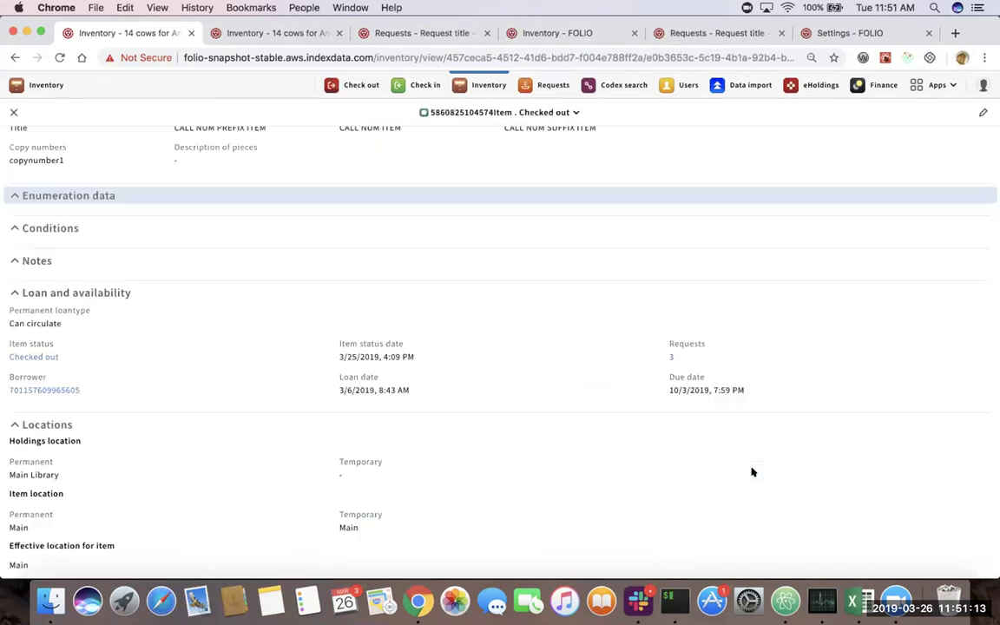
click(668, 314)
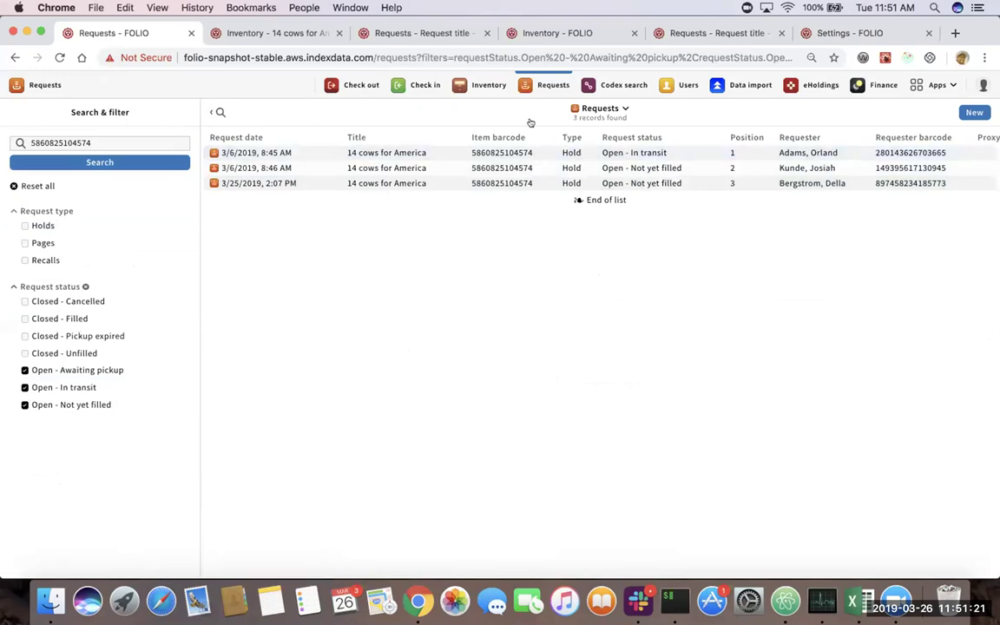
- Review the holdings of 14 cows for America in Inventory, and return to the item's request list
click(285, 43)
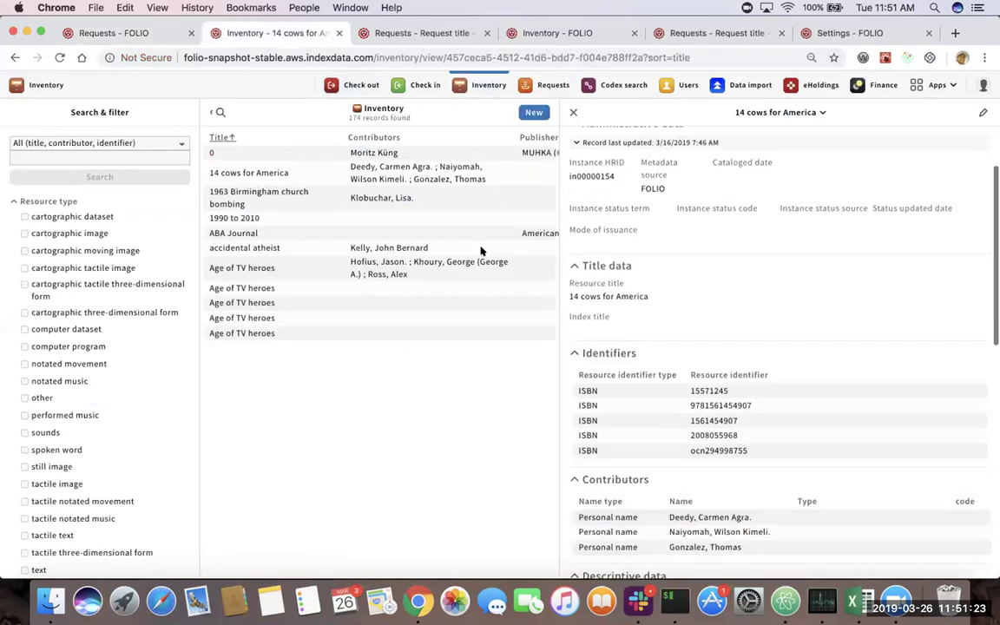
scroll(662, 444, down, 10)
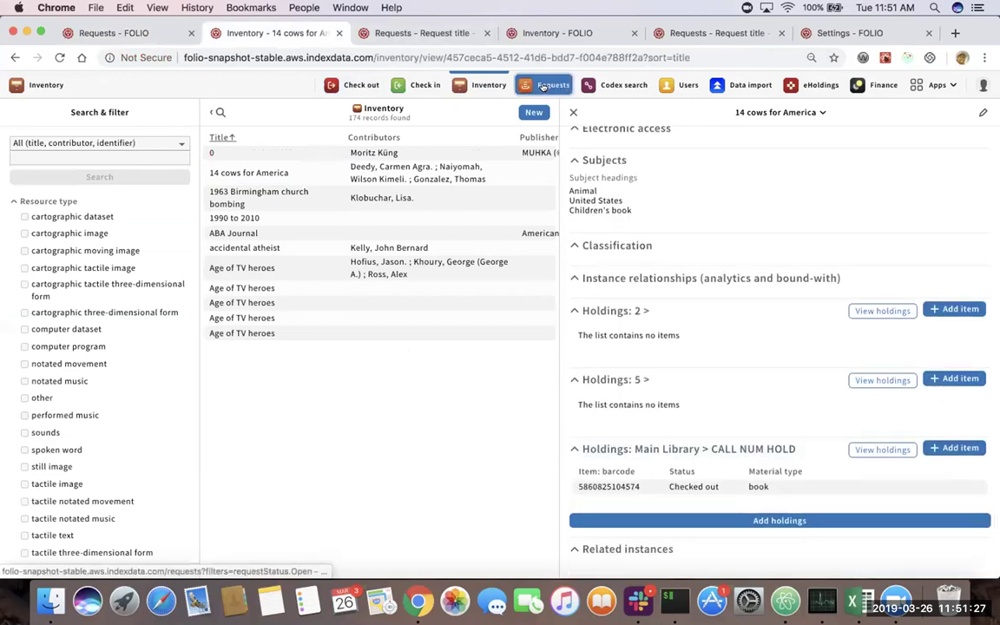
click(545, 84)
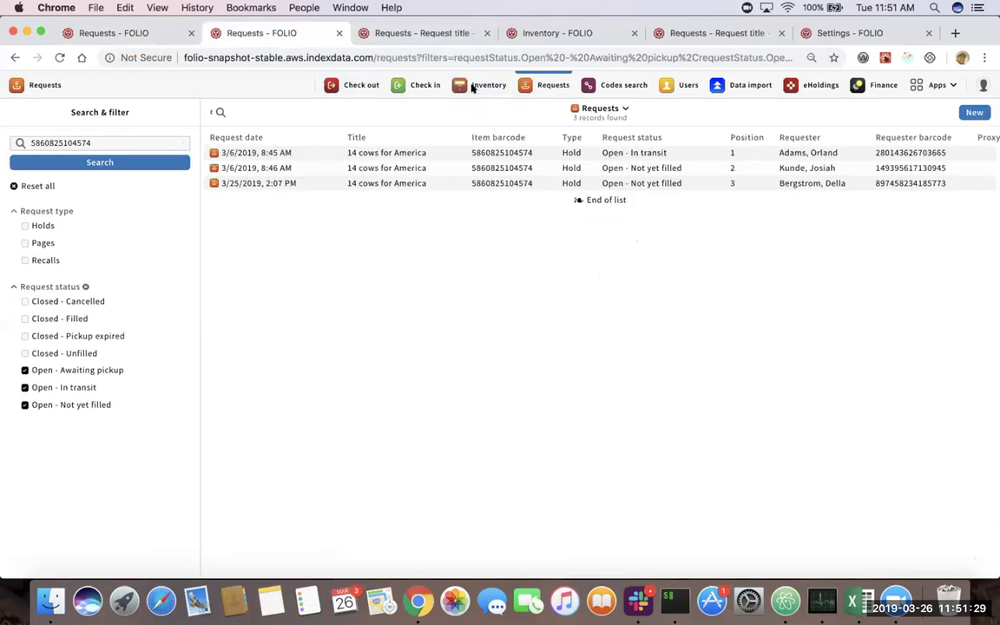
- Open the requester's user record from the awaiting-pickup request and list that patron's open requests
click(437, 33)
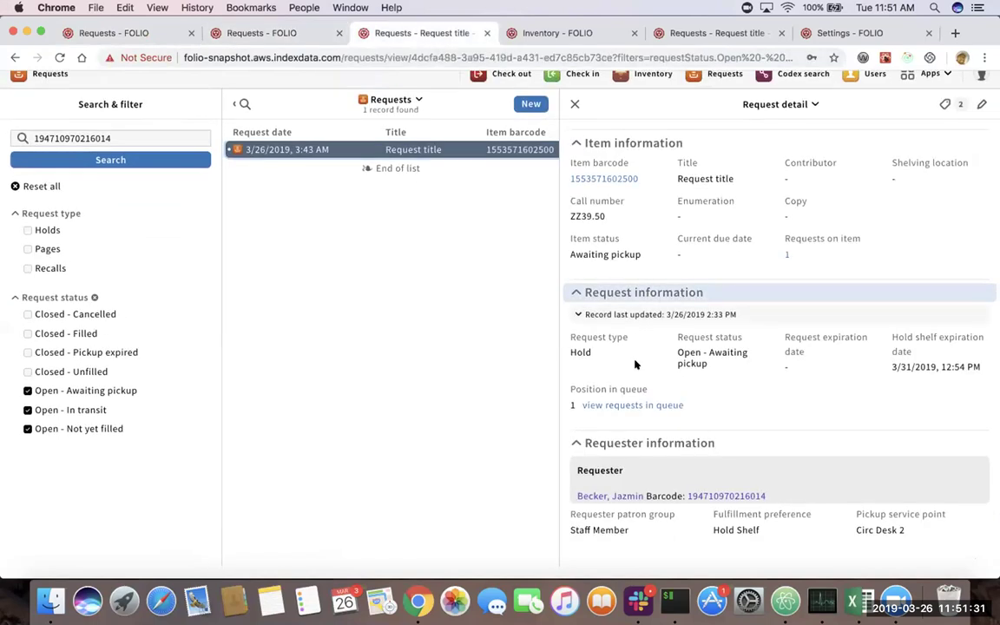
click(620, 509)
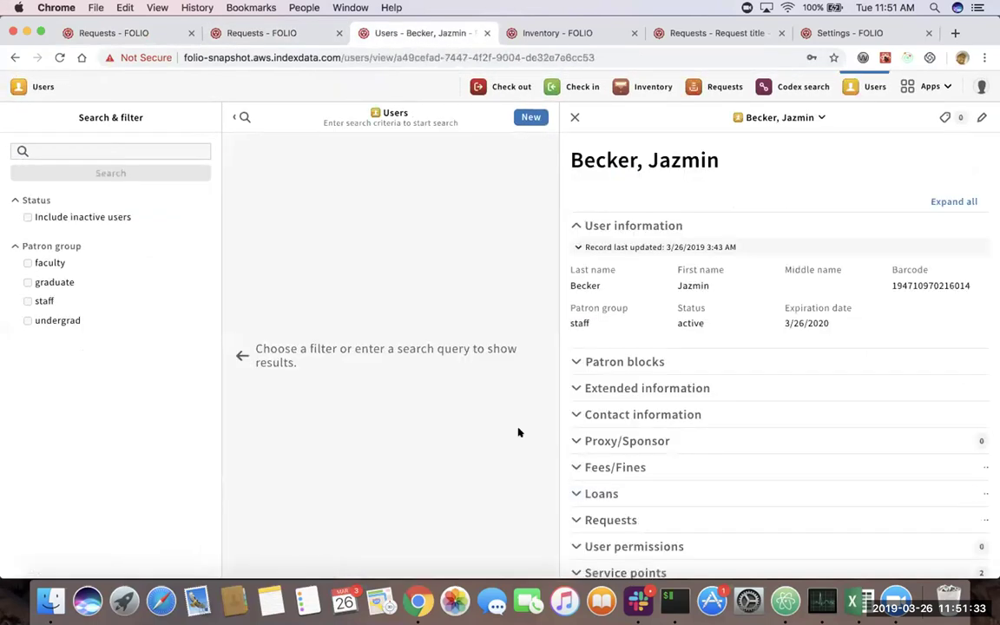
scroll(613, 490, down, 1)
click(613, 503)
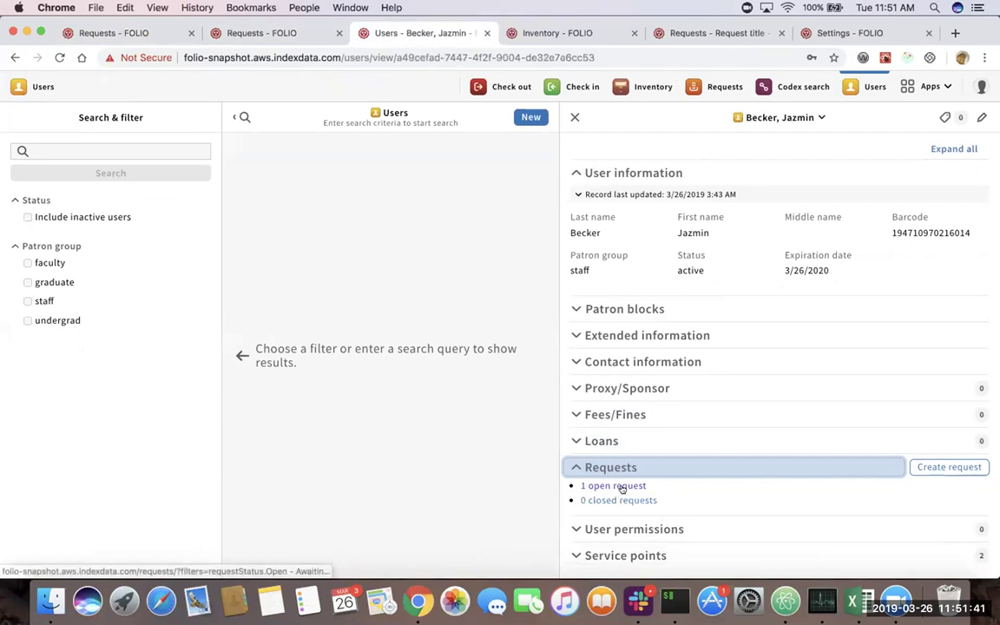
click(625, 485)
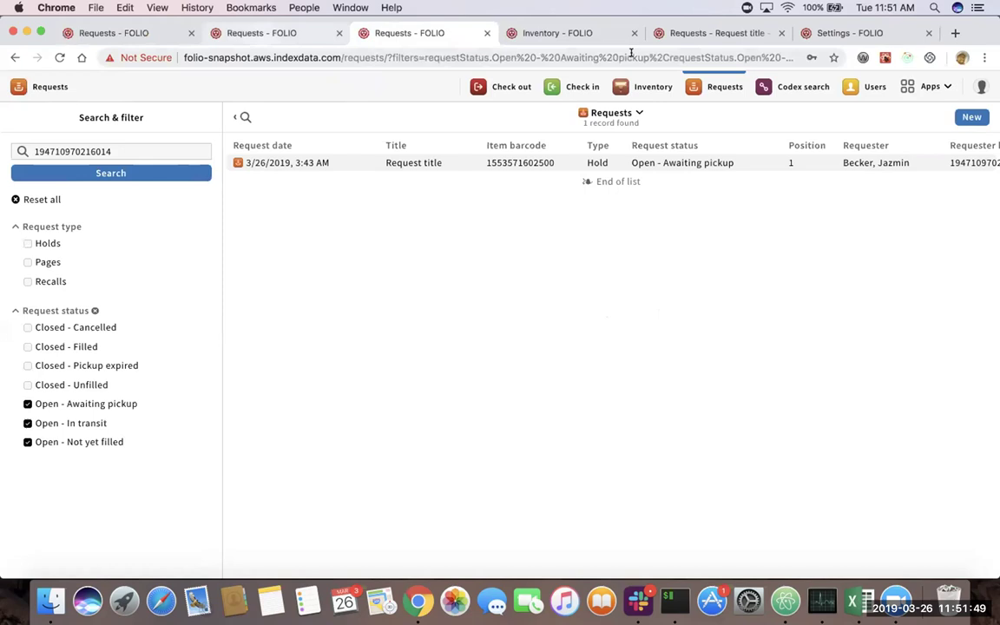
click(971, 116)
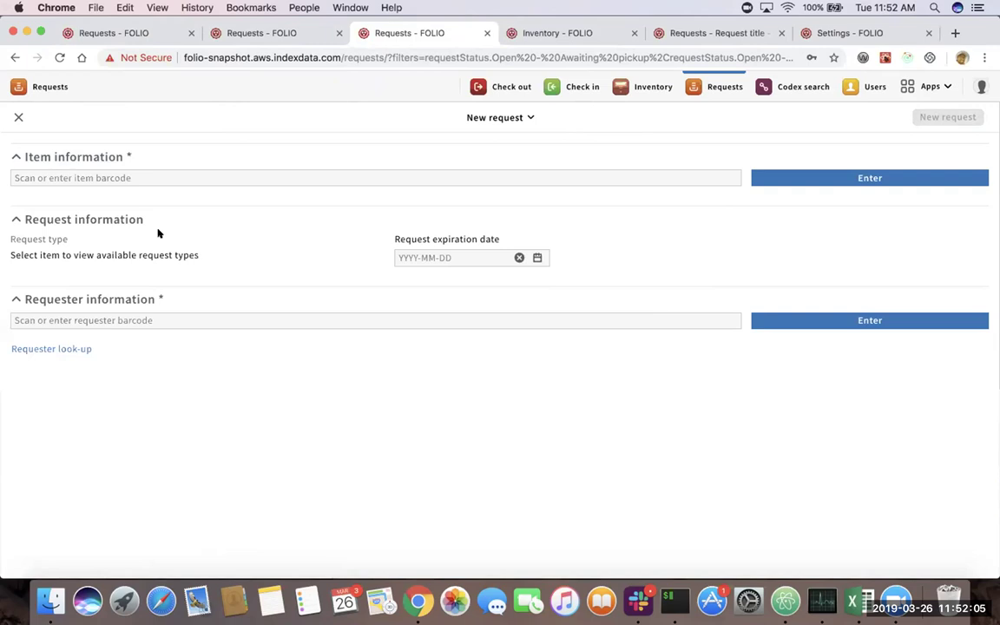
click(149, 179)
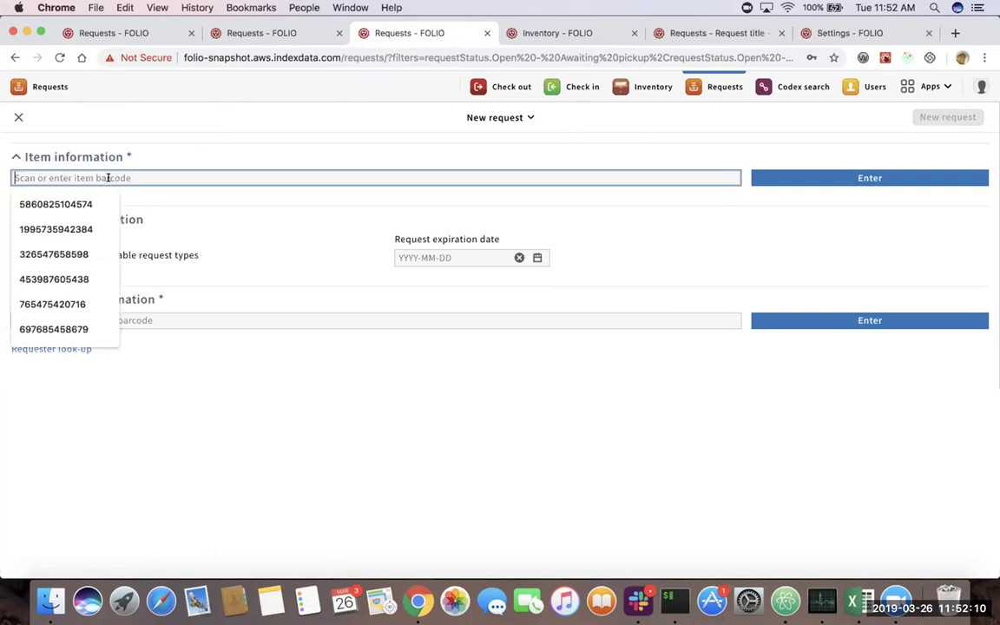
click(73, 203)
key(Return)
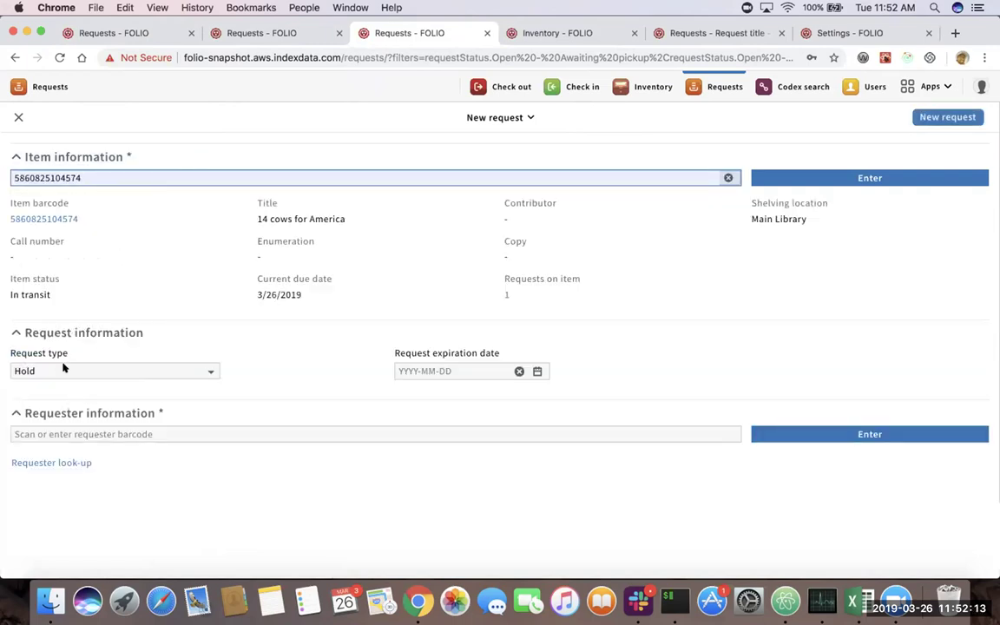
- Examine the item status and the request types offered for this item in the new request form
click(63, 370)
click(131, 287)
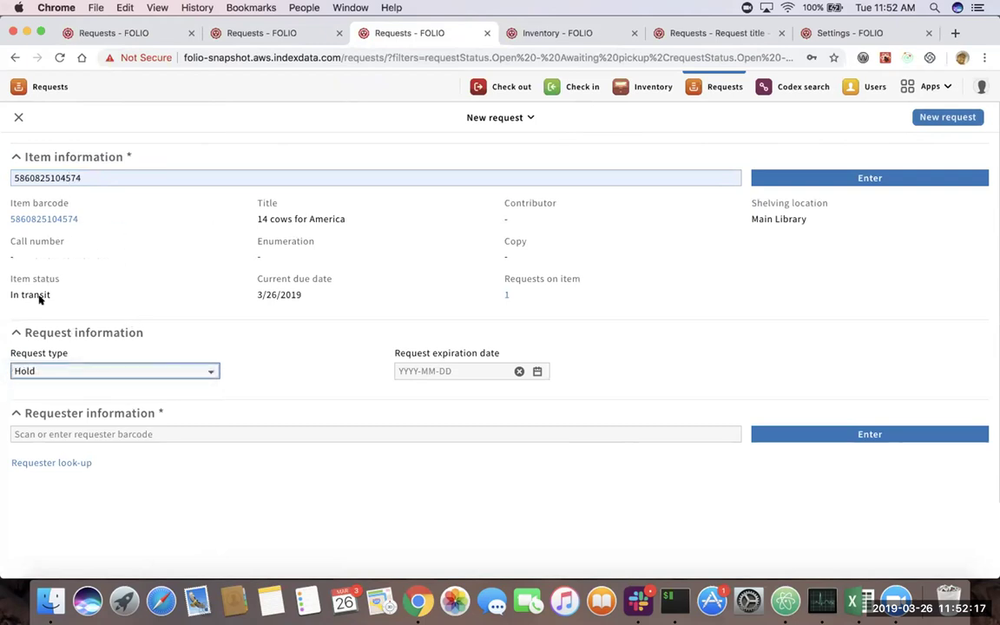
drag(58, 288, 8, 293)
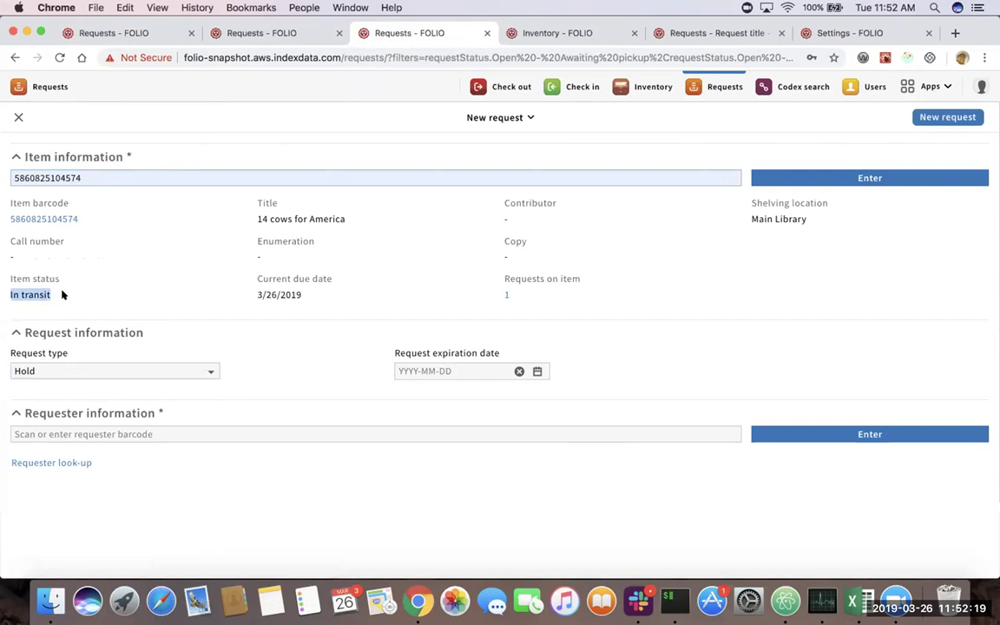
click(234, 325)
click(230, 326)
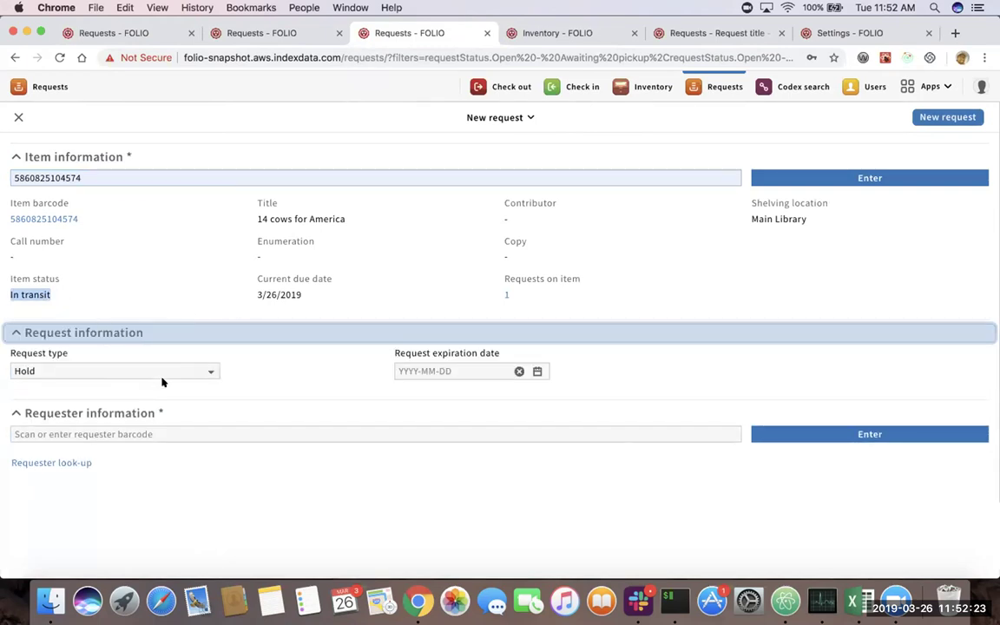
click(71, 370)
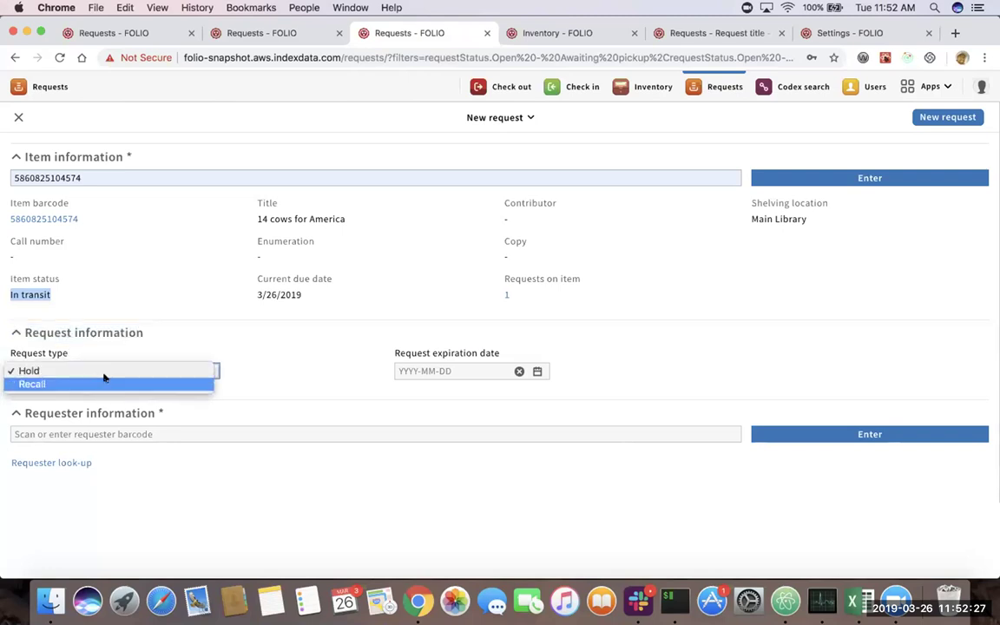
click(262, 377)
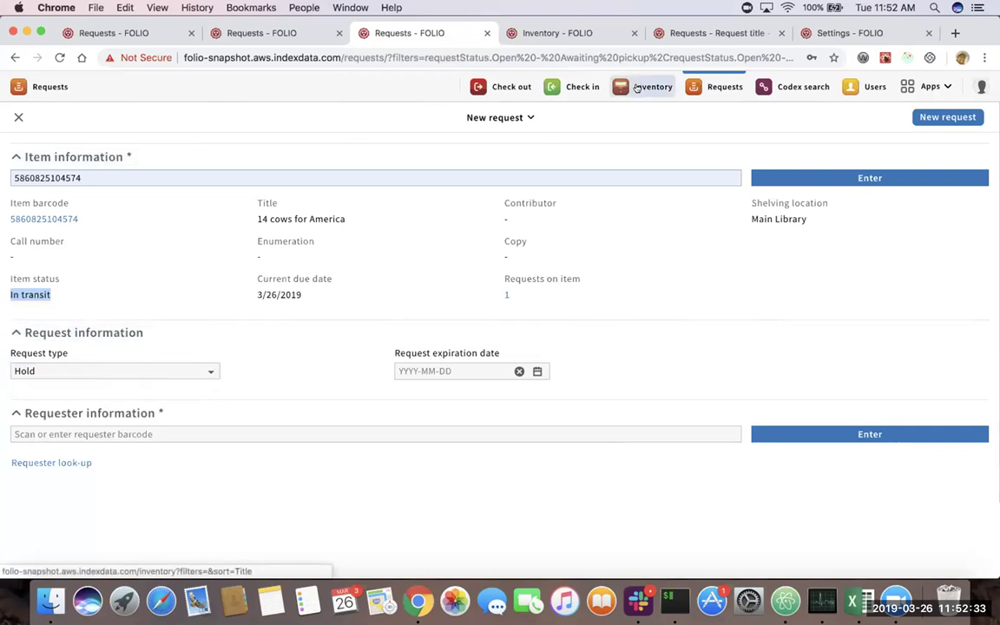
- Open the item record of the instance titled 0 in Inventory and copy its item barcode
click(643, 87)
click(573, 227)
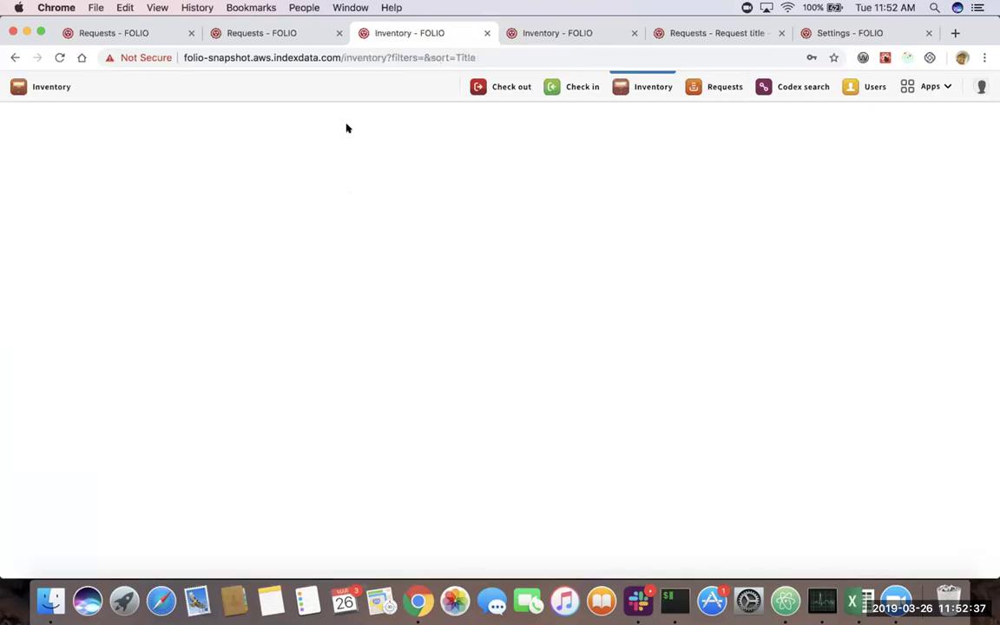
click(291, 165)
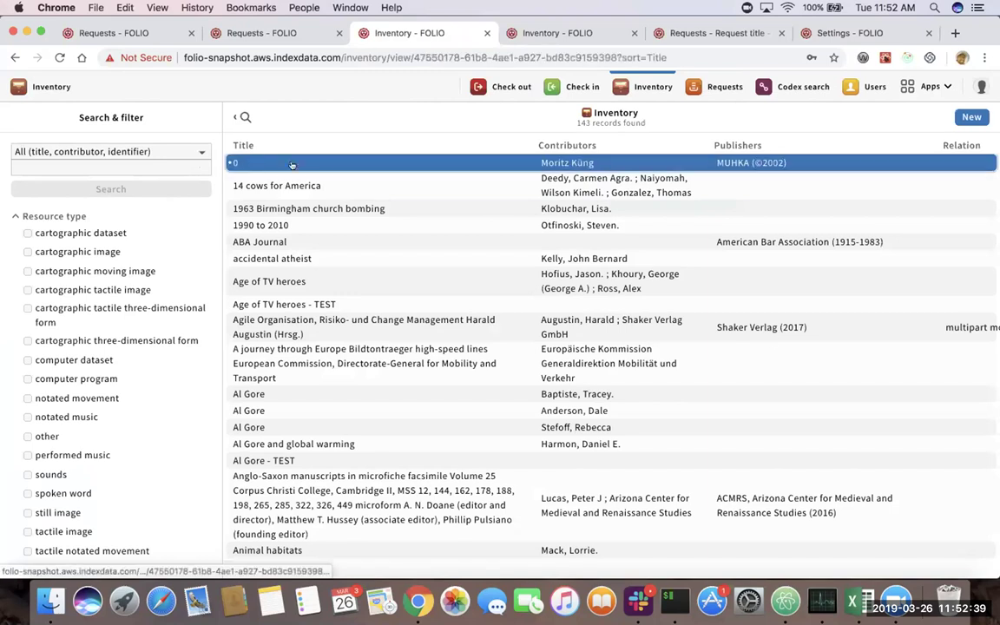
scroll(772, 339, down, 10)
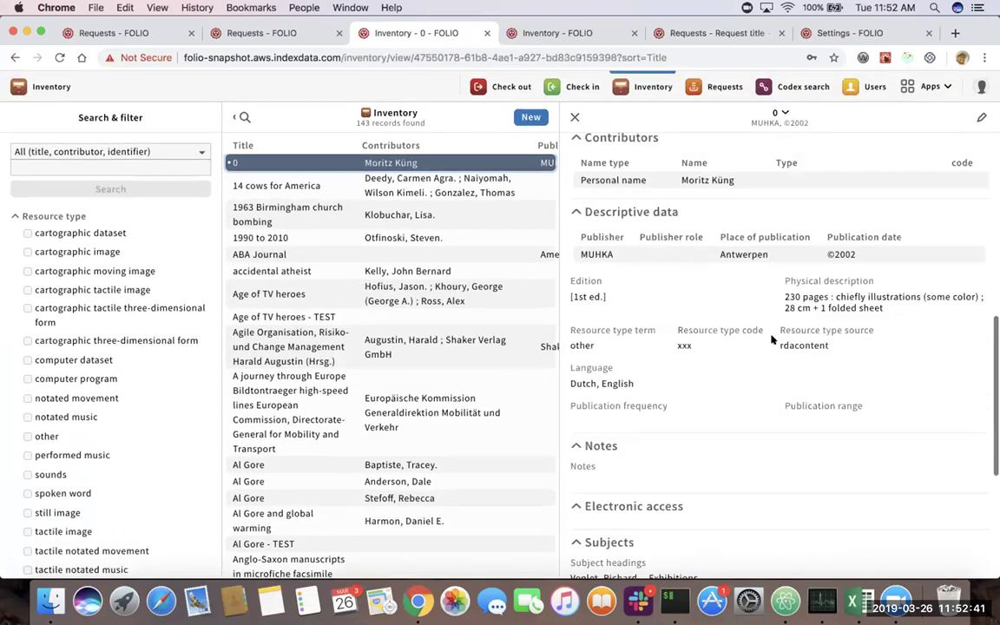
scroll(674, 491, up, 10)
scroll(669, 486, down, 6)
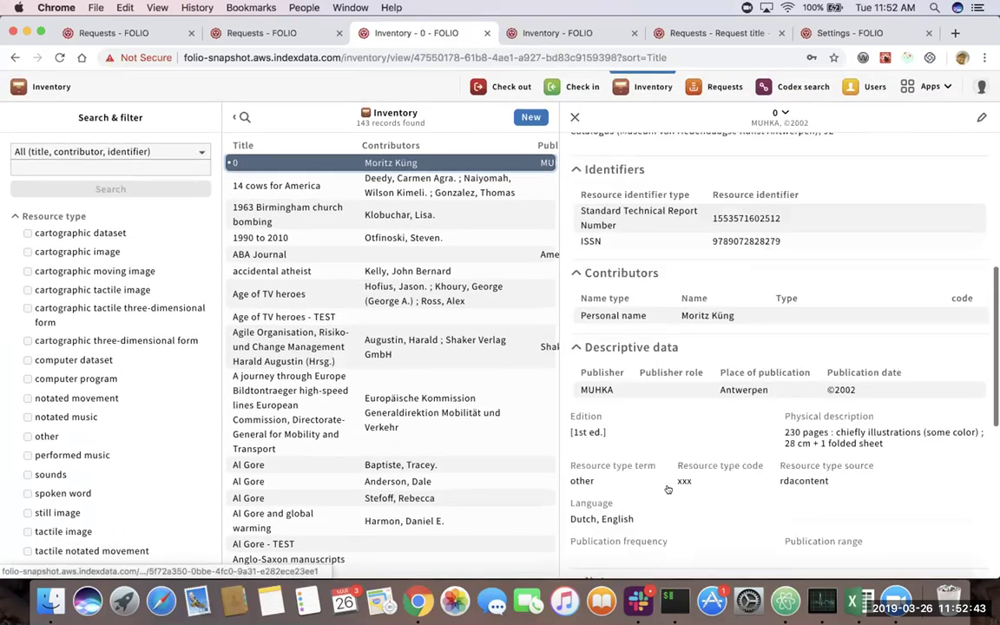
scroll(646, 564, down, 2)
click(607, 475)
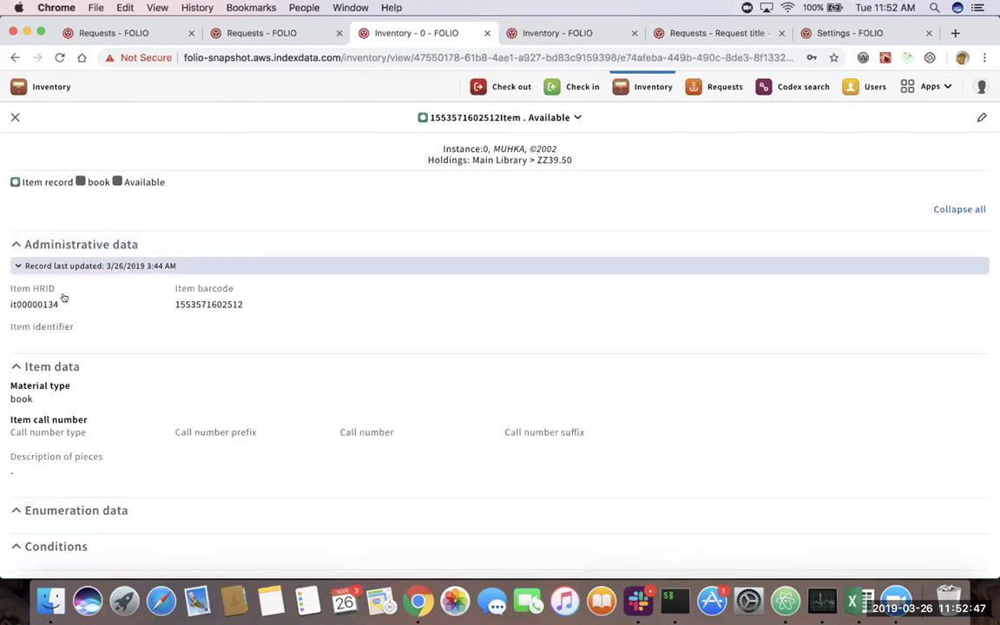
double_click(212, 303)
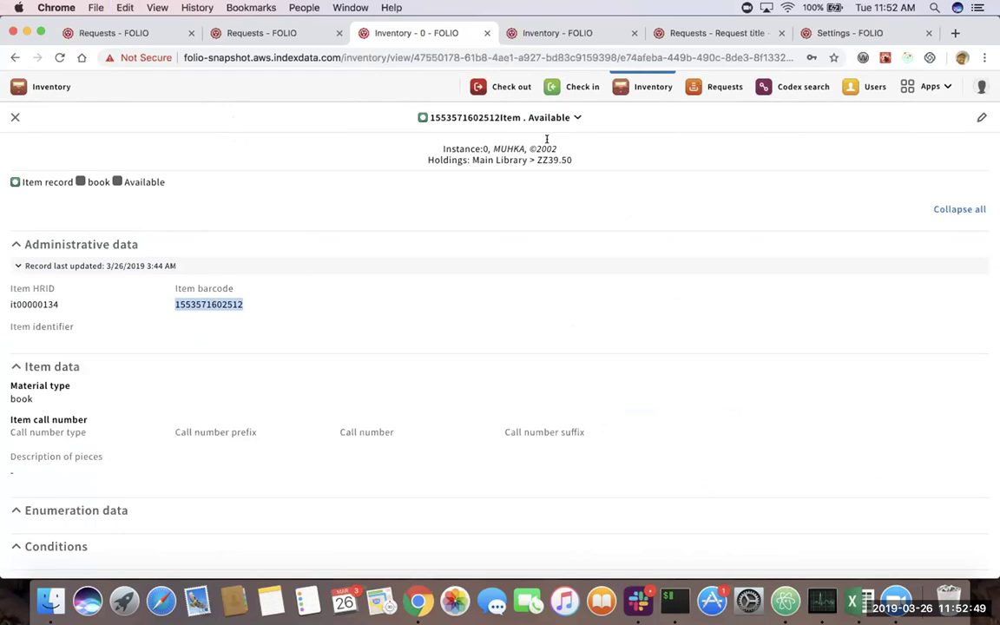
click(724, 90)
click(196, 173)
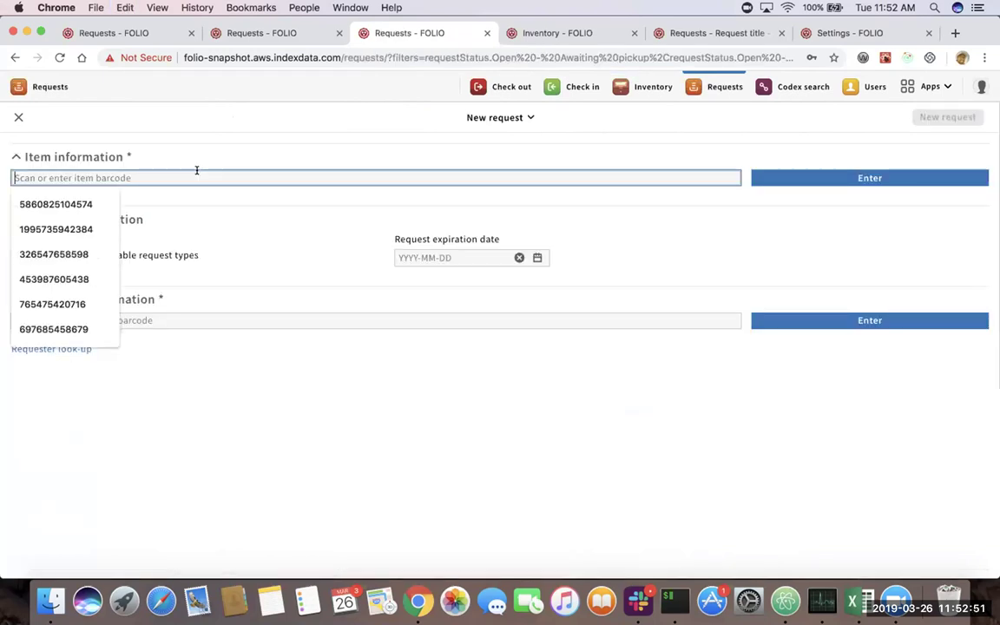
key(super+v)
key(Return)
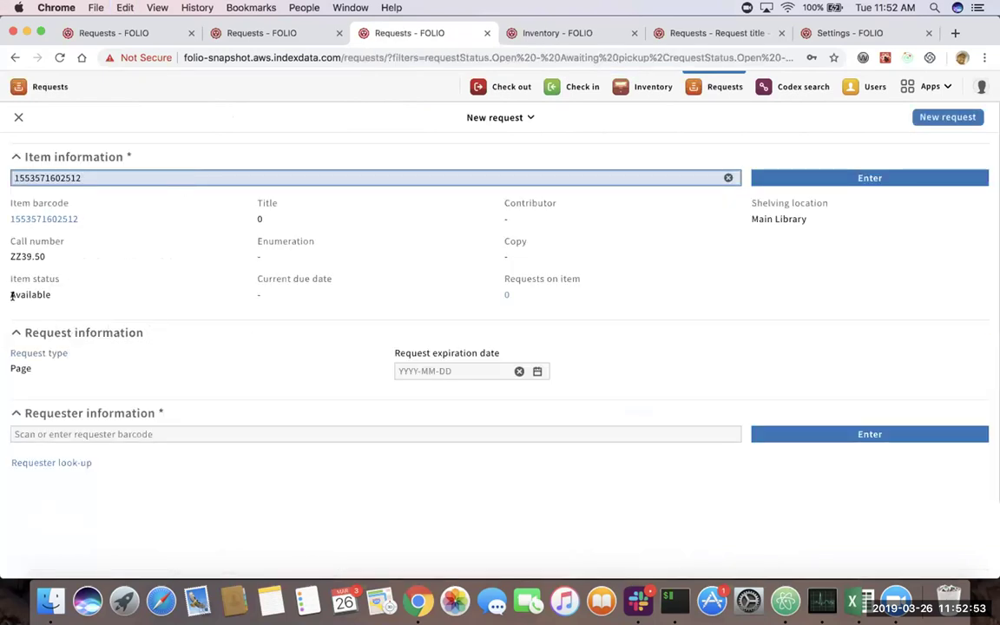
drag(31, 368, 11, 366)
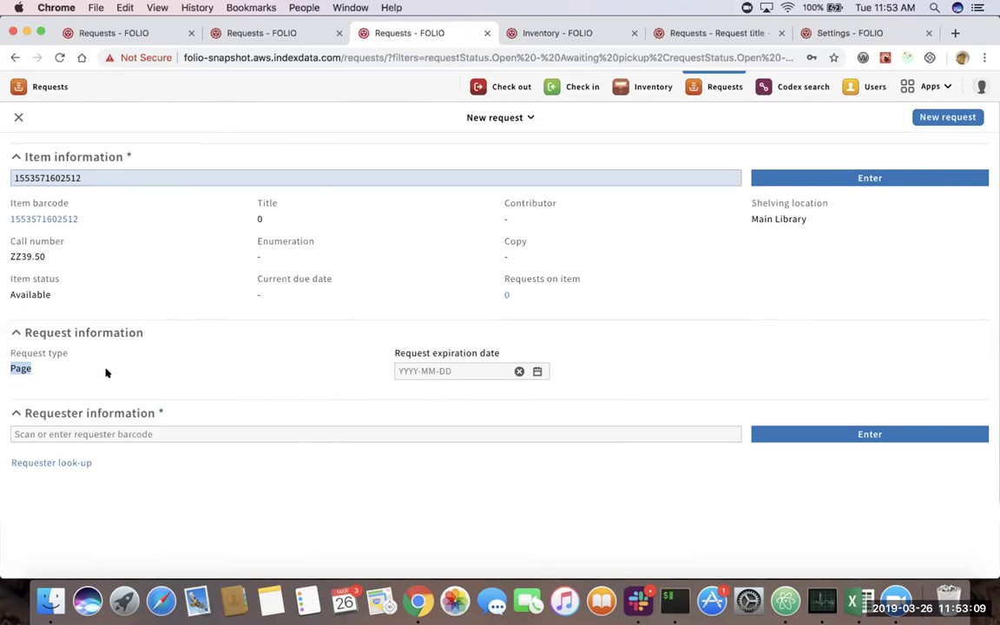
- Look up a faculty patron as the requester and try to save the request without a pickup service point
click(63, 463)
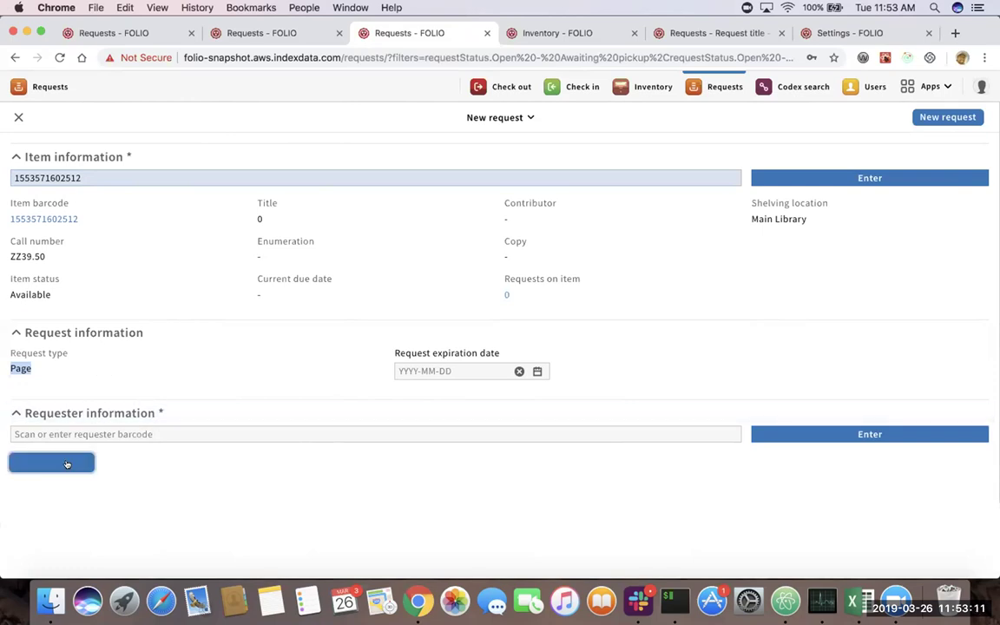
click(145, 332)
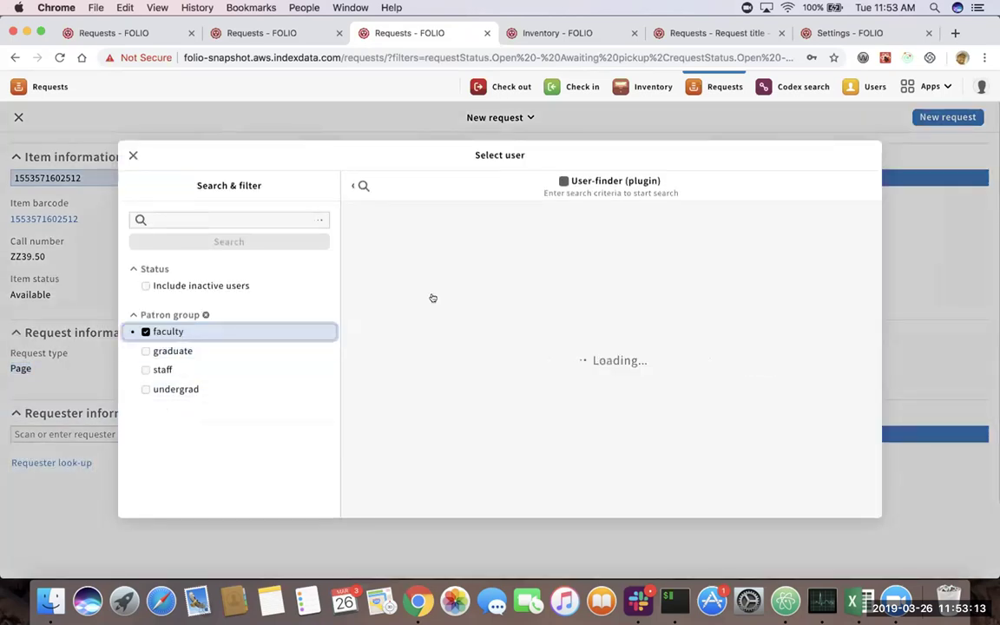
click(434, 252)
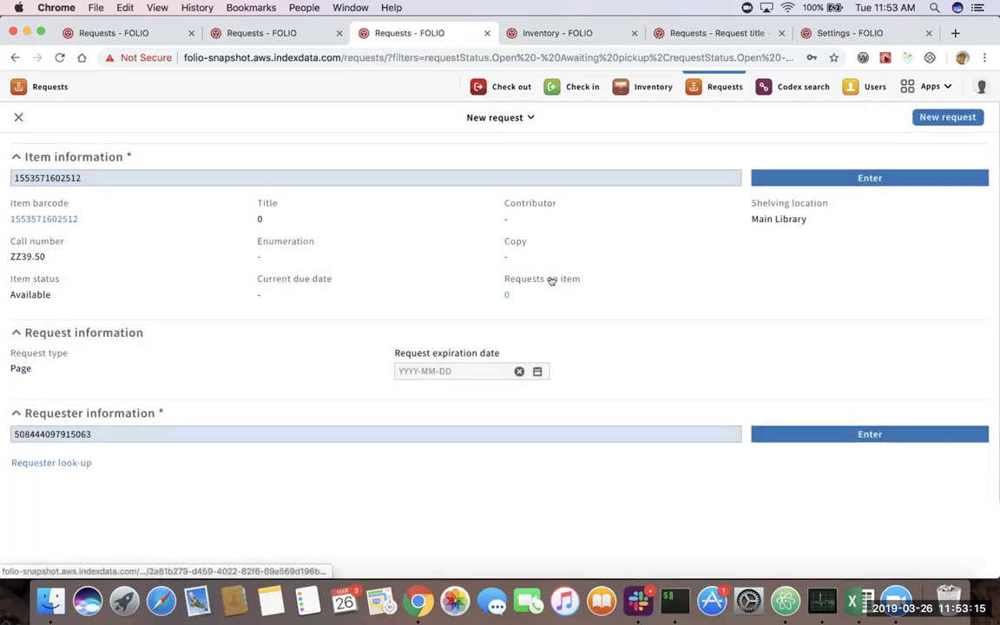
scroll(573, 296, down, 1)
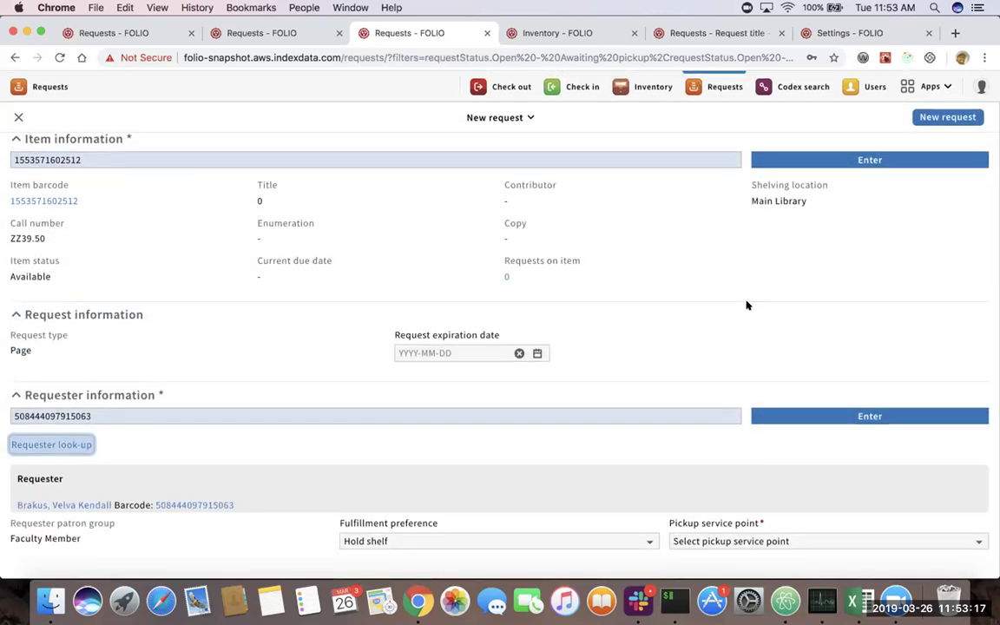
click(937, 119)
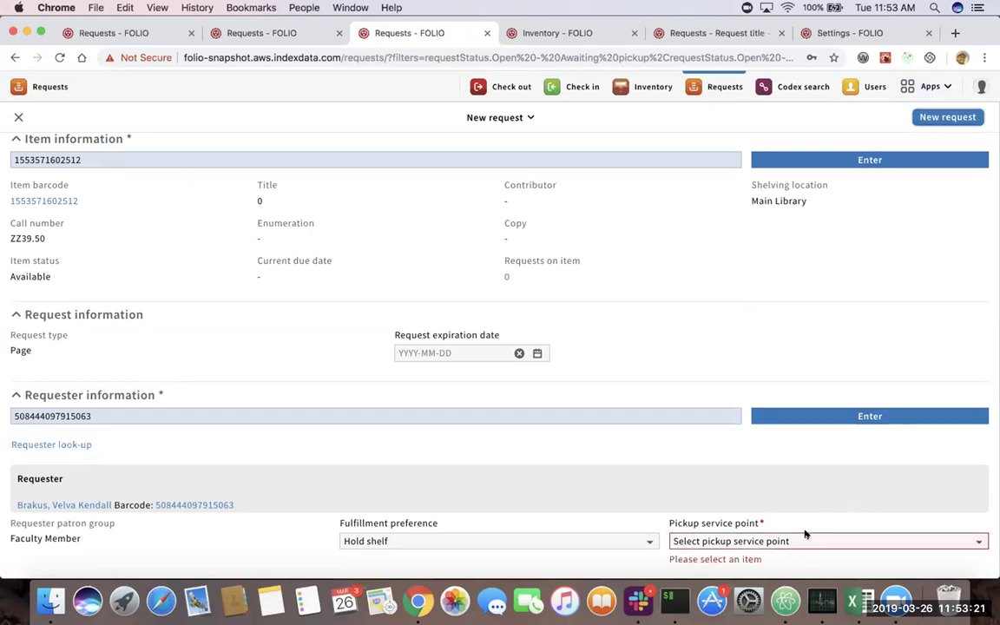
- View the available pickup service points and check which service point the logged-in account uses
scroll(794, 542, down, 1)
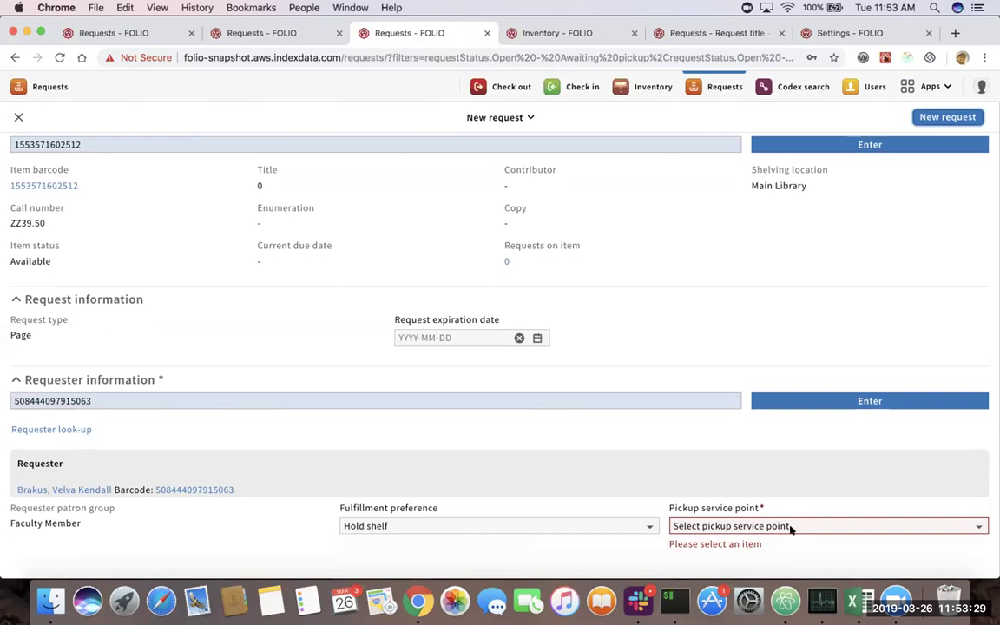
click(790, 526)
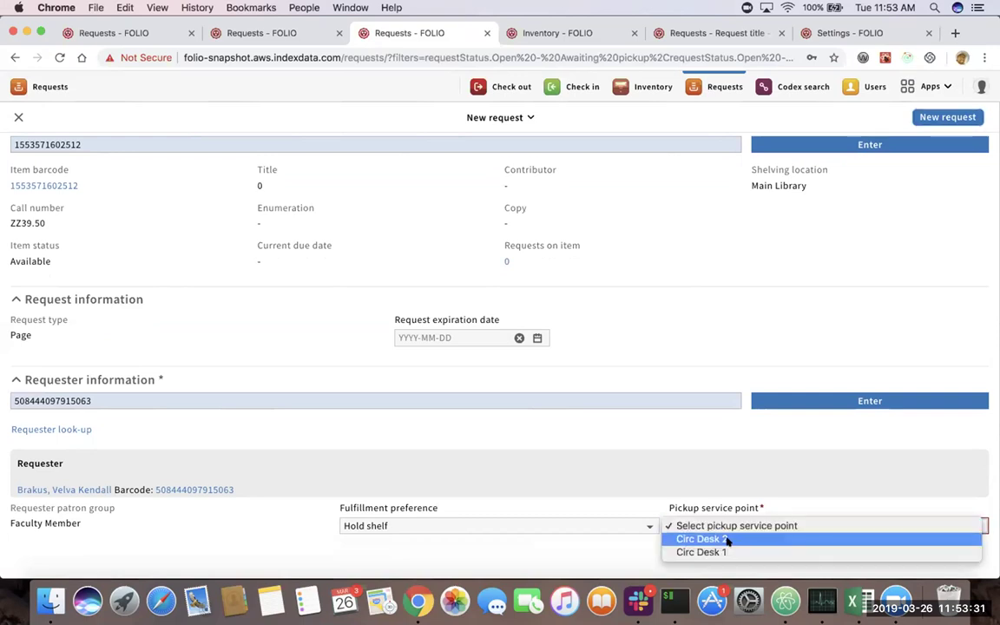
click(851, 227)
click(979, 83)
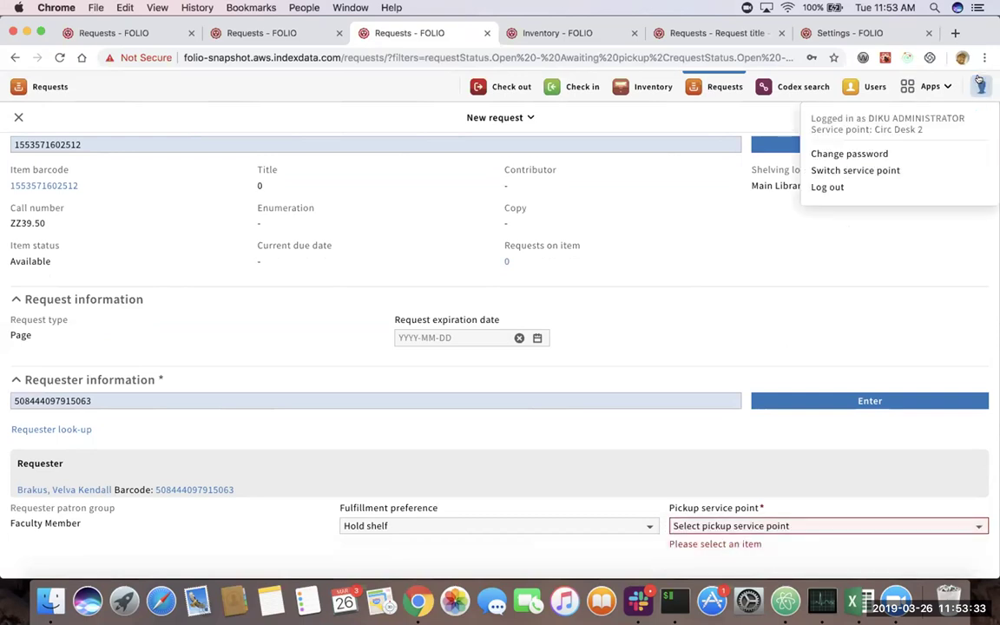
click(866, 94)
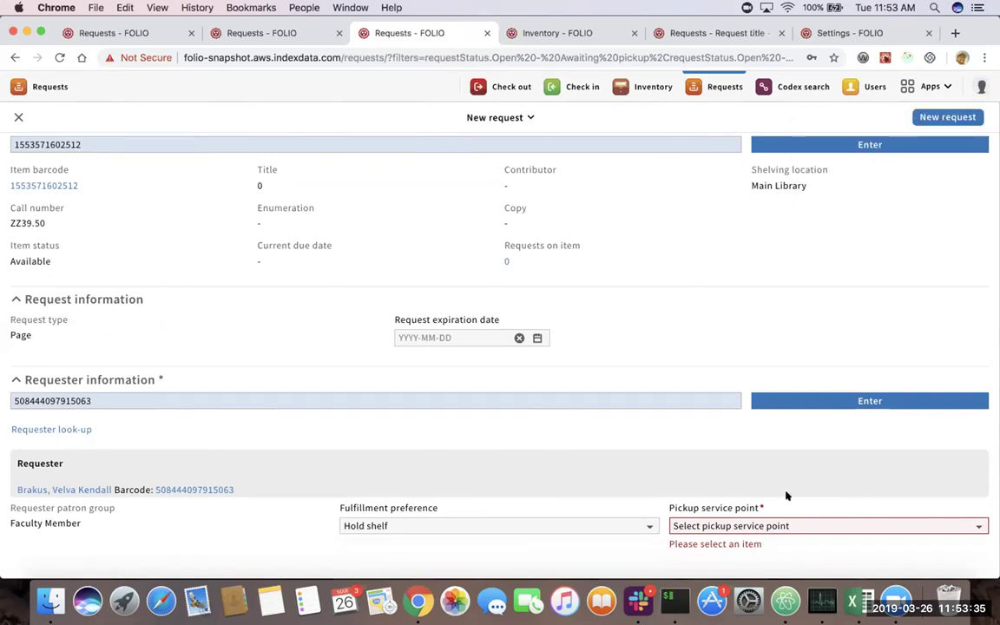
- Set the pickup service point to Circ Desk 1 and create the request
click(797, 526)
click(717, 552)
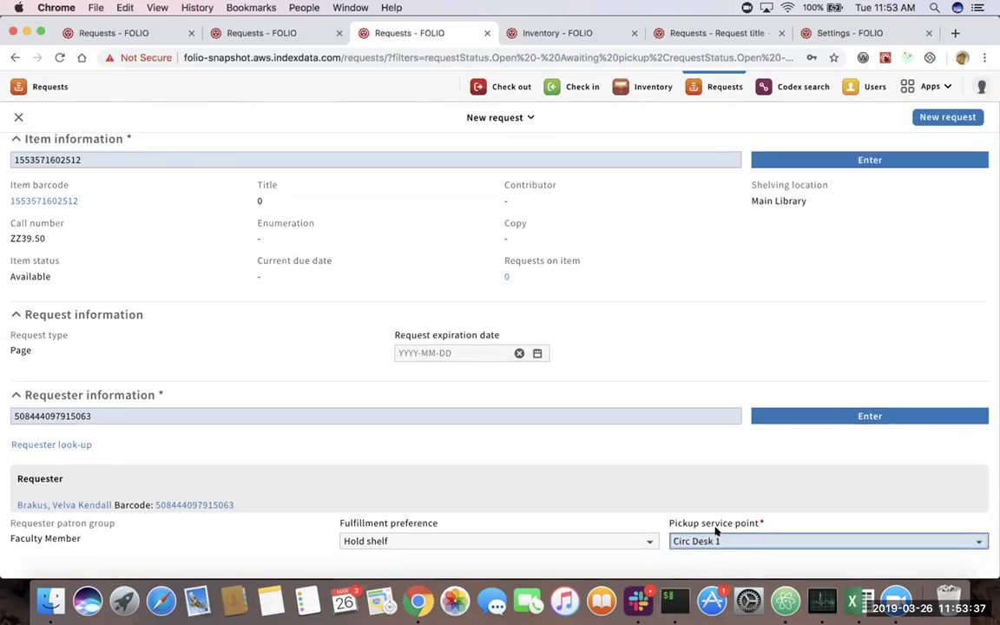
click(955, 119)
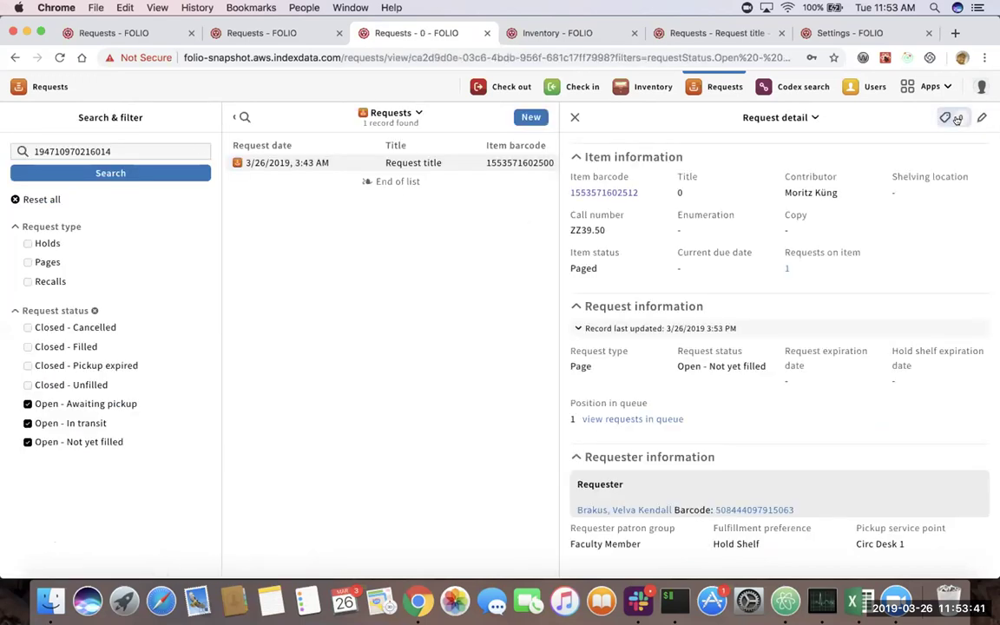
double_click(581, 367)
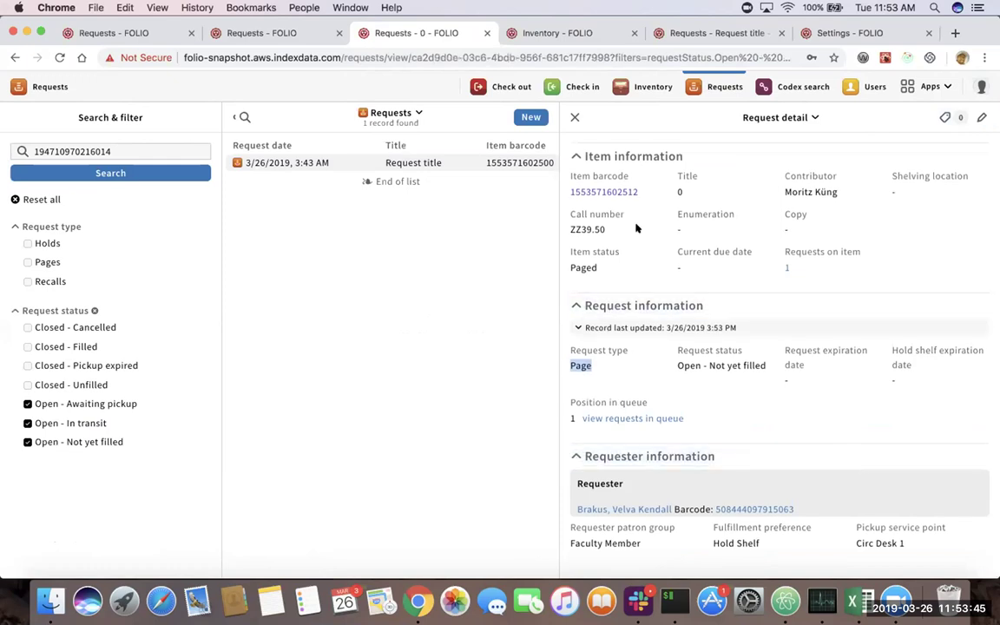
drag(644, 192, 569, 183)
key(super+c)
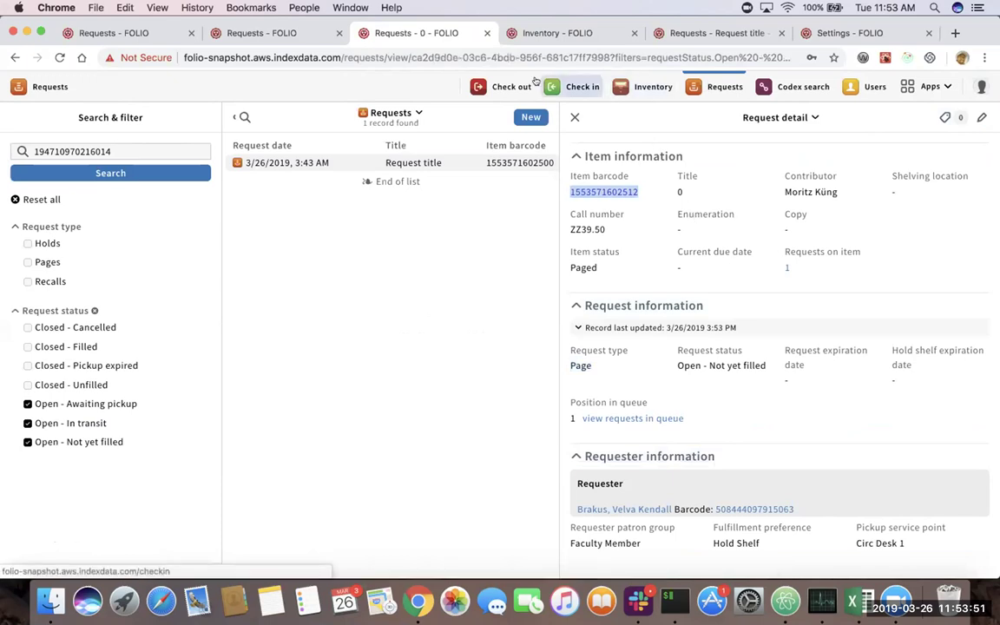
click(562, 91)
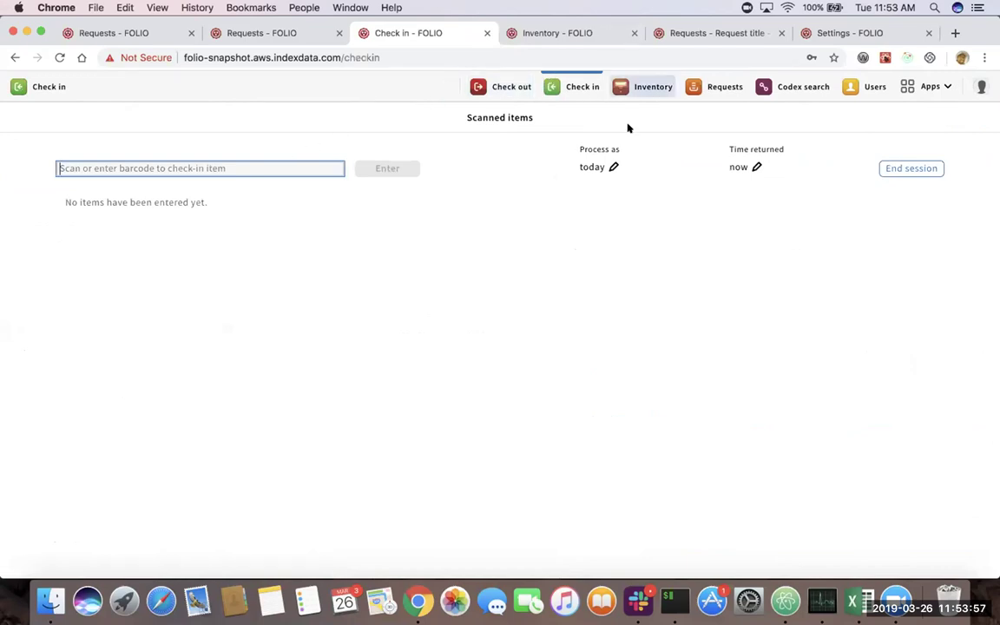
key(super+v)
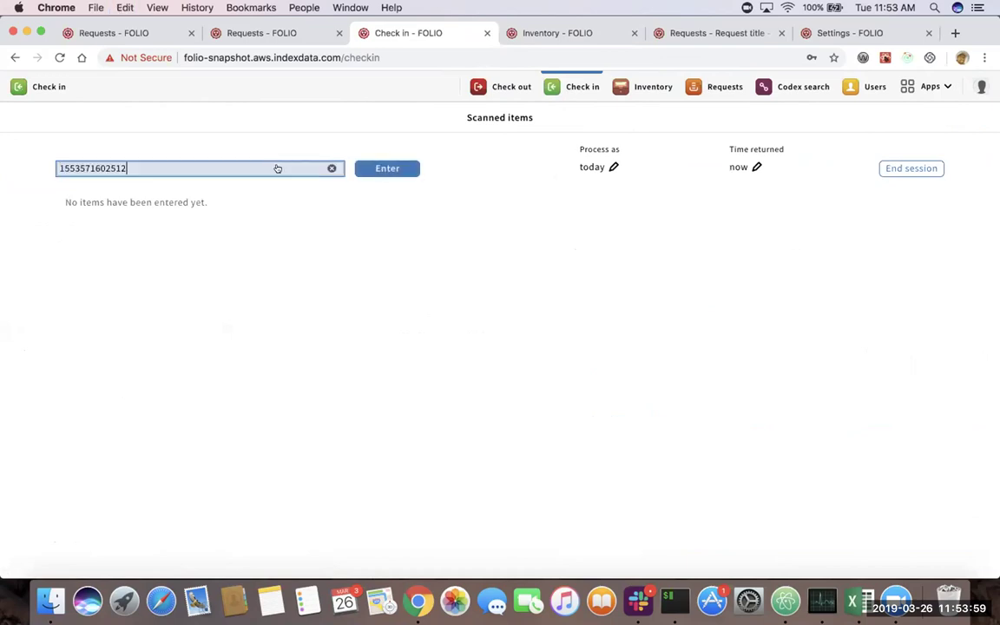
click(395, 169)
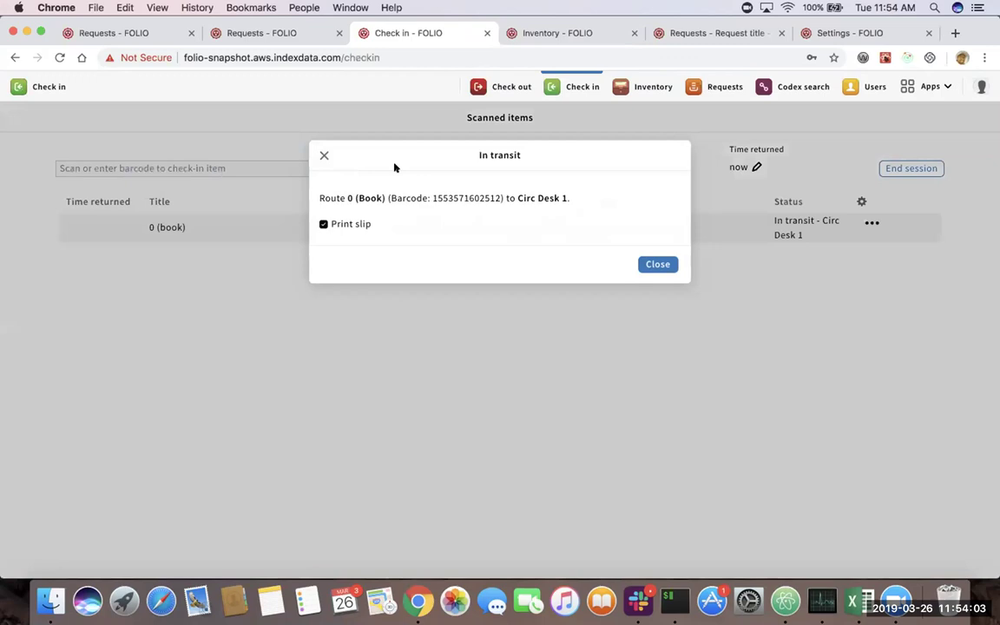
- Try the print slip option in the in-transit notice, close the notice and return to the item's request
click(334, 224)
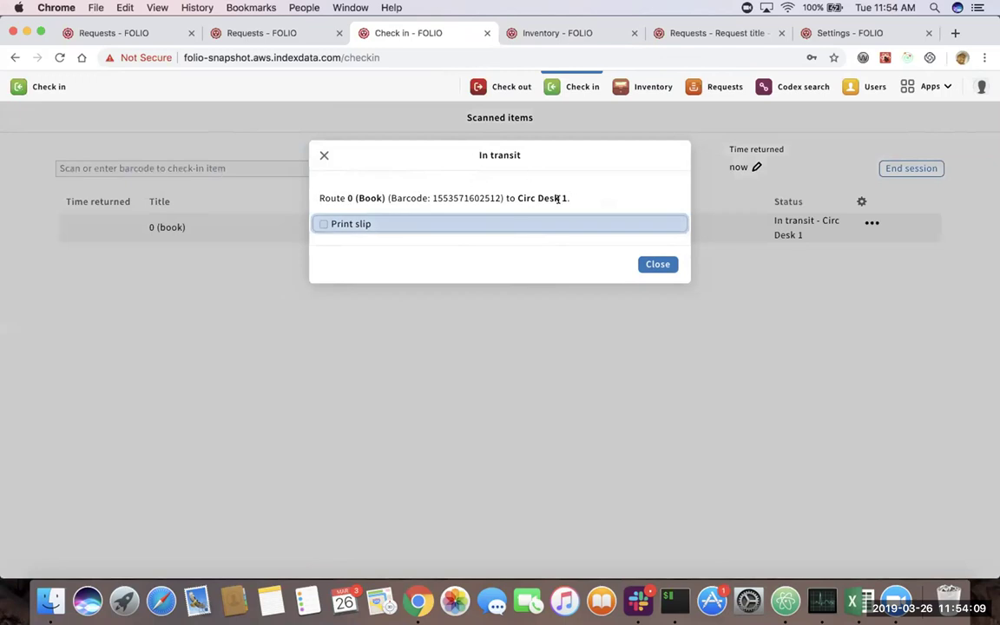
click(364, 224)
click(669, 264)
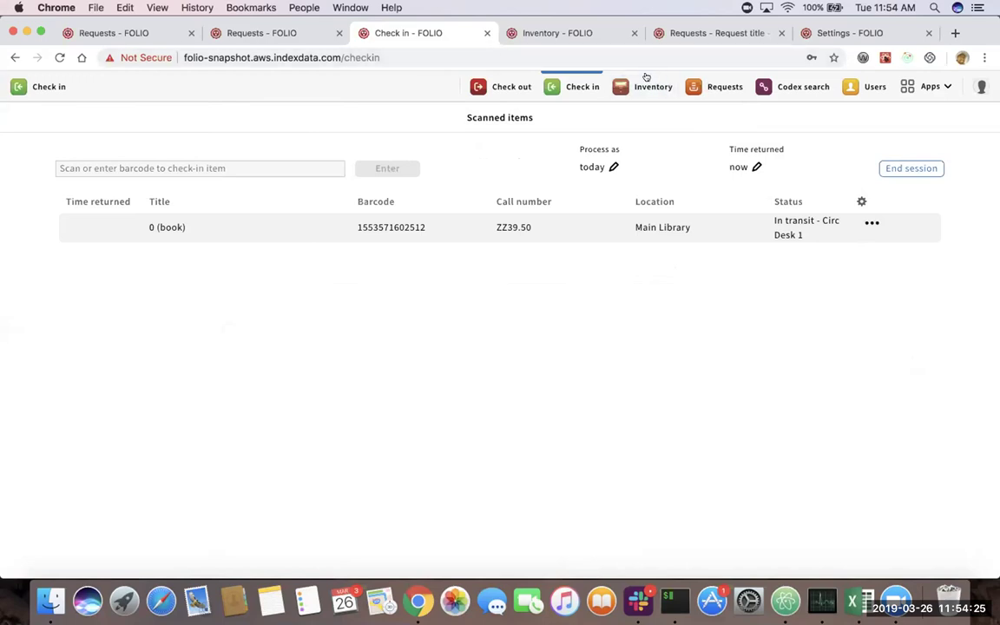
click(717, 87)
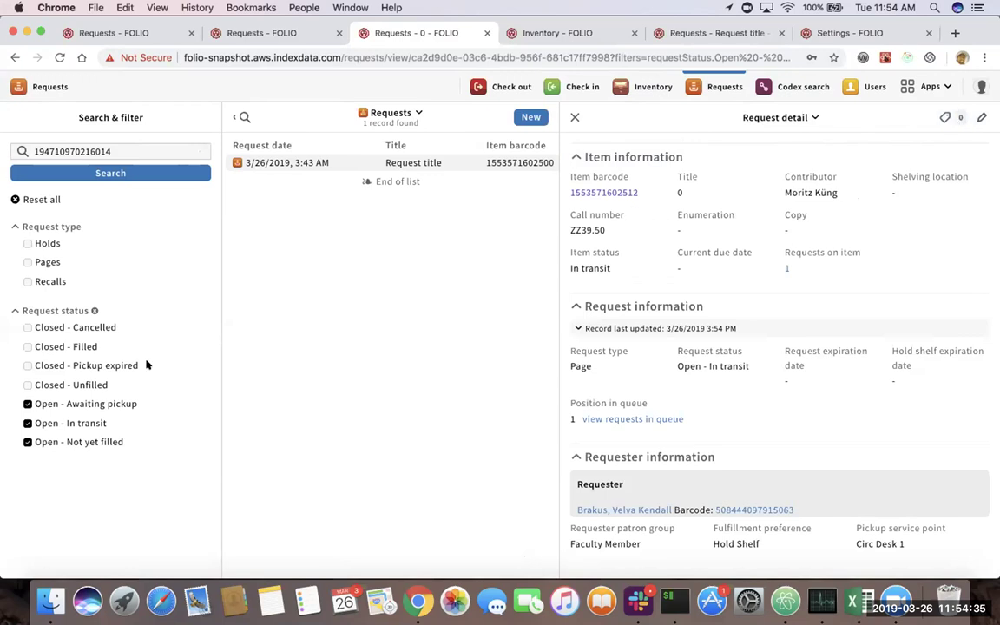
- Add the tags important and new to the request, and remove the important tag again
click(949, 119)
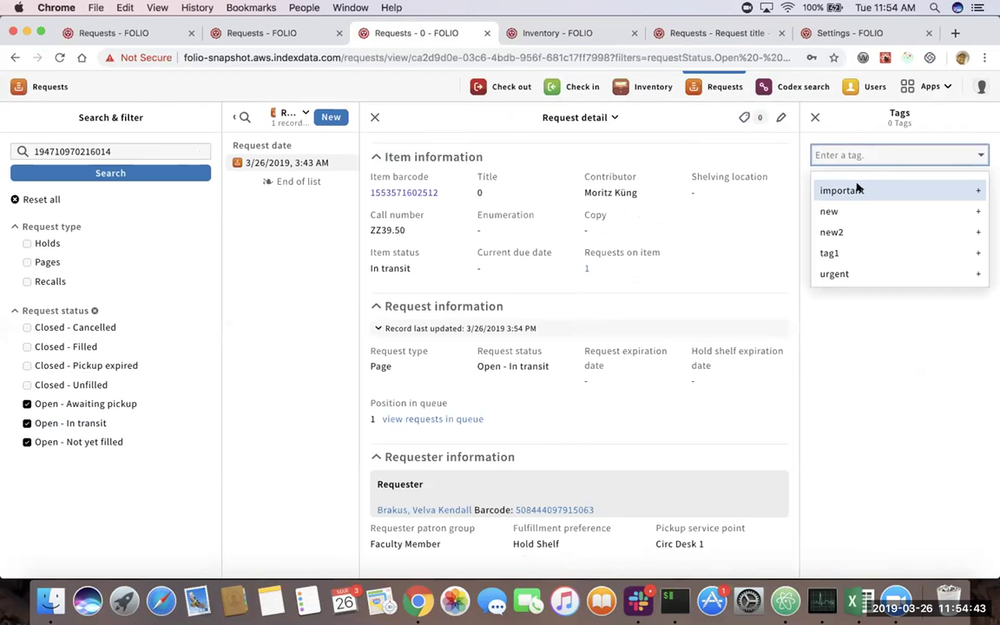
click(855, 190)
click(851, 219)
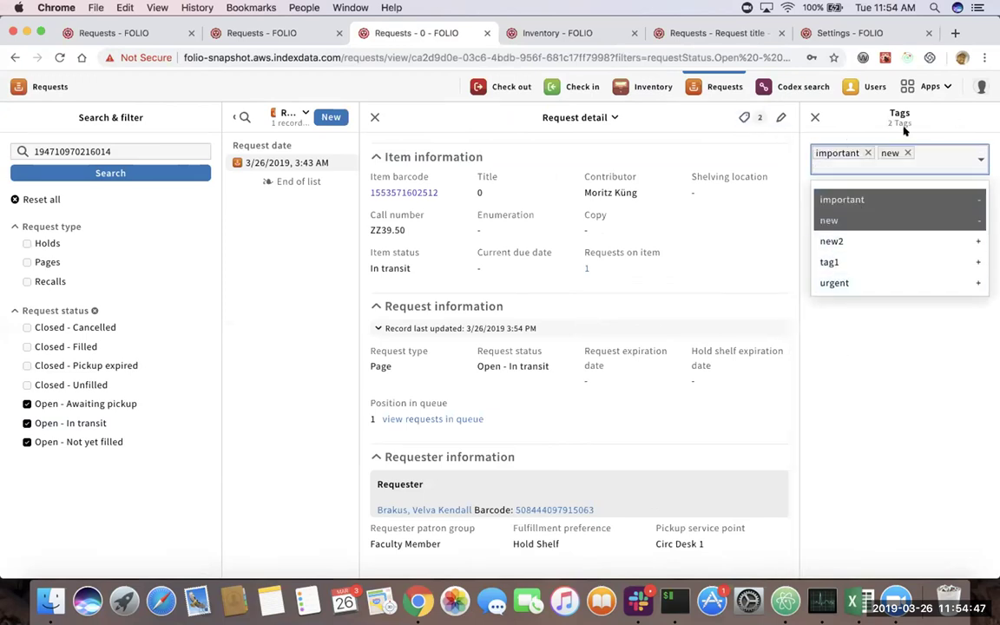
click(868, 153)
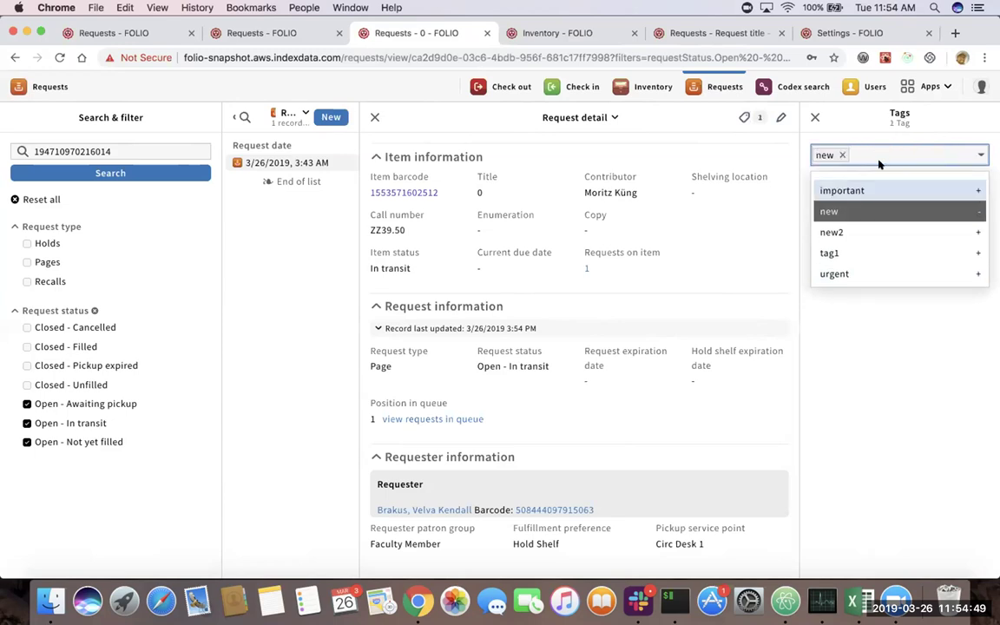
click(964, 153)
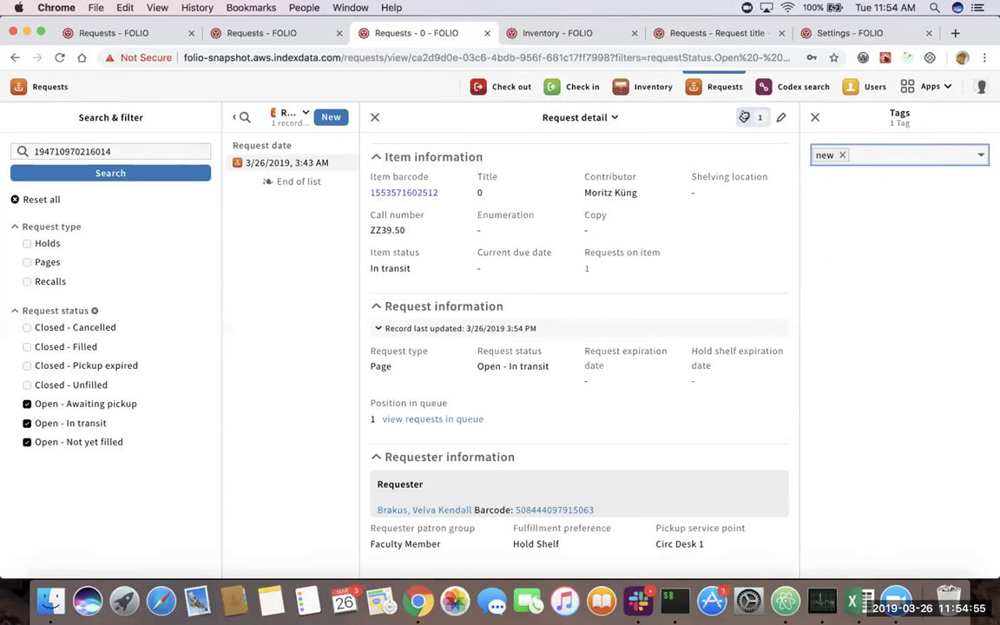
click(816, 119)
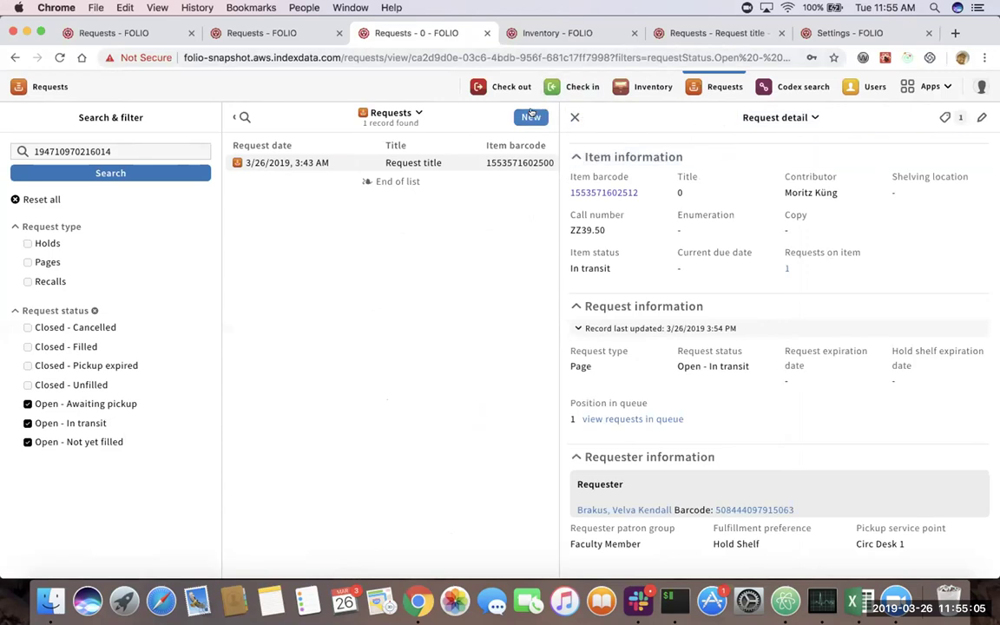
- List requests of all closed and open statuses without a search term and export the results to CSV
click(575, 116)
click(85, 384)
click(94, 365)
click(100, 347)
click(98, 328)
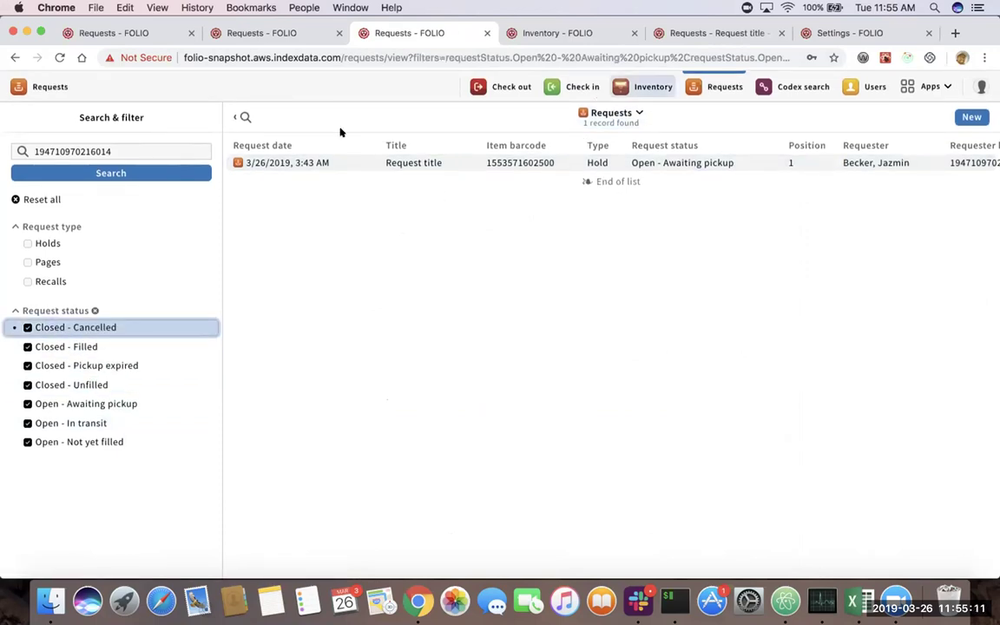
click(198, 152)
click(199, 152)
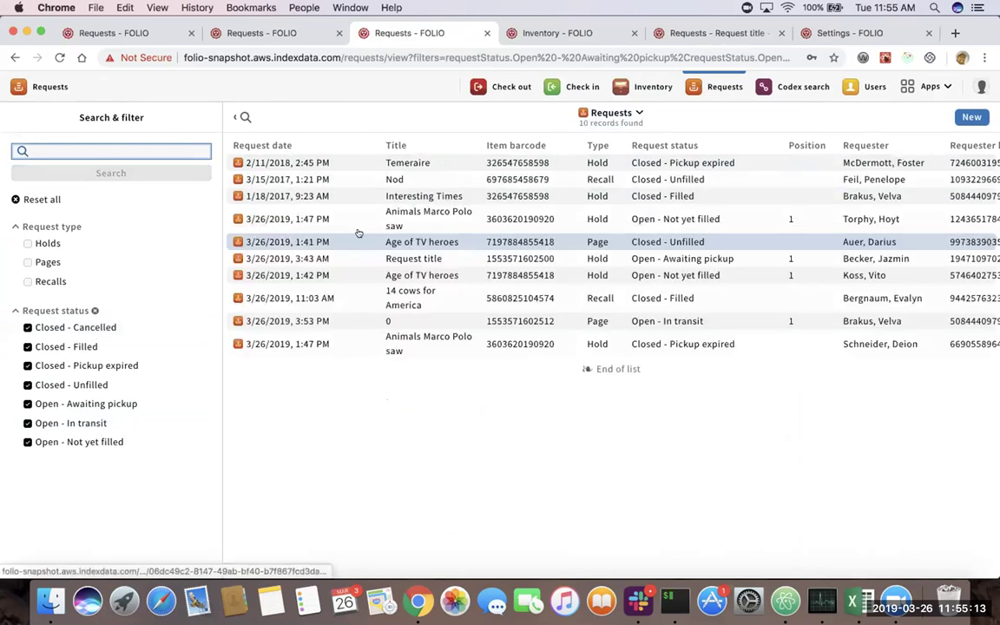
click(608, 117)
click(554, 148)
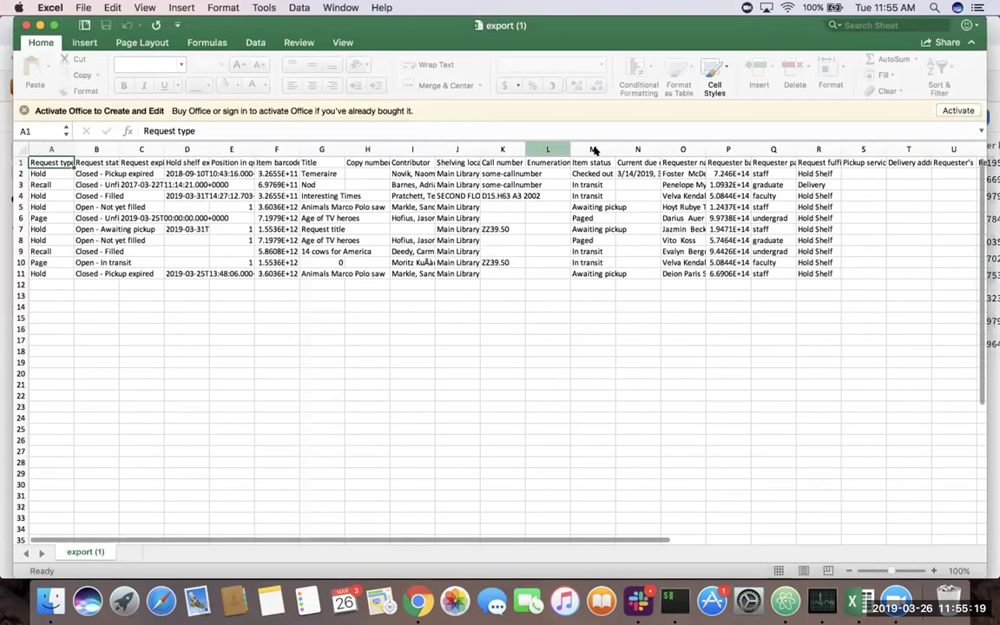
- Widen the Tags column in the exported Excel sheet to read the request tags, and close the file
key(Right)
key(Right)
key(Right)
key(Right)
key(Right)
key(Right)
key(Right)
key(Right)
key(Right)
key(Right)
key(Right)
key(Right)
key(Right)
key(Right)
key(Right)
key(Right)
key(Right)
key(Right)
key(Right)
key(Right)
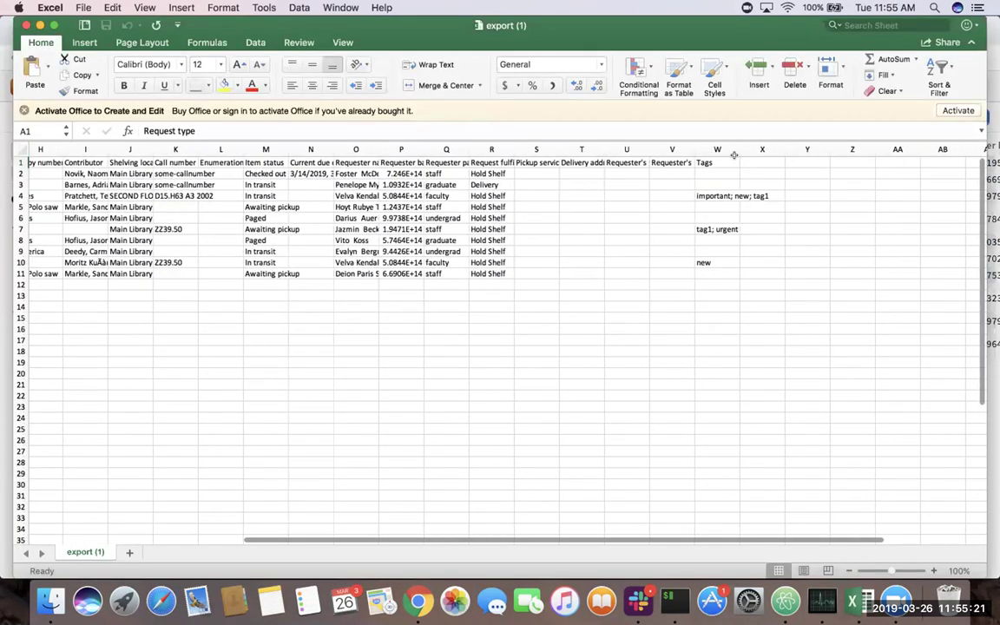
drag(735, 147, 848, 145)
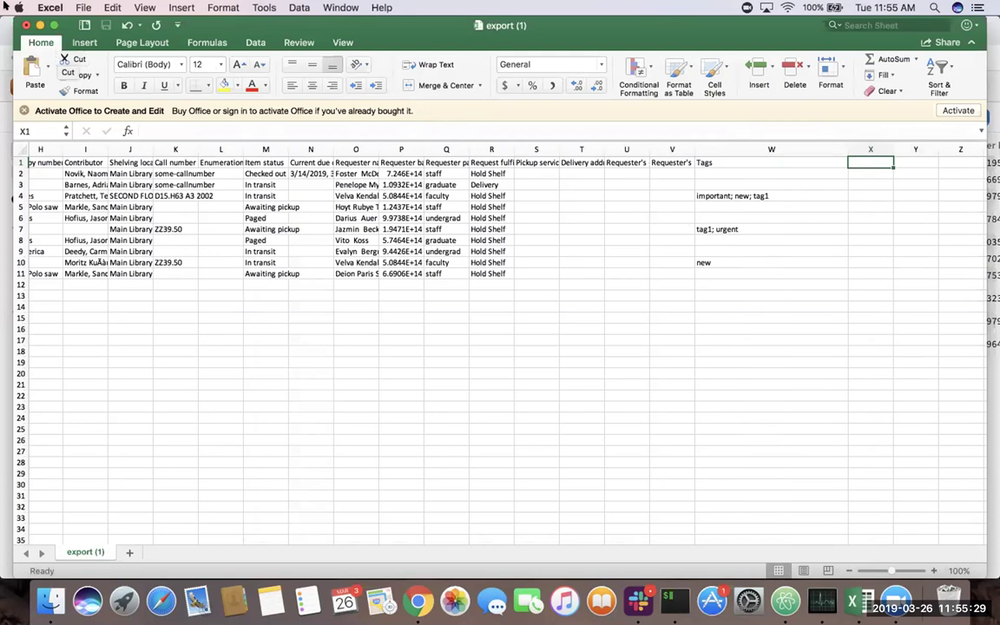
click(26, 25)
click(447, 121)
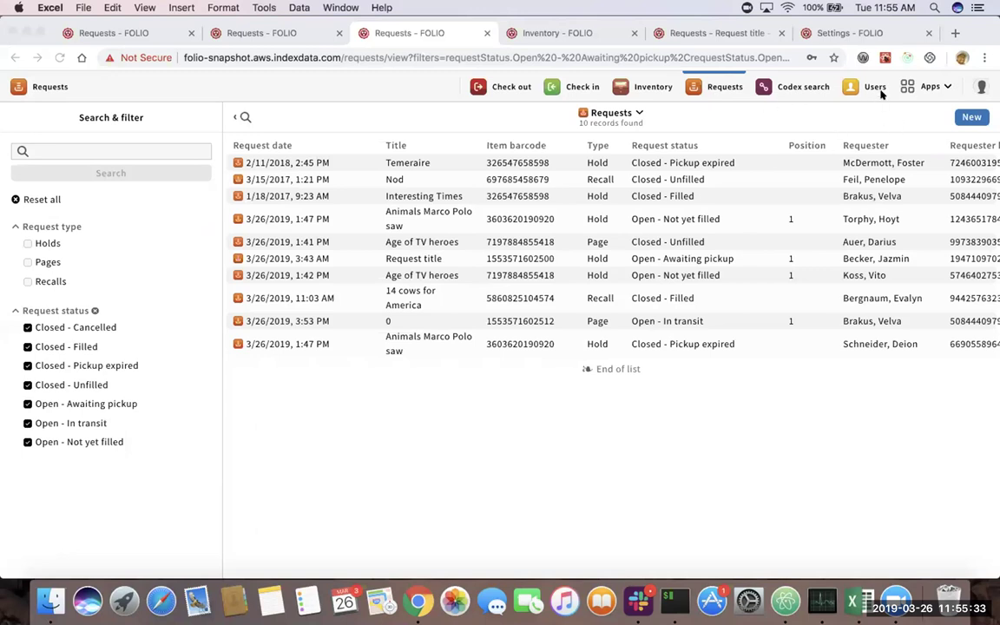
- Start a new request policy named test in the circulation settings and try to save it
click(924, 86)
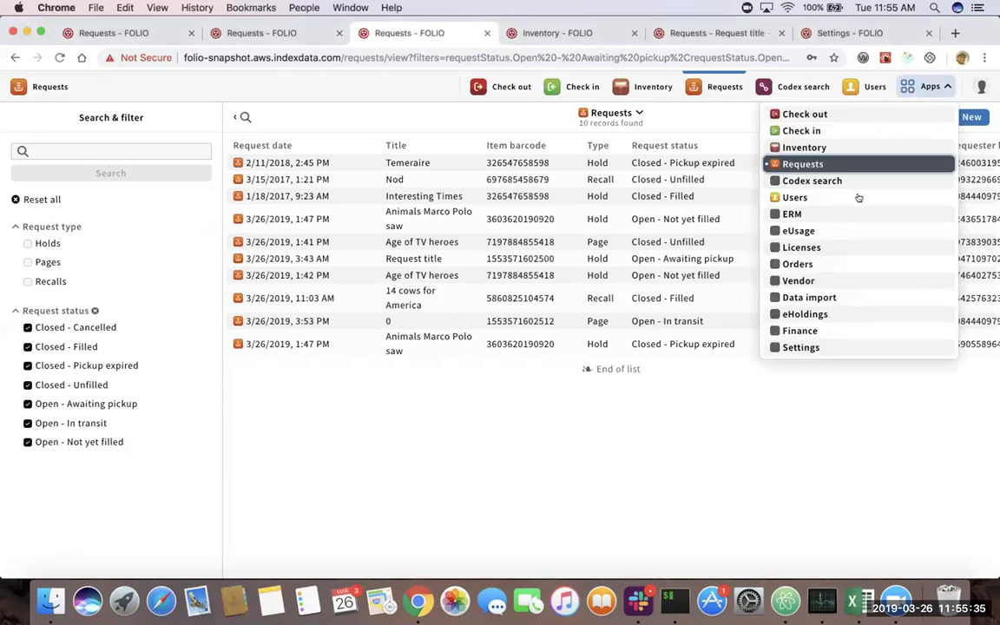
click(800, 347)
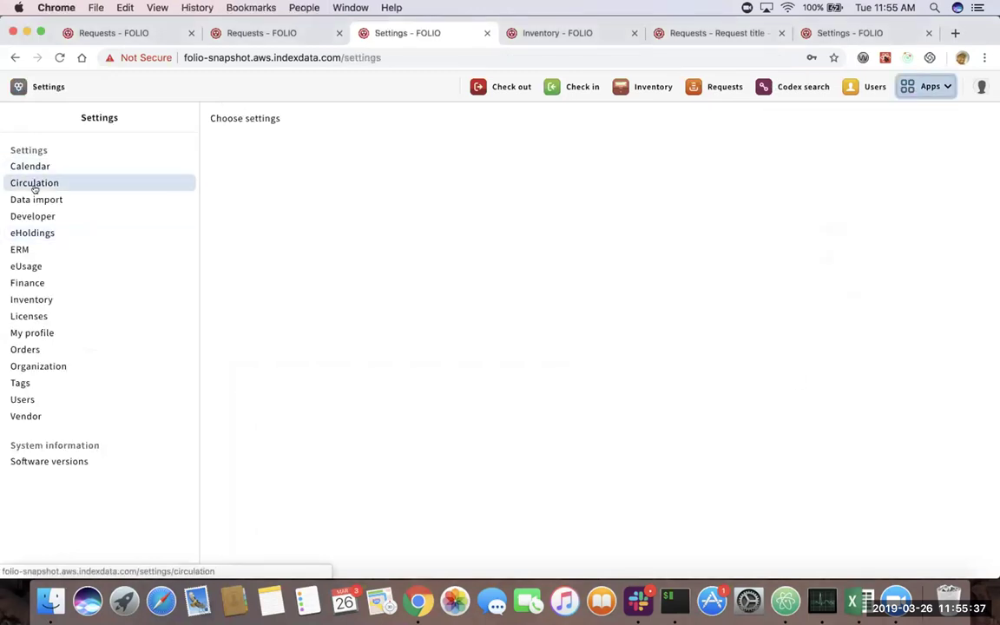
click(33, 182)
click(256, 287)
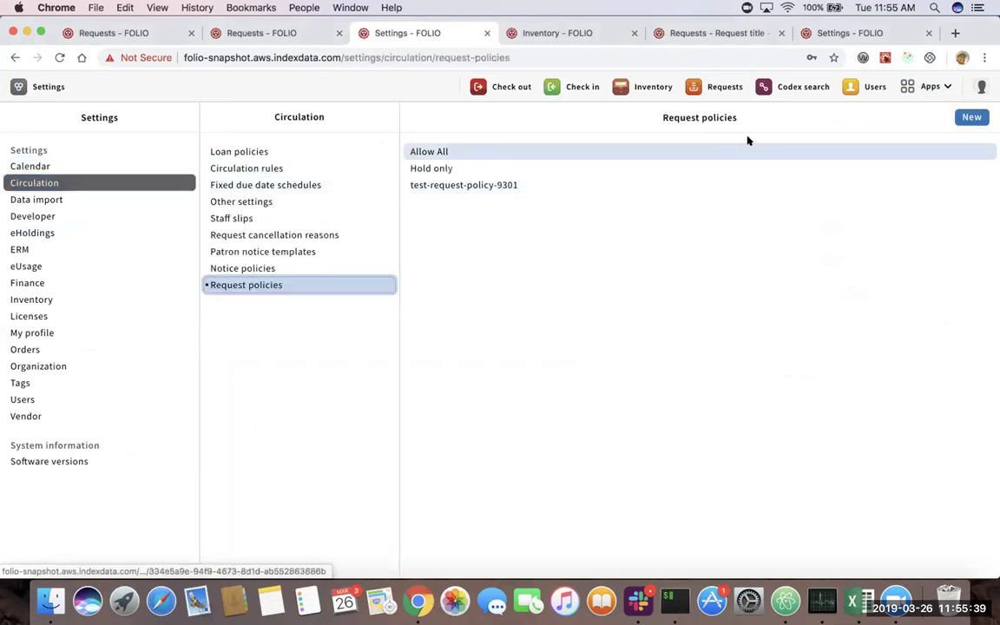
click(970, 117)
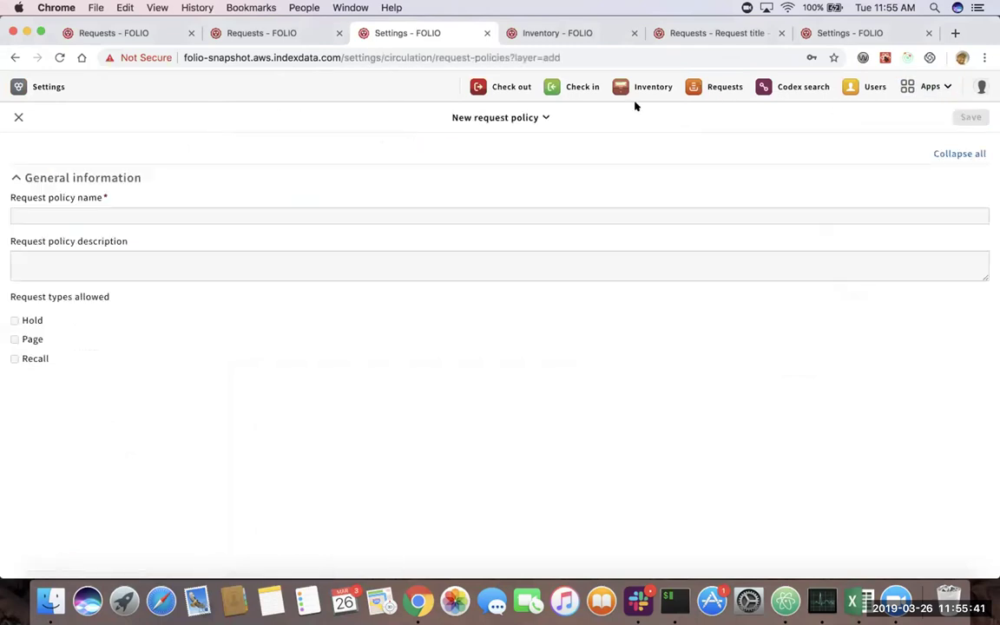
click(95, 211)
text(test)
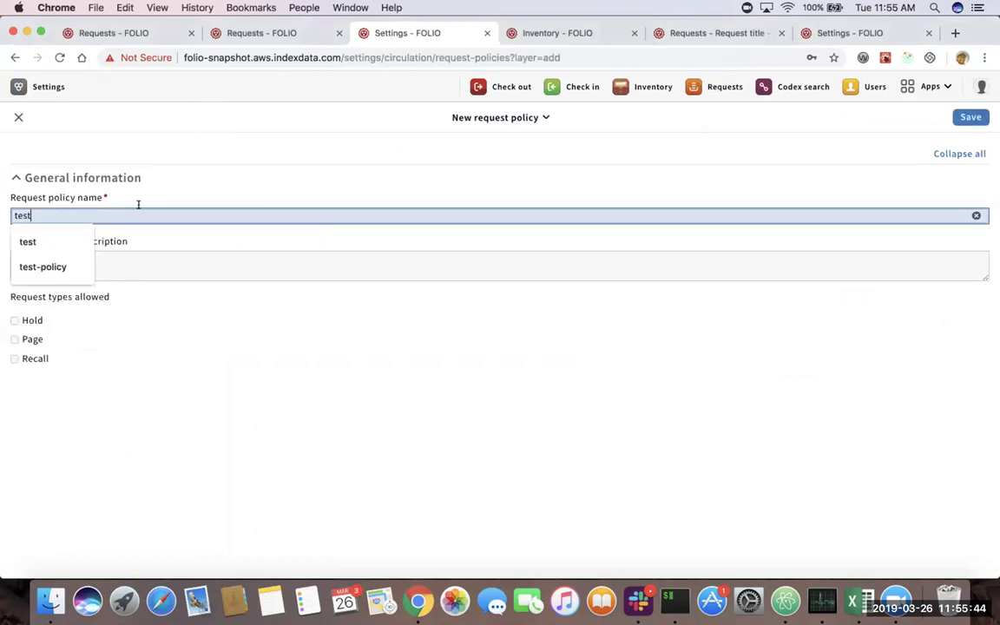
click(972, 117)
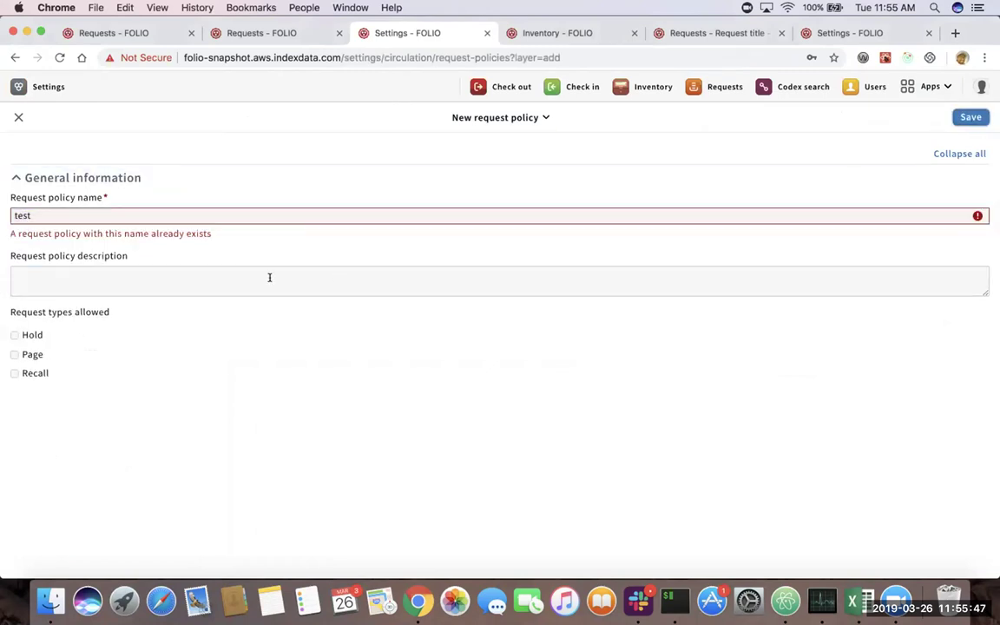
- Change the new request policy's name to test-policy and save it
click(219, 217)
text(-policy)
key(Return)
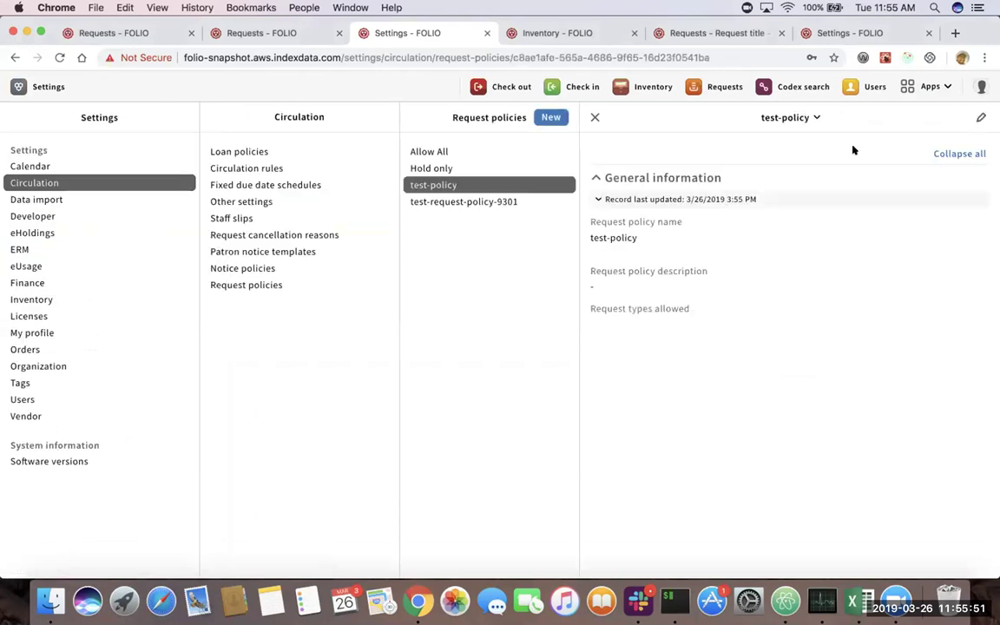
- Open test-policy for editing and delete it from the request policies
click(795, 116)
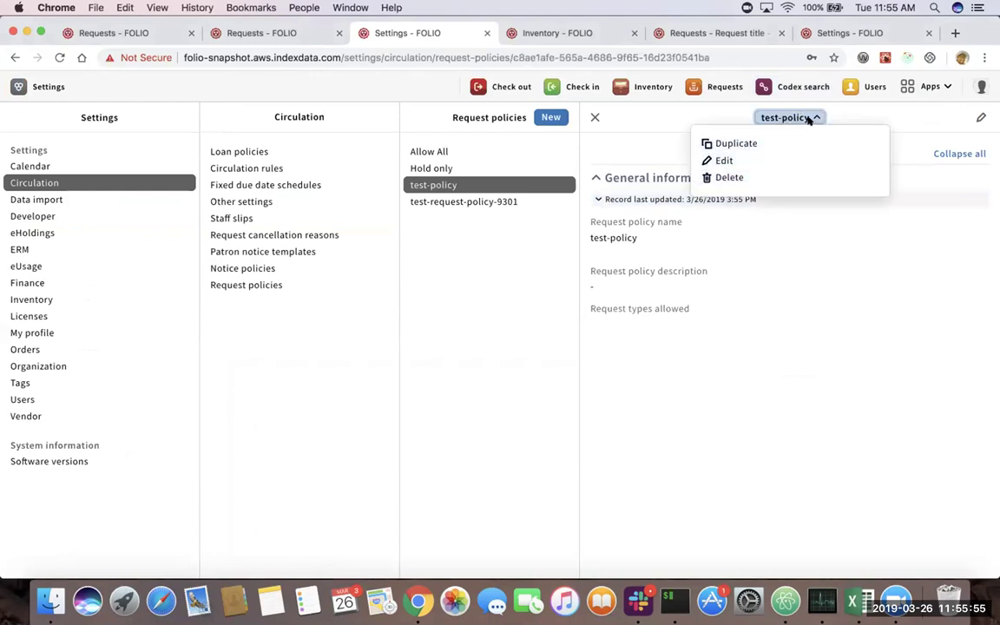
click(707, 160)
click(496, 117)
click(461, 142)
click(657, 222)
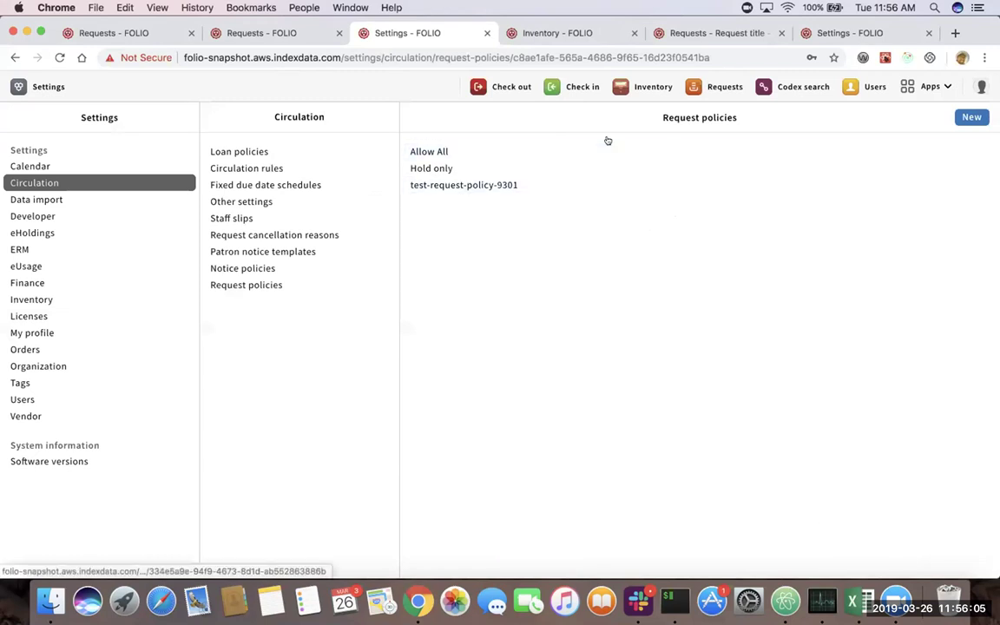
- Return to the inventory list and check the item status in the holdings of Interesting Times
click(634, 84)
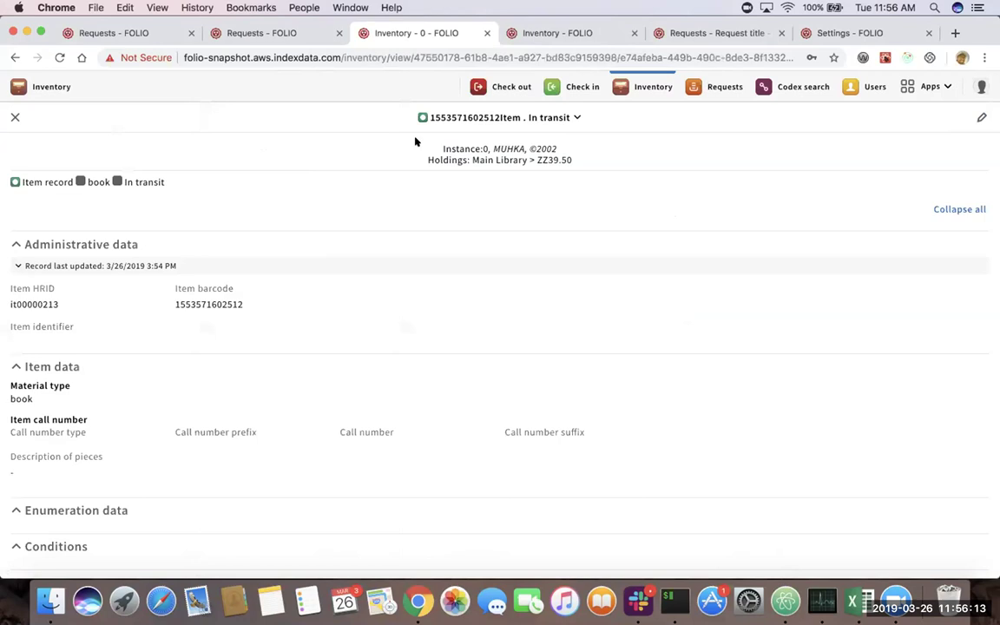
click(15, 116)
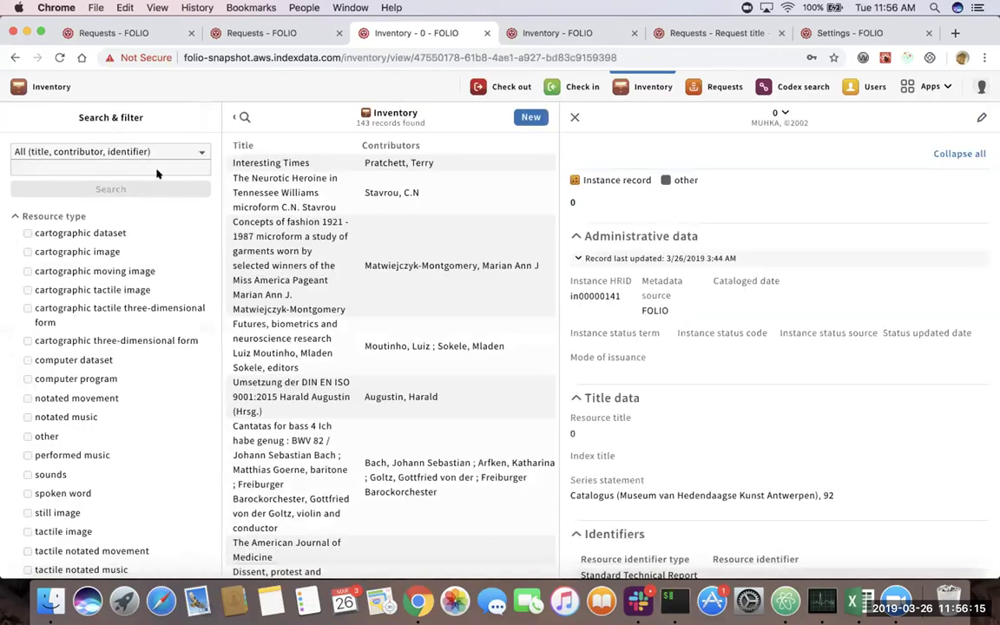
scroll(508, 258, down, 3)
scroll(451, 225, up, 3)
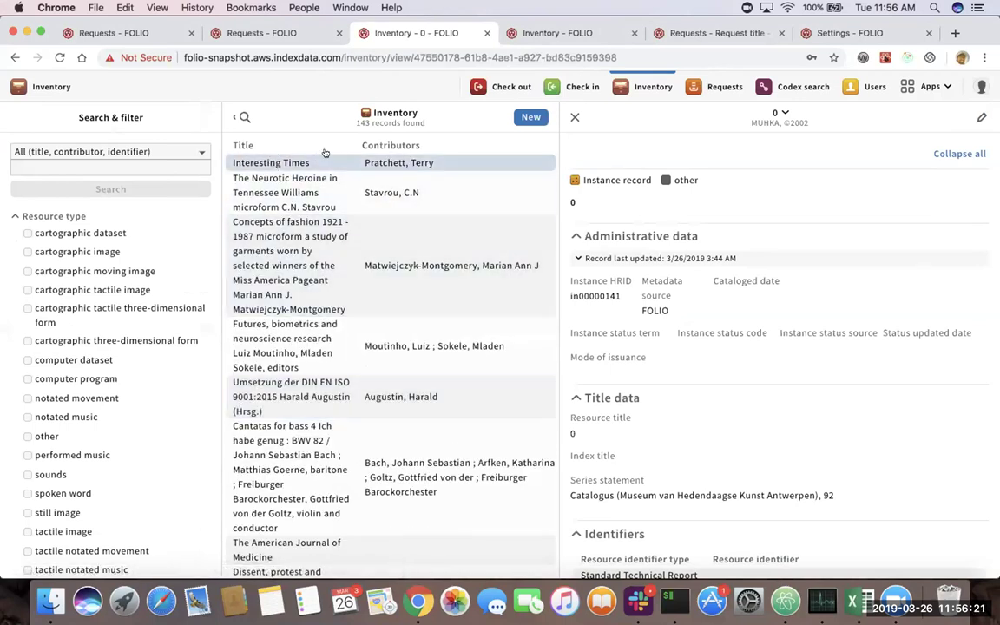
click(244, 158)
scroll(736, 331, down, 10)
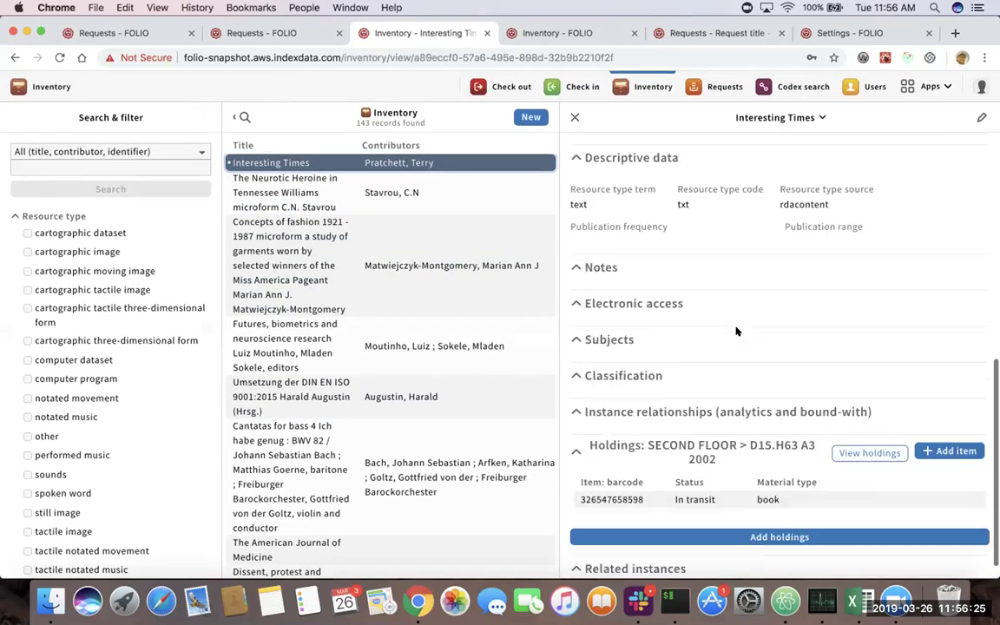
scroll(736, 330, down, 2)
- Sort the inventory list by title and check the item status in the holdings of the first four titles
click(245, 145)
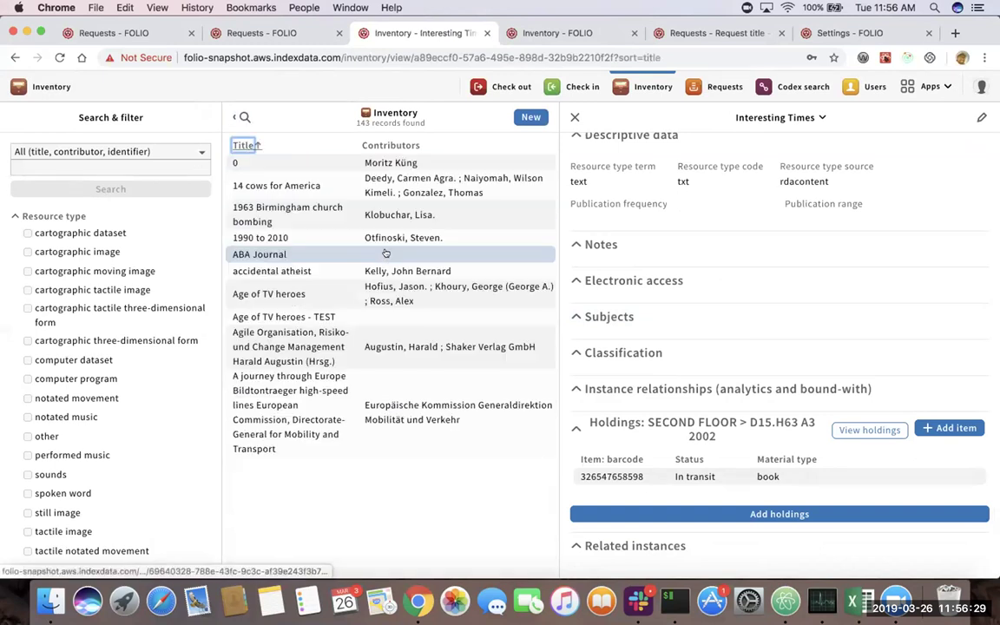
click(374, 162)
scroll(724, 321, down, 10)
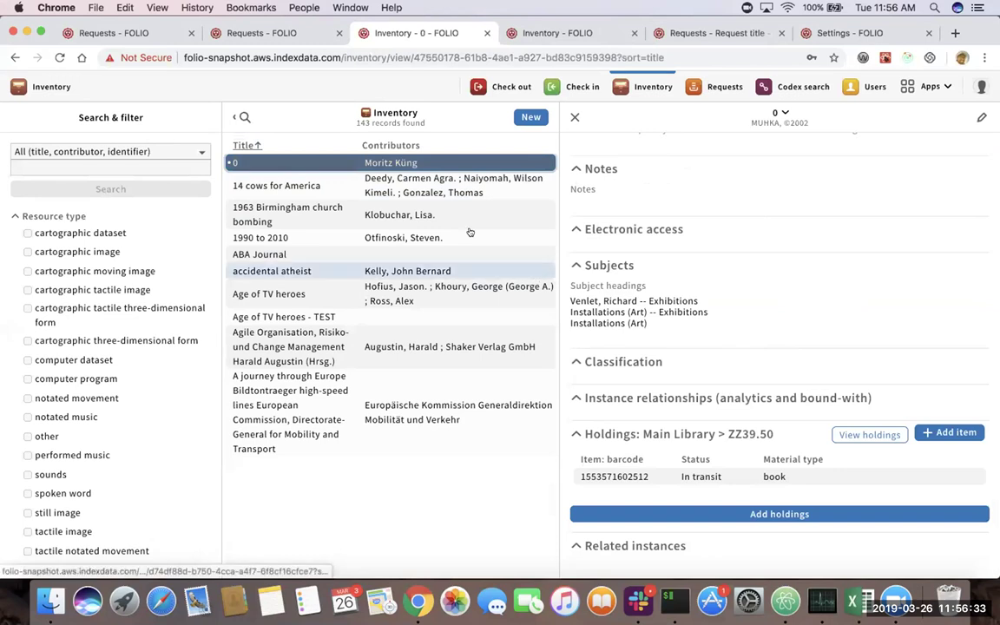
click(407, 189)
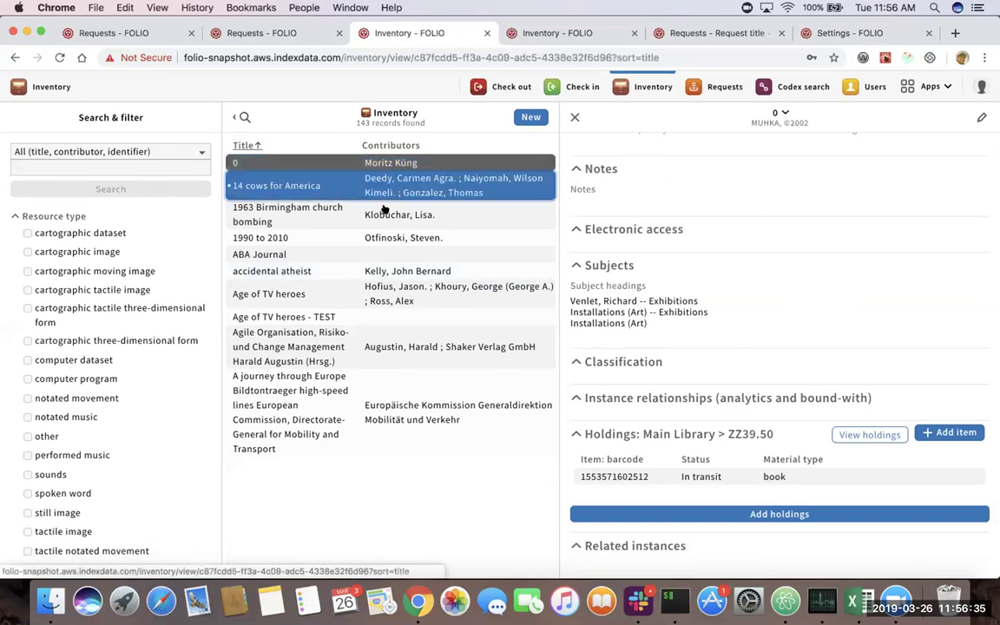
scroll(805, 349, down, 10)
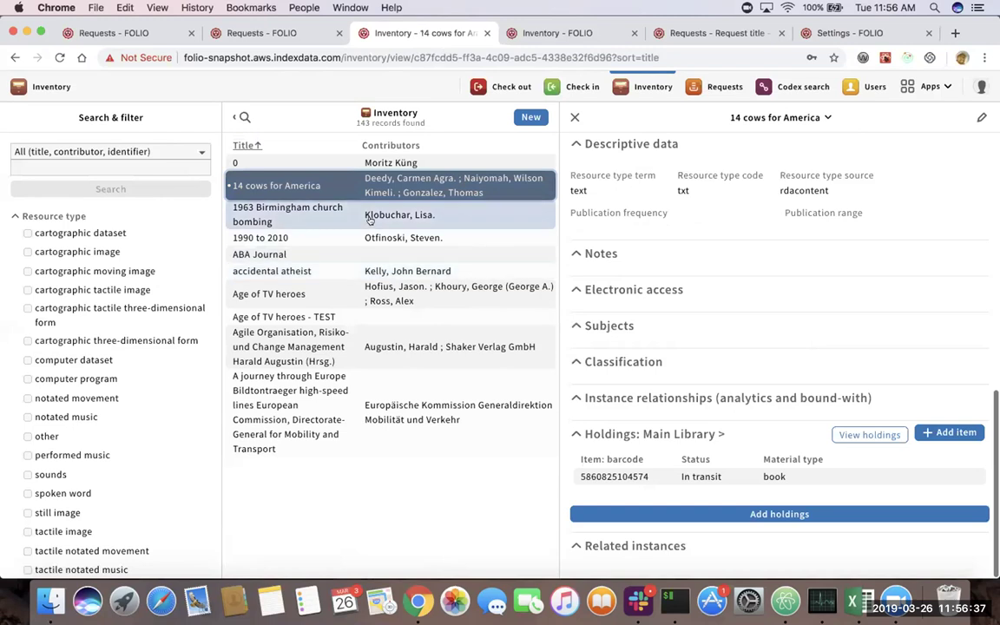
click(406, 215)
scroll(762, 371, down, 10)
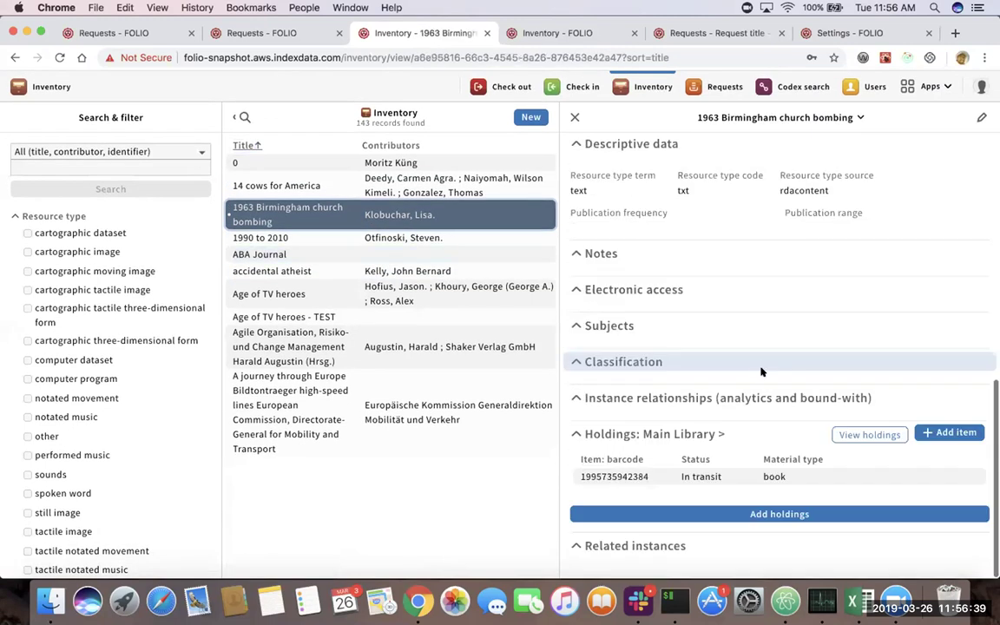
click(356, 237)
scroll(591, 318, down, 10)
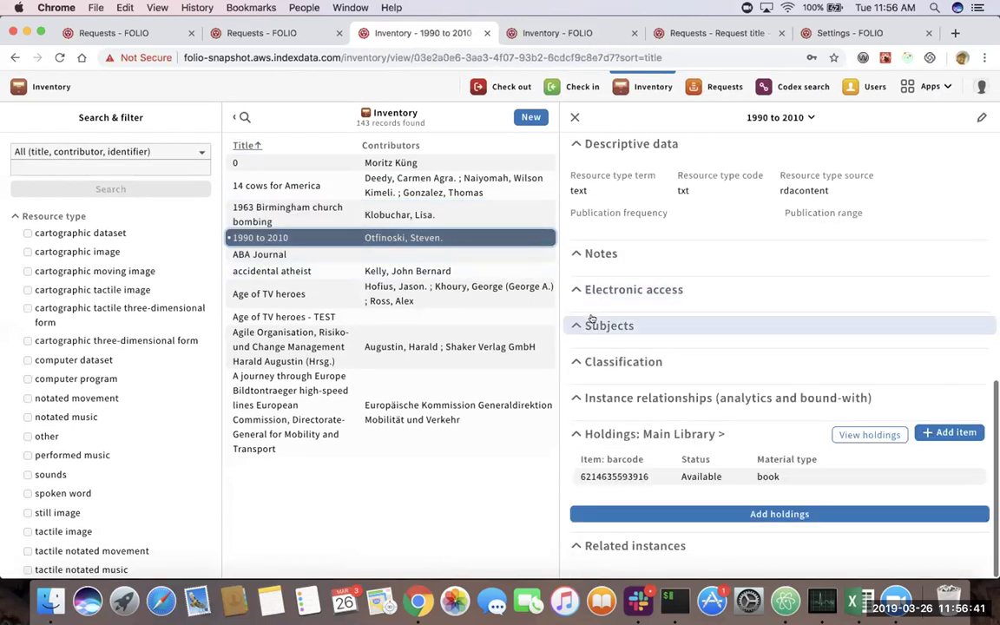
- Open the item record of 1990 to 2010 from its holdings and mark the item as missing
click(614, 476)
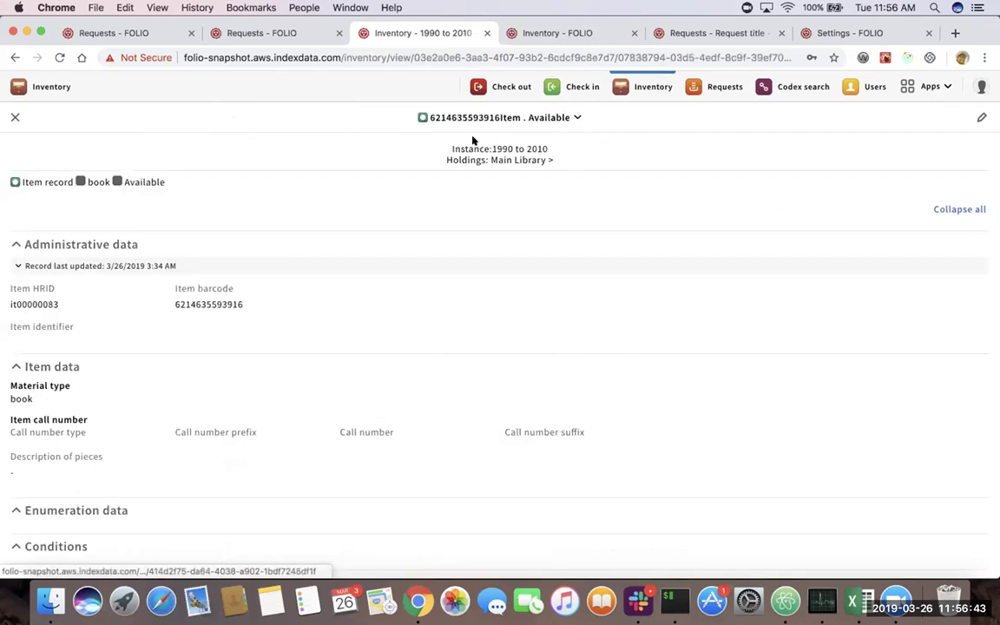
click(561, 119)
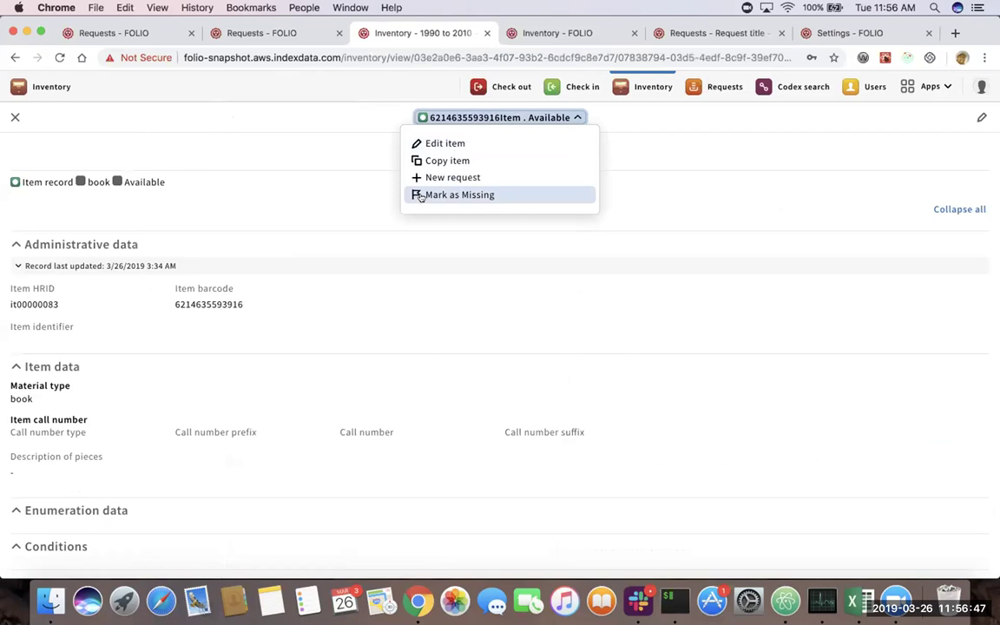
click(480, 196)
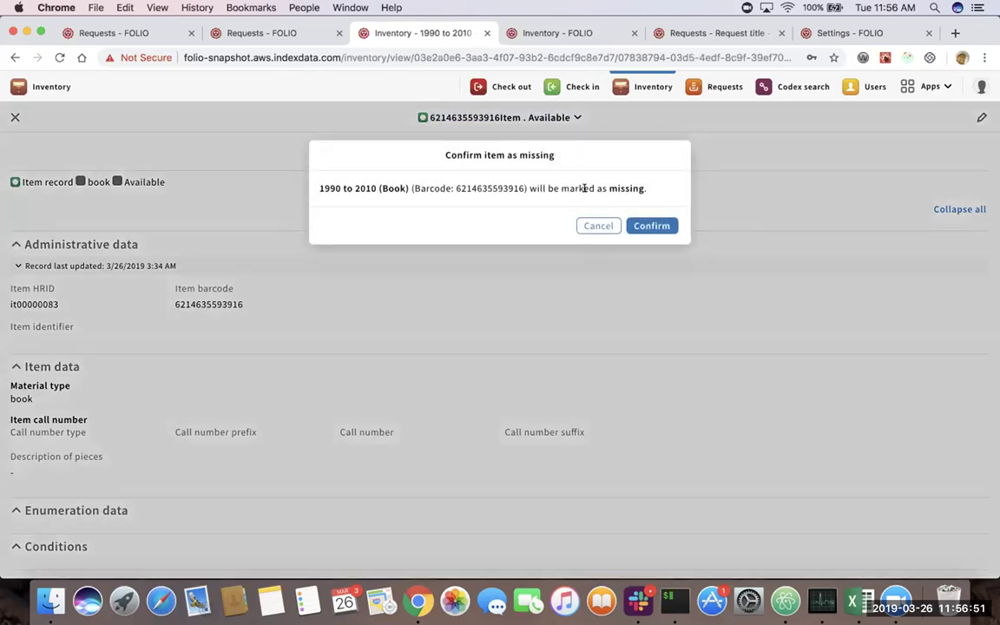
click(666, 228)
- Check the item status and status date in the loan and availability data of the 1990 to 2010 item
scroll(48, 363, down, 5)
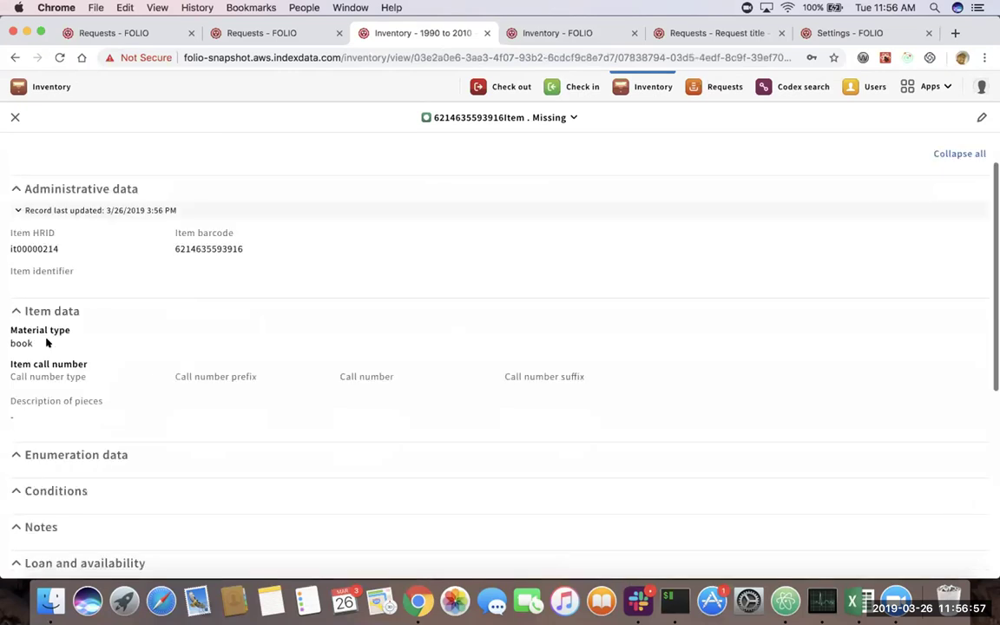
drag(40, 297, 3, 274)
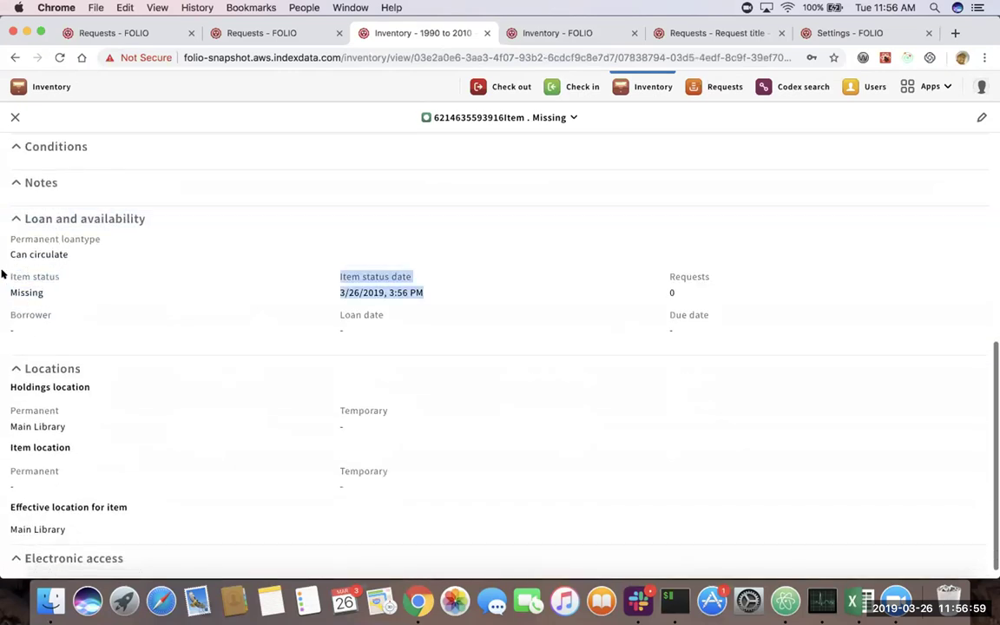
double_click(23, 290)
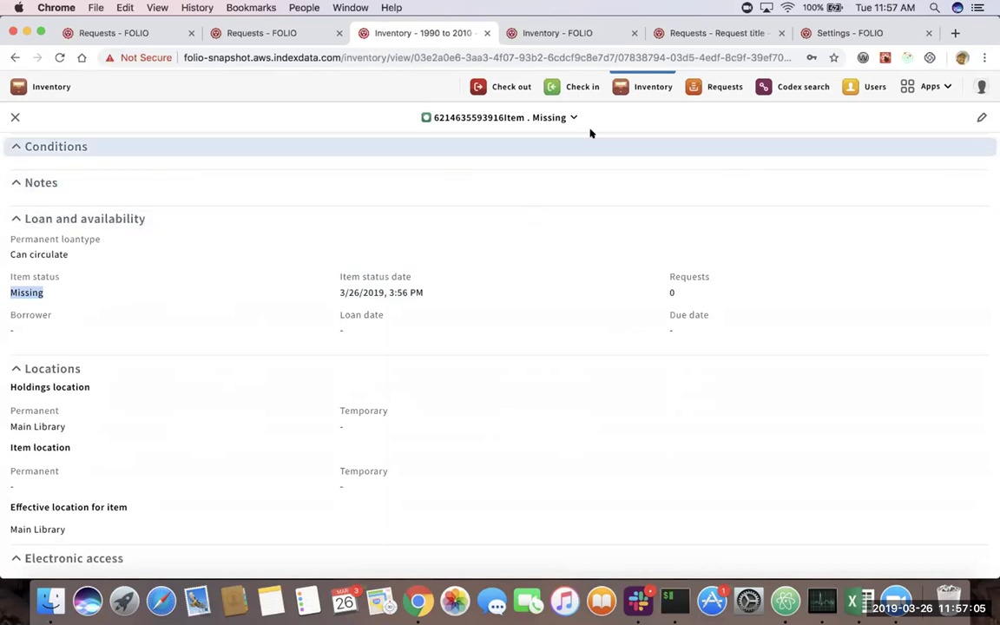
scroll(591, 152, up, 5)
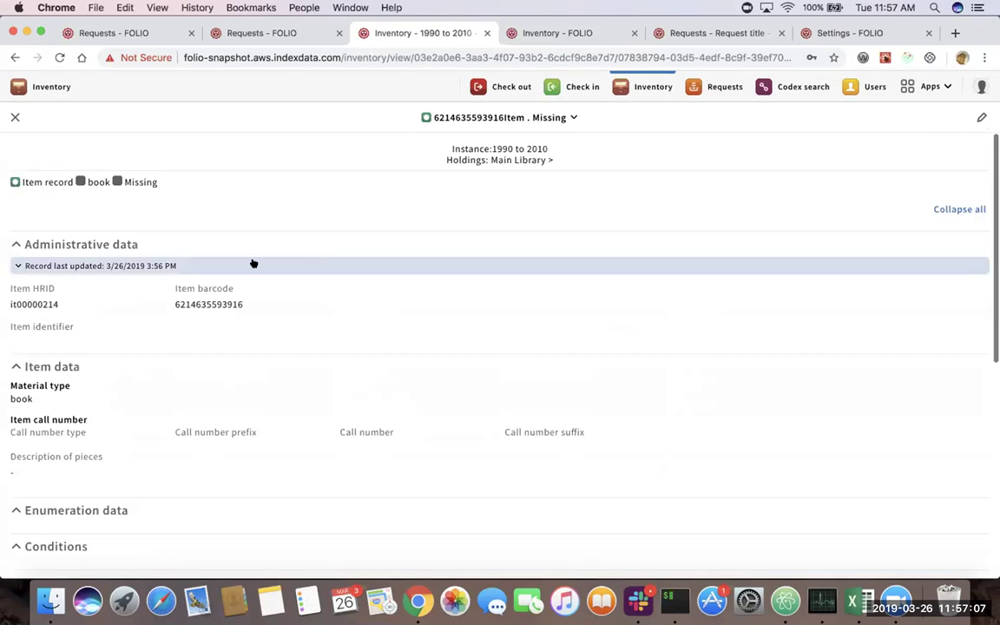
- Copy the 1990 to 2010 item's barcode, submit it in Check in, and cancel the missing-item confirmation
double_click(198, 302)
key(cmd+c)
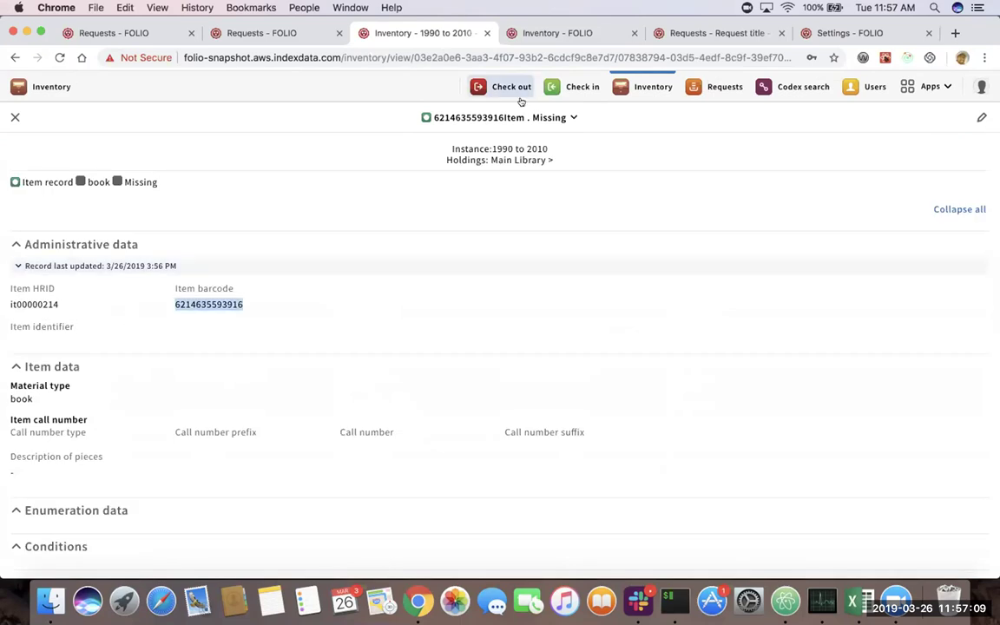
click(577, 87)
click(909, 168)
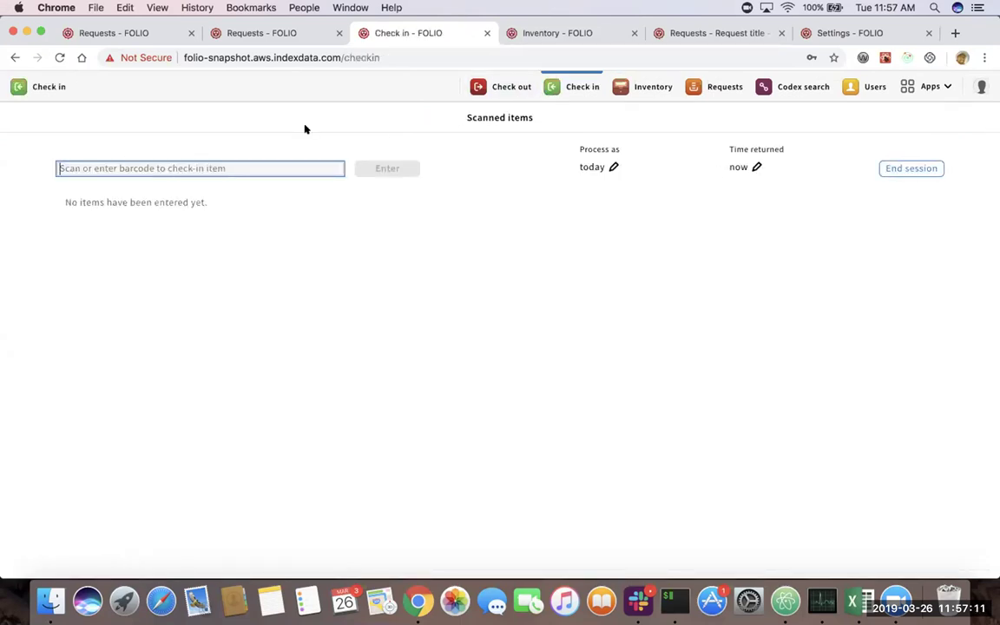
key(cmd+v)
click(375, 165)
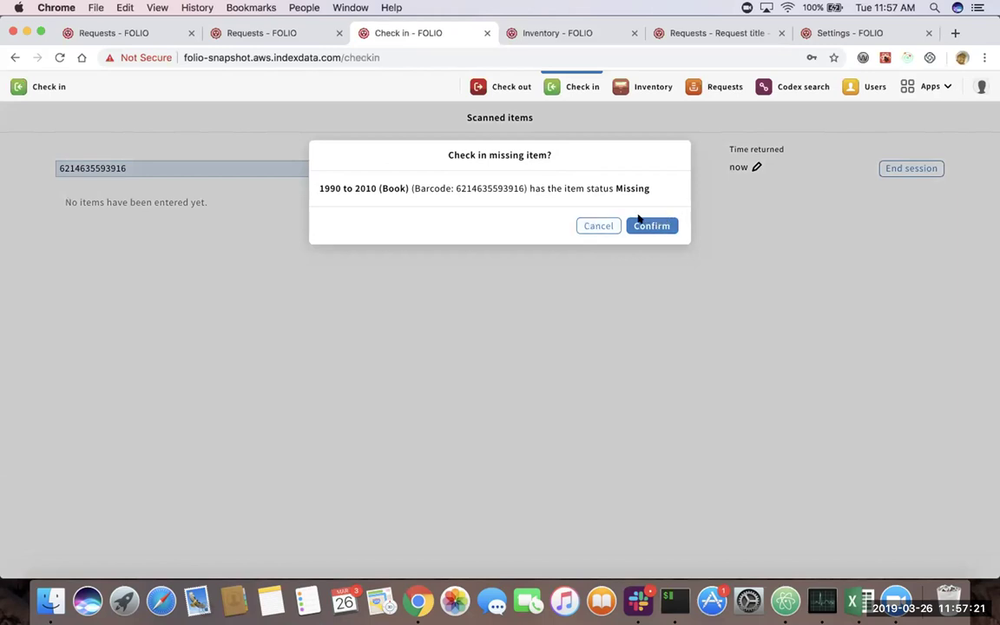
click(598, 225)
- Resubmit the entered barcode, confirm checking in the missing 1990 to 2010 item, and close the in-transit routing notice
click(321, 168)
key(Return)
click(642, 226)
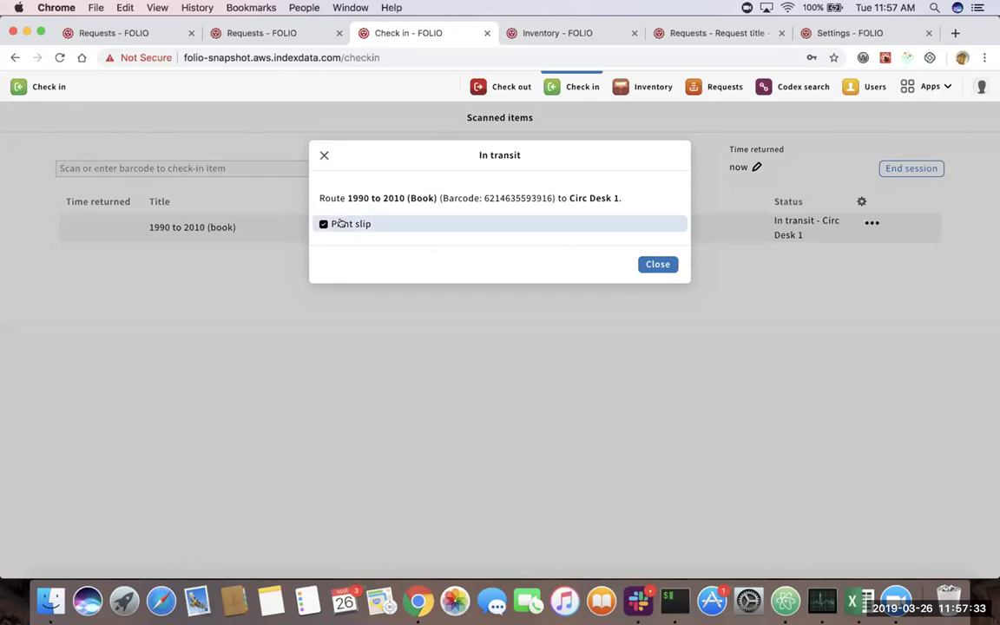
click(647, 266)
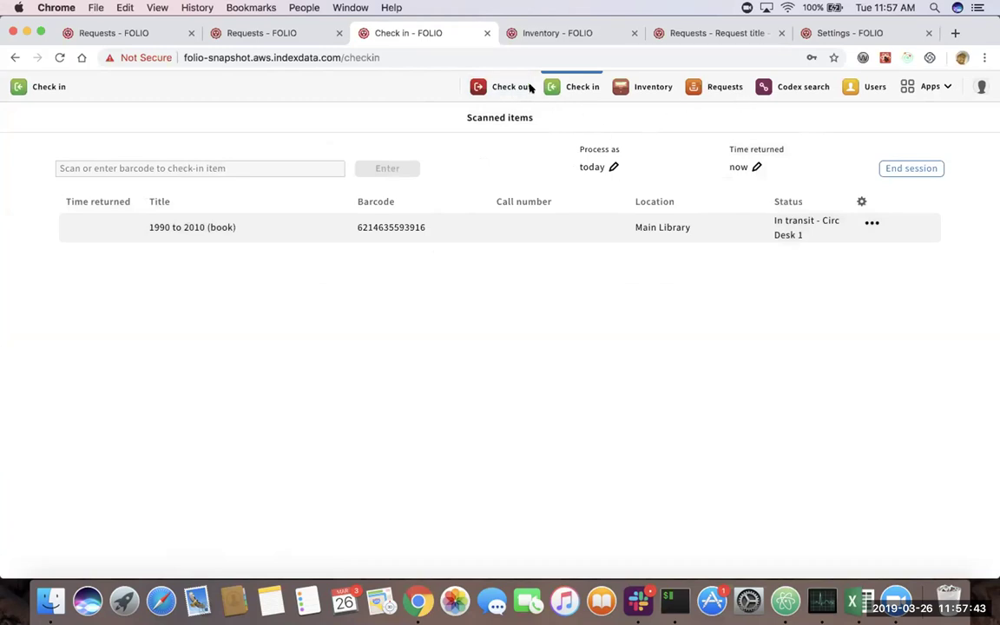
- Return to the inventory, check the item status of 1990 to 2010, and look through other titles' holdings up to ABA Journal for an available item
click(650, 84)
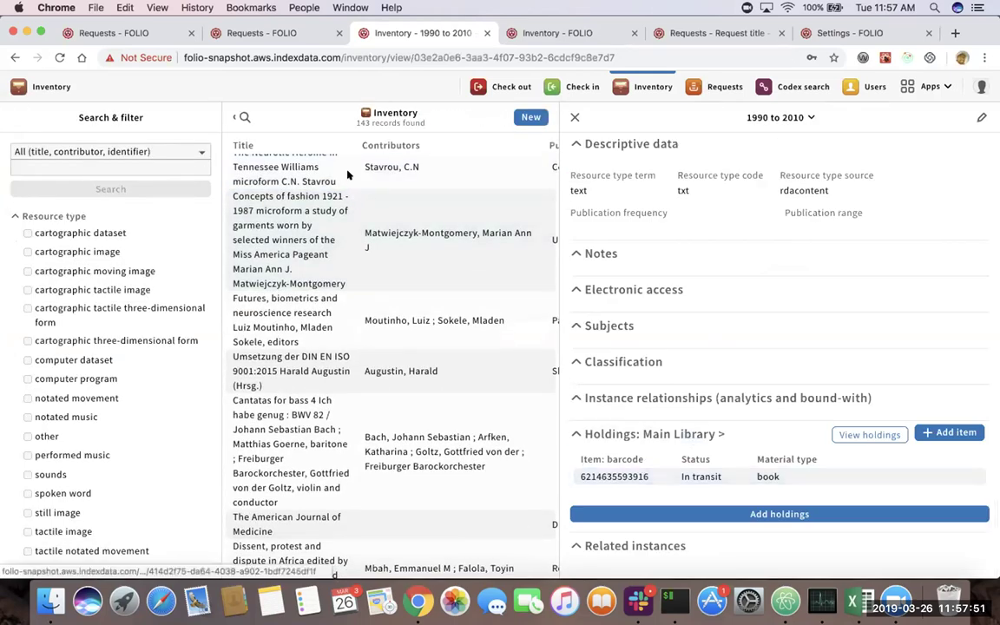
click(403, 304)
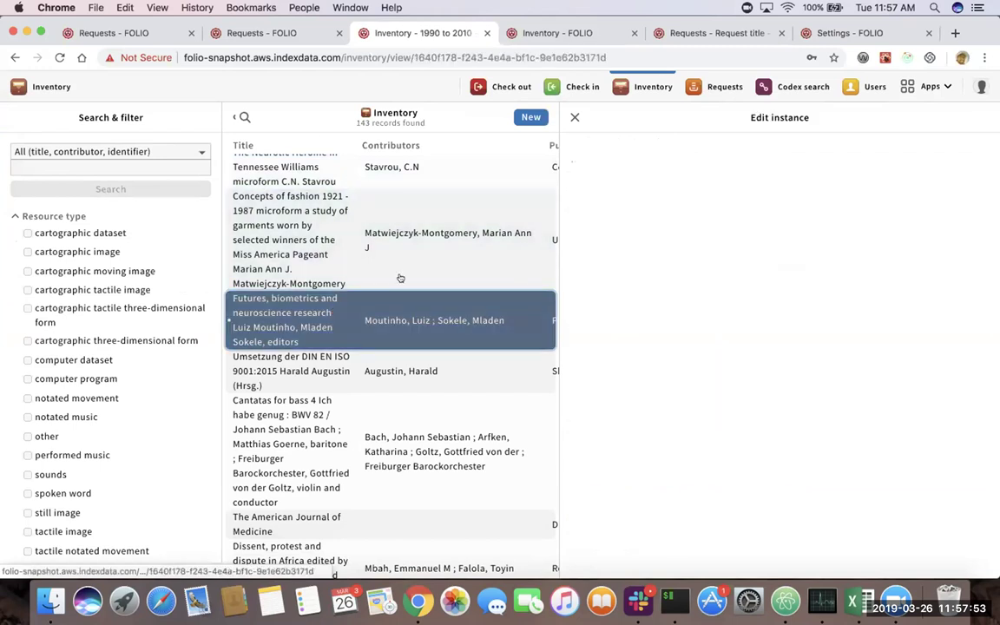
scroll(784, 450, down, 10)
scroll(260, 192, up, 1)
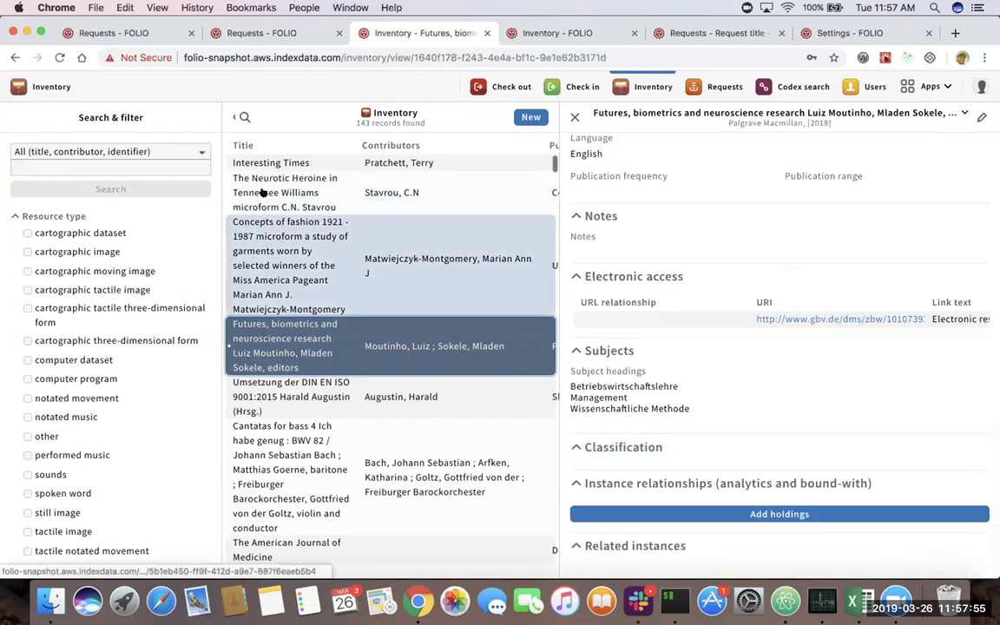
click(263, 193)
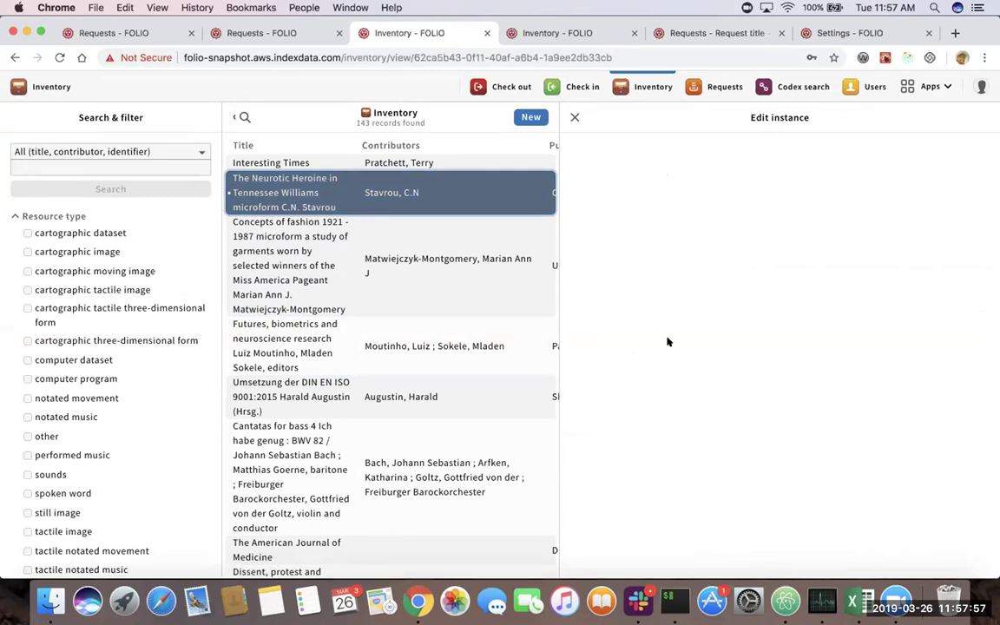
scroll(667, 342, down, 8)
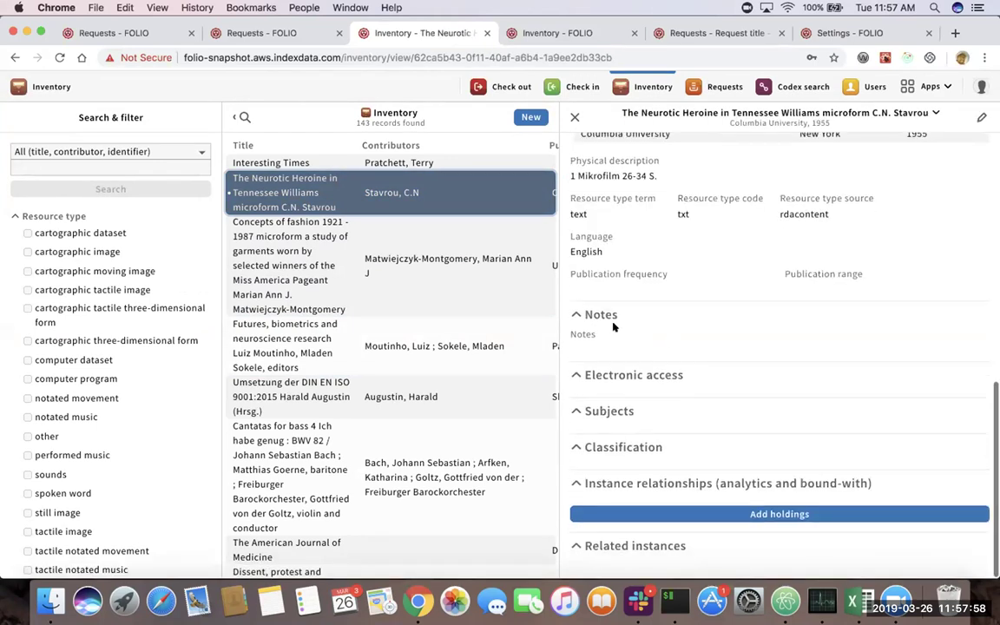
click(243, 145)
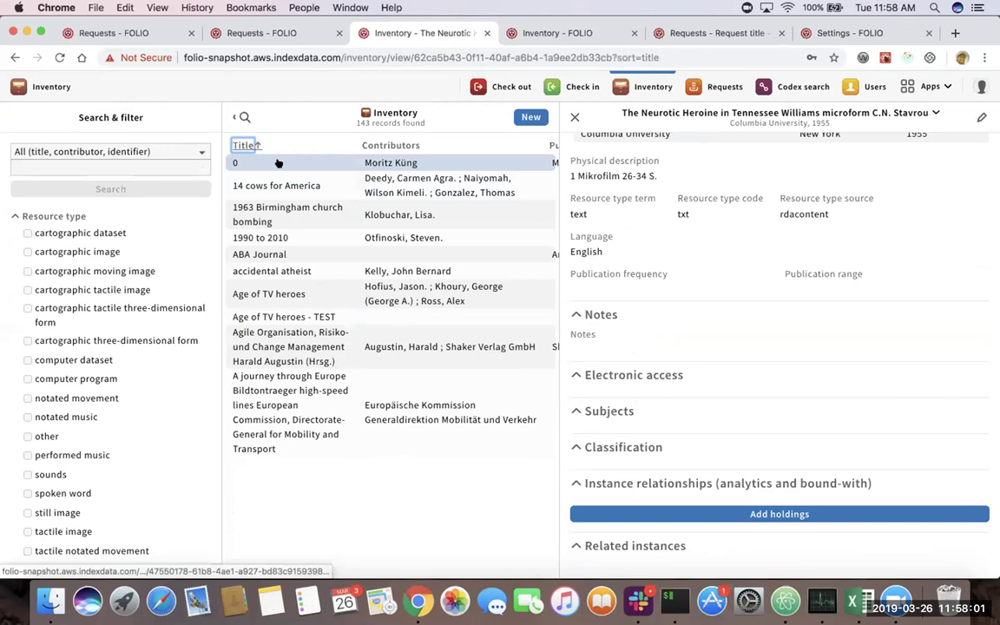
click(287, 318)
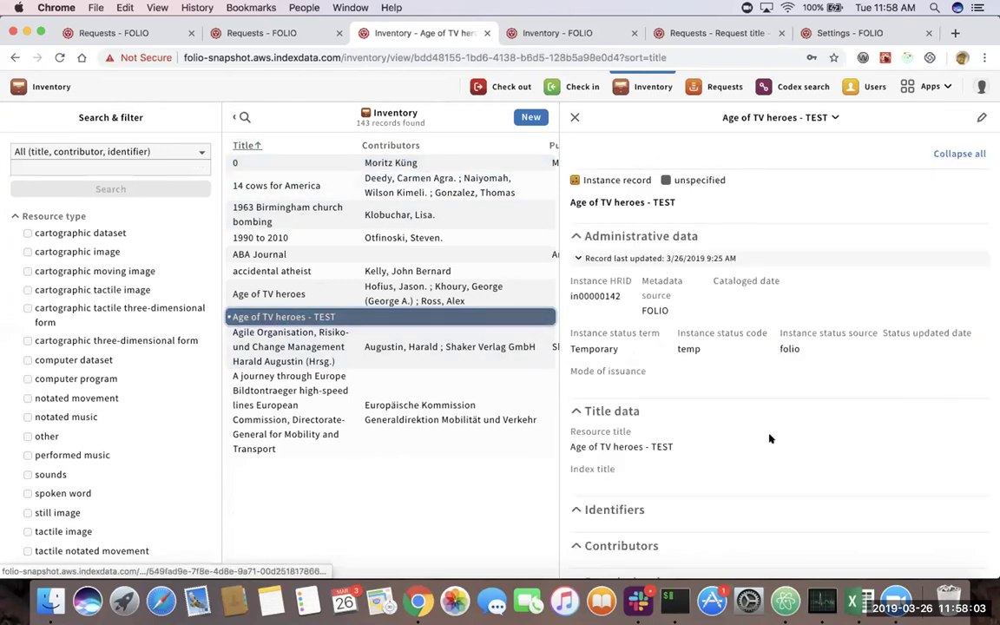
click(287, 293)
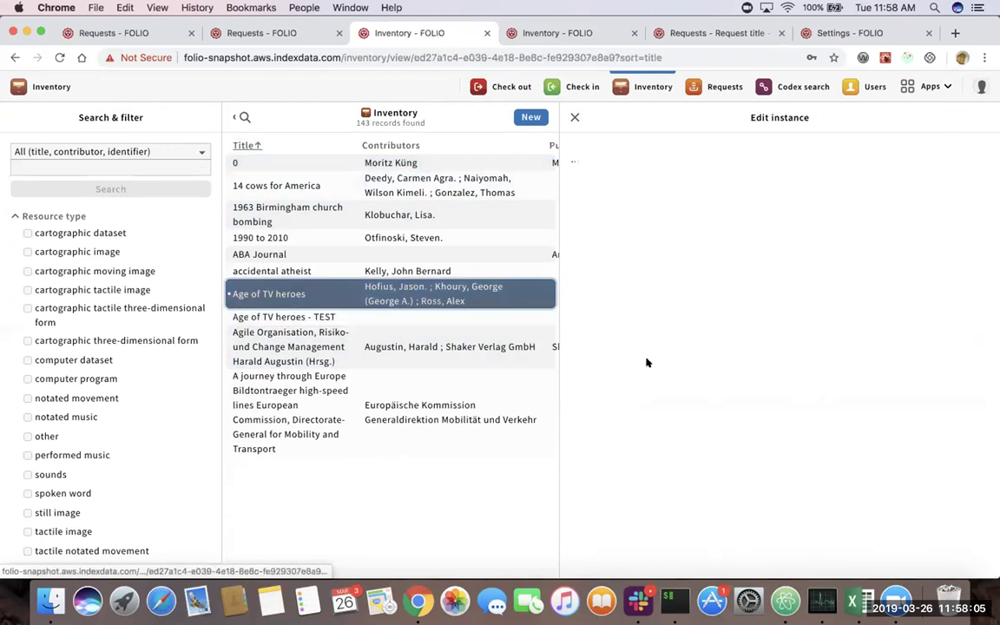
scroll(647, 363, down, 10)
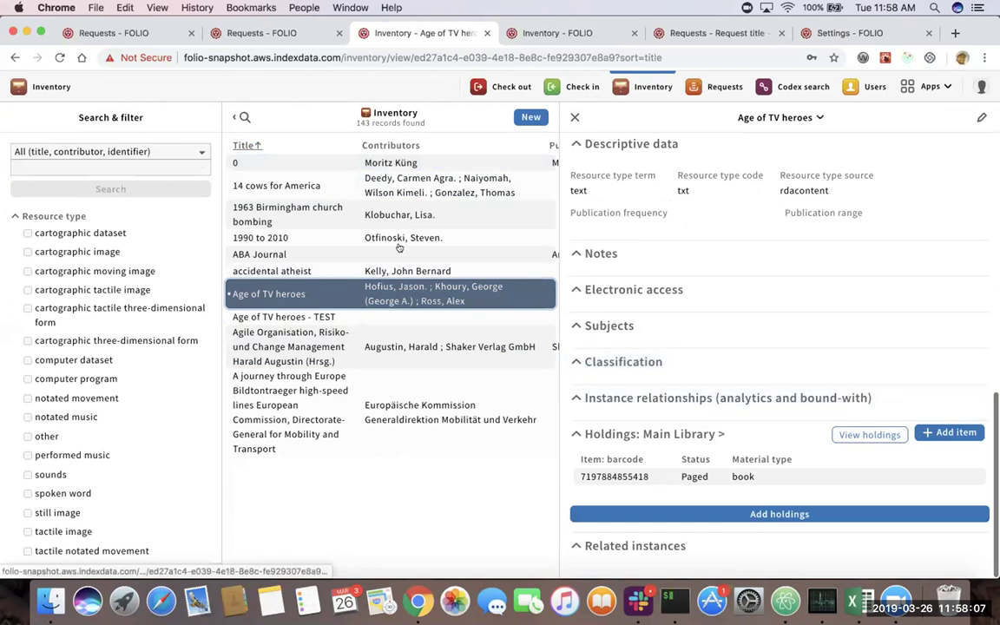
click(271, 254)
scroll(685, 317, down, 10)
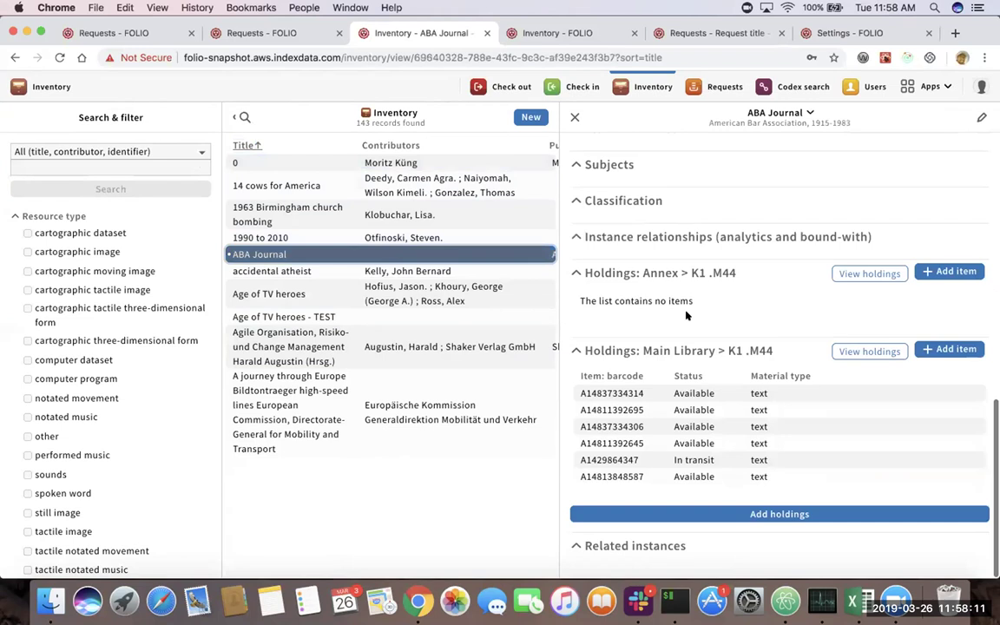
click(697, 476)
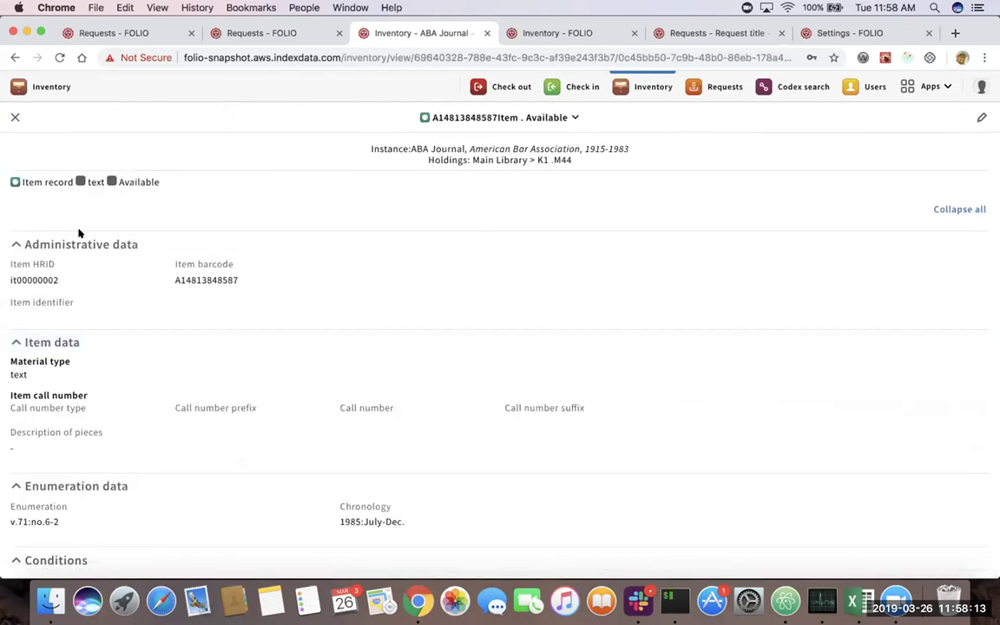
double_click(225, 276)
key(super+c)
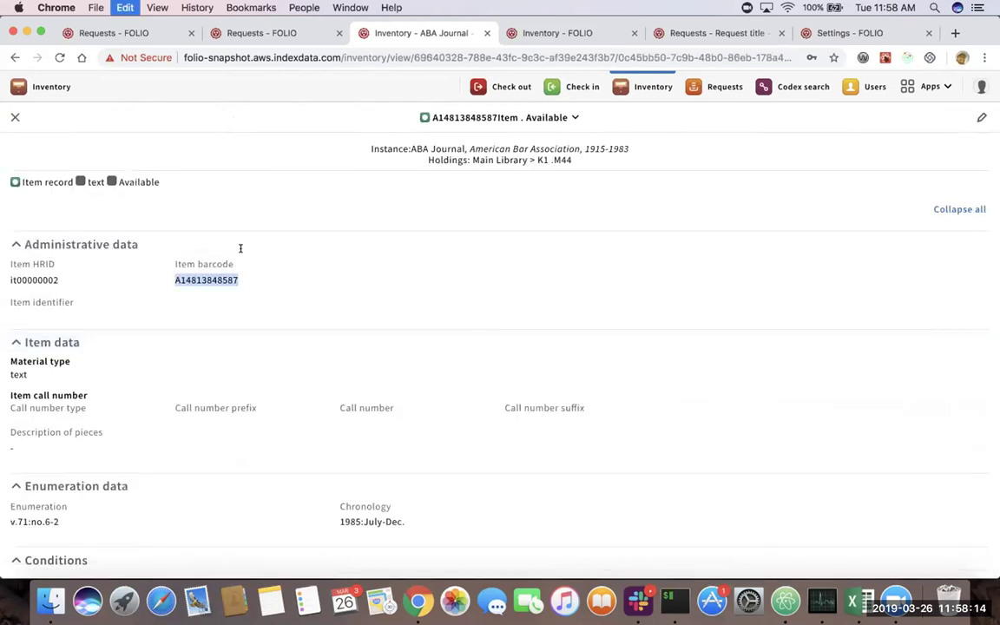
- In Check out, look up a patron from the faculty group and check out the ABA Journal item to them using the copied barcode
click(508, 87)
click(44, 179)
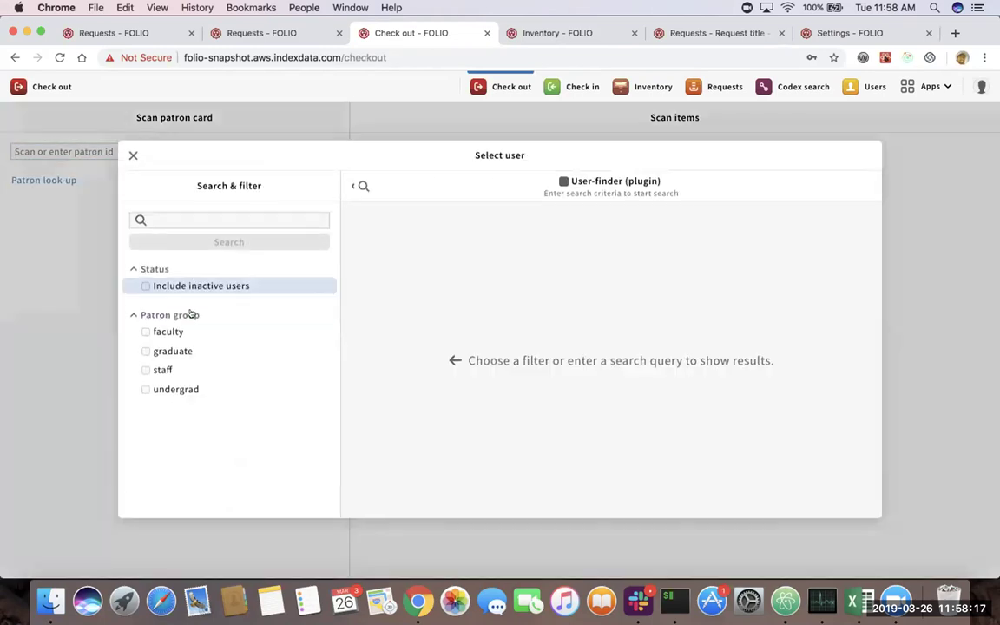
click(169, 331)
click(453, 289)
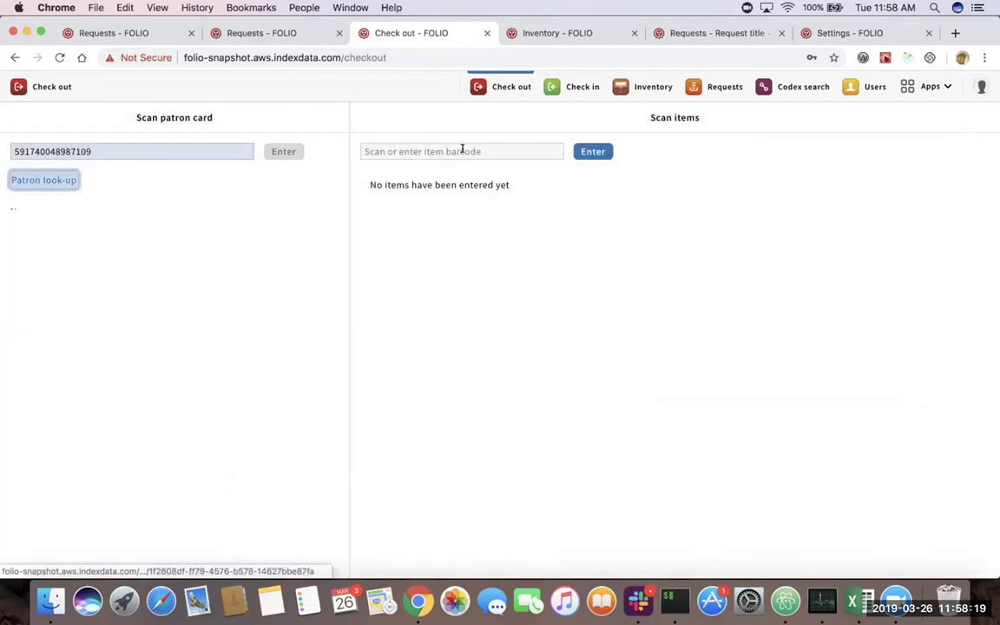
click(461, 151)
key(super+v)
click(592, 156)
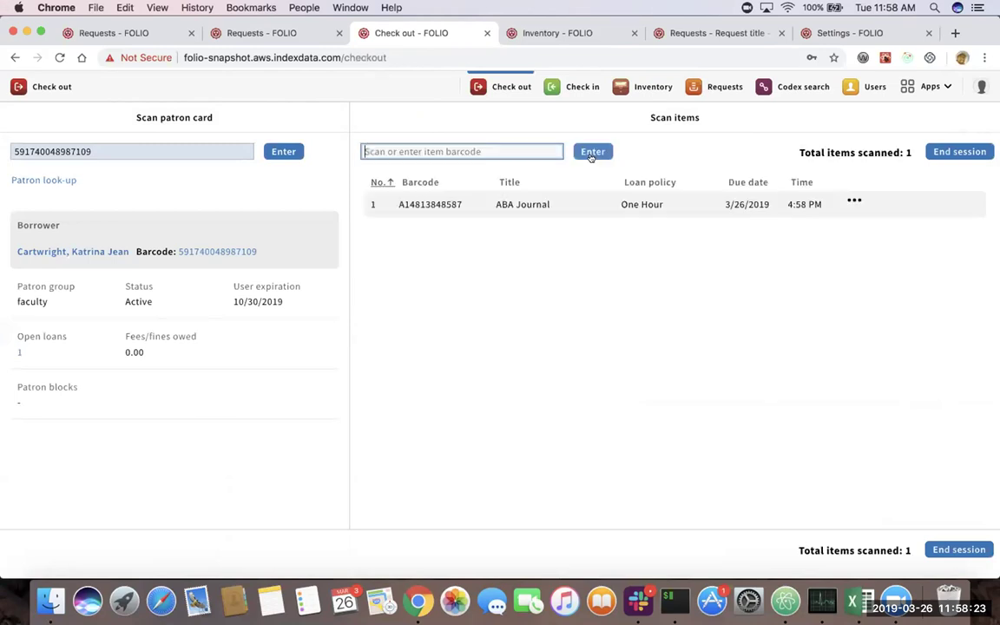
click(653, 87)
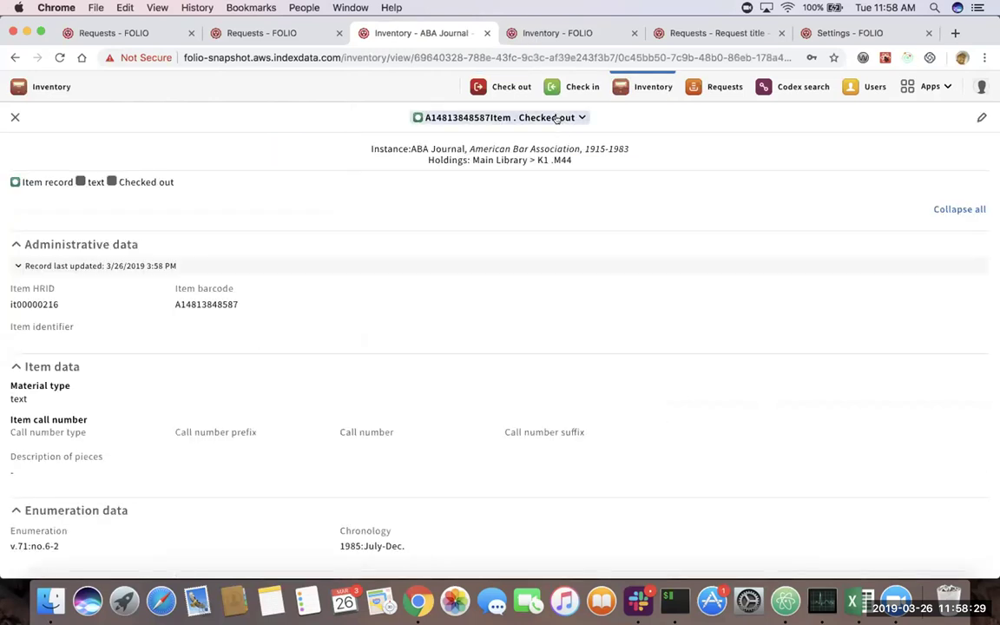
click(14, 116)
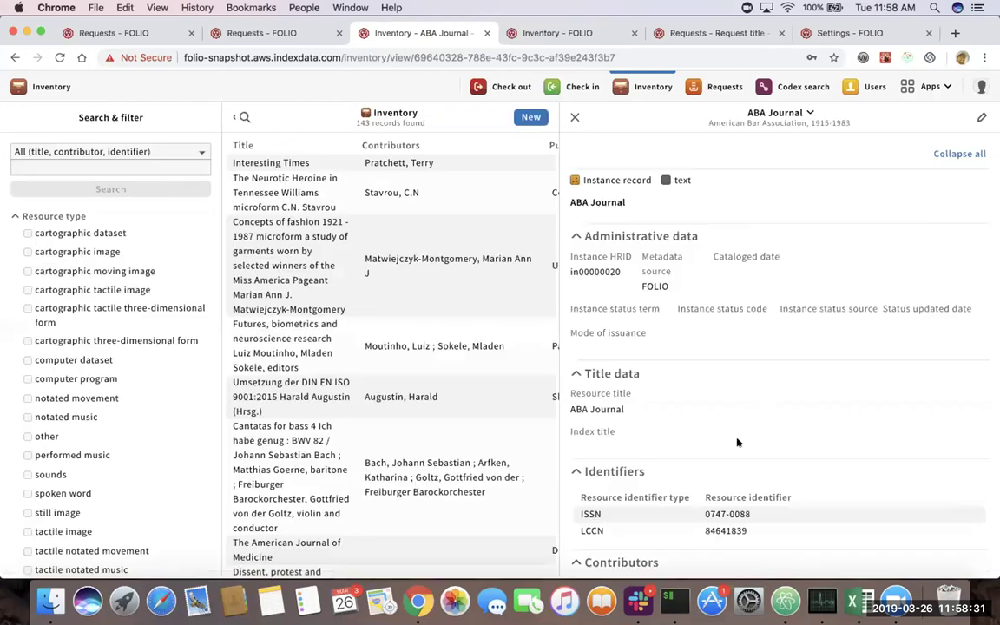
scroll(737, 443, down, 10)
scroll(737, 443, down, 2)
click(737, 420)
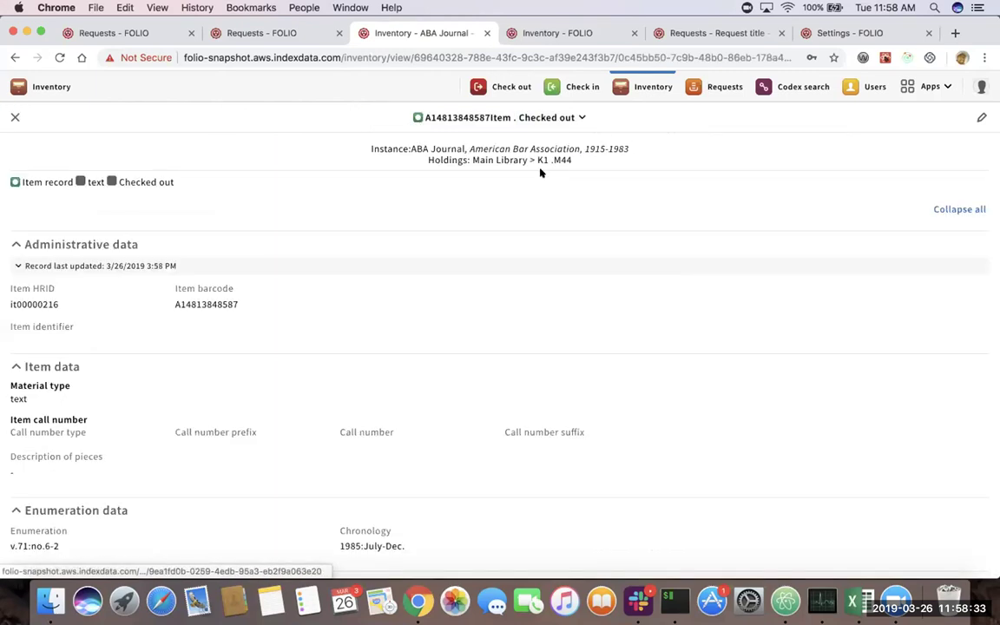
click(549, 126)
click(411, 194)
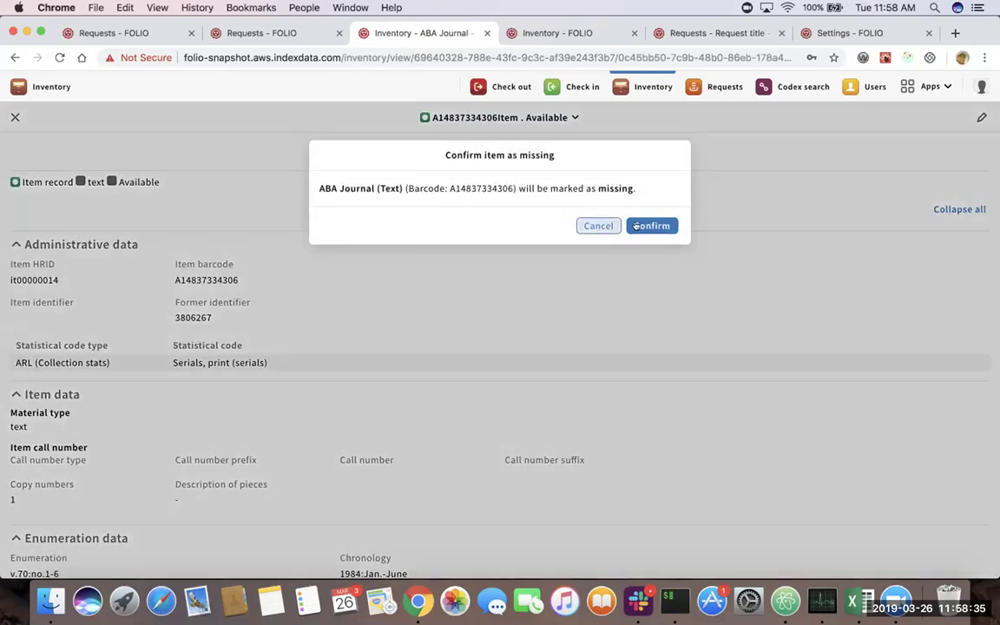
click(651, 226)
- Copy the missing ABA Journal item's barcode, try to check the item out to the current borrower, and close the notice
scroll(236, 384, down, 2)
scroll(242, 385, down, 1)
double_click(206, 229)
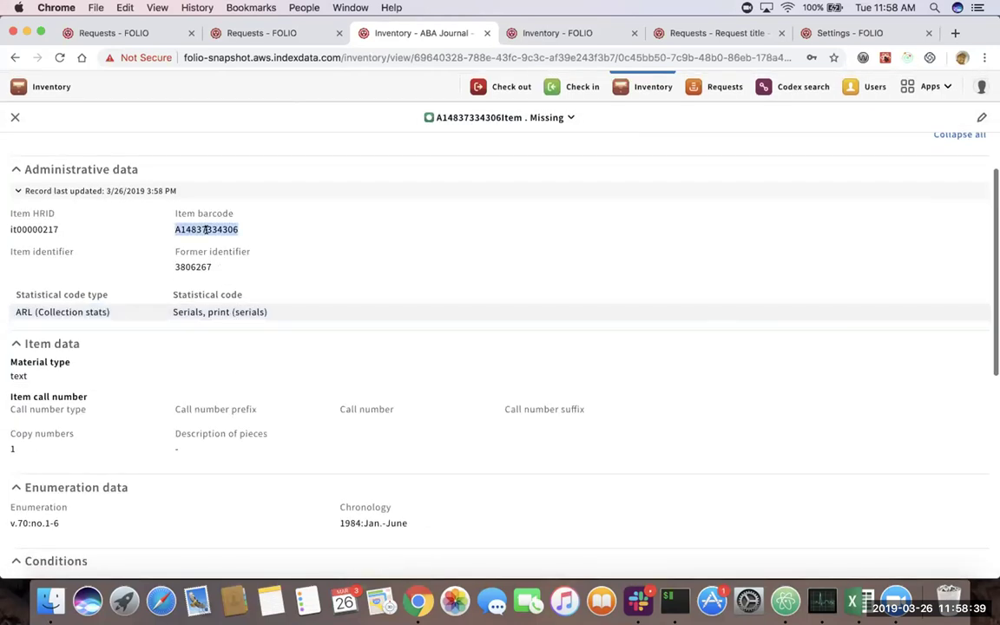
click(511, 86)
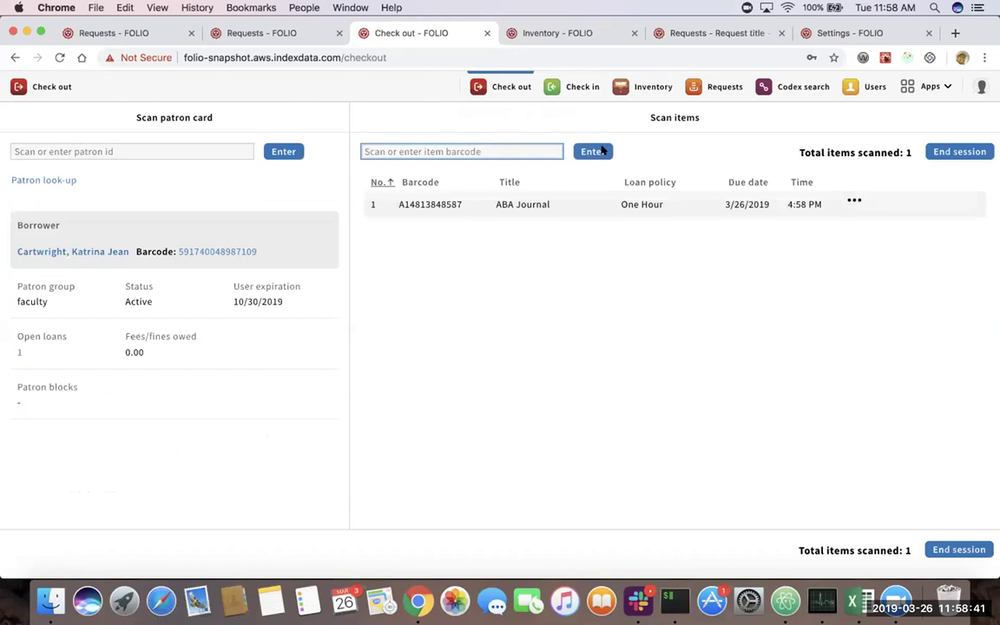
click(527, 147)
key(super+v)
click(591, 152)
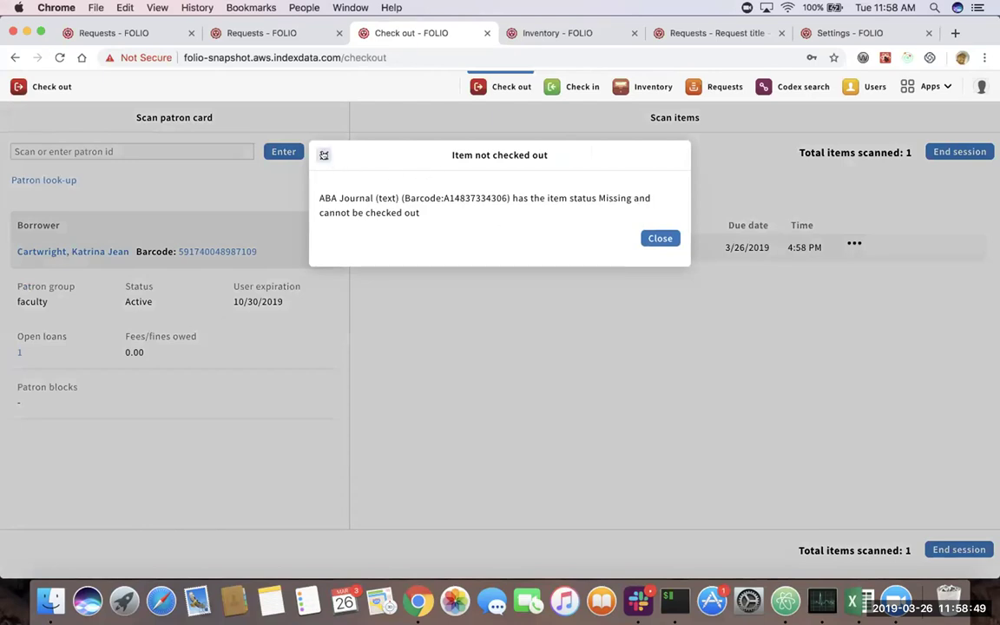
click(324, 154)
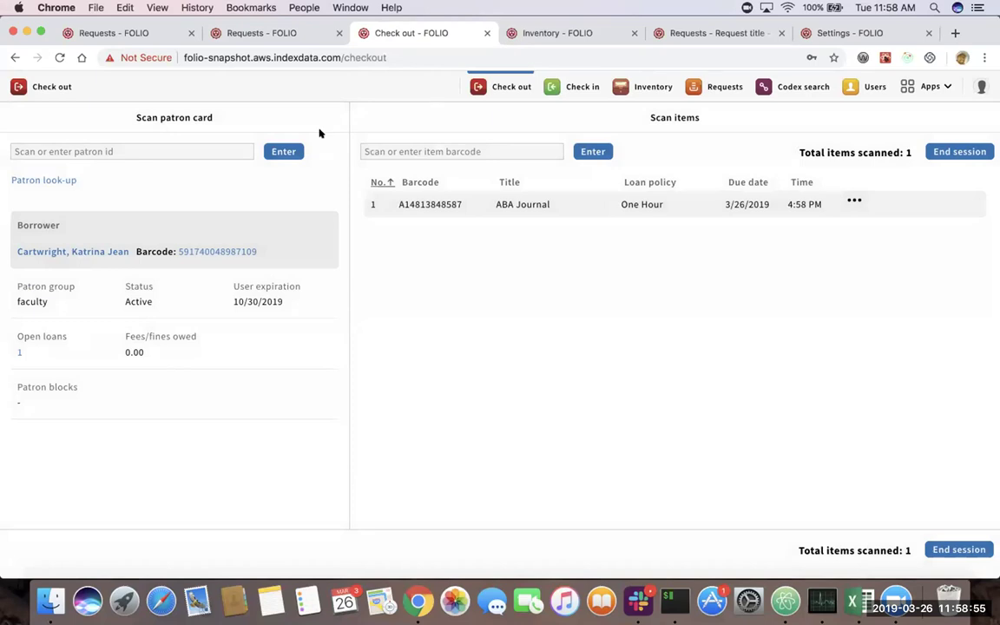
click(568, 90)
click(643, 87)
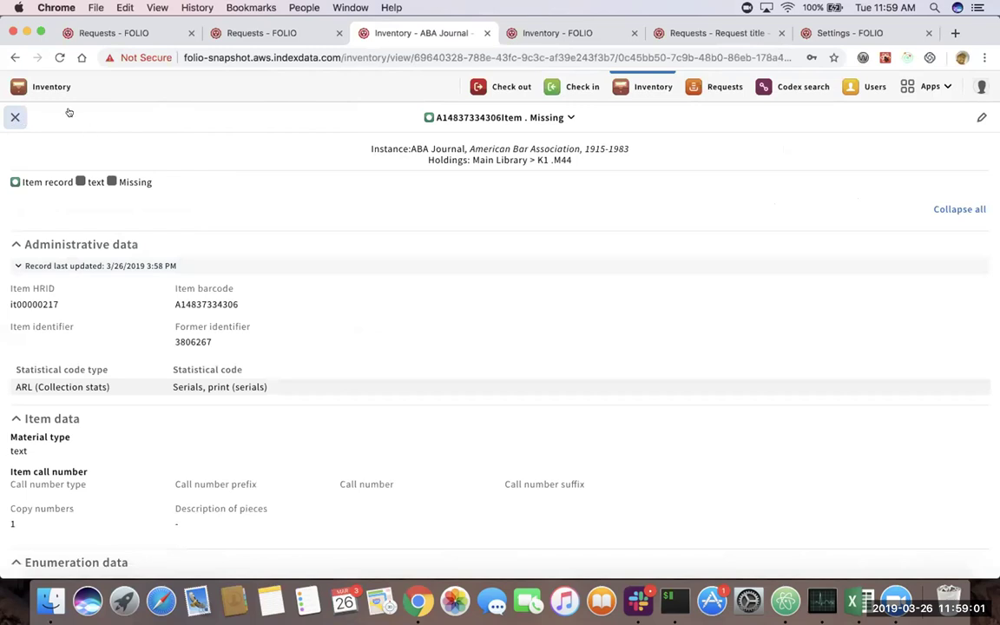
click(17, 116)
scroll(629, 268, down, 10)
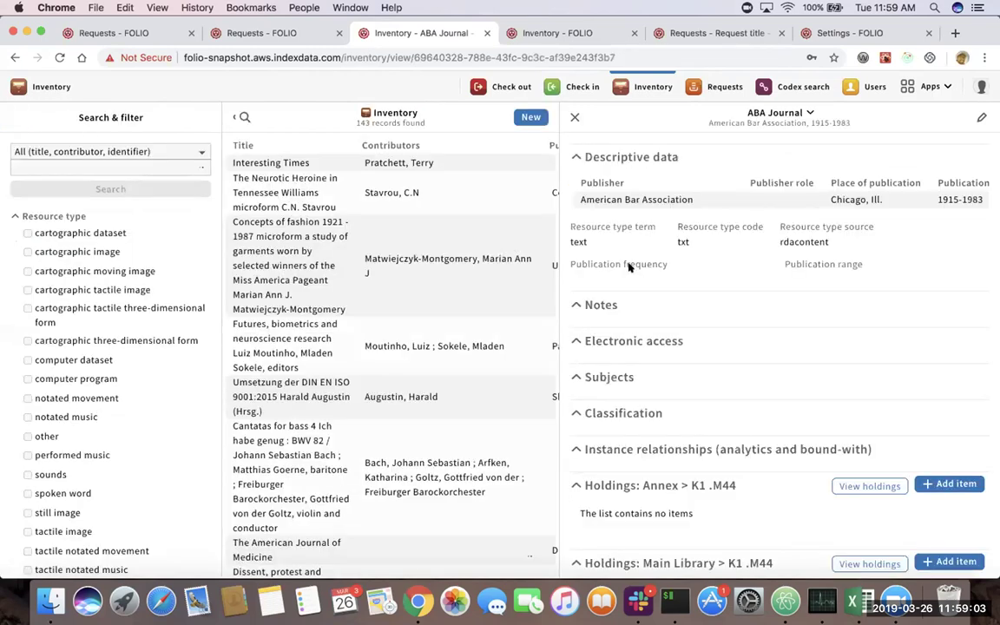
click(694, 394)
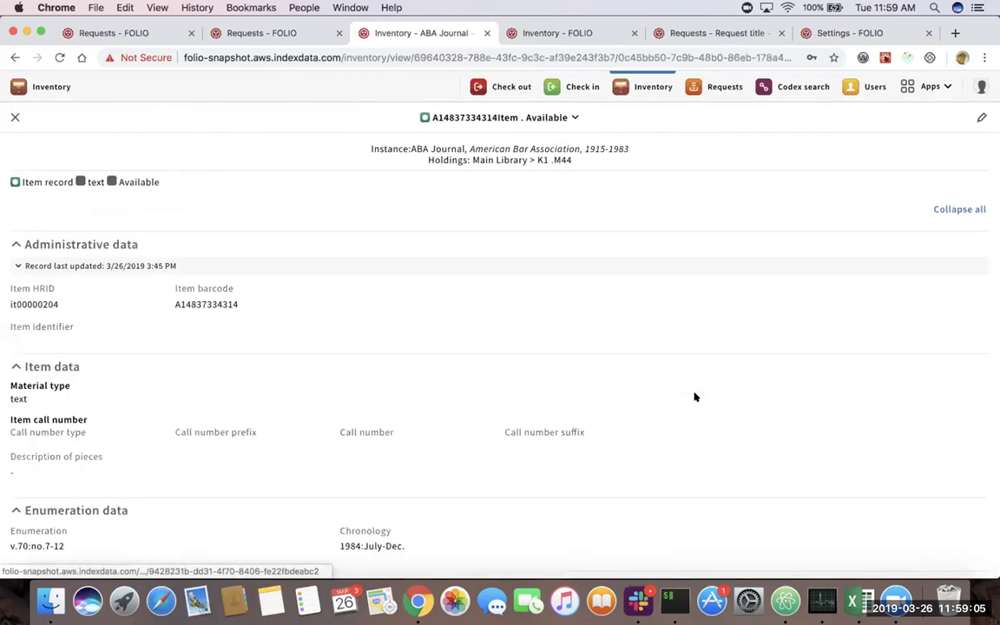
- Edit the item record and add a check in note reading "note1" under Loan and availability
click(981, 117)
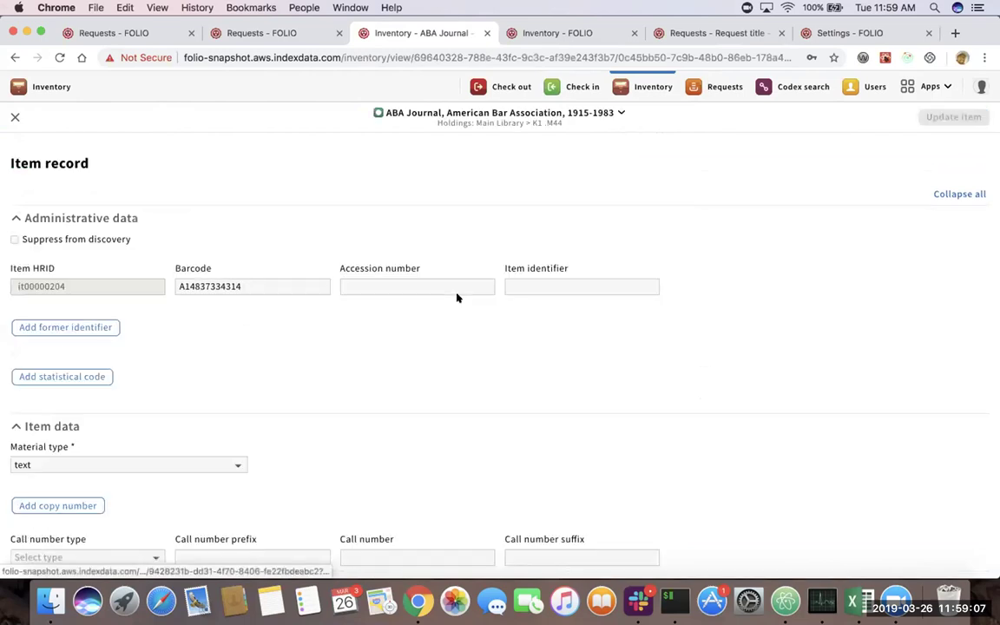
scroll(457, 298, down, 5)
key(super+f)
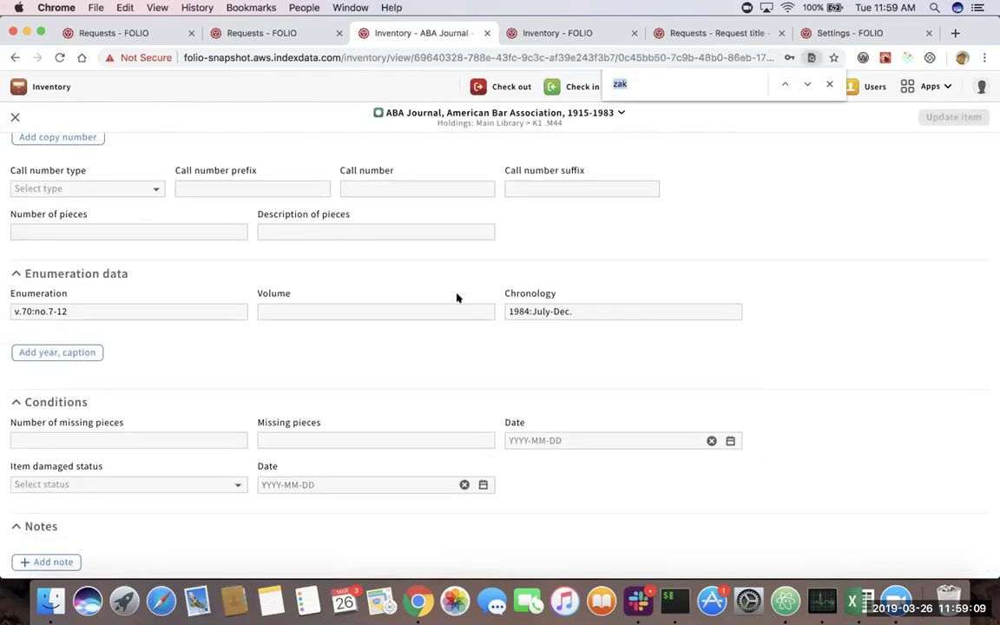
scroll(403, 317, down, 9)
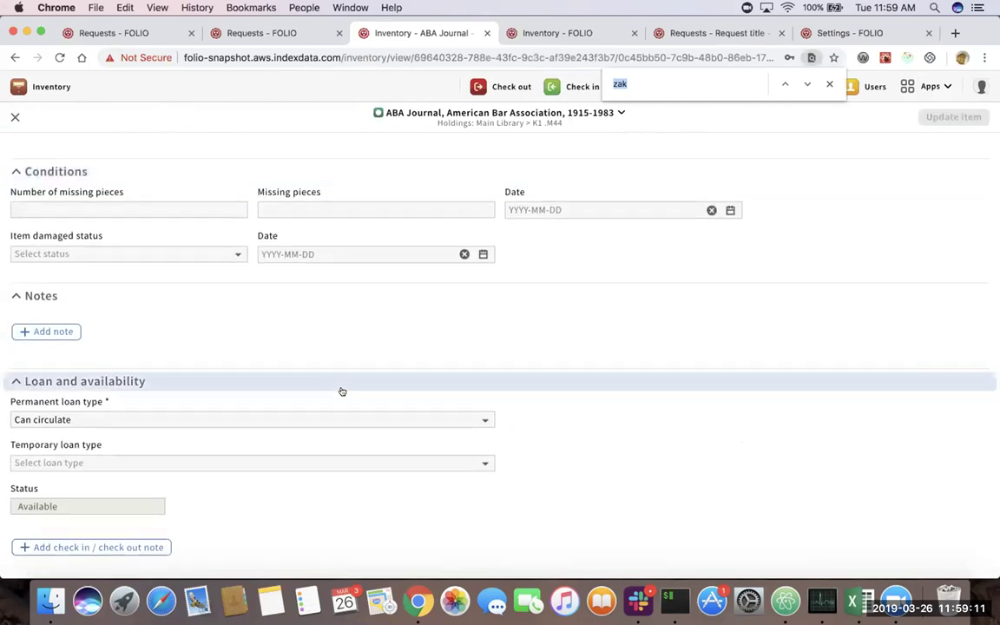
click(106, 403)
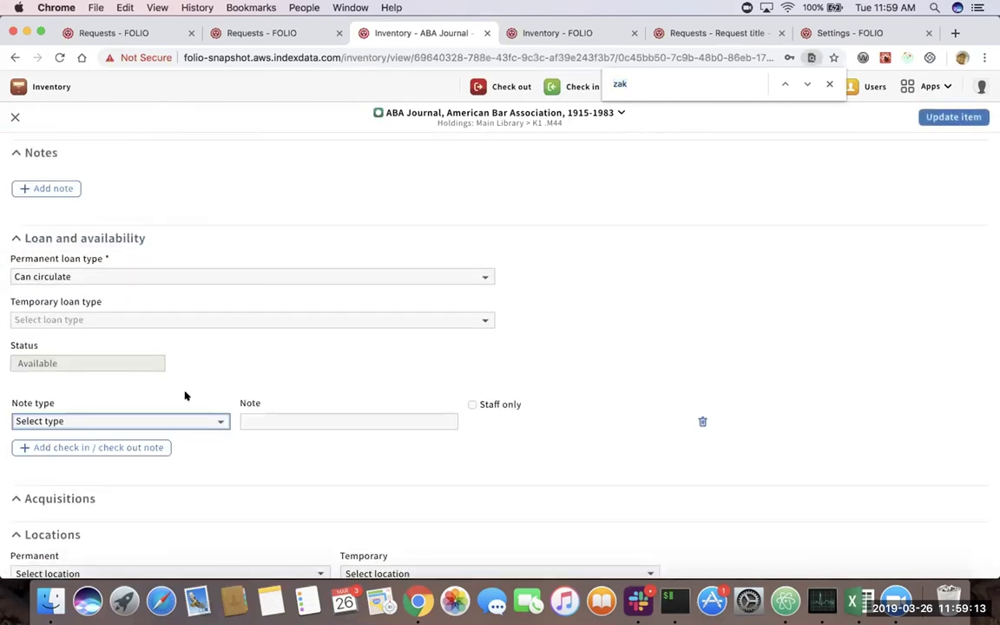
click(185, 418)
click(151, 433)
click(357, 420)
text(note1)
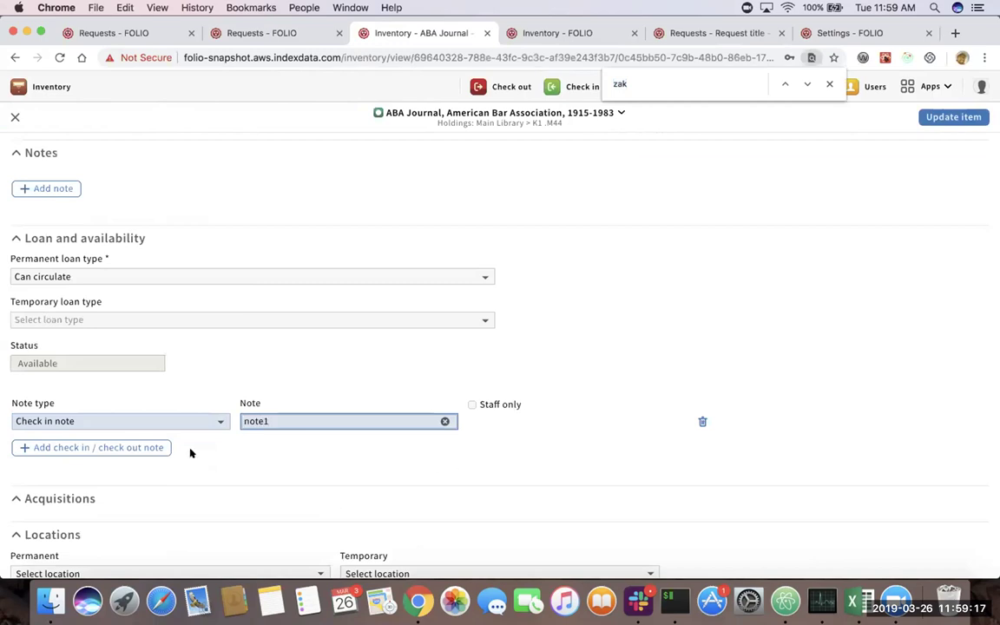
- Add a second check in note to the item reading "note2"
click(158, 447)
click(152, 447)
key(Down)
key(Return)
click(257, 446)
text(note2)
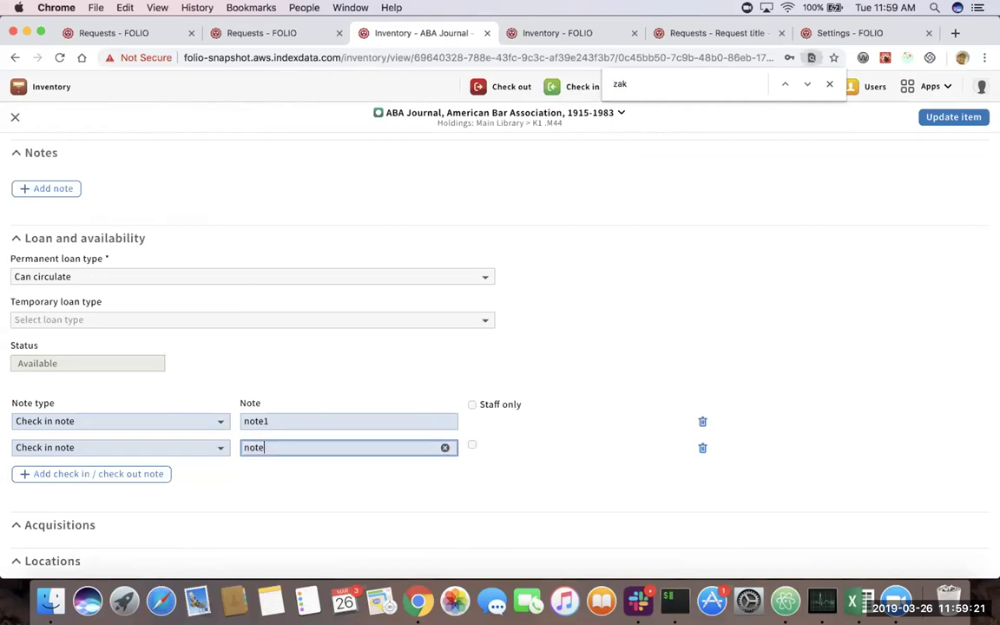
- Add a third check in note reading "note3" and save the item record
click(132, 468)
click(124, 471)
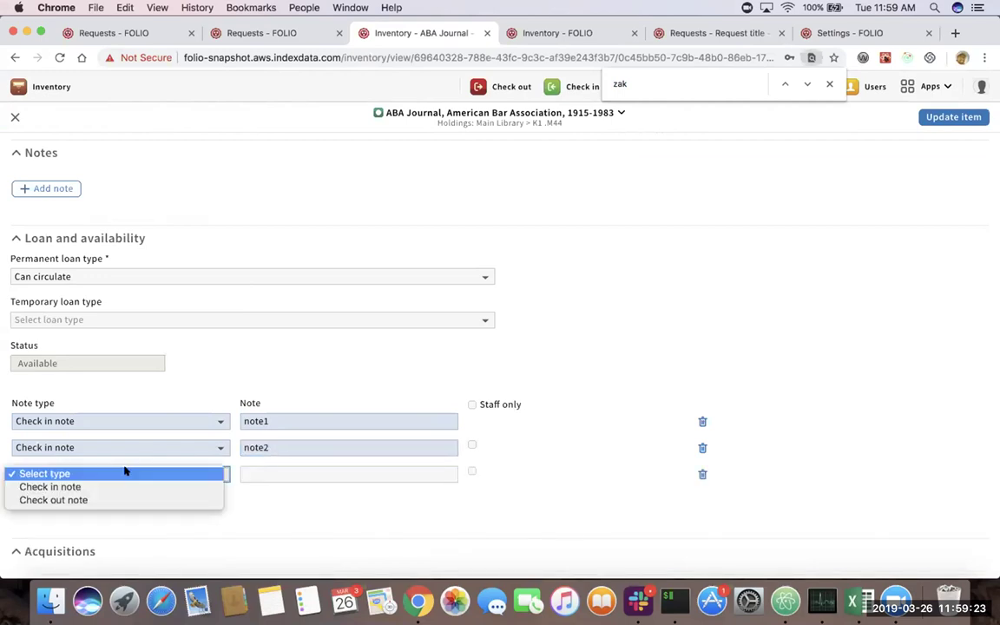
click(106, 487)
click(258, 473)
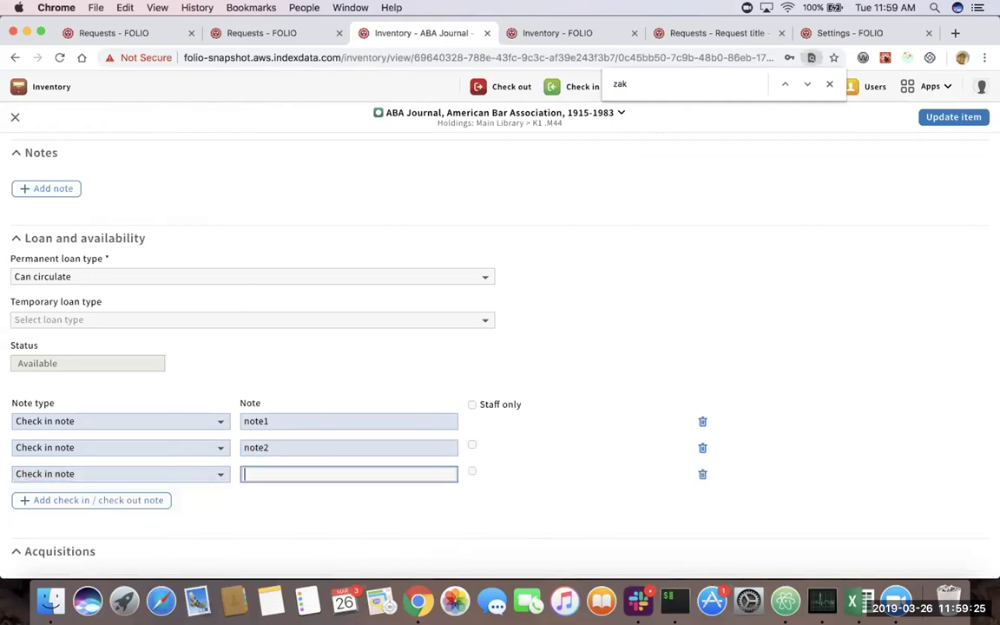
text(note3)
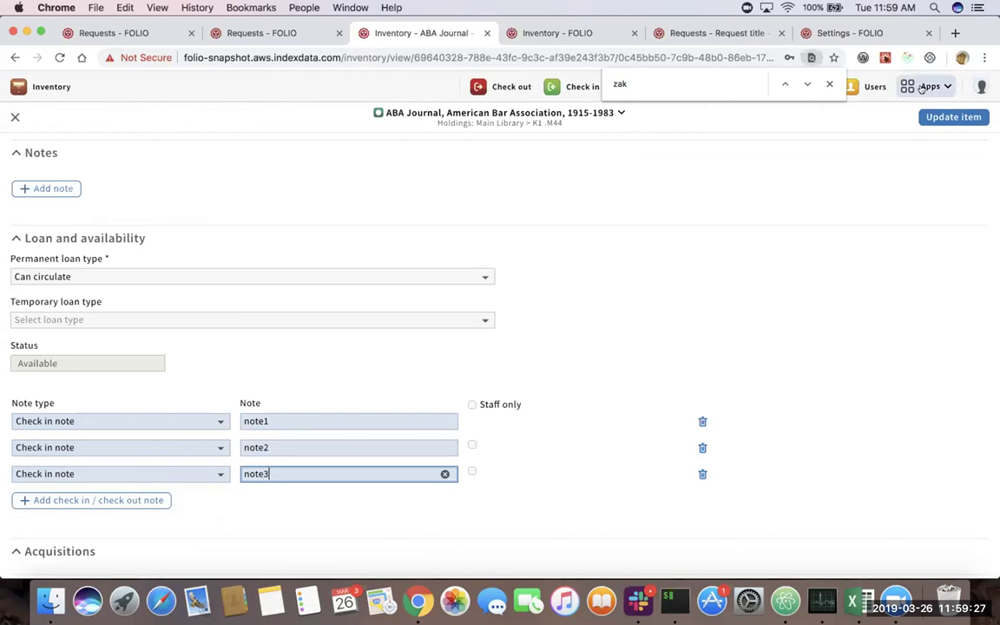
click(953, 117)
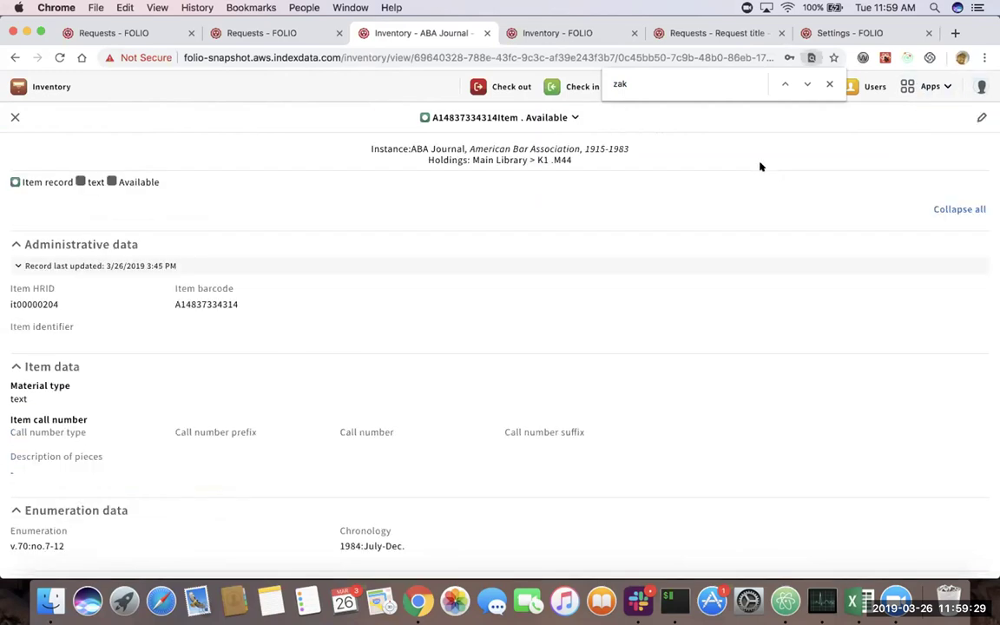
- Copy the item's barcode and submit it for check-in after ending the existing Check in session
double_click(204, 302)
key(super+c)
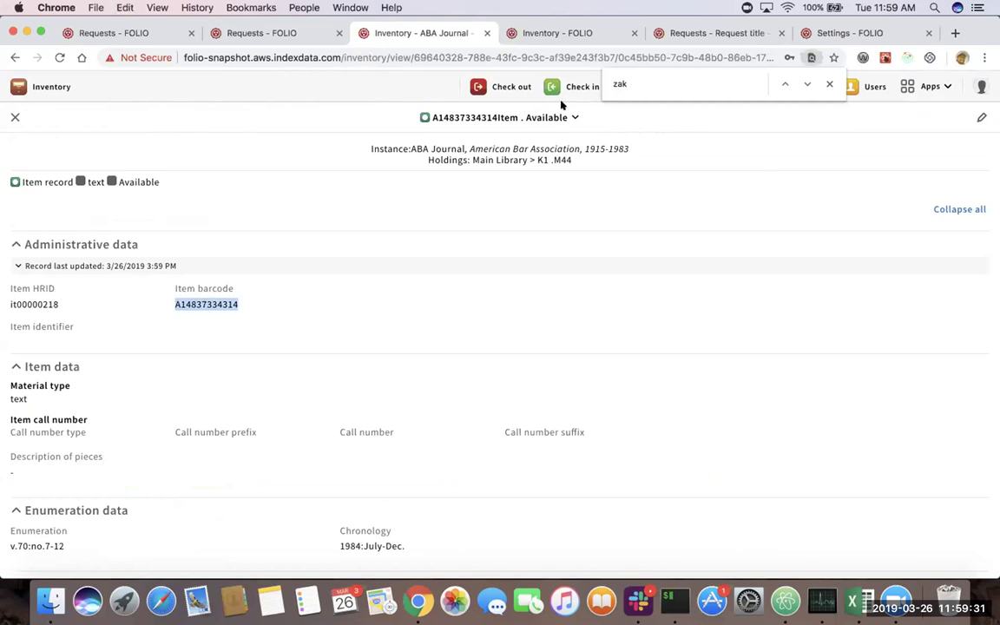
click(831, 84)
click(577, 86)
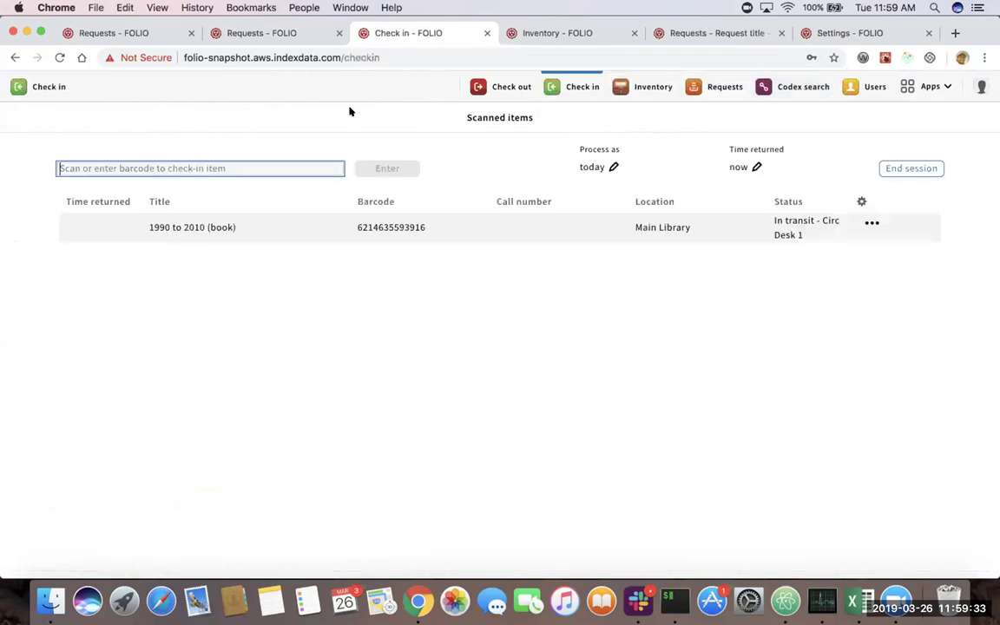
click(903, 166)
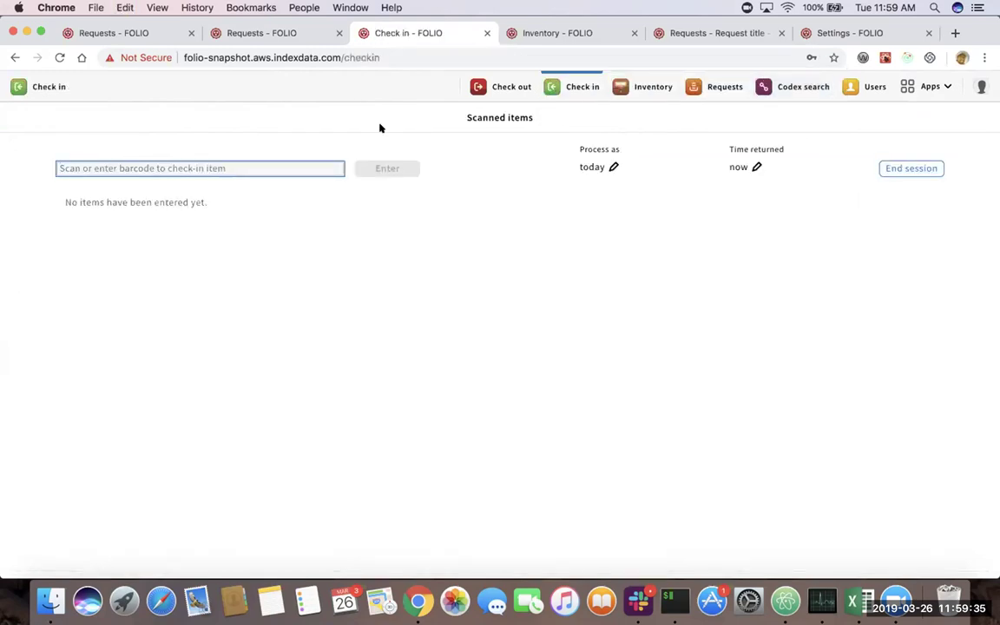
key(super+v)
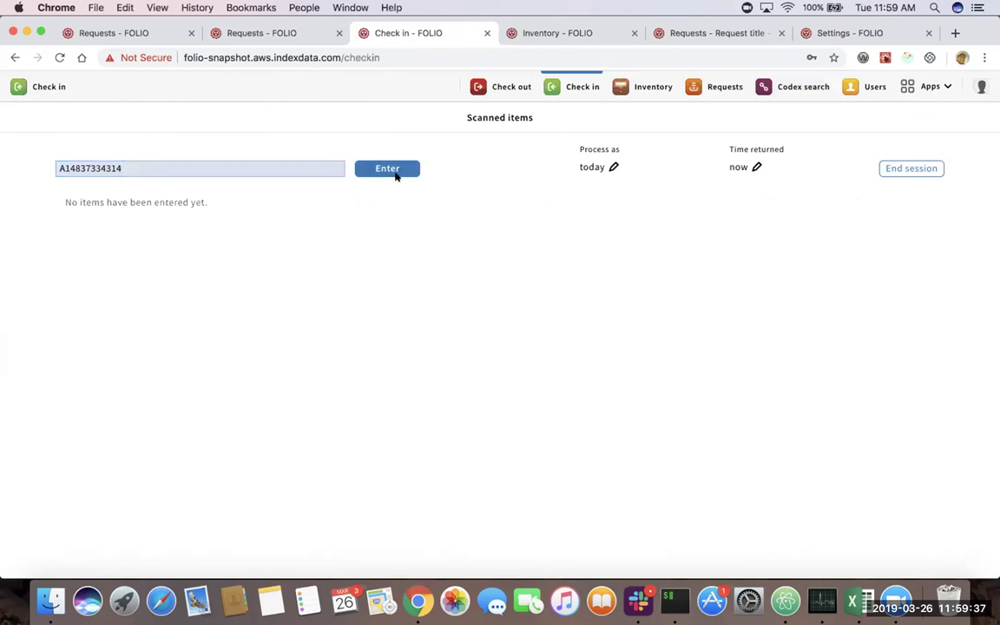
click(391, 171)
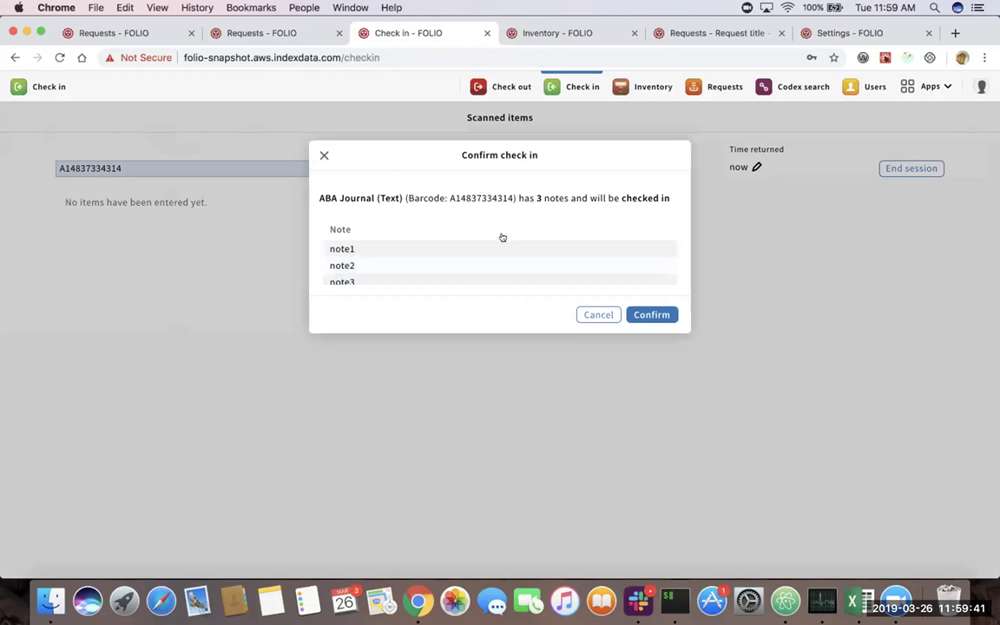
- Review the notes in the check-in confirmation, confirm checking in the ABA Journal item, and close the in-transit routing notice
drag(318, 198, 398, 198)
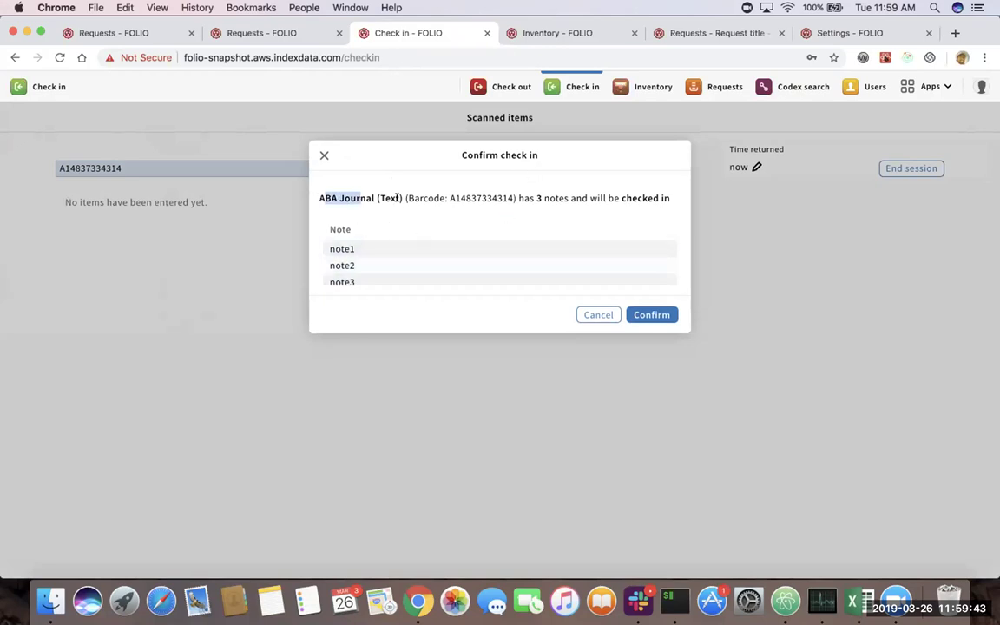
scroll(508, 296, down, 1)
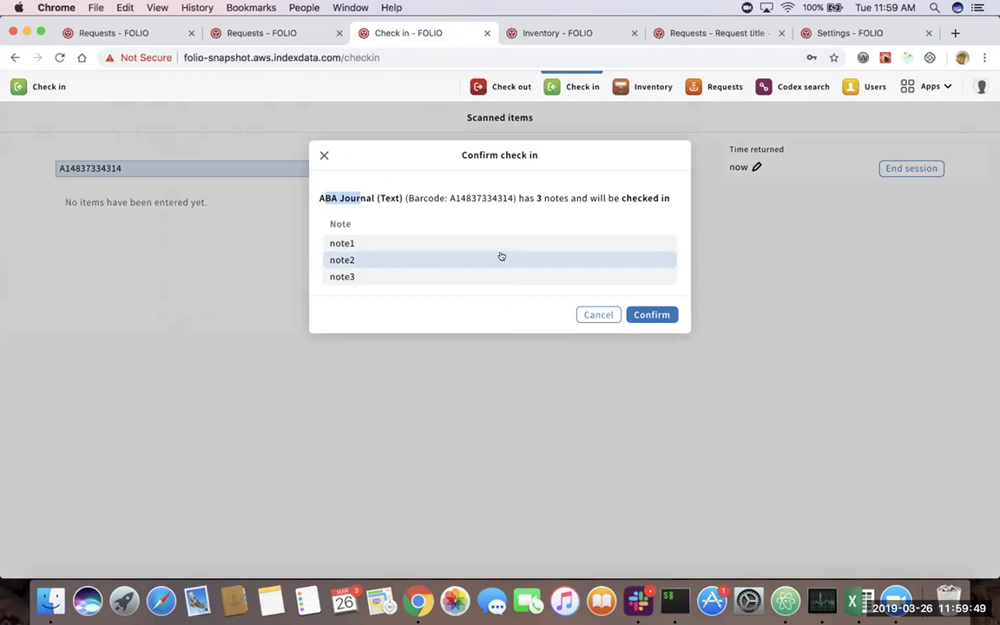
scroll(485, 243, up, 1)
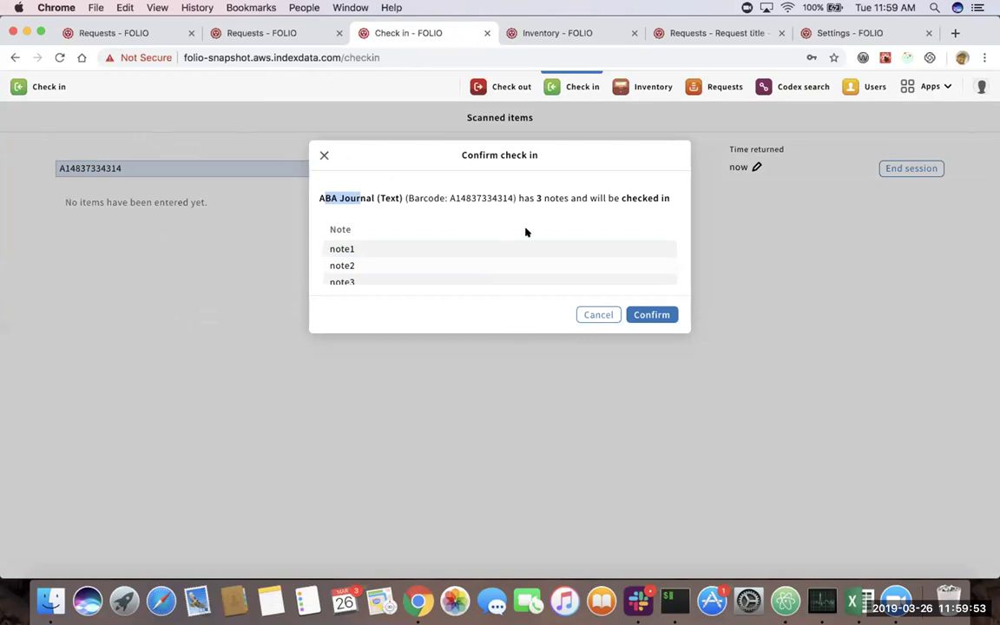
click(653, 314)
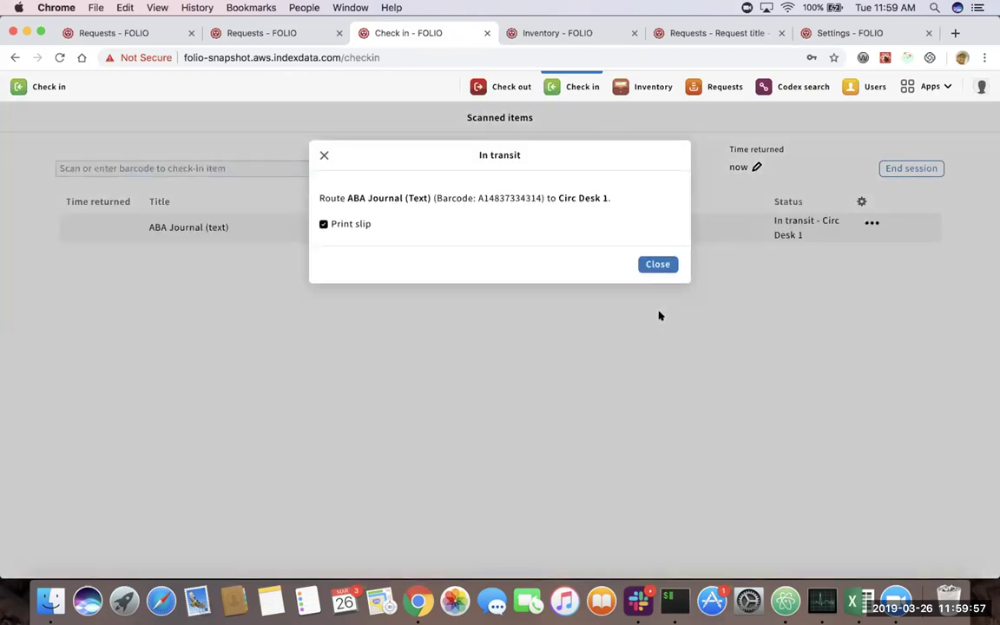
click(659, 263)
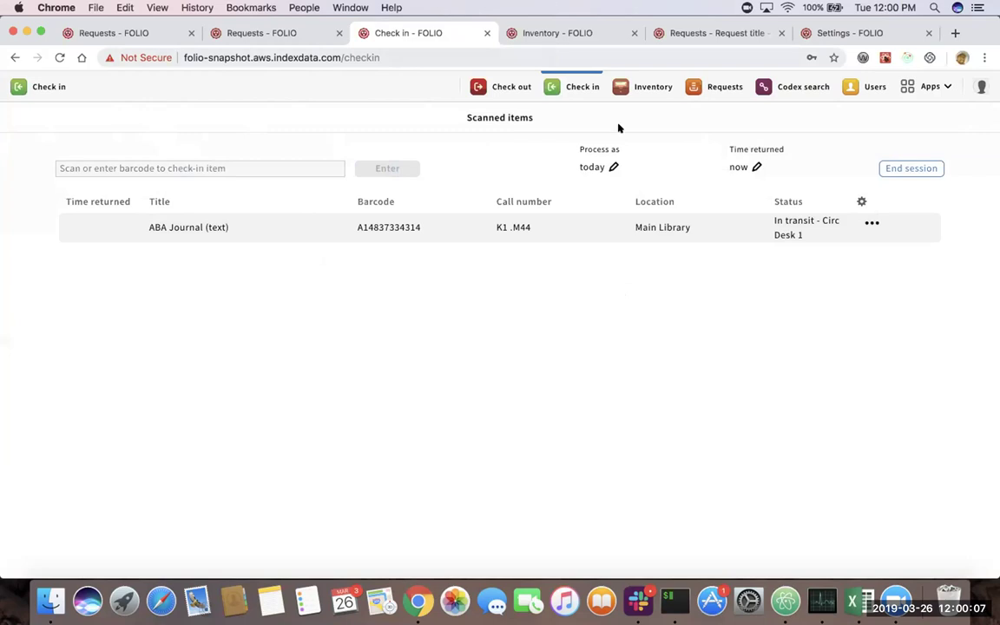
- View the Loan Policy issue UXPROD-1620 in Jira, then return to the FOLIO settings and enlarge the browser window
click(558, 6)
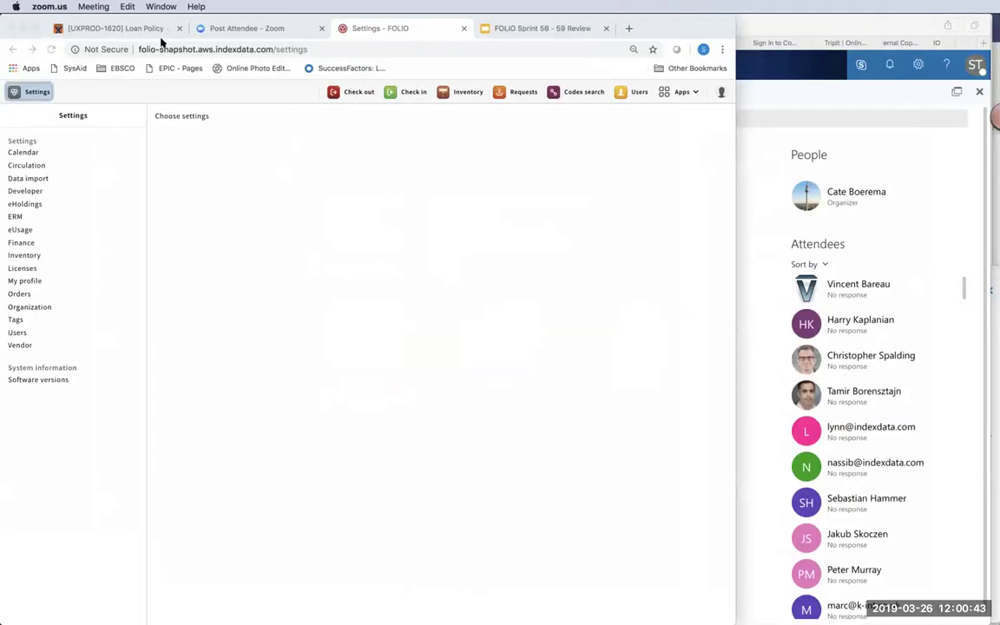
click(133, 32)
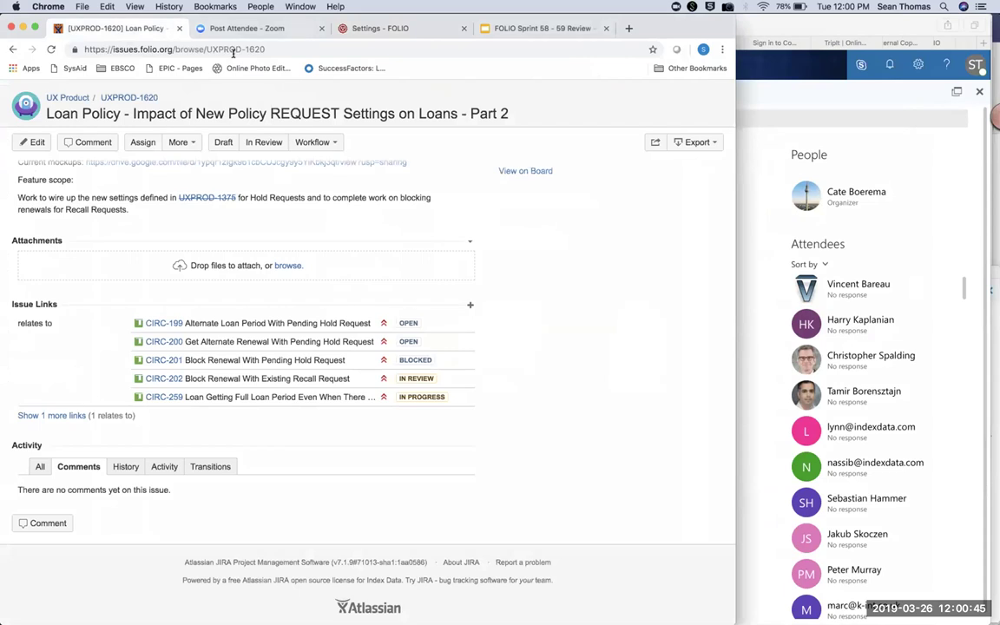
click(405, 28)
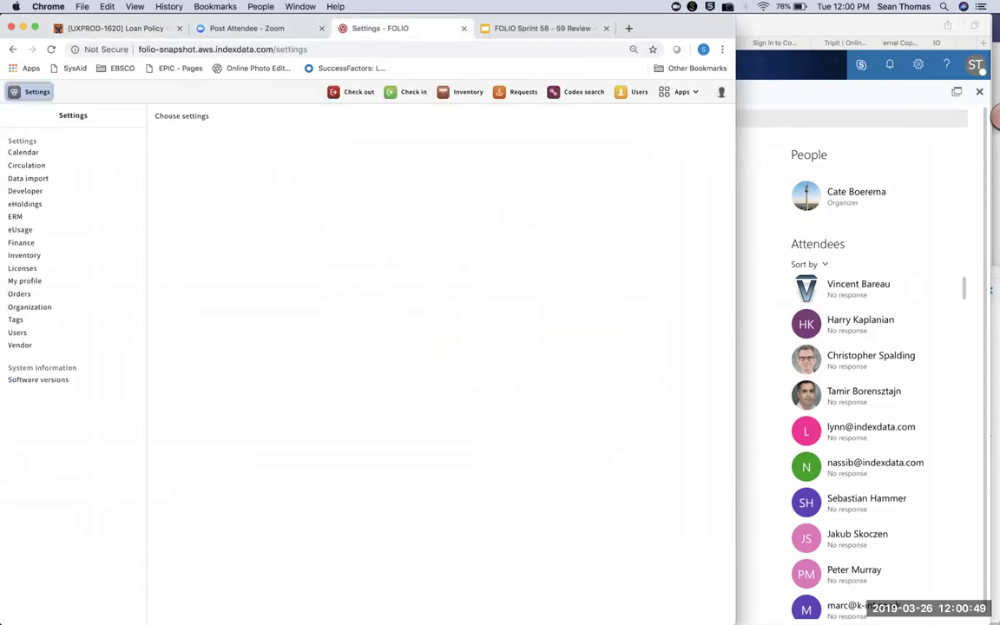
key(super+alt+f)
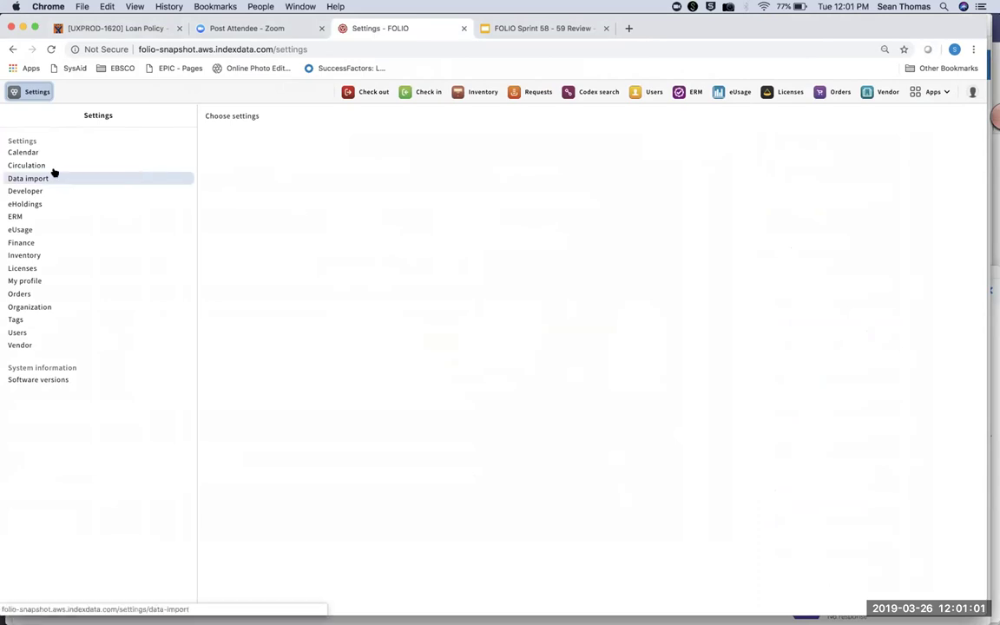
- Look through the loan, notice and request policies in the Circulation settings, then open the circulation rules editor
click(933, 93)
click(804, 292)
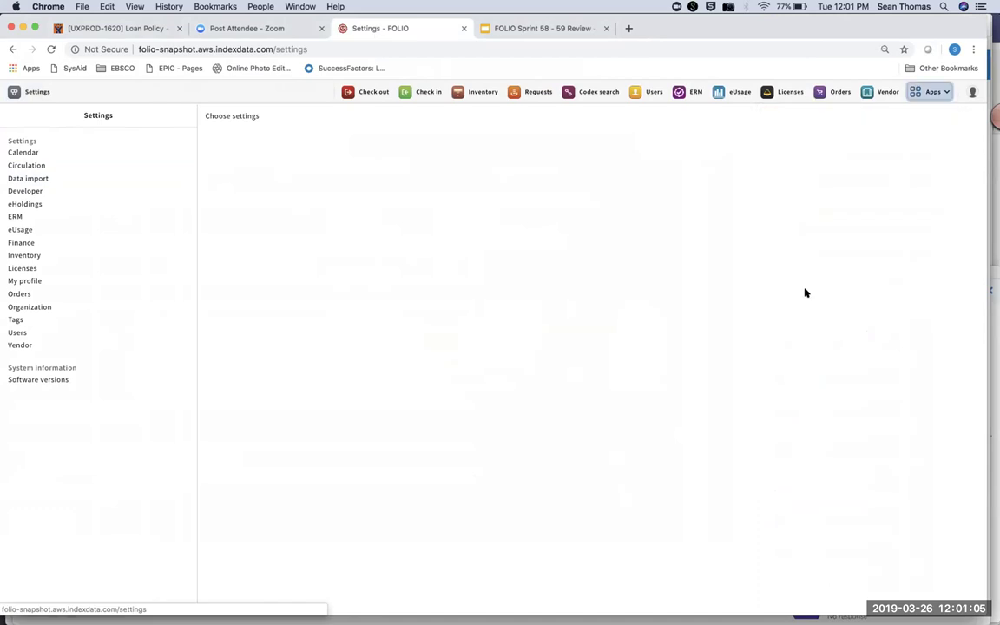
click(54, 166)
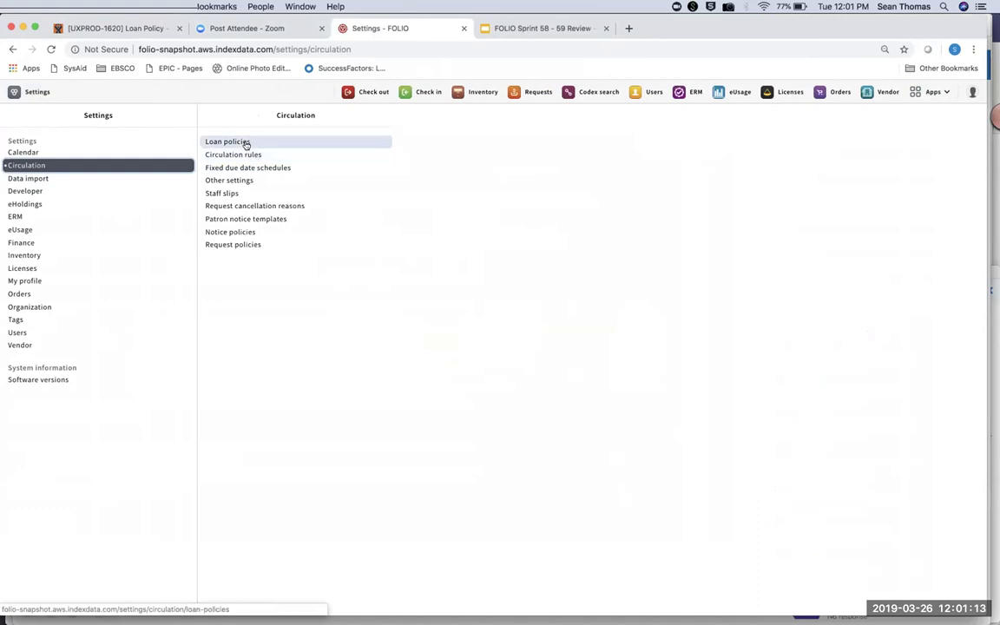
click(246, 144)
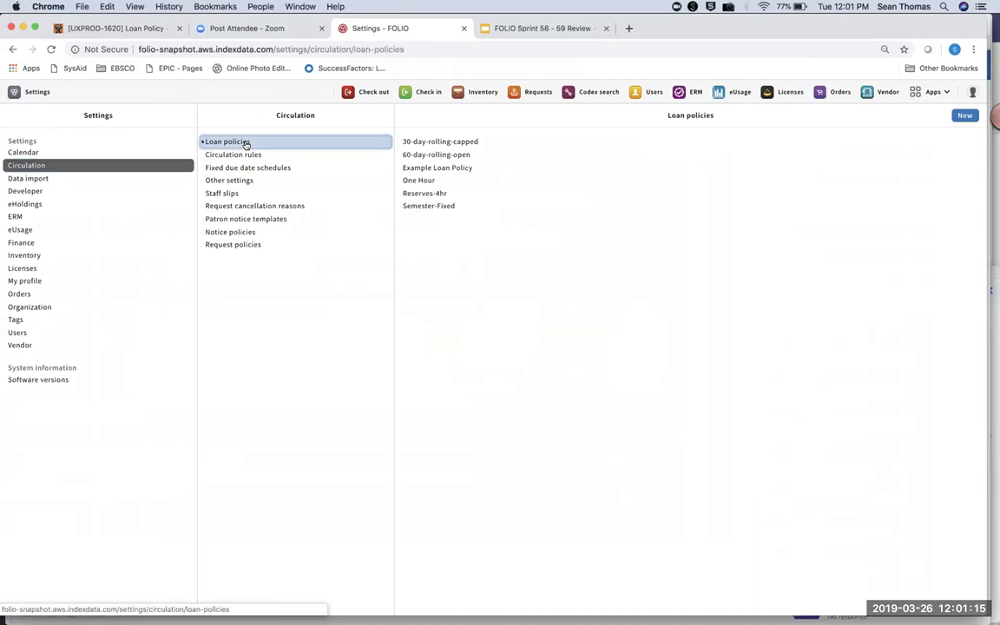
click(241, 232)
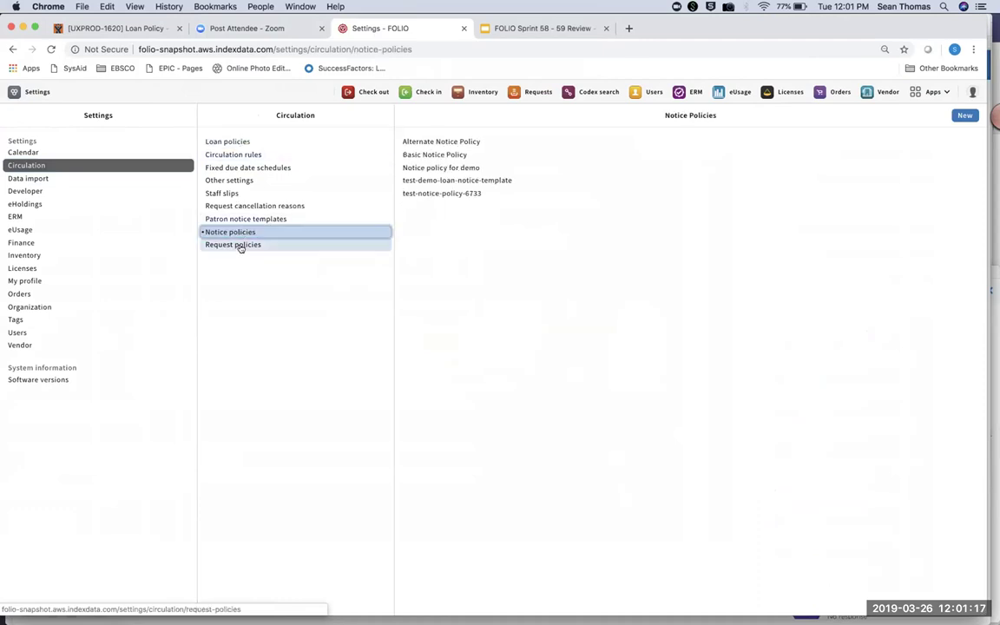
click(240, 245)
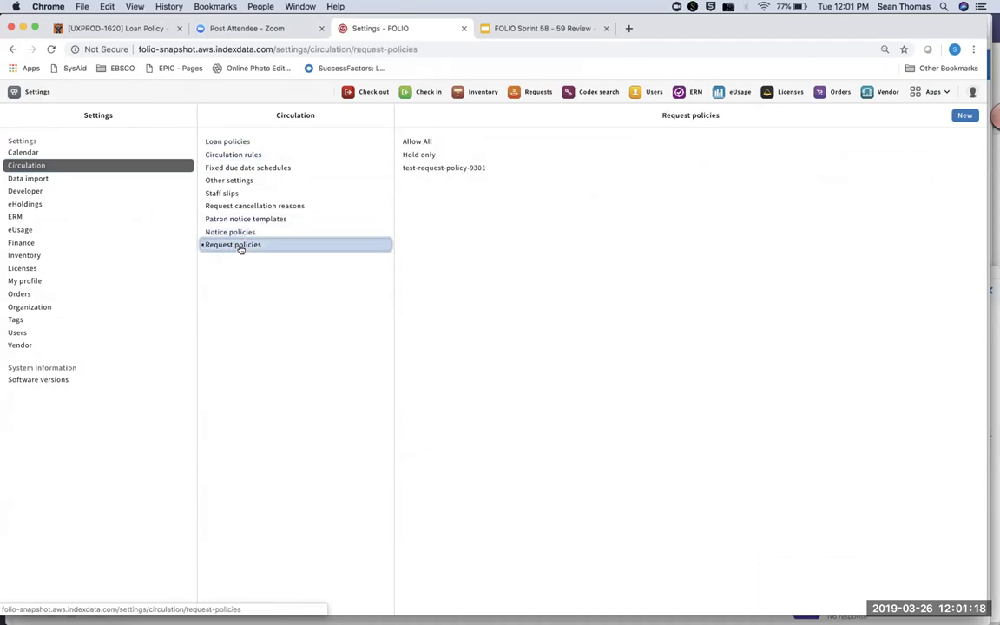
click(240, 157)
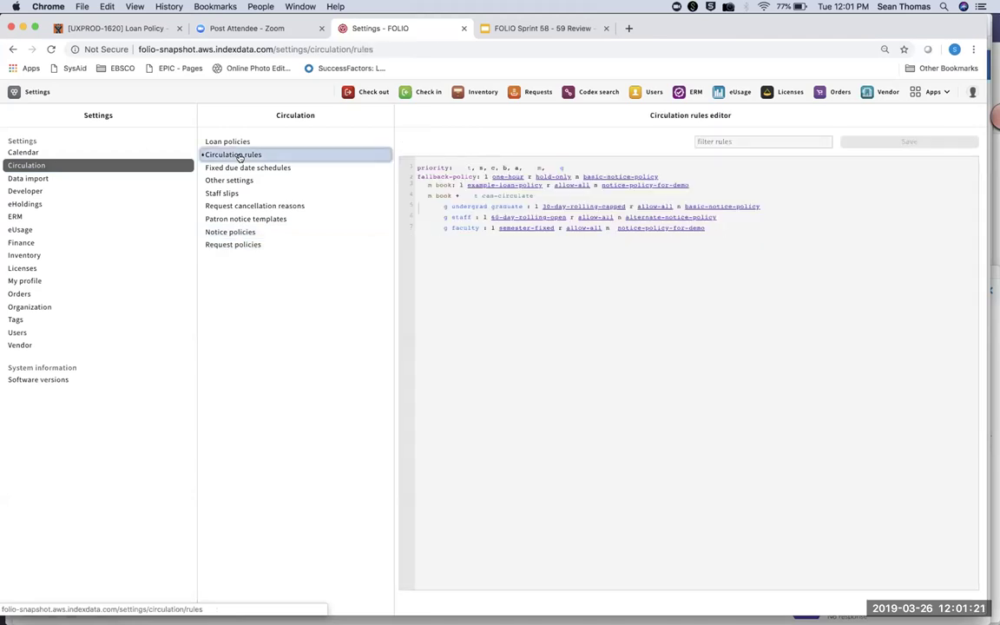
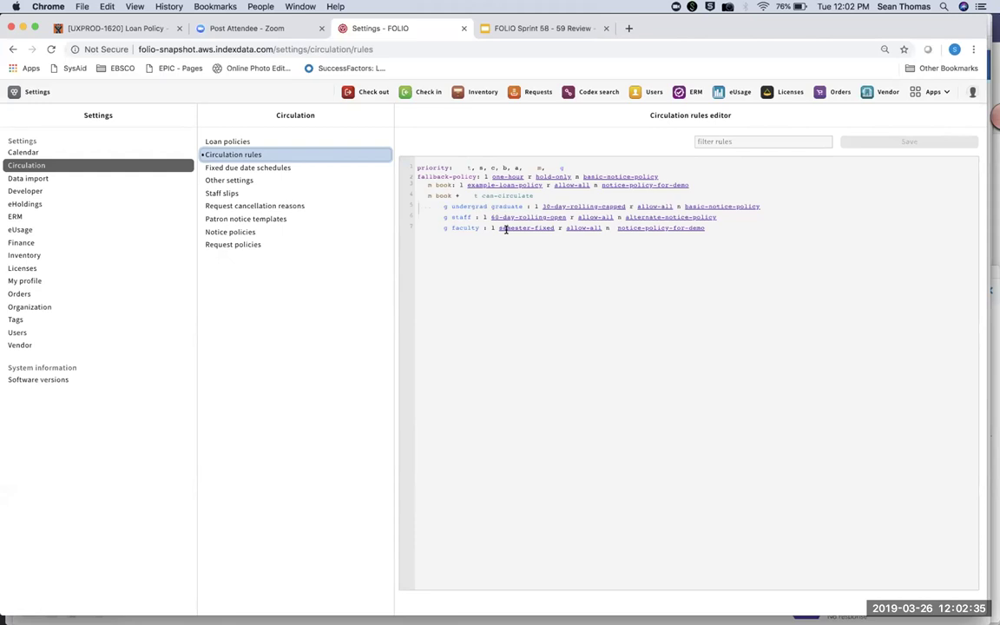
- Add a new top-level circulation rule below the faculty rule for material type book
click(715, 226)
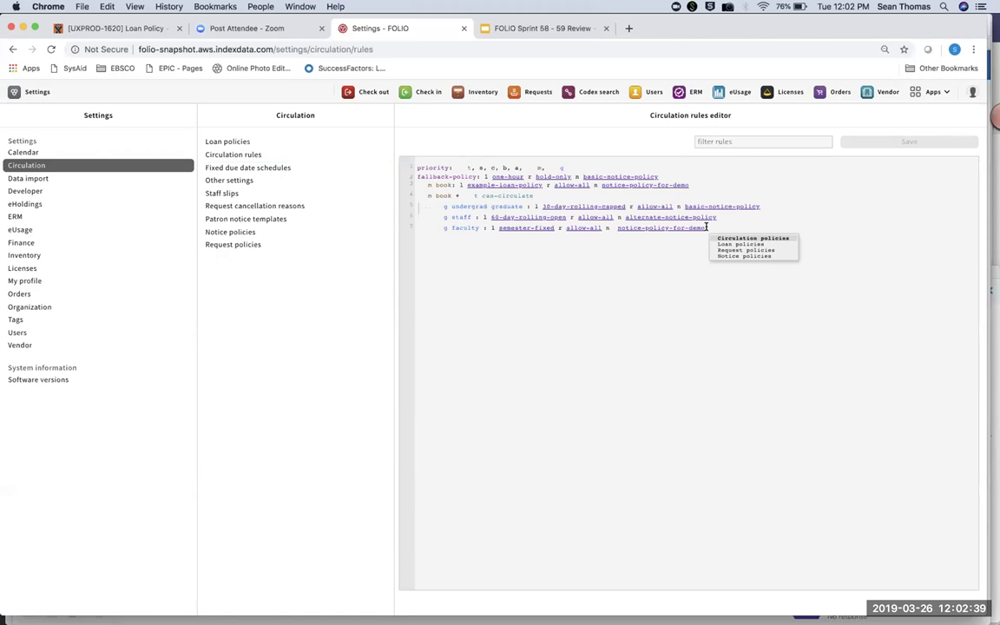
key(Return)
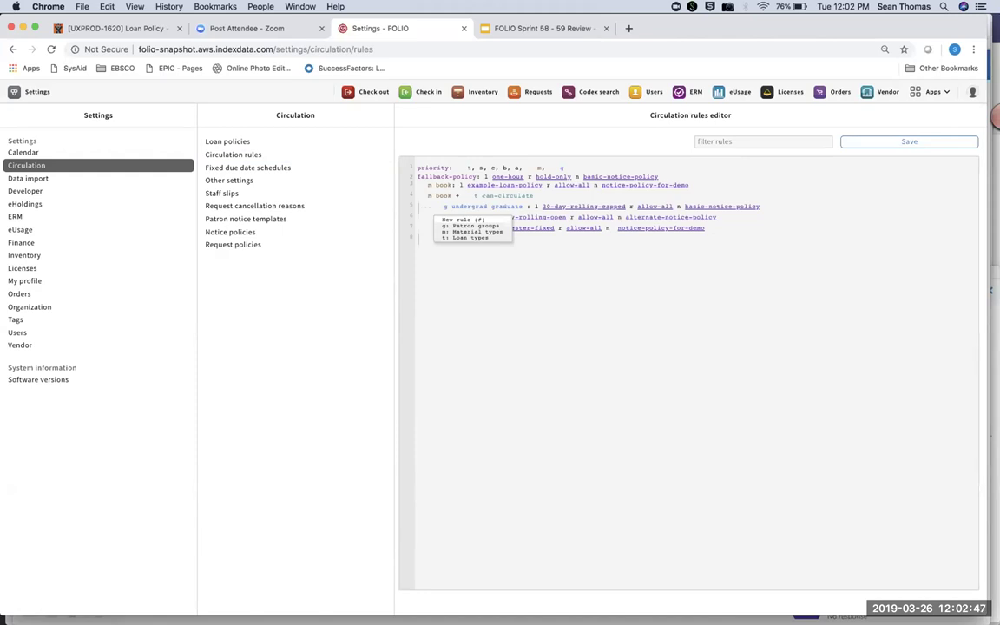
text(m)
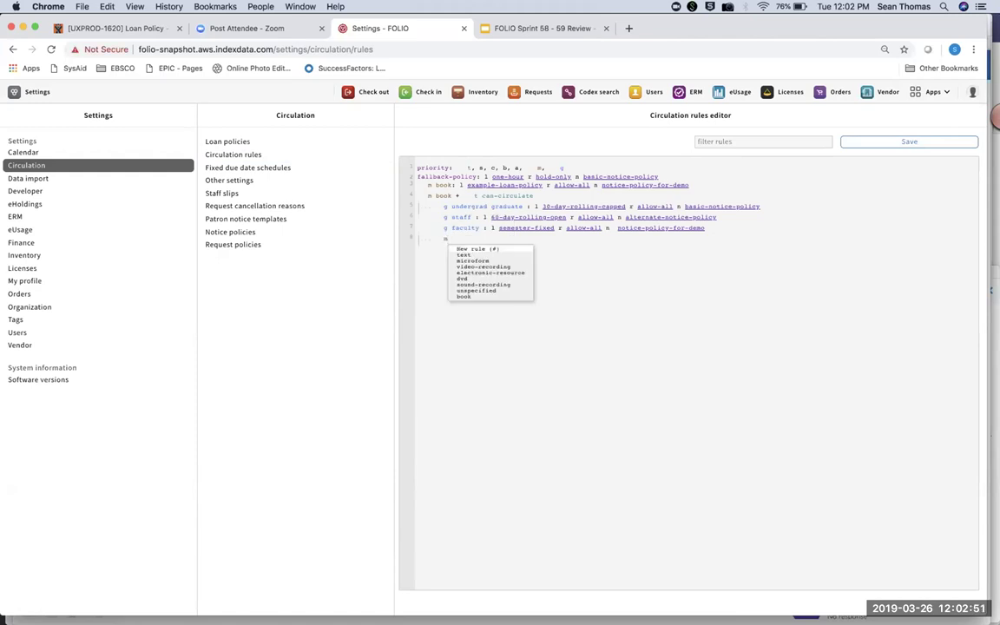
key(BackSpace)
key(BackSpace)
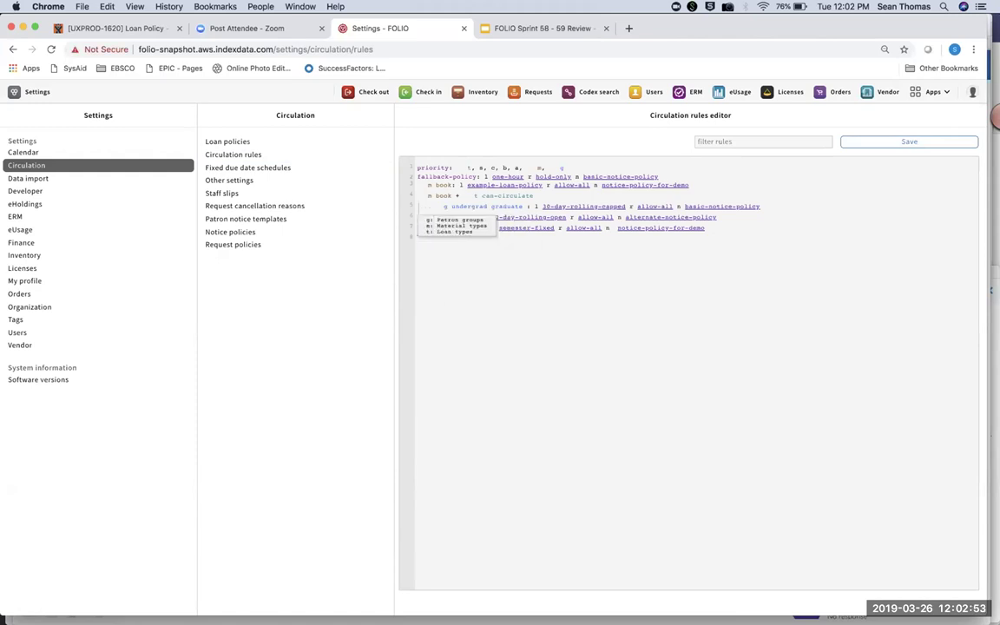
text(m)
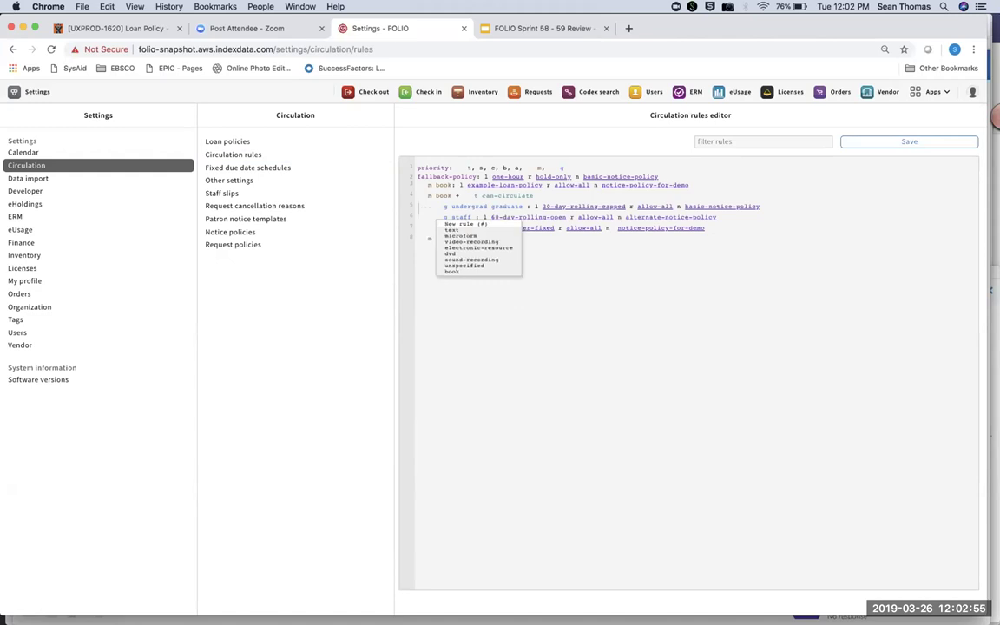
click(467, 271)
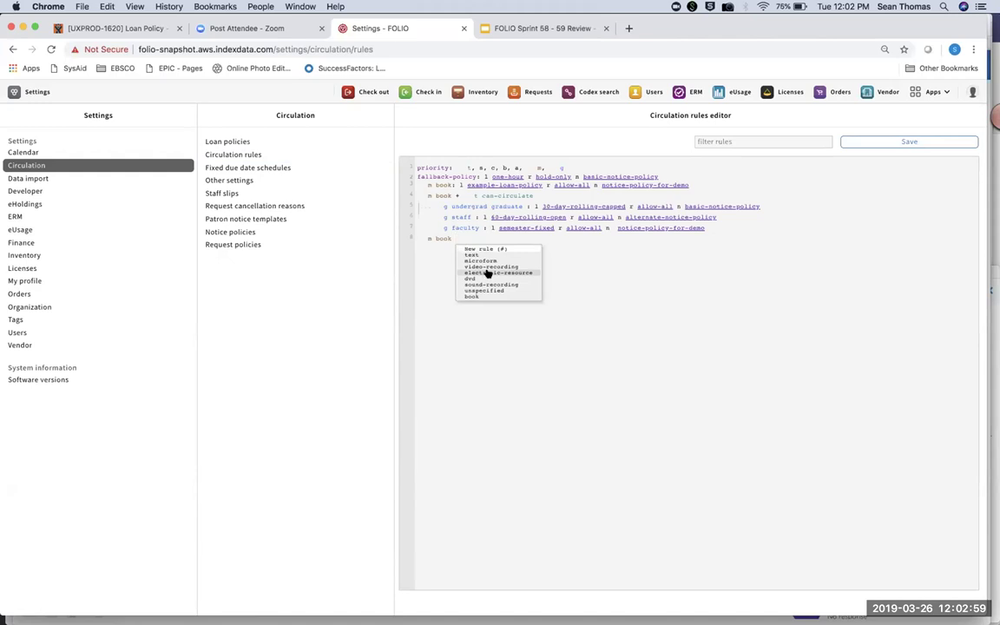
- Combine the new book rule with the loan type course-reserves
text(+)
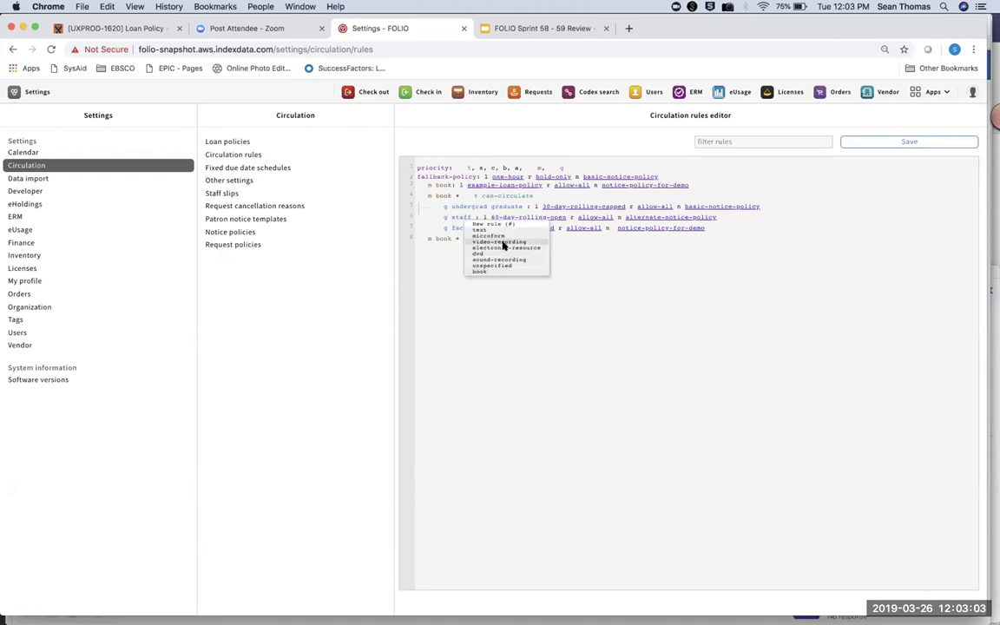
text(    t)
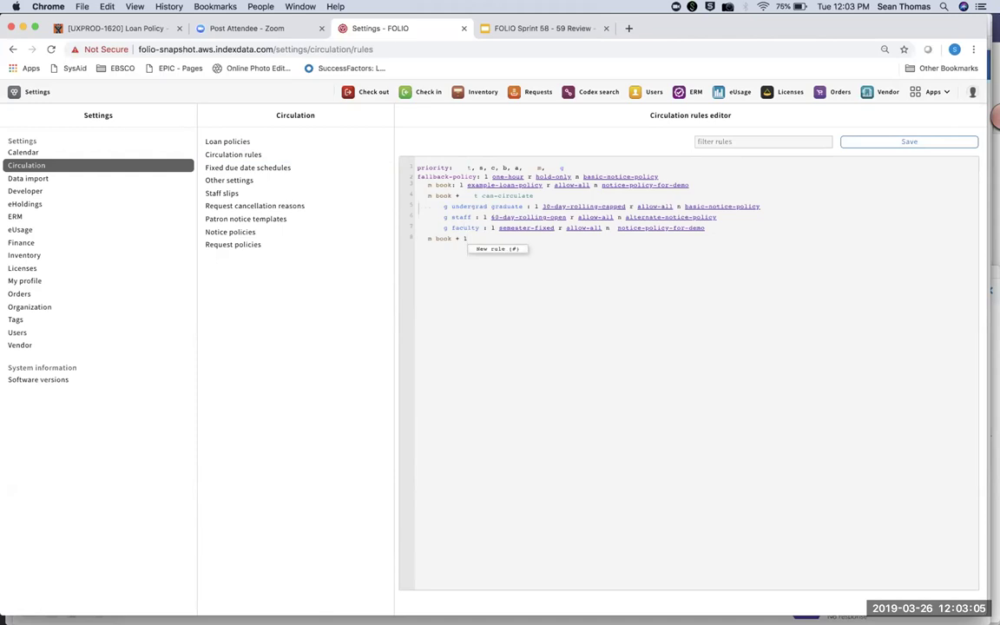
key(Down)
key(Down)
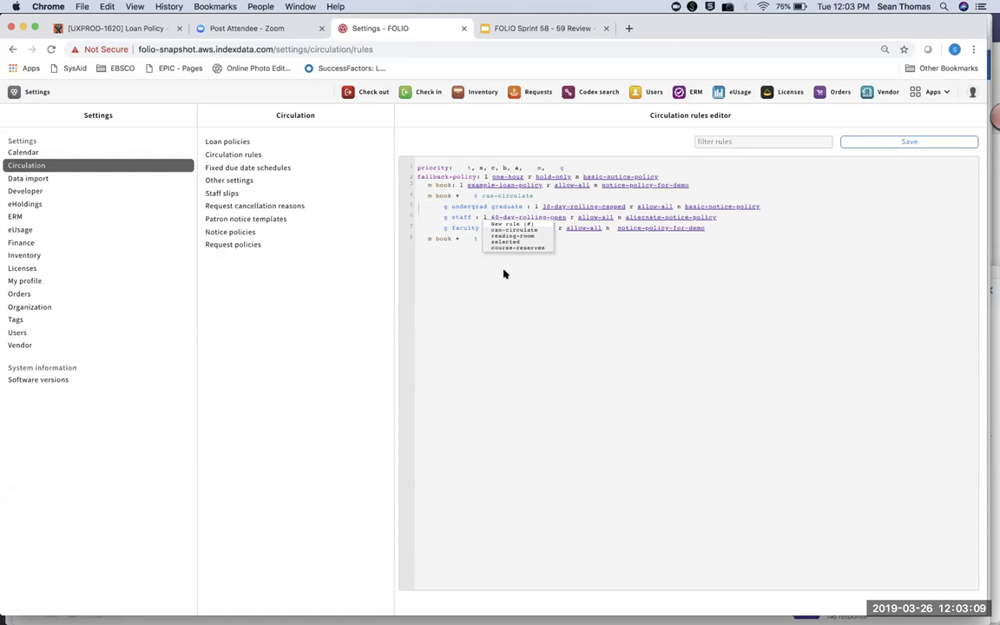
click(515, 247)
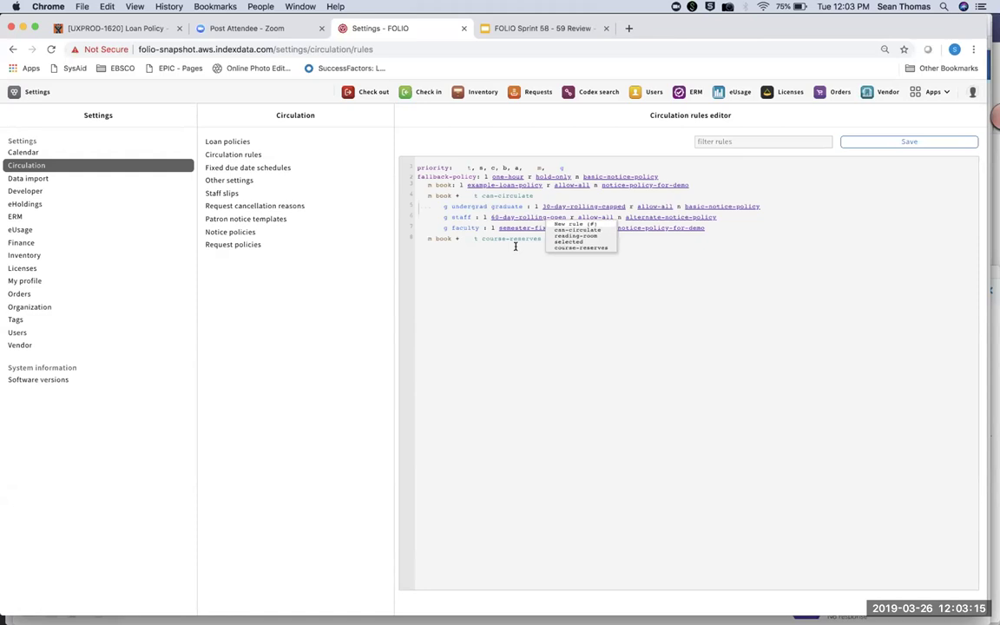
- Add a nested line under the course-reserves rule for the patron groups undergrad and graduate
key(Return)
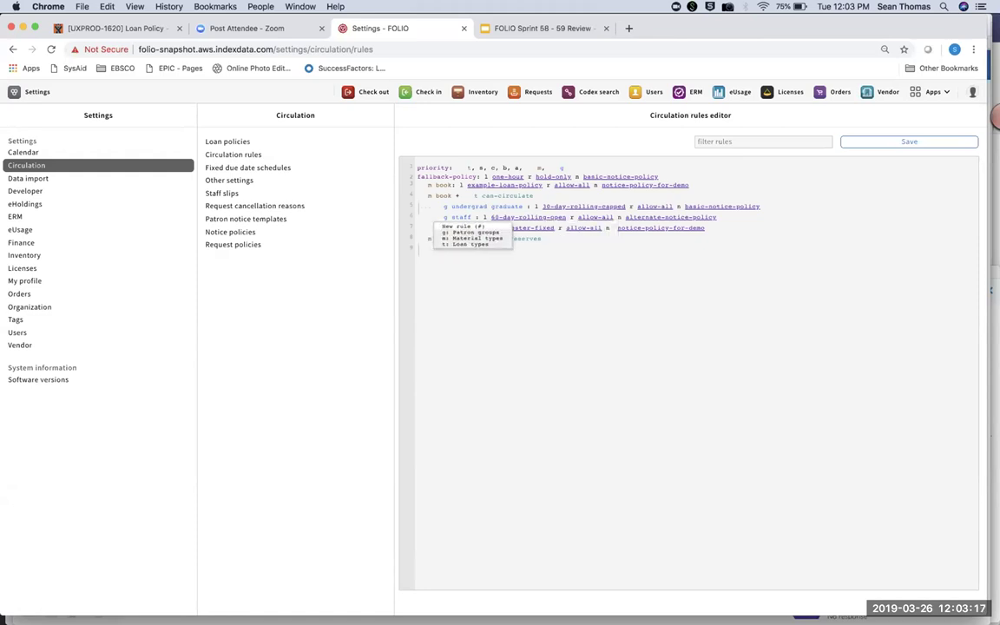
text(g)
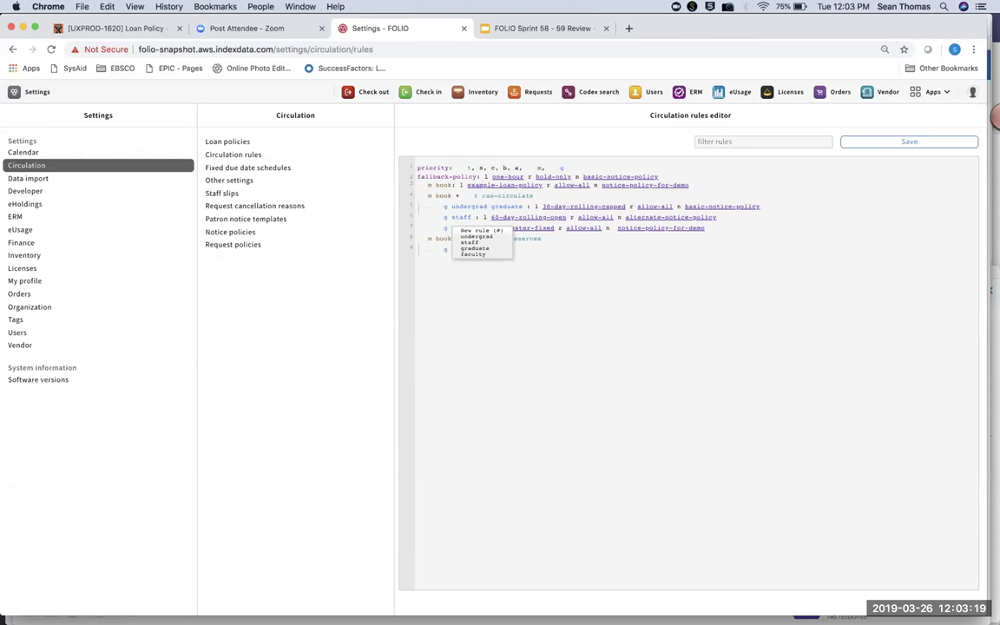
click(479, 231)
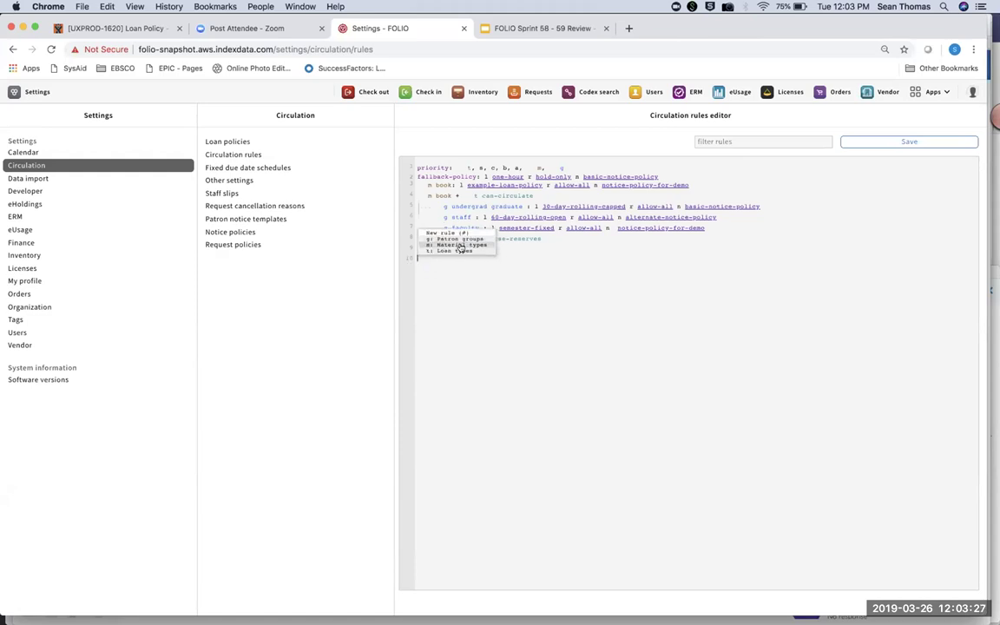
click(460, 247)
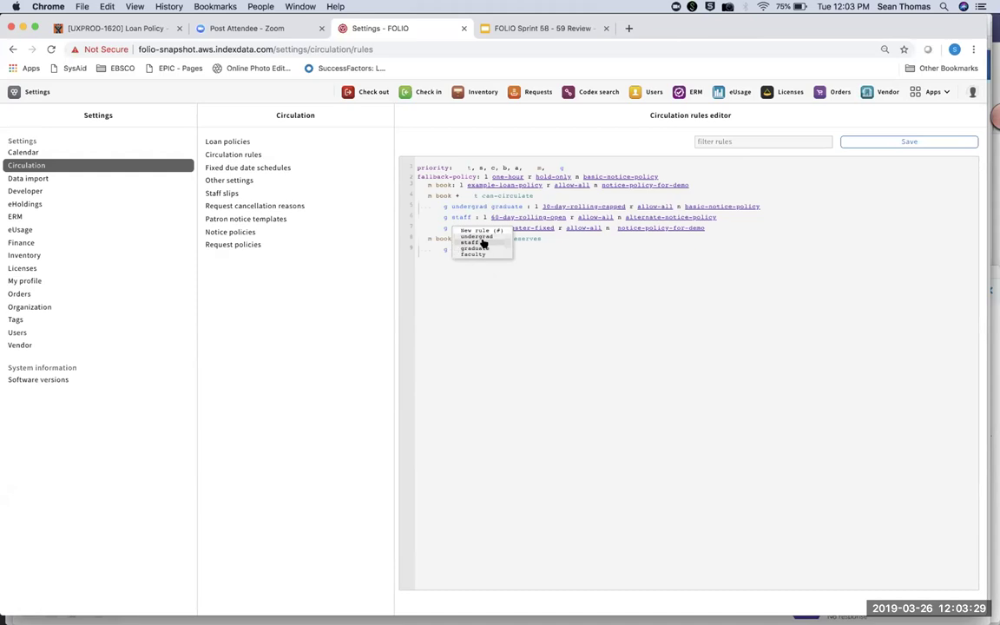
click(473, 237)
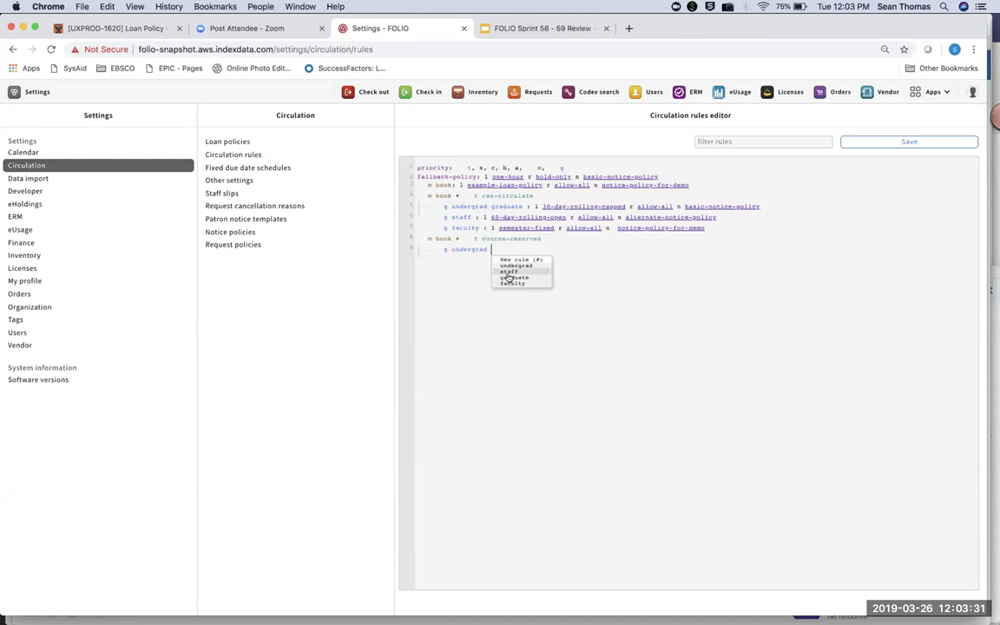
click(510, 277)
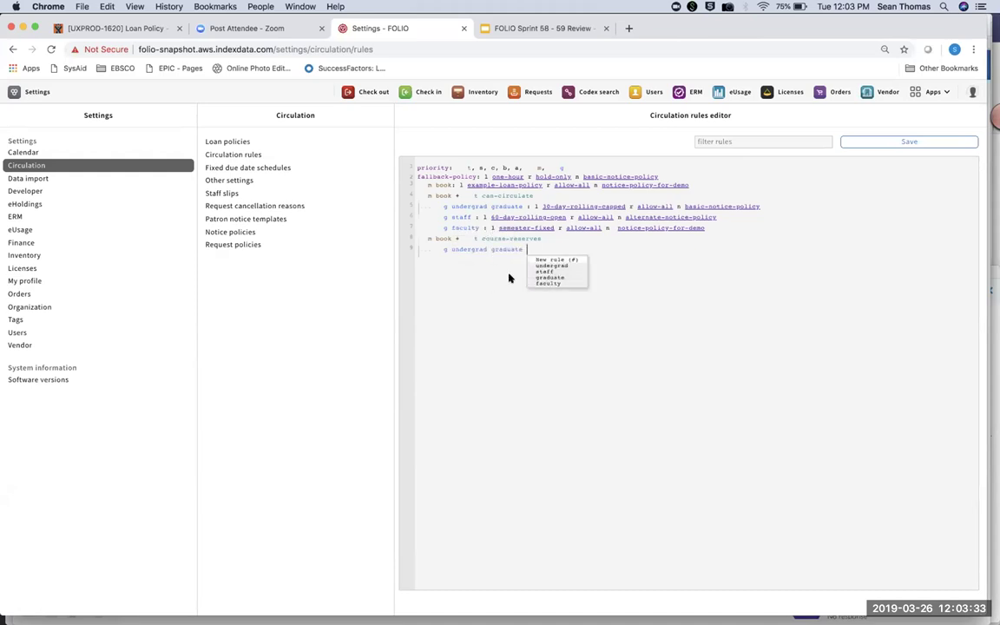
- Assign loan policy reserves-4-hr, request policy hold-only and notice policy basic-notice-policy to the undergrad graduate line, and save the circulation rules
text(:)
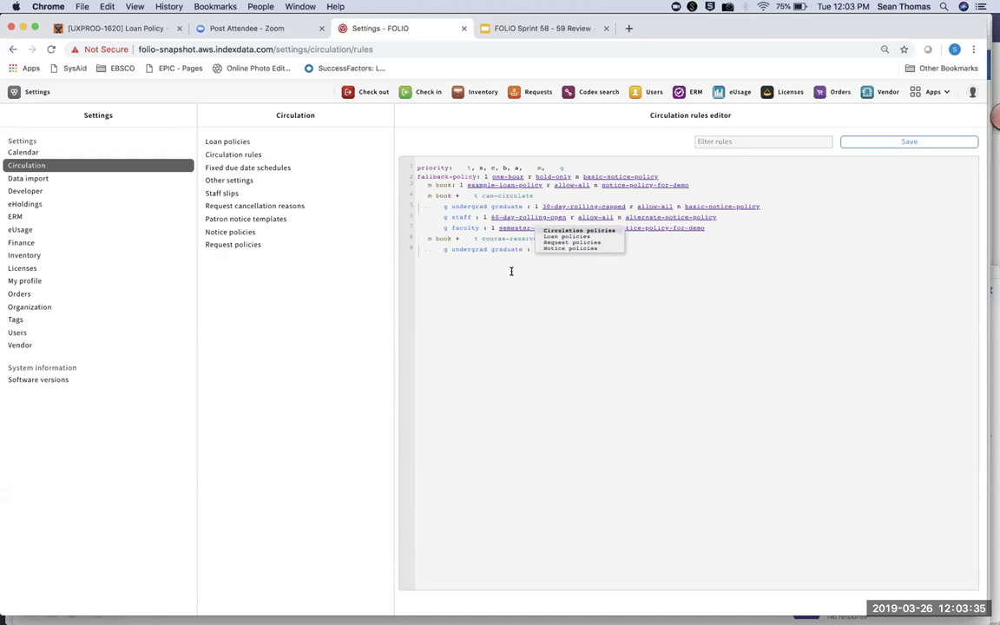
click(565, 237)
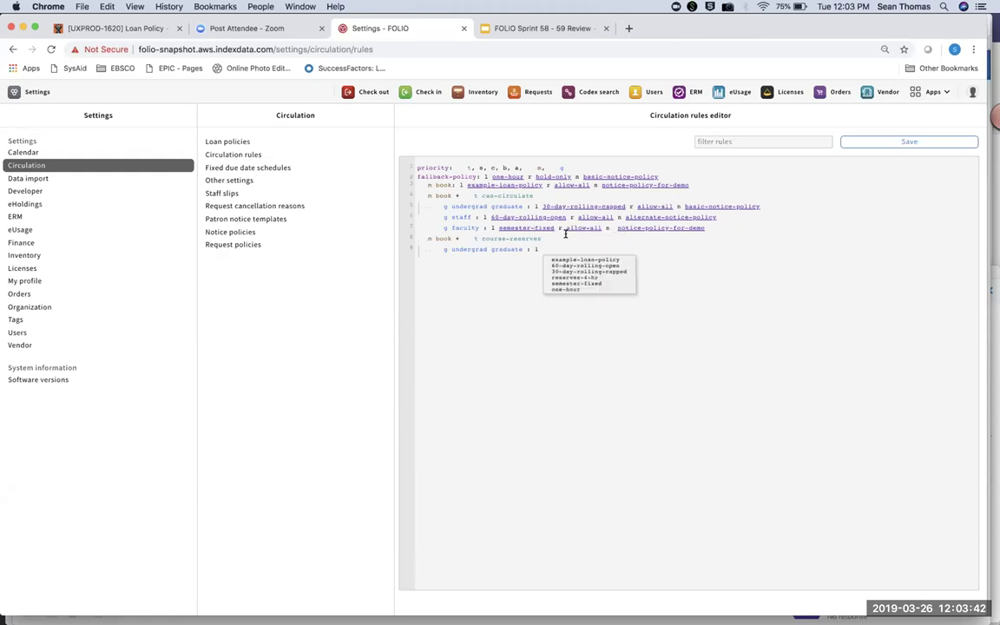
click(572, 278)
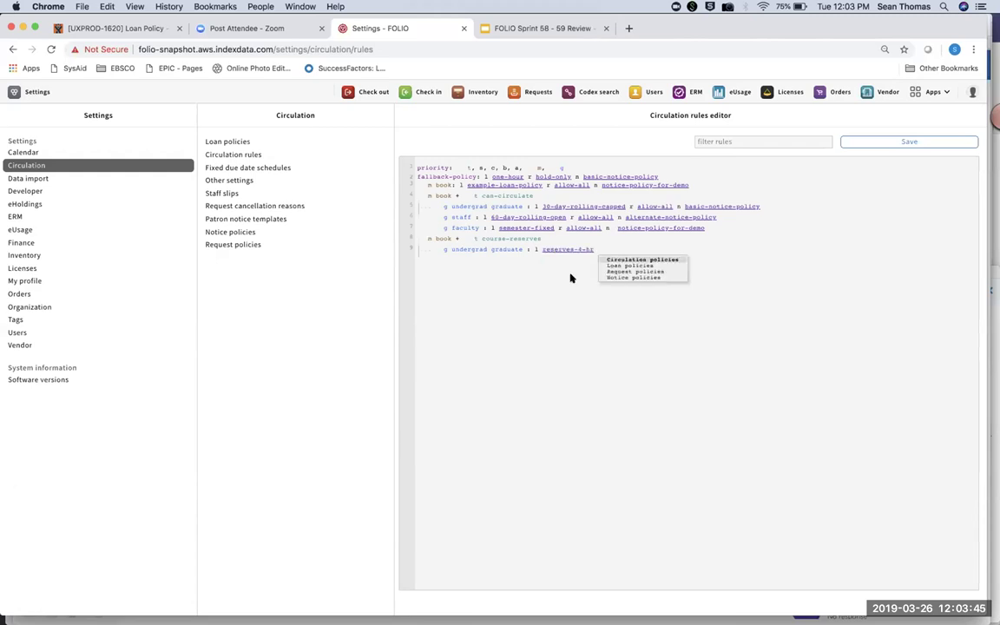
click(633, 272)
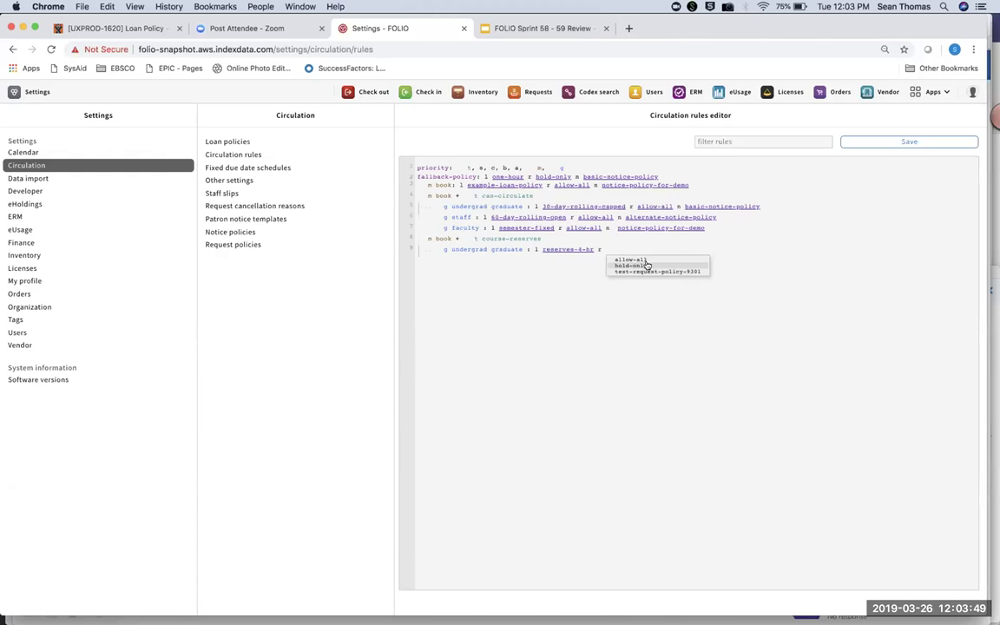
click(639, 267)
click(682, 278)
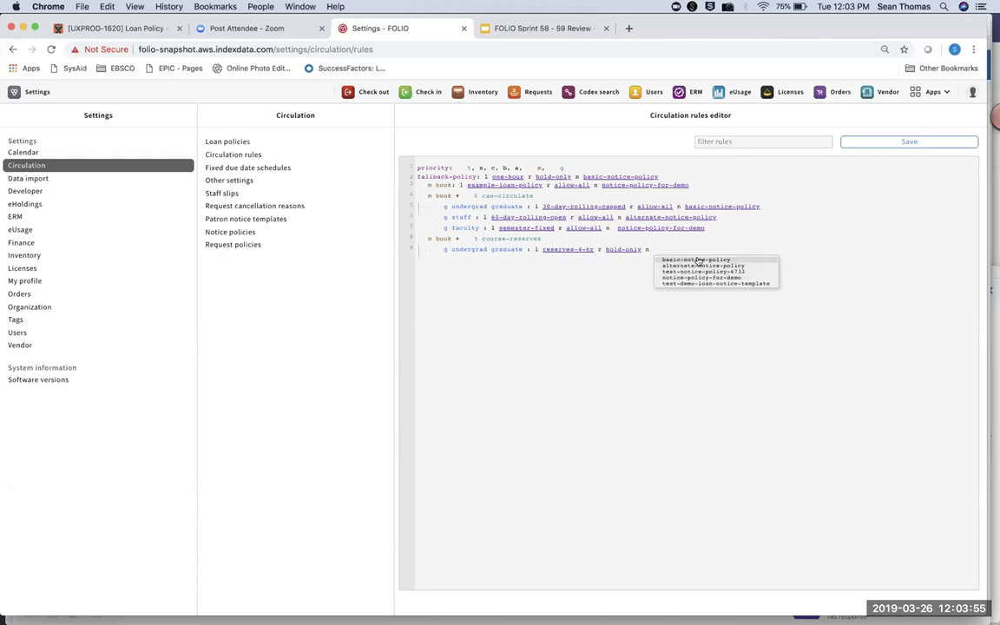
click(696, 260)
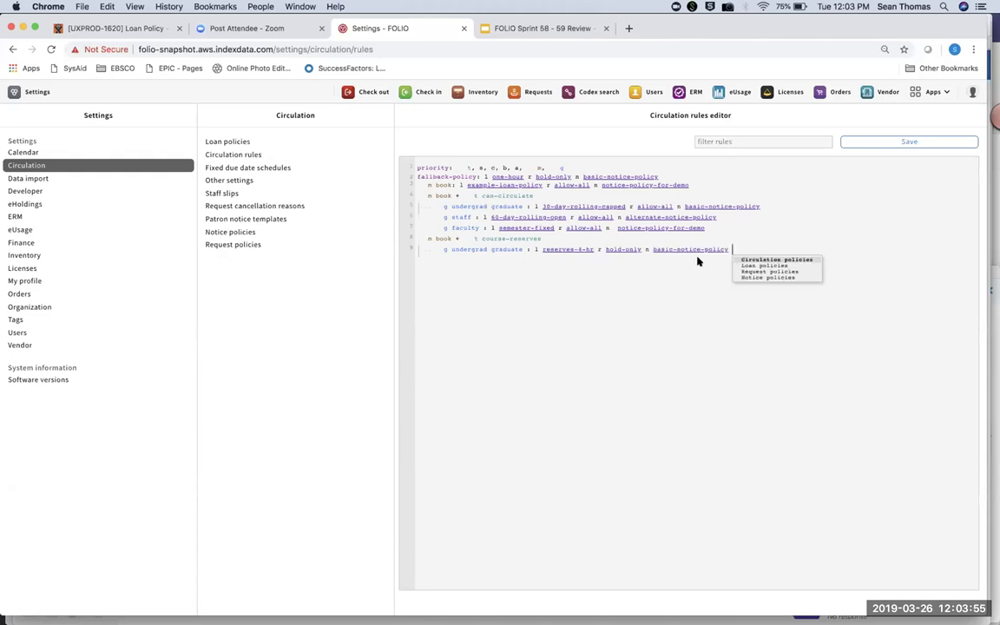
click(934, 142)
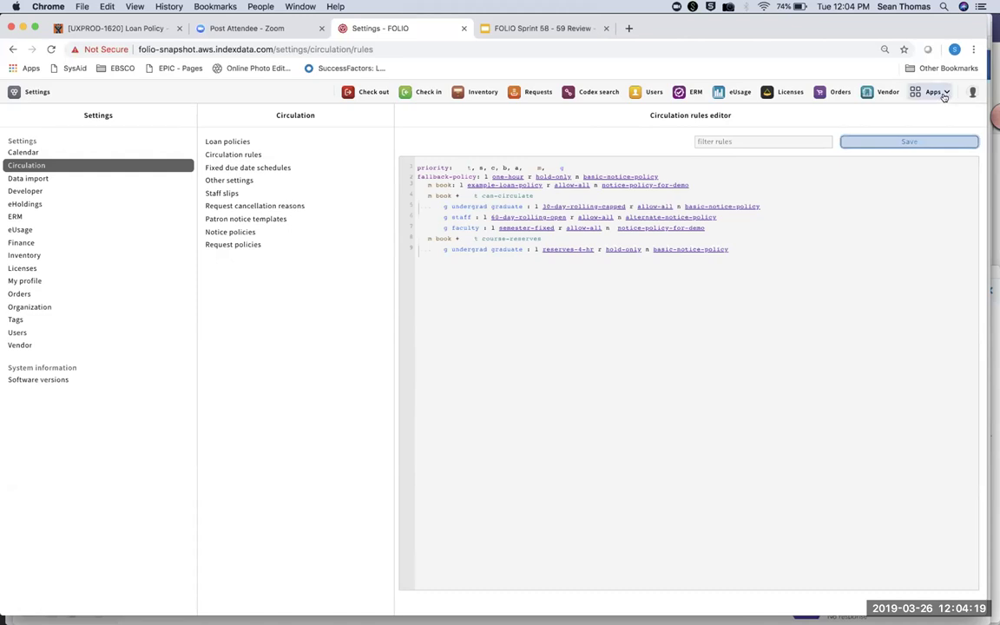
- Find the instance "Can't is not in my vocabulary" in Inventory and open its Main Library item record
click(476, 92)
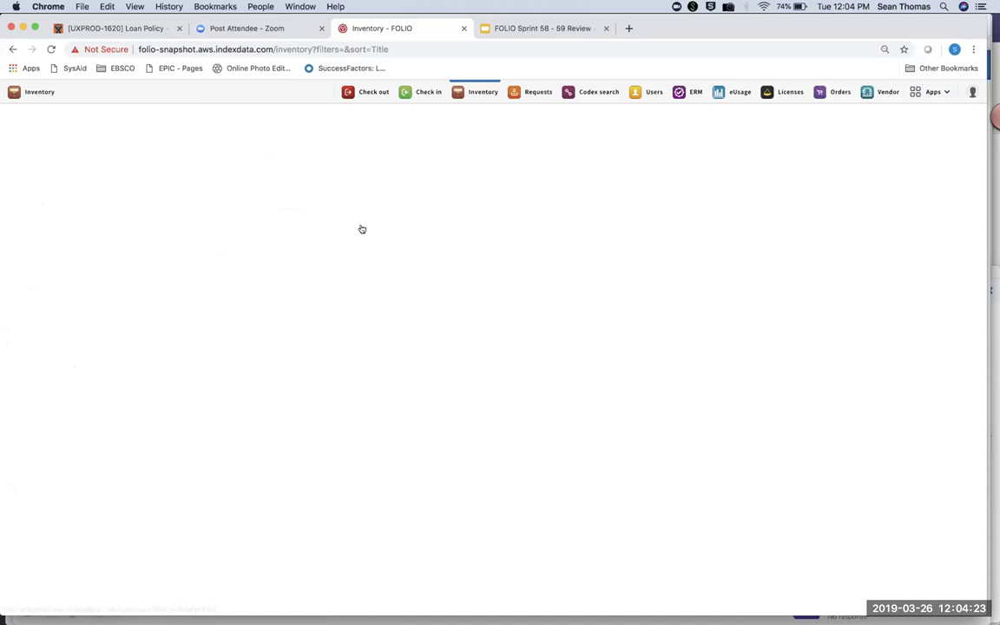
scroll(252, 354, down, 5)
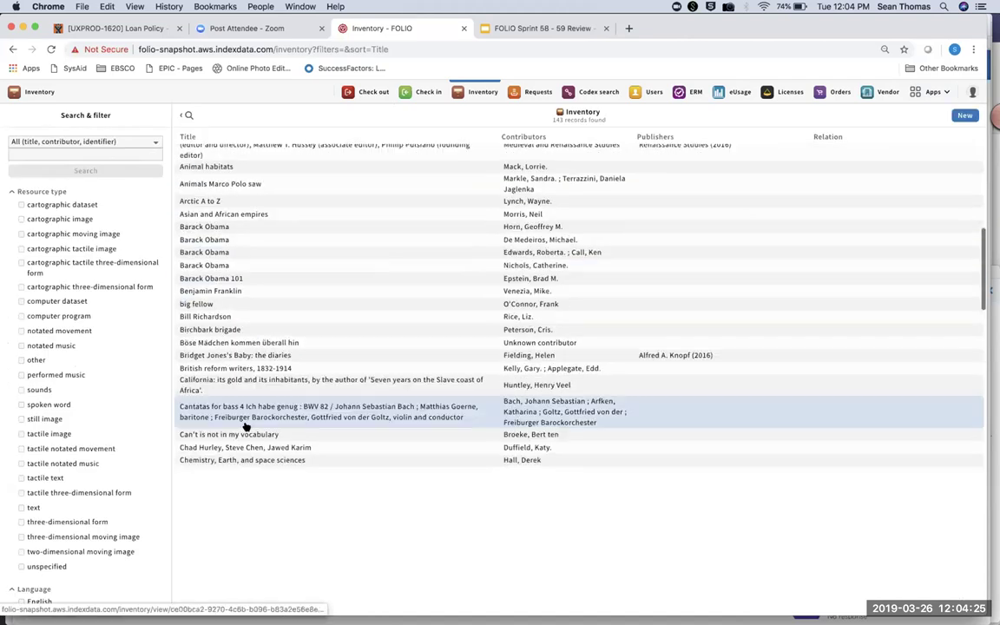
click(244, 434)
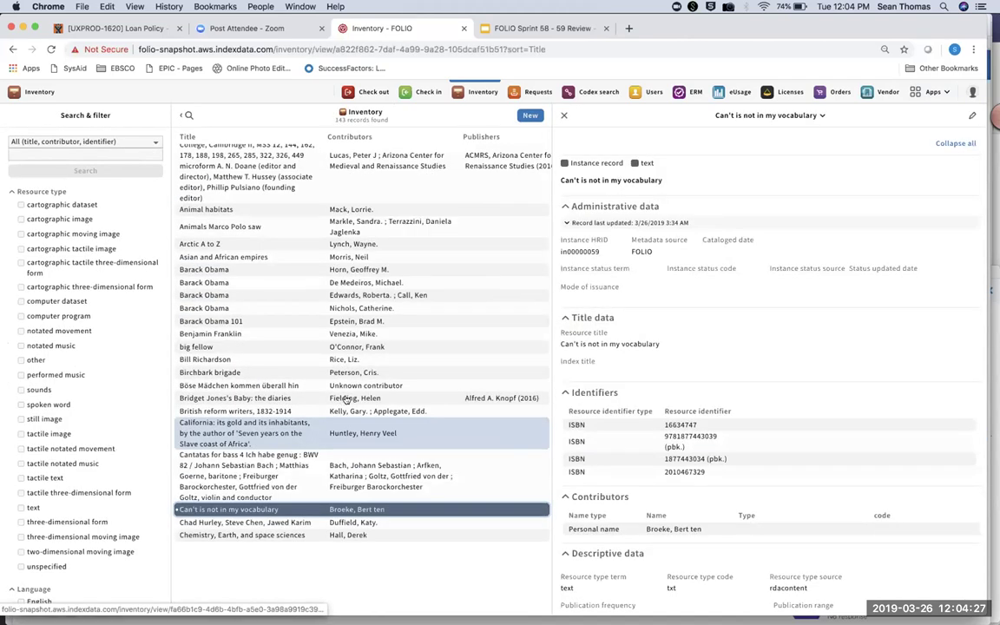
scroll(569, 365, down, 5)
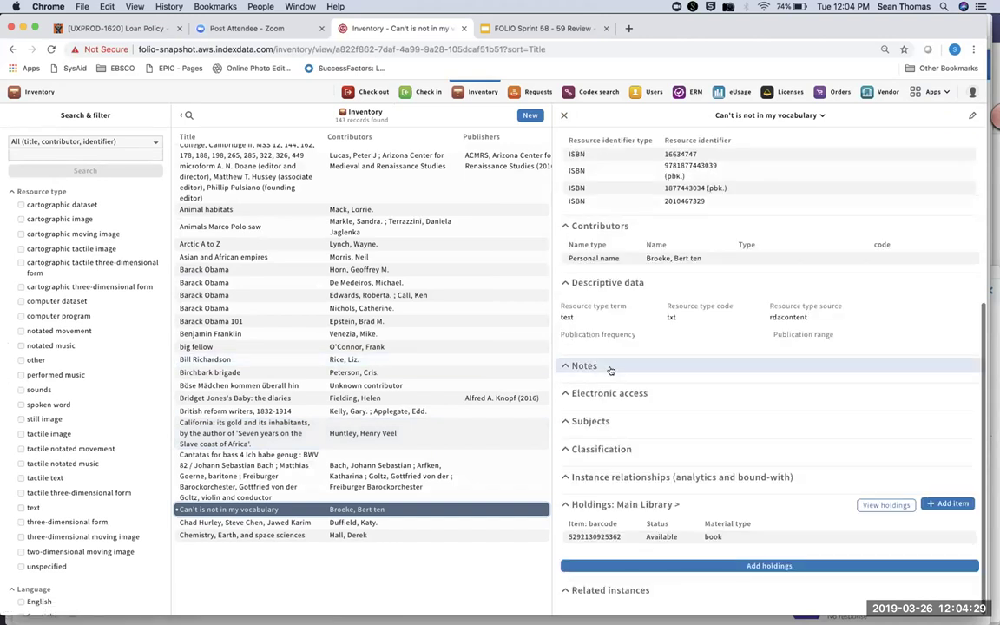
click(598, 537)
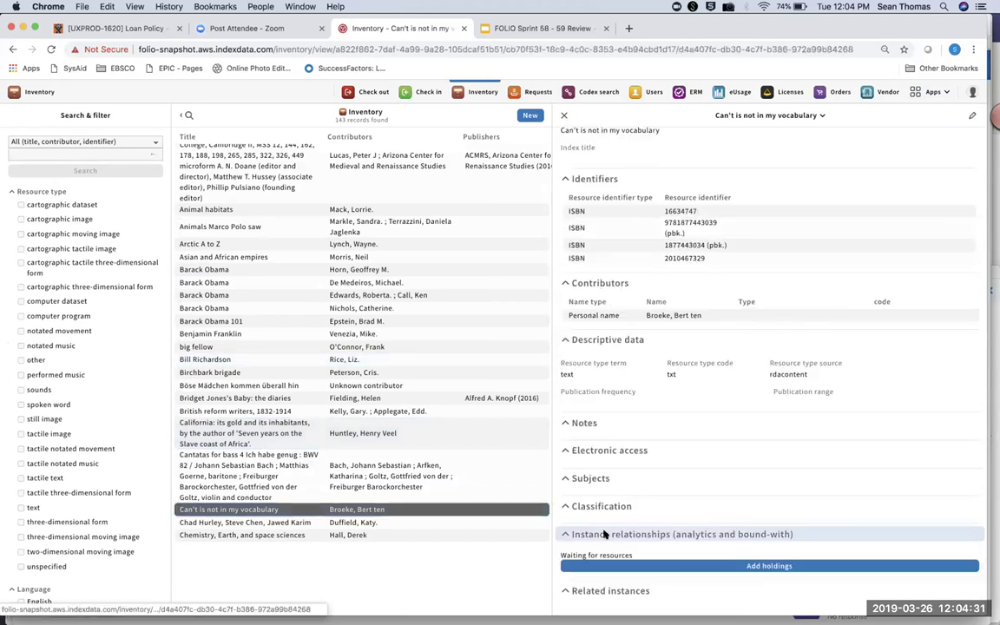
- Edit the item record to set its temporary loan type to Course reserves, and save the item
click(970, 116)
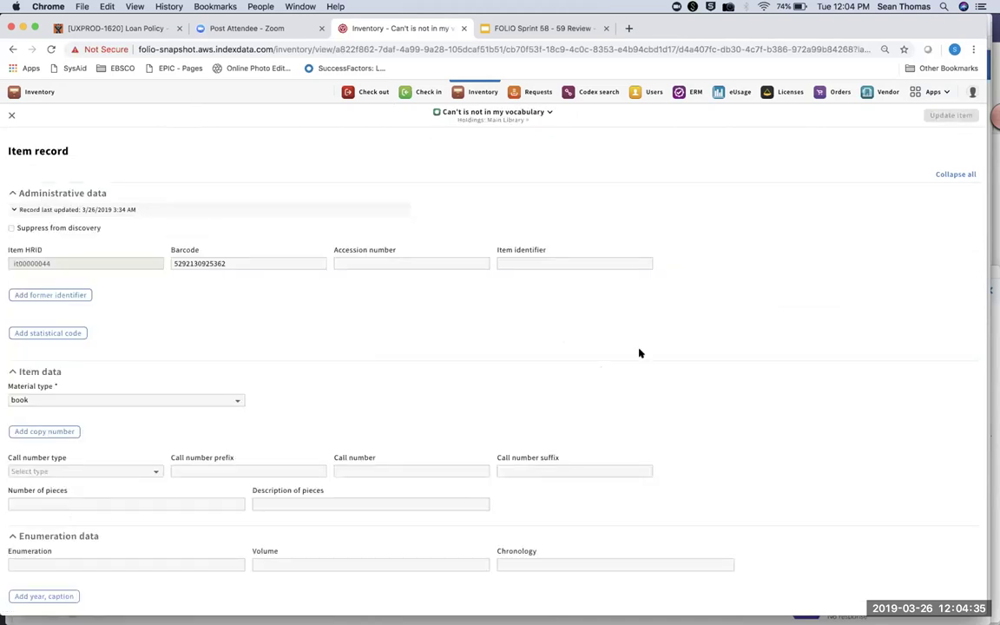
scroll(638, 353, down, 4)
scroll(639, 352, down, 5)
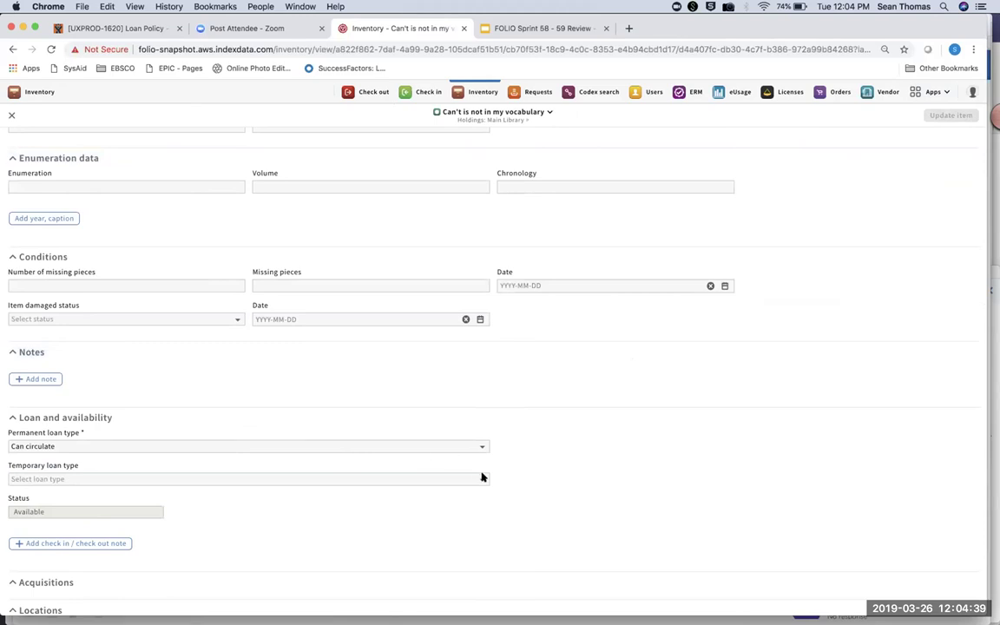
click(482, 477)
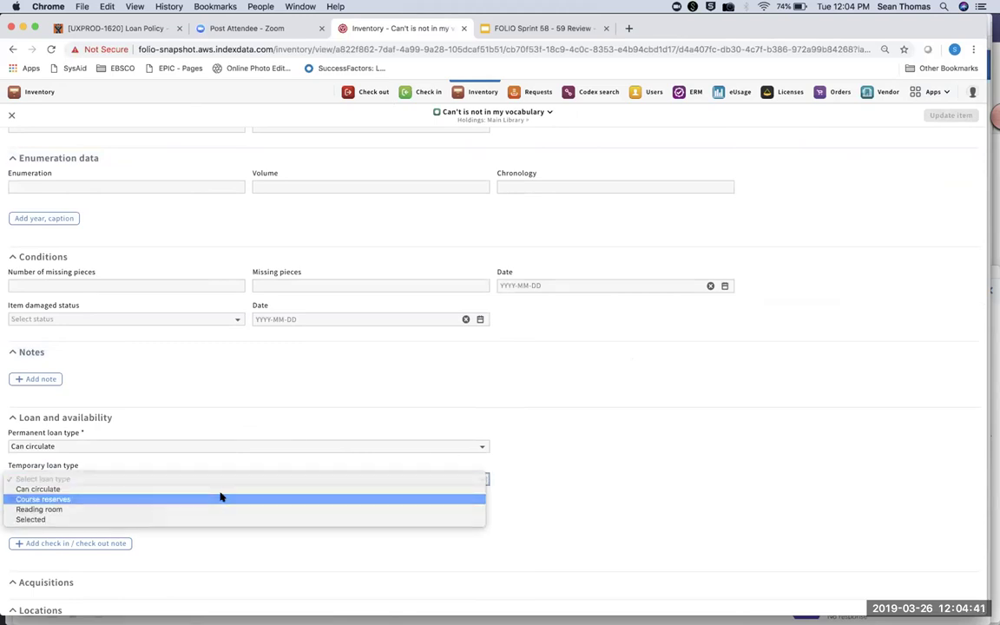
click(221, 498)
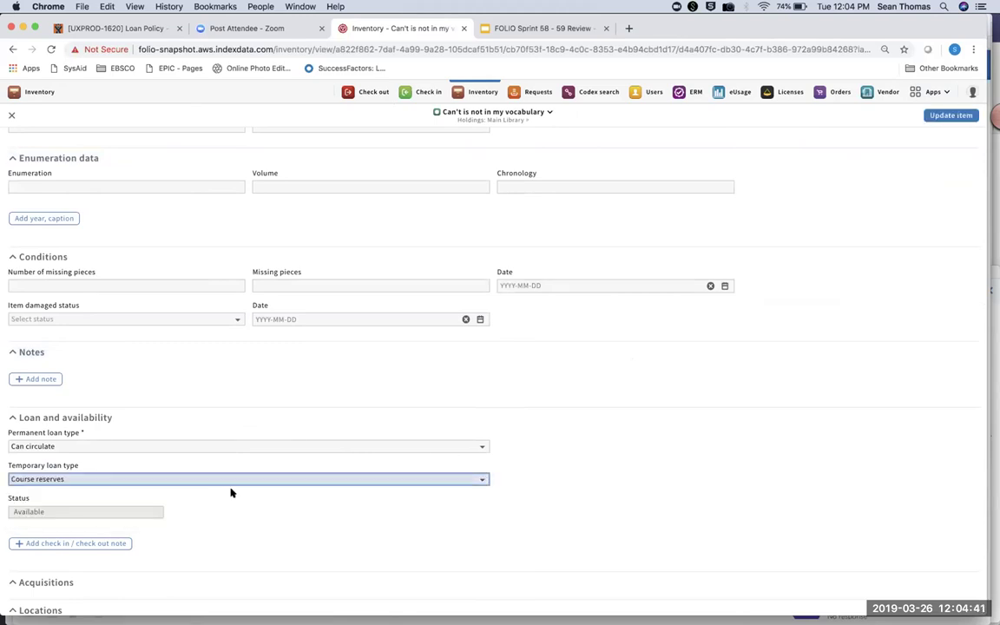
click(949, 115)
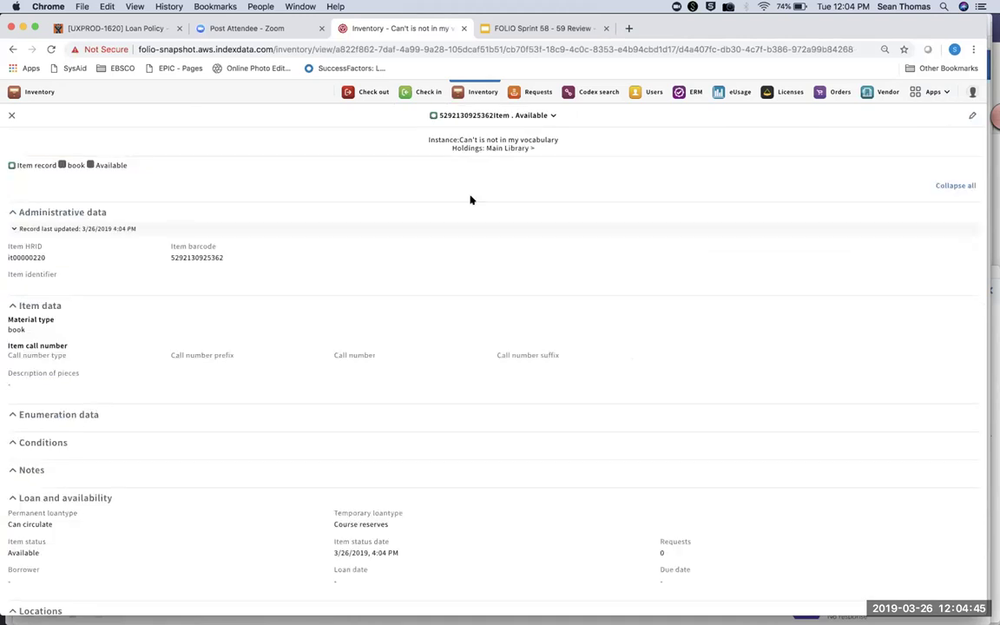
- Copy the item's barcode and select the first active patron from the undergrad patron group as the borrower in Check out
drag(224, 257, 170, 255)
key(super+c)
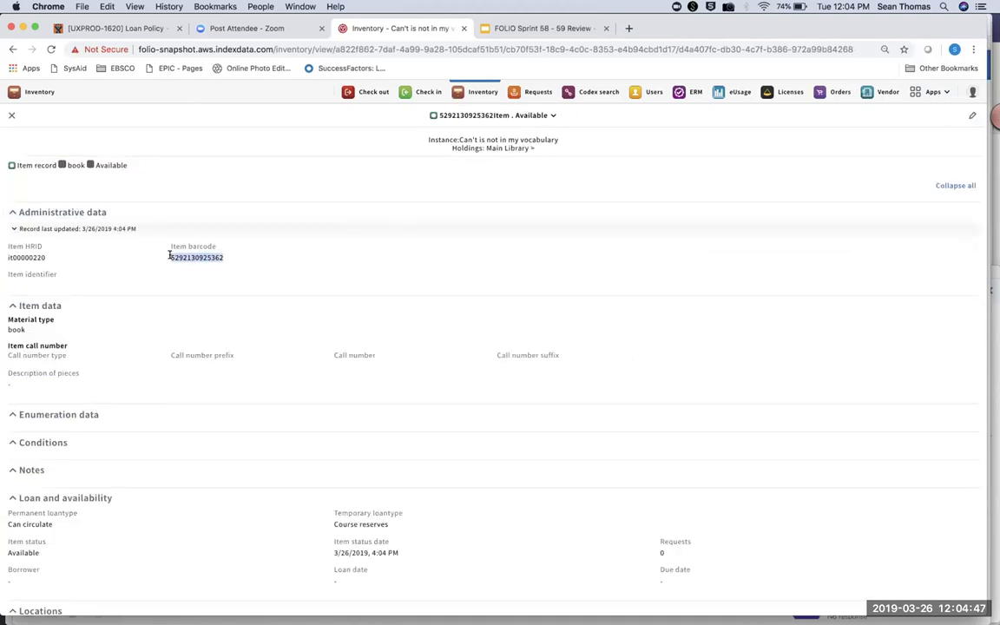
click(379, 93)
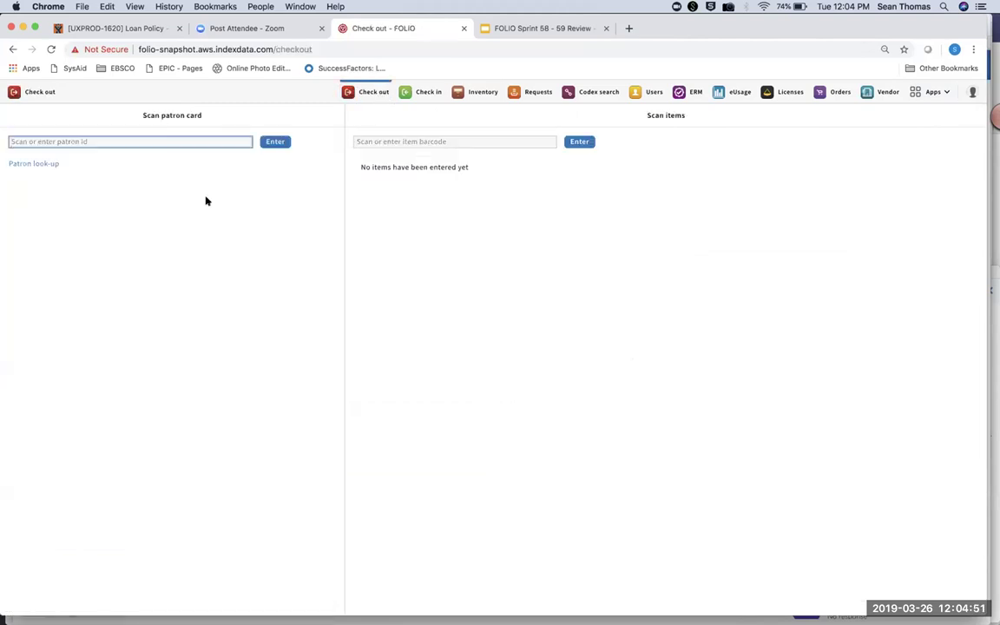
click(35, 163)
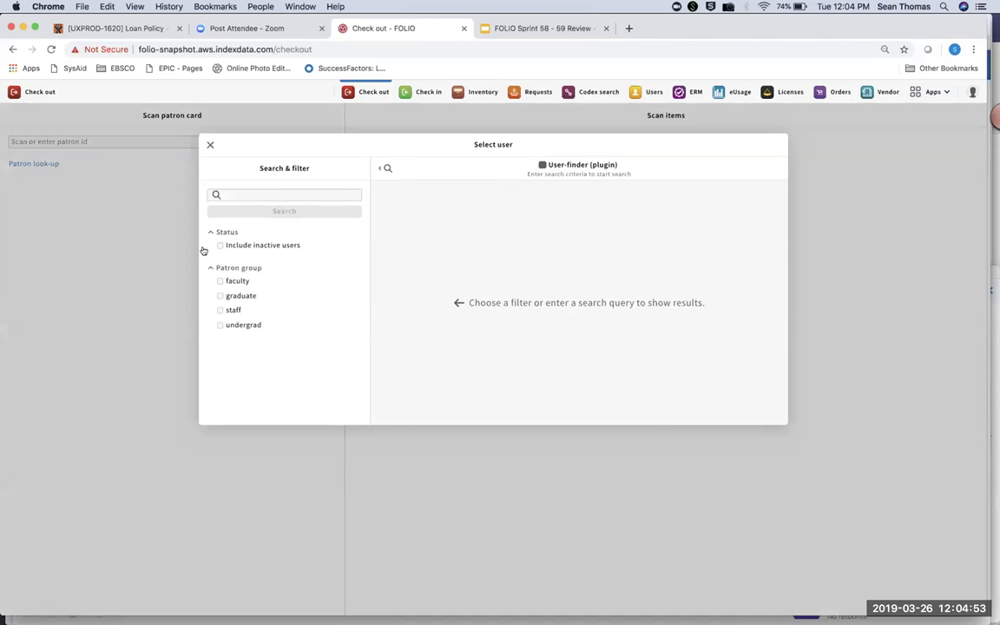
click(229, 324)
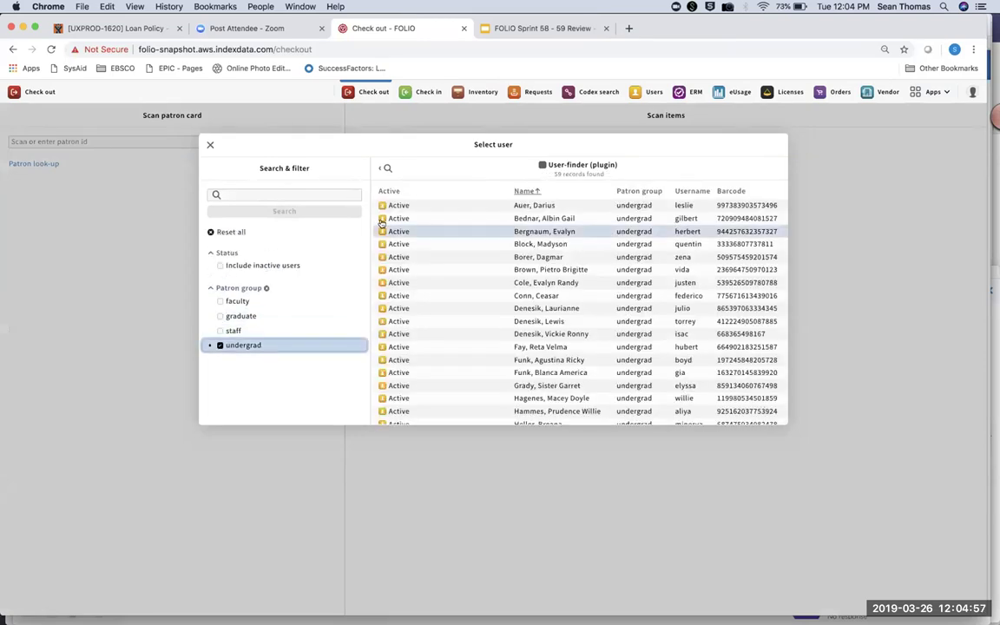
click(399, 206)
- Check out the item to the undergrad patron with the copied barcode and open its loan details
click(415, 144)
key(super+v)
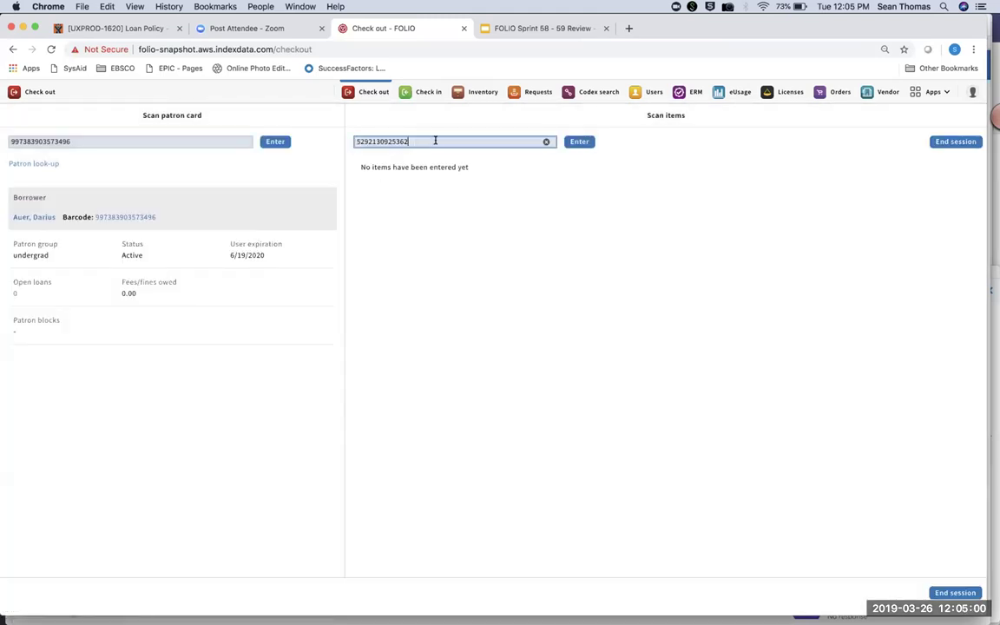
click(579, 141)
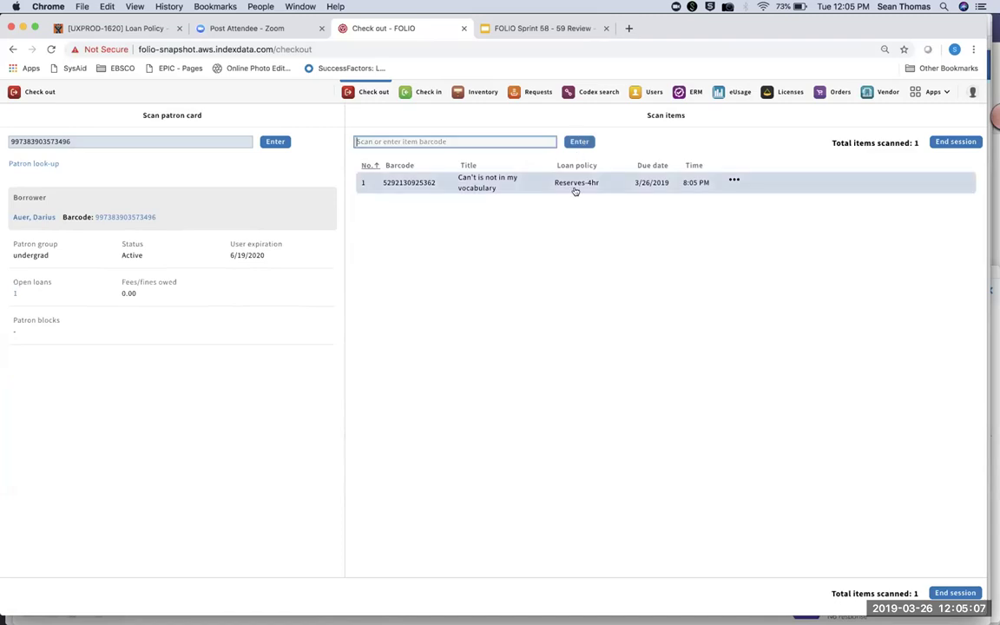
click(734, 178)
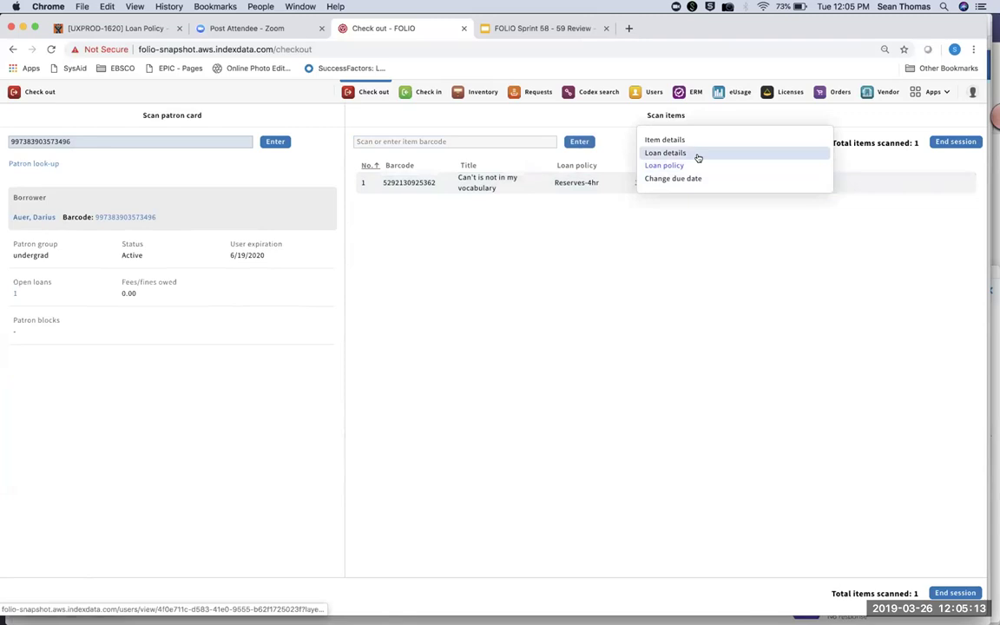
click(698, 157)
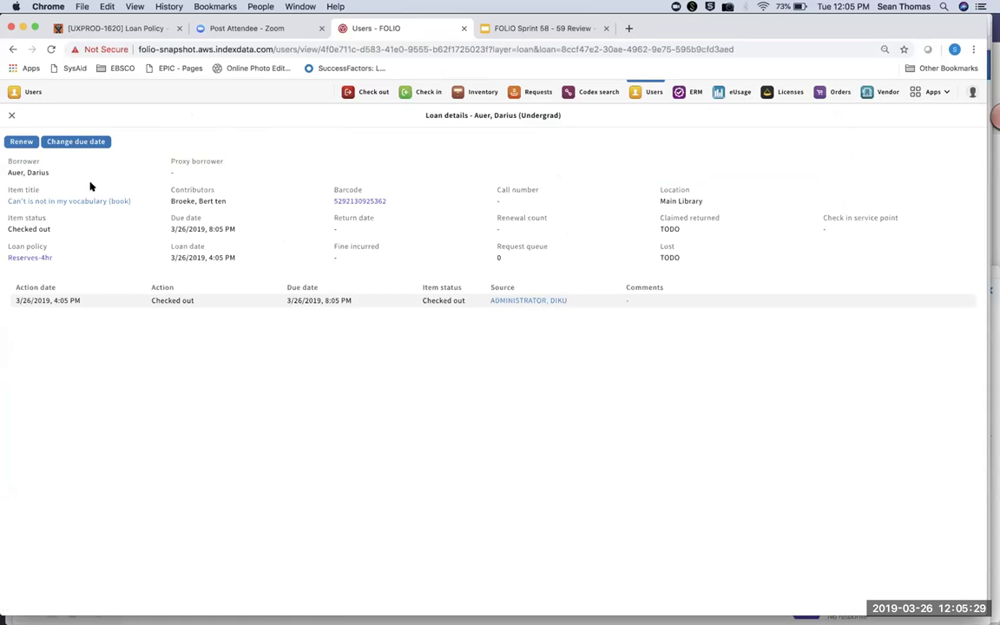
- Start a new request for the checked-out item using the copied barcode, and set the request type to Recall
click(521, 84)
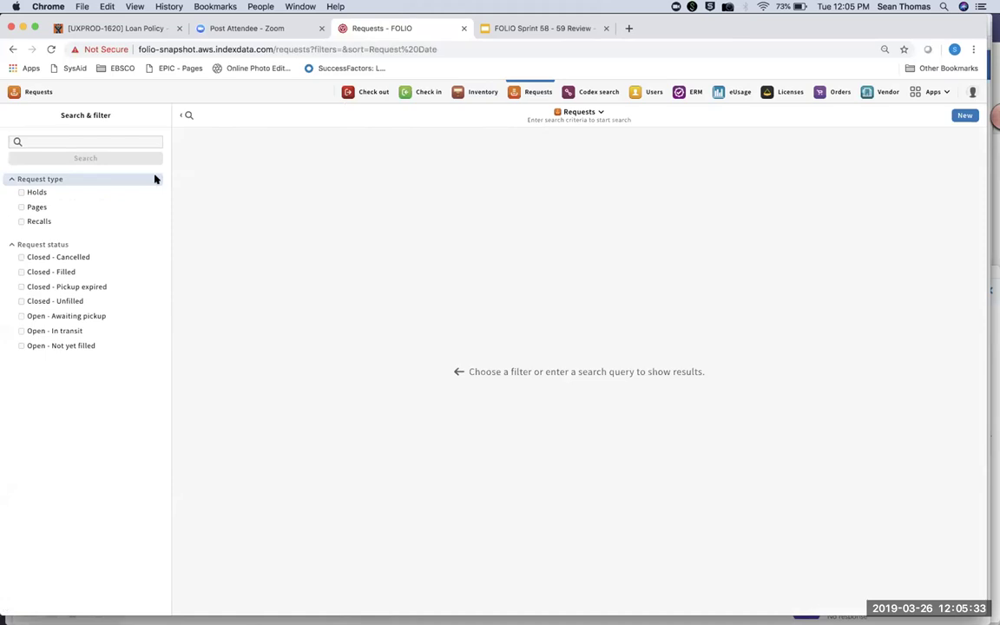
click(964, 115)
click(263, 162)
key(ctrl+v)
key(Return)
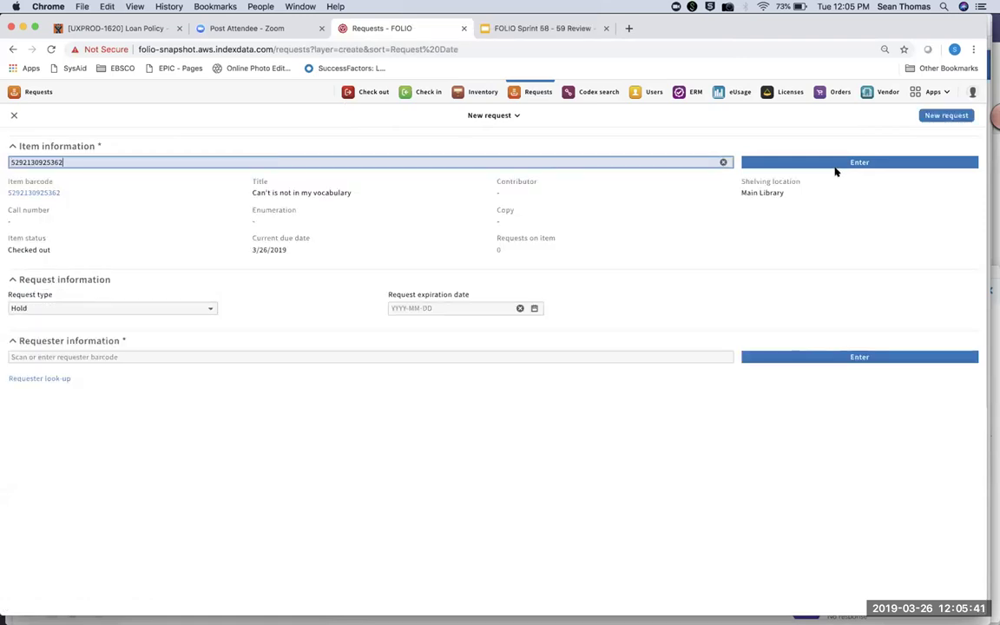
click(211, 307)
click(196, 317)
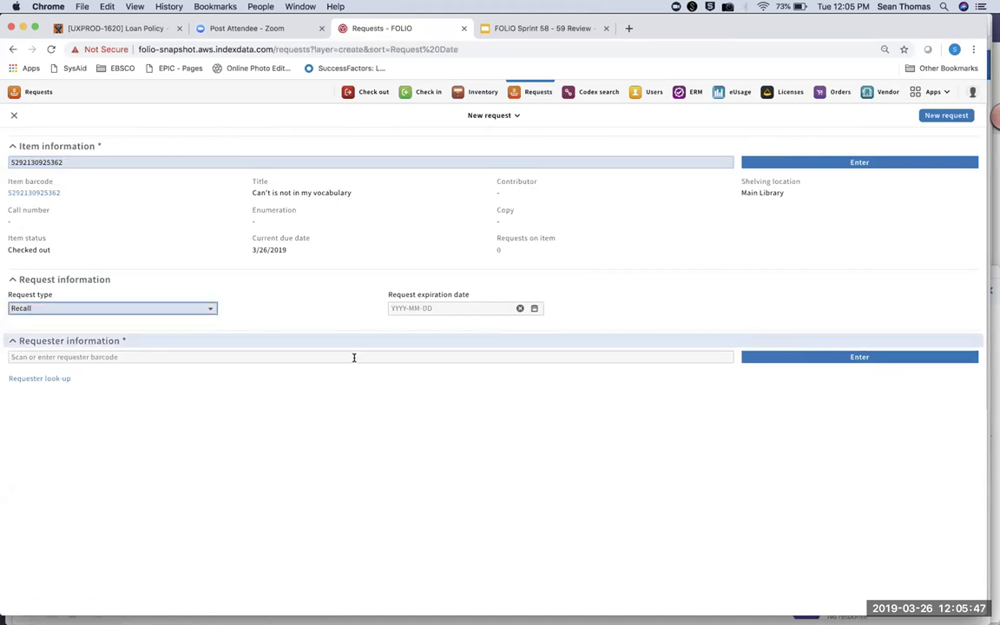
- Look up patrons in the faculty group and choose one as the requester
click(60, 381)
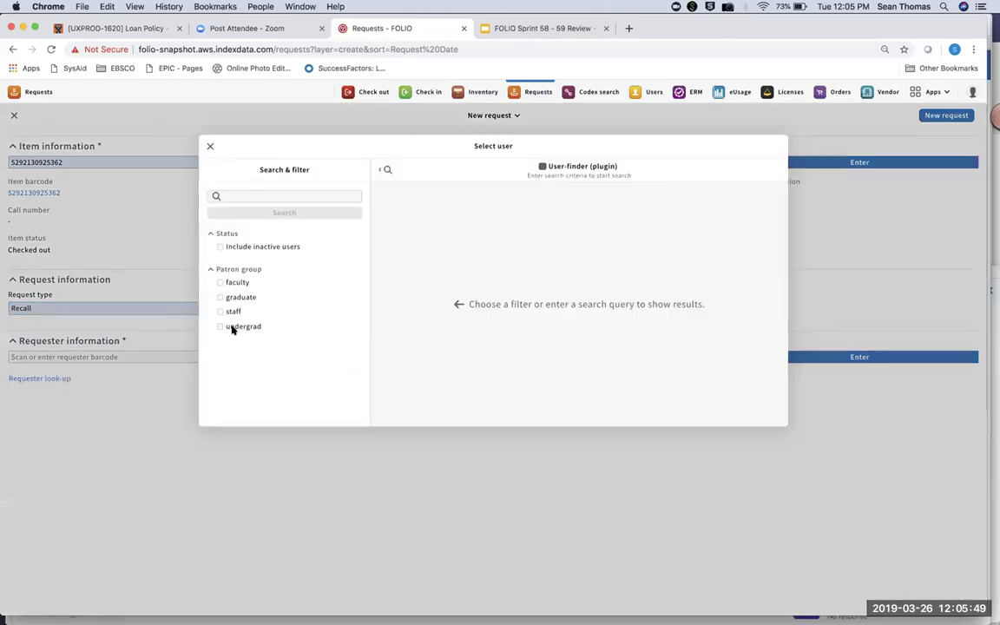
click(244, 283)
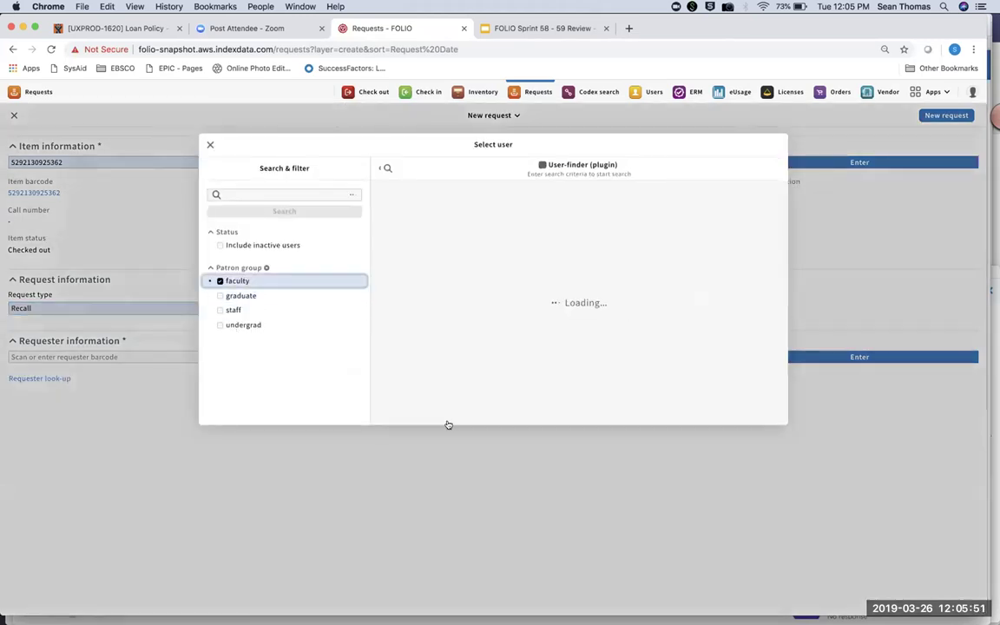
click(469, 258)
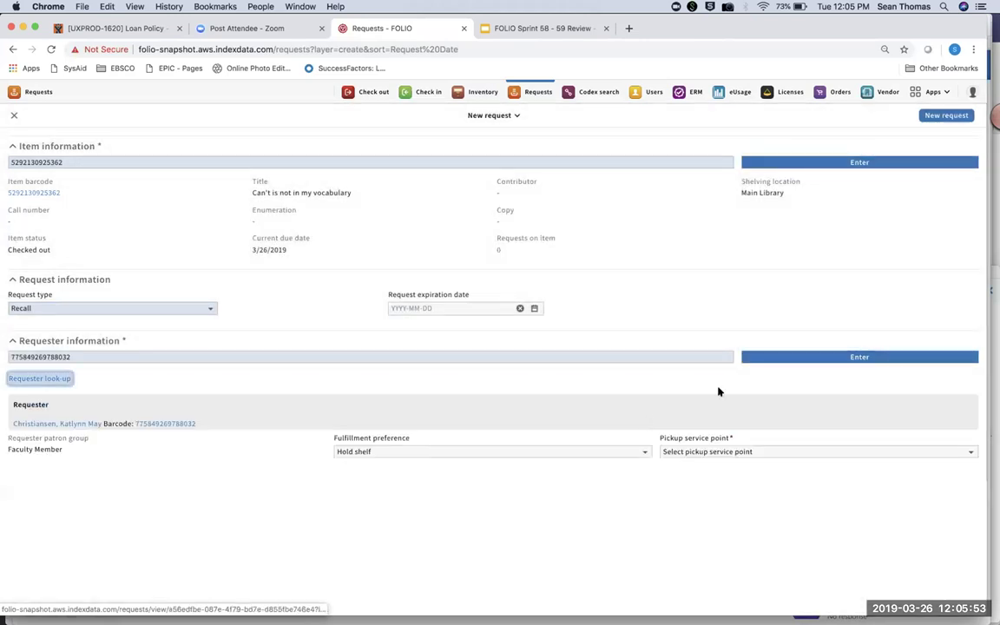
click(817, 357)
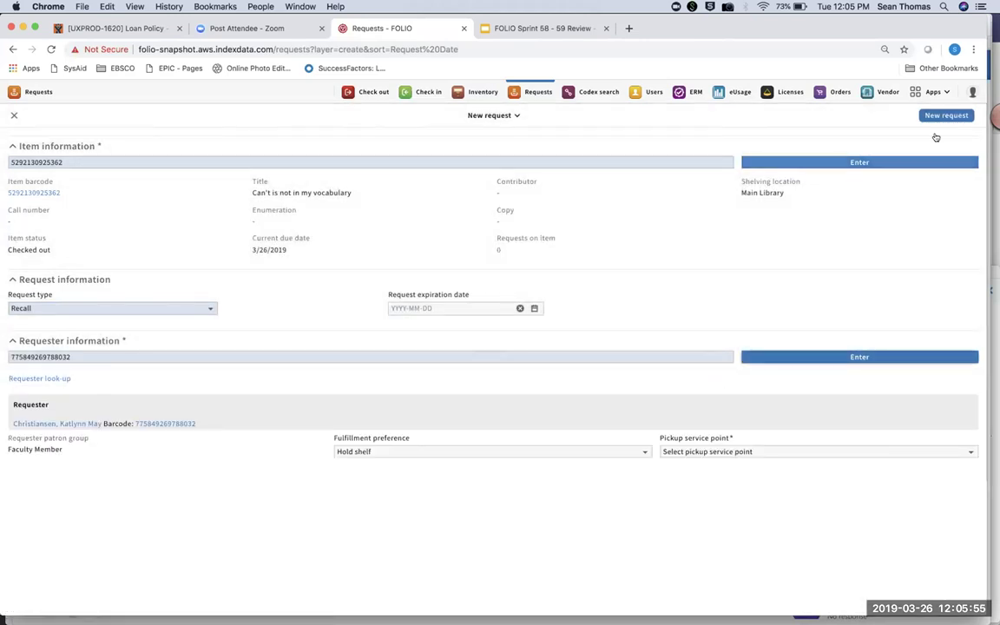
- Set the pickup service point to Circ Desk 1 and create the recall request
click(954, 116)
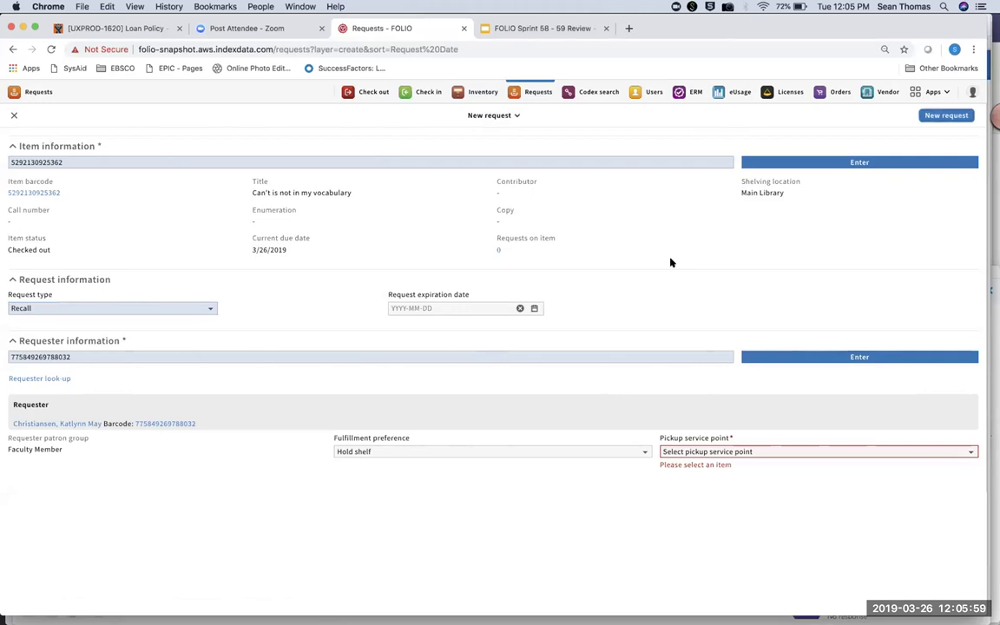
click(699, 452)
click(694, 472)
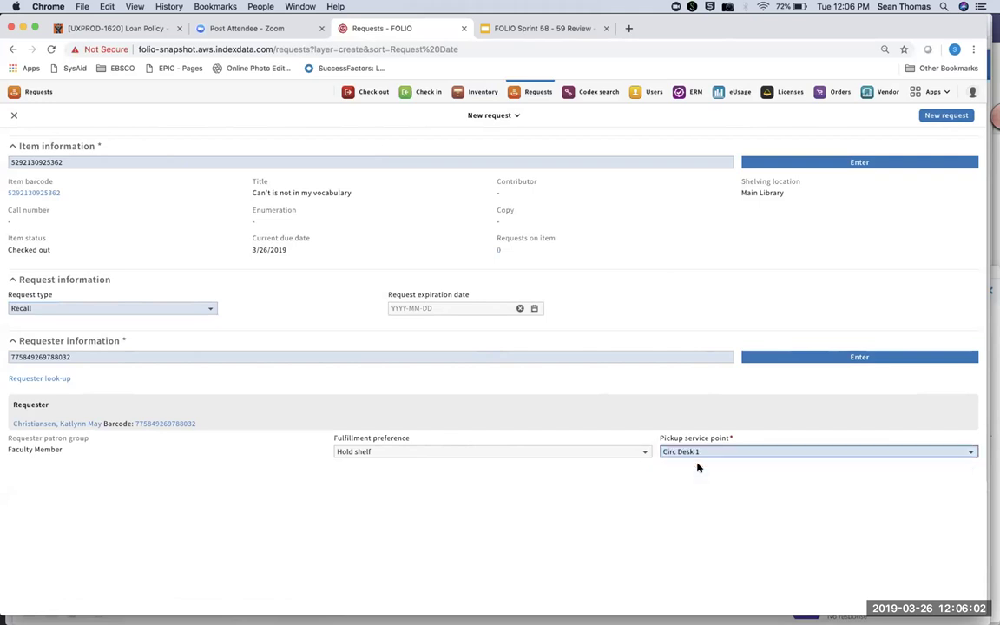
click(933, 117)
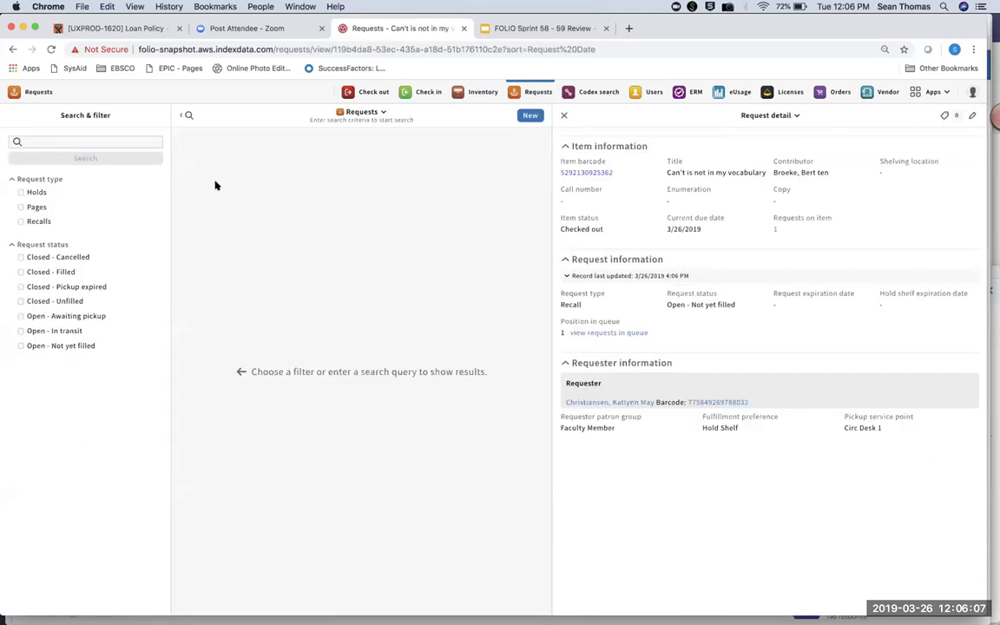
- Filter the requests by Recalls and view the item's request queue
click(38, 221)
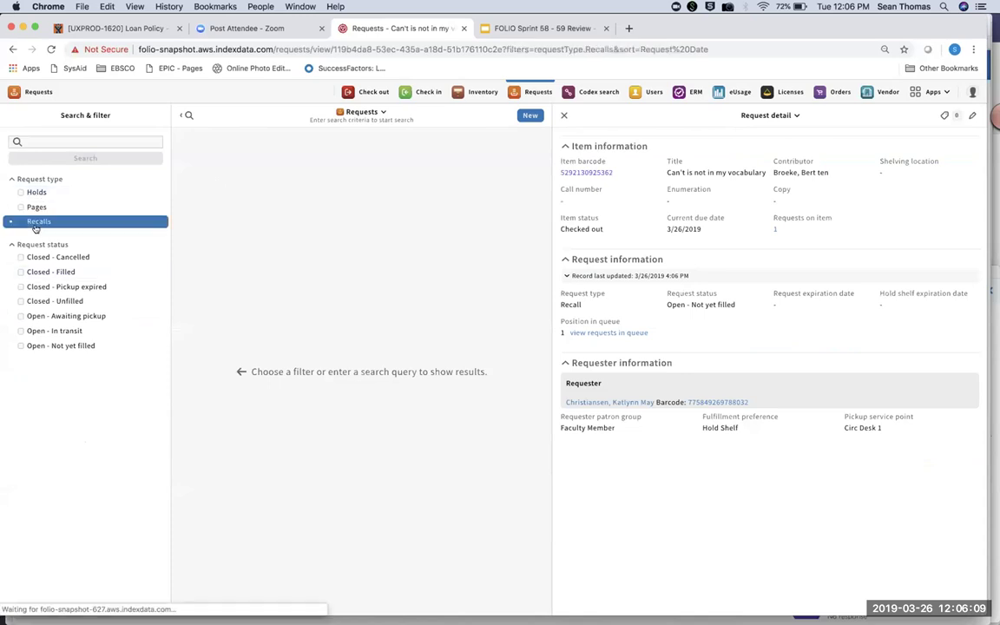
click(600, 334)
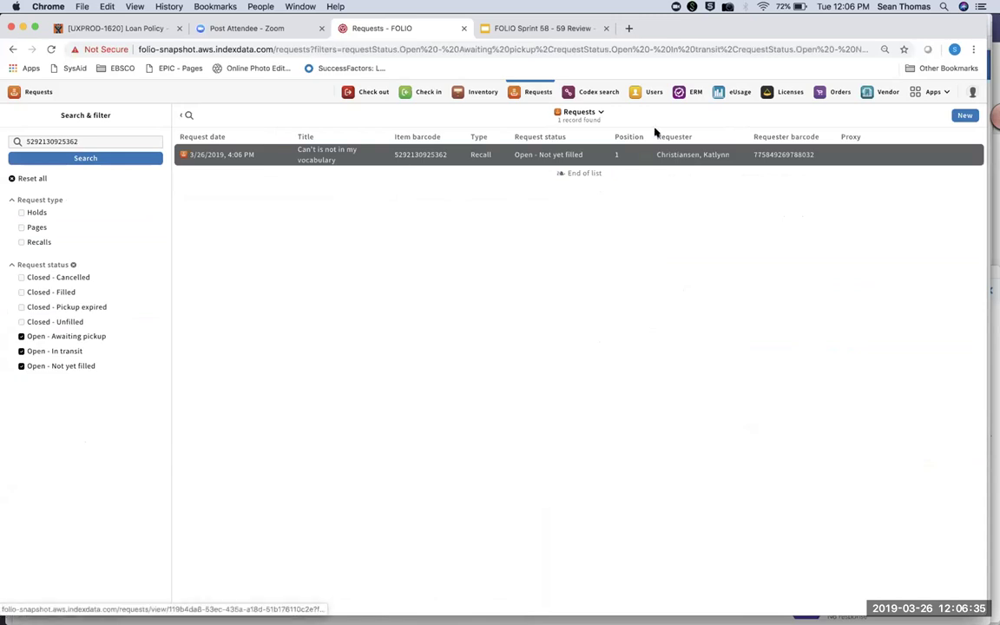
- Open the circulation rules editor in Settings to review the saved rules
click(933, 92)
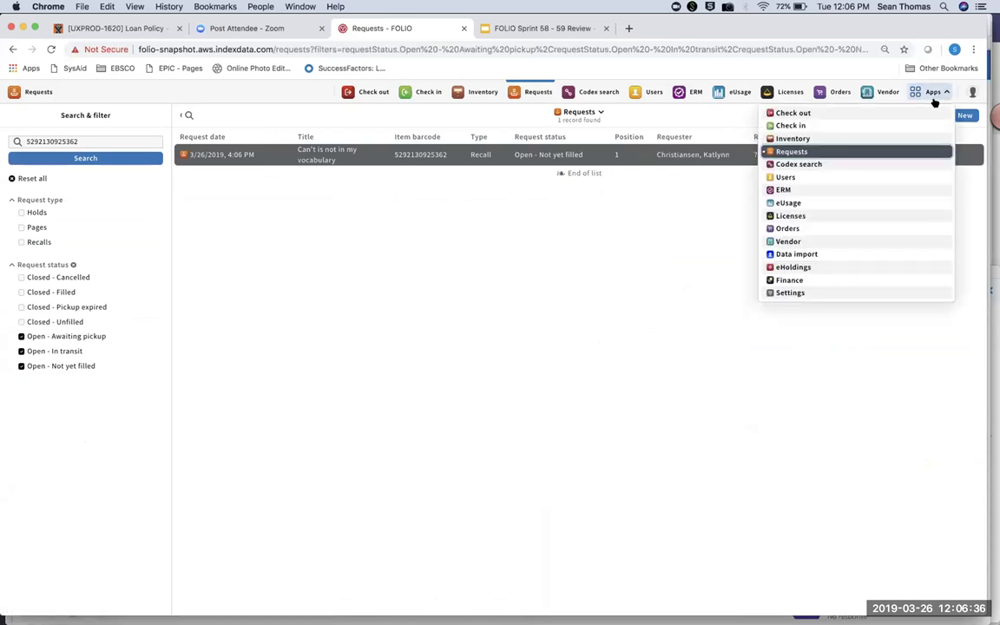
click(813, 296)
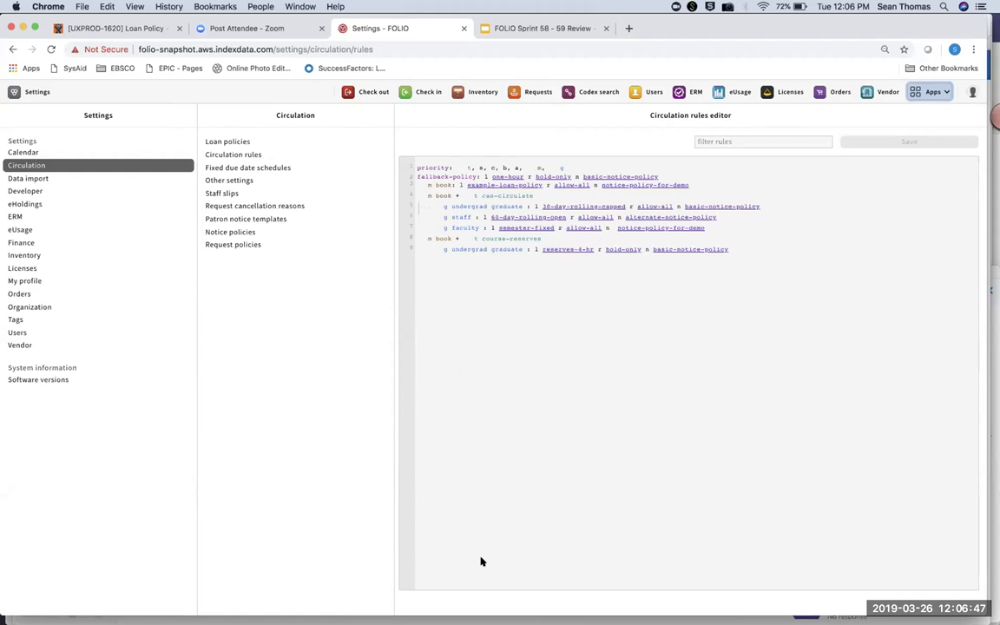
mouse_move(468, 606)
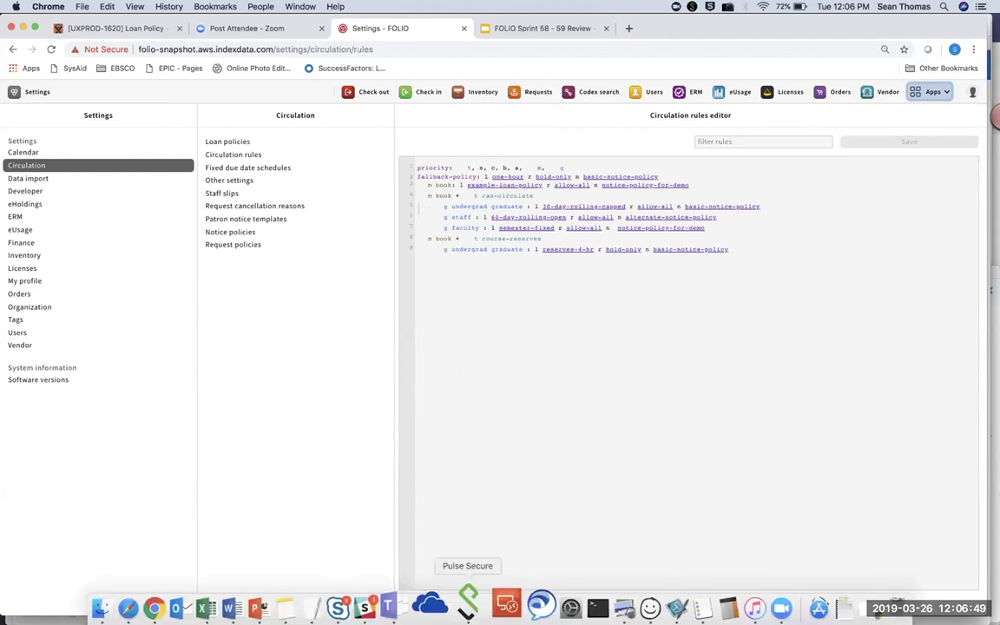